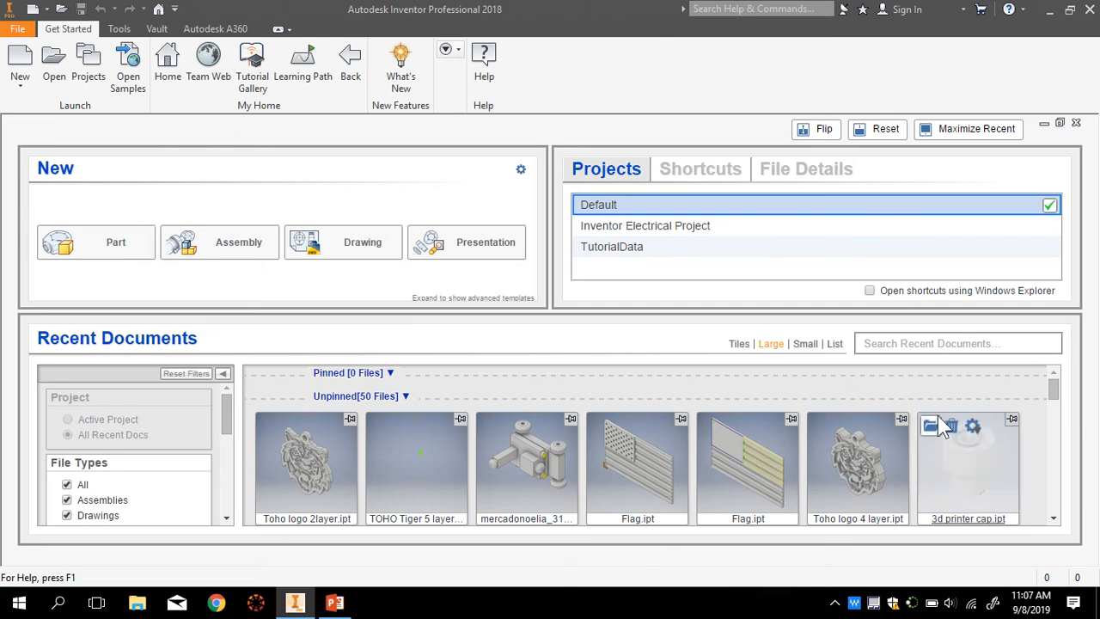
- Create a new part from the Standard (in).ipt English template
{"action": "mouse_move", "coordinate": [926, 434]}
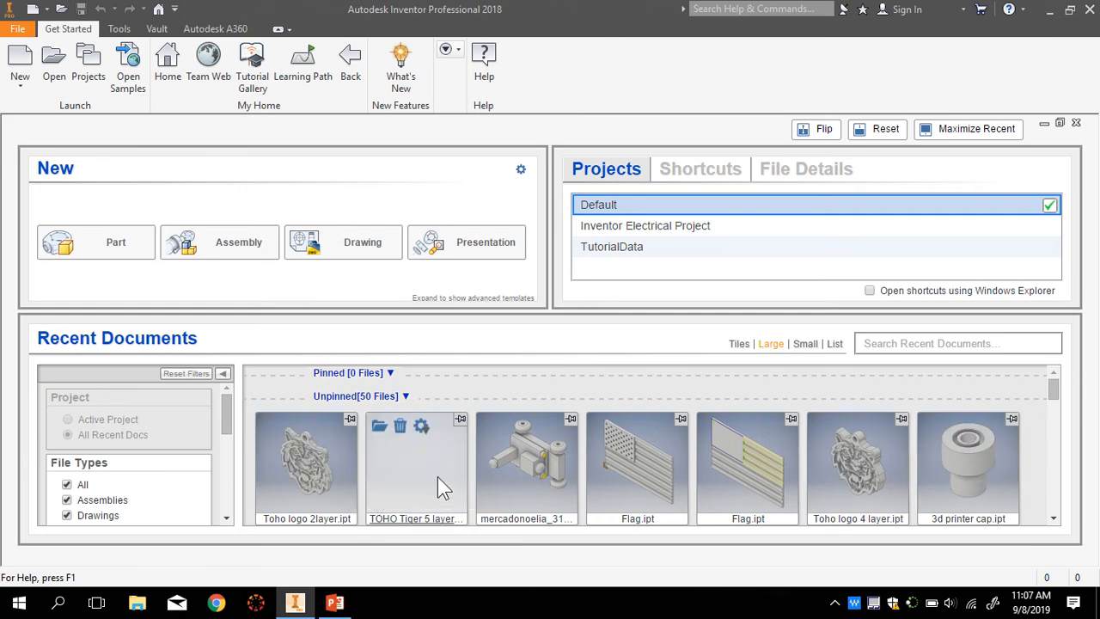
{"action": "left_click", "coordinate": [25, 68]}
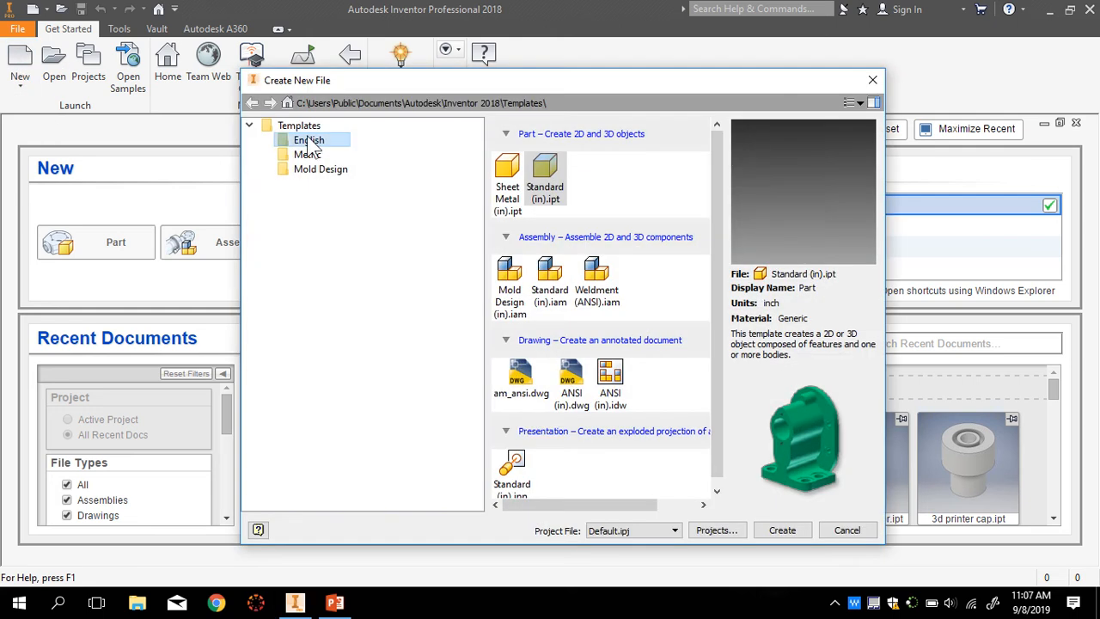
{"action": "left_click", "coordinate": [546, 176]}
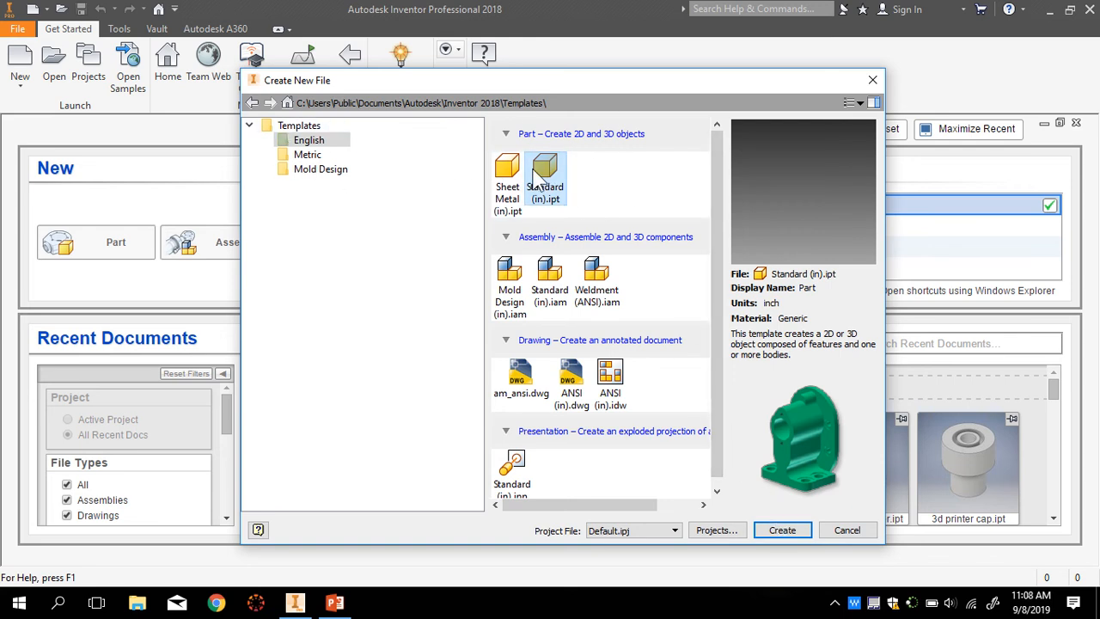
{"action": "left_click", "coordinate": [782, 530]}
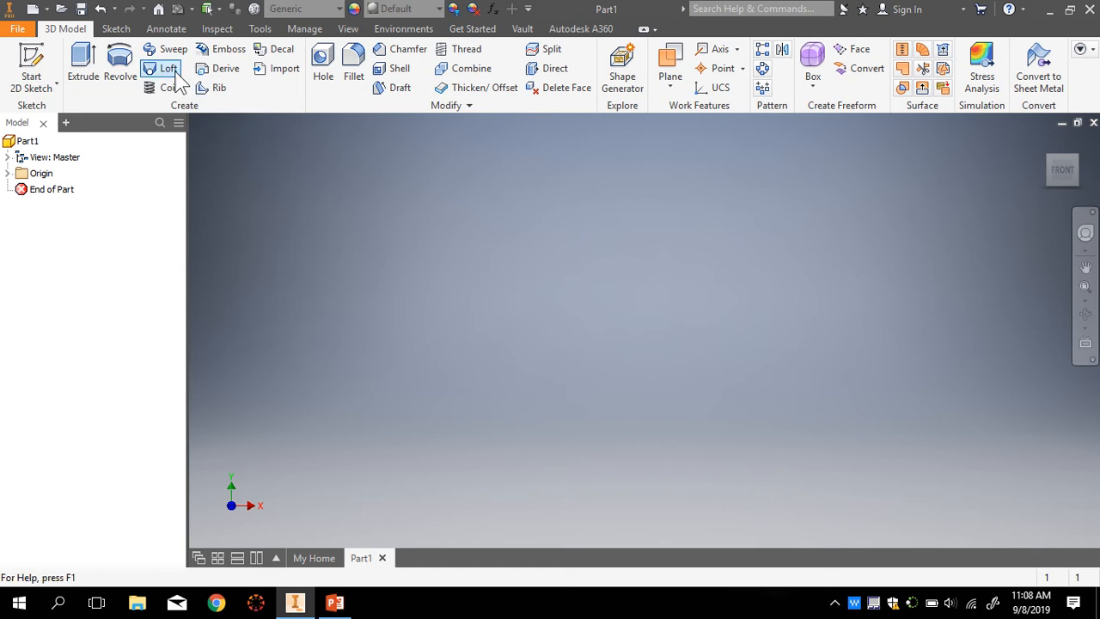
- Start Sketch1 on the XY plane with the Two Point Rectangle tool active
{"action": "left_click", "coordinate": [116, 30]}
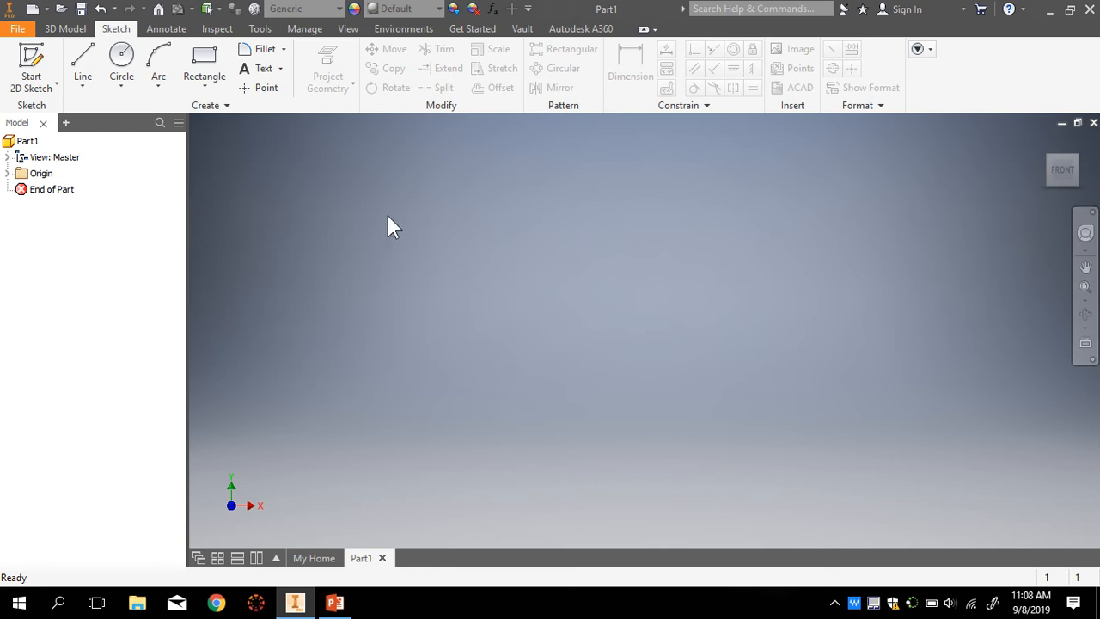
{"action": "left_click", "coordinate": [204, 83]}
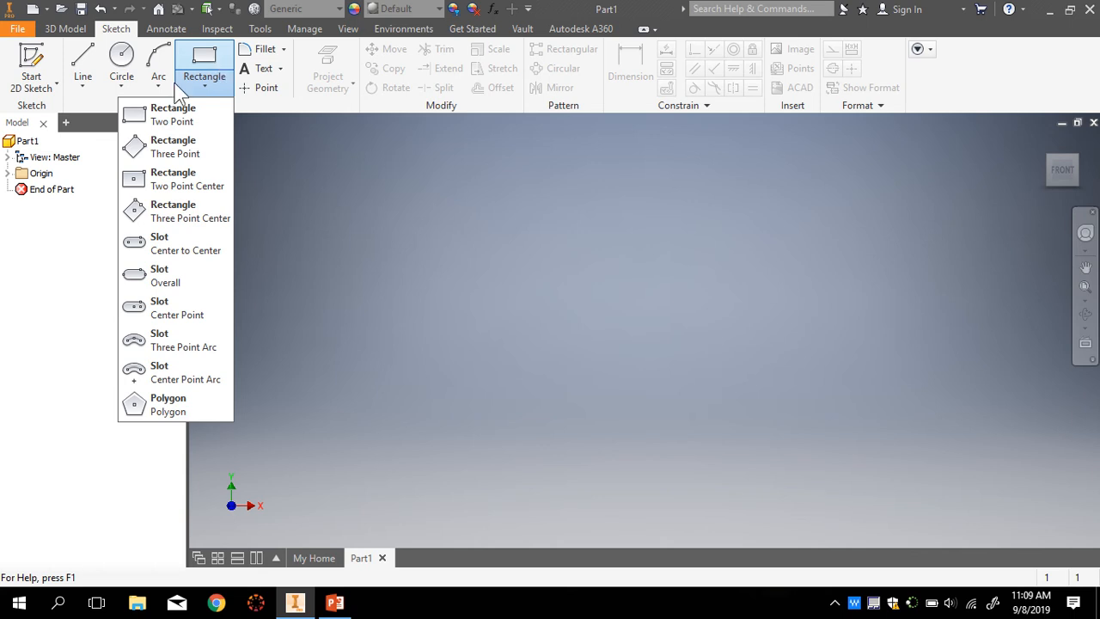
{"action": "left_click", "coordinate": [212, 57]}
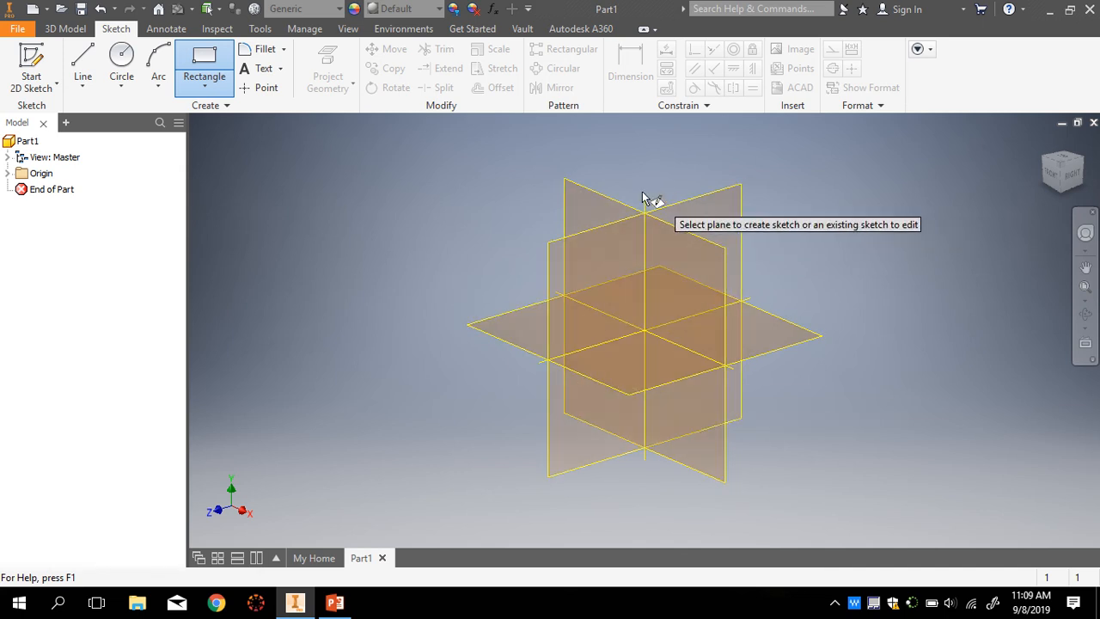
{"action": "left_click", "coordinate": [595, 205]}
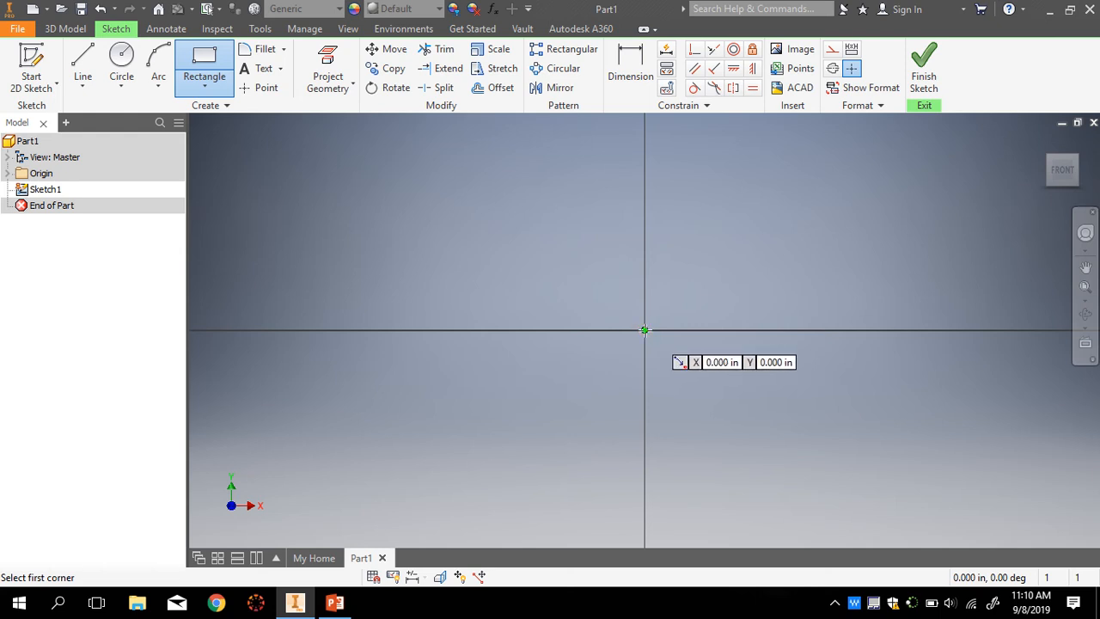
- Draw a rectangle from the origin, then drag its top-right corner to enlarge it
{"action": "left_click", "coordinate": [645, 330]}
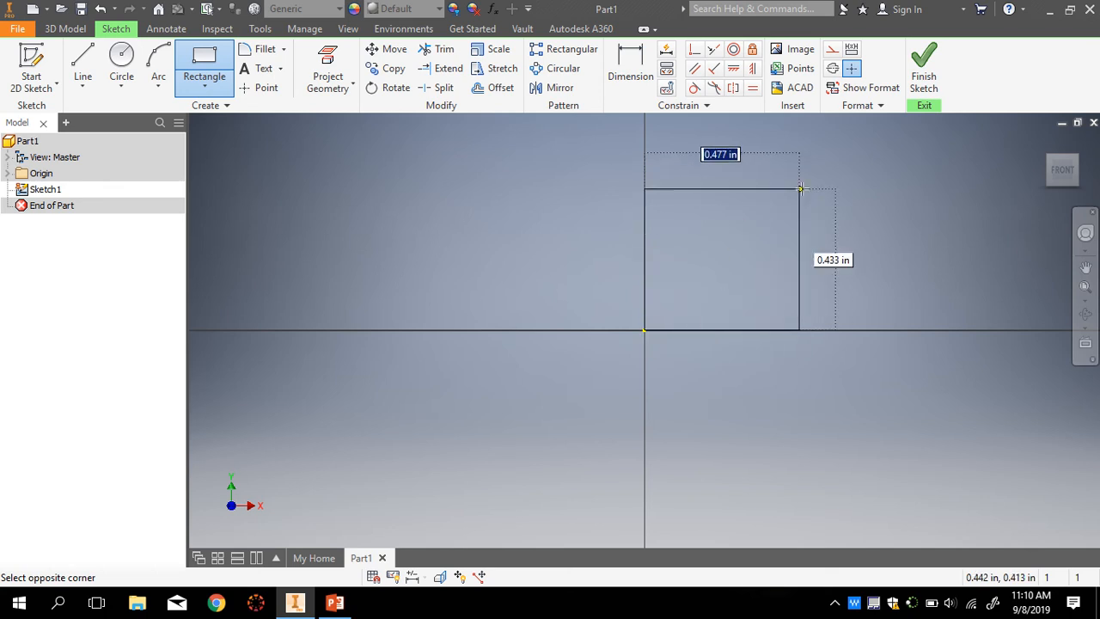
{"action": "left_click", "coordinate": [833, 159]}
{"action": "scroll", "coordinate": [531, 304], "scroll_direction": "up", "scroll_amount": 2}
{"action": "scroll", "coordinate": [530, 305], "scroll_direction": "down", "scroll_amount": 2}
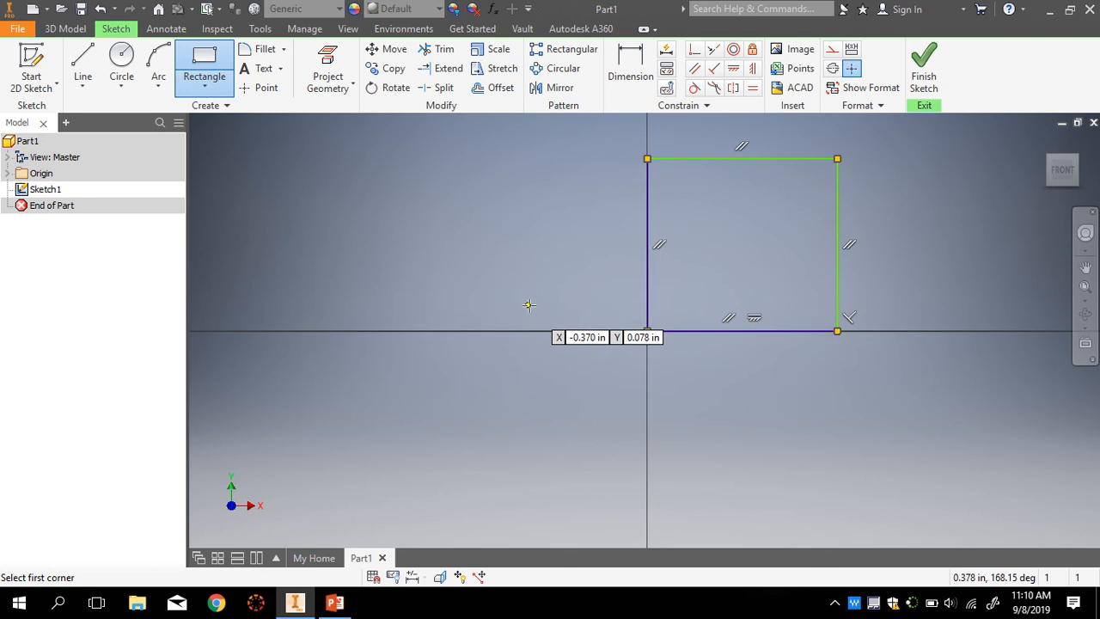
{"action": "scroll", "coordinate": [530, 305], "scroll_direction": "up", "scroll_amount": 3}
{"action": "scroll", "coordinate": [721, 185], "scroll_direction": "down", "scroll_amount": 1}
{"action": "scroll", "coordinate": [721, 185], "scroll_direction": "down", "scroll_amount": 1}
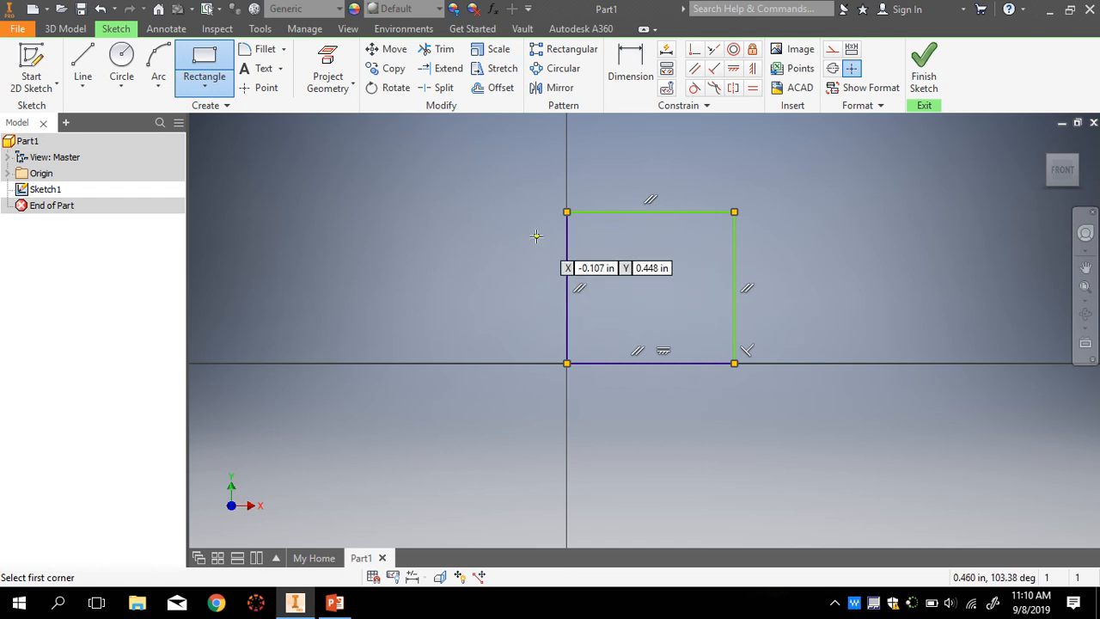
{"action": "key", "text": "Escape"}
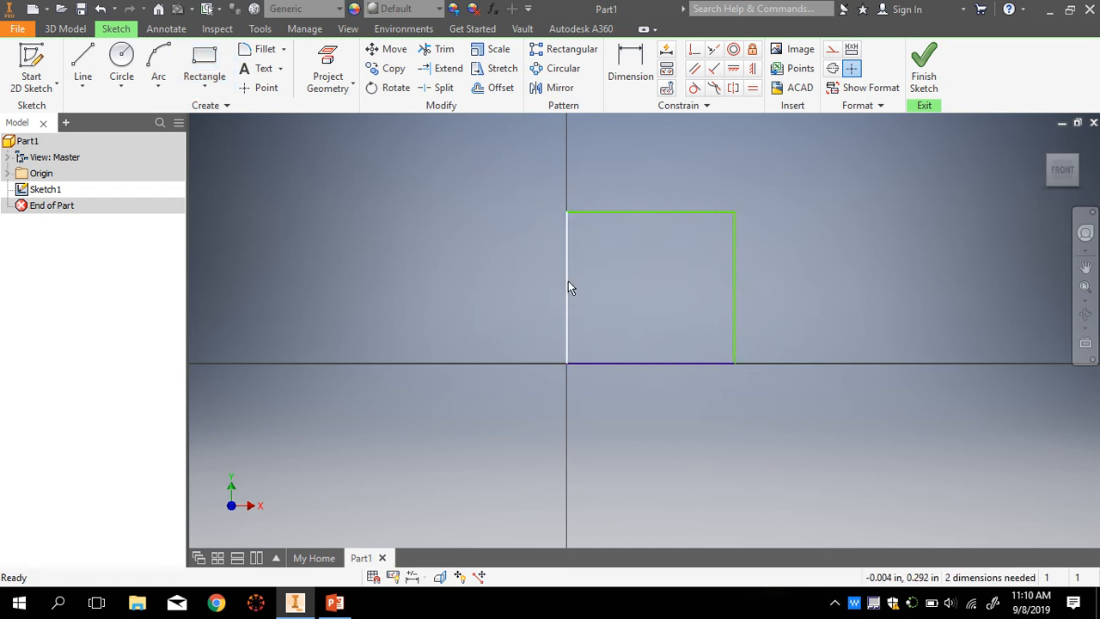
{"action": "mouse_move", "coordinate": [568, 273]}
{"action": "left_mouse_down"}
{"action": "mouse_move", "coordinate": [503, 272]}
{"action": "mouse_move", "coordinate": [629, 290]}
{"action": "mouse_move", "coordinate": [570, 288]}
{"action": "left_mouse_up"}
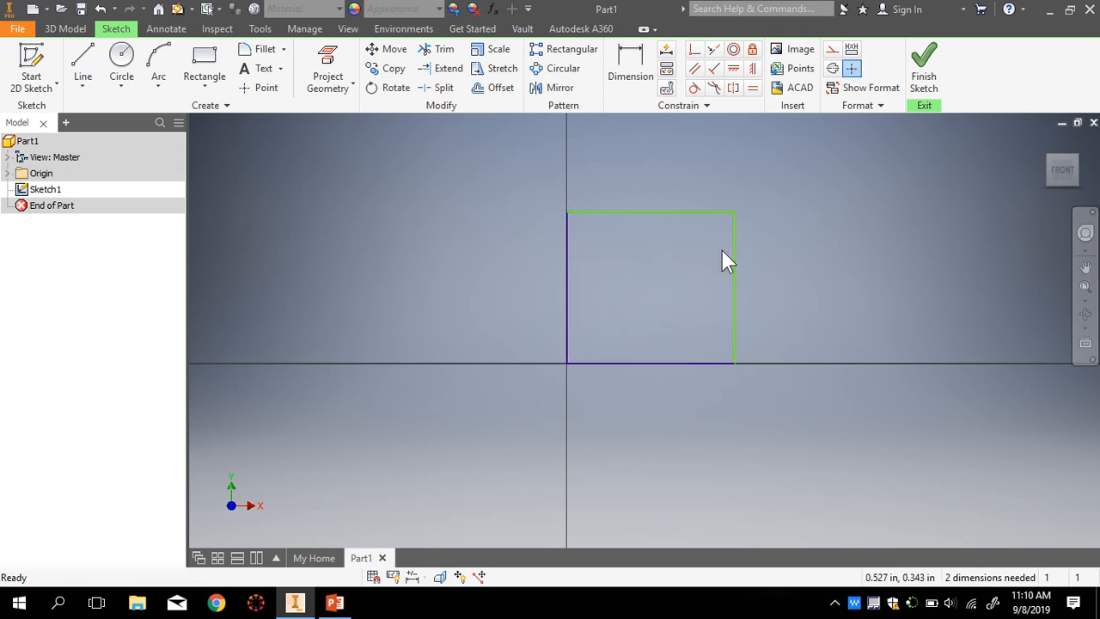
{"action": "left_click_drag", "start_coordinate": [735, 216], "coordinate": [783, 168]}
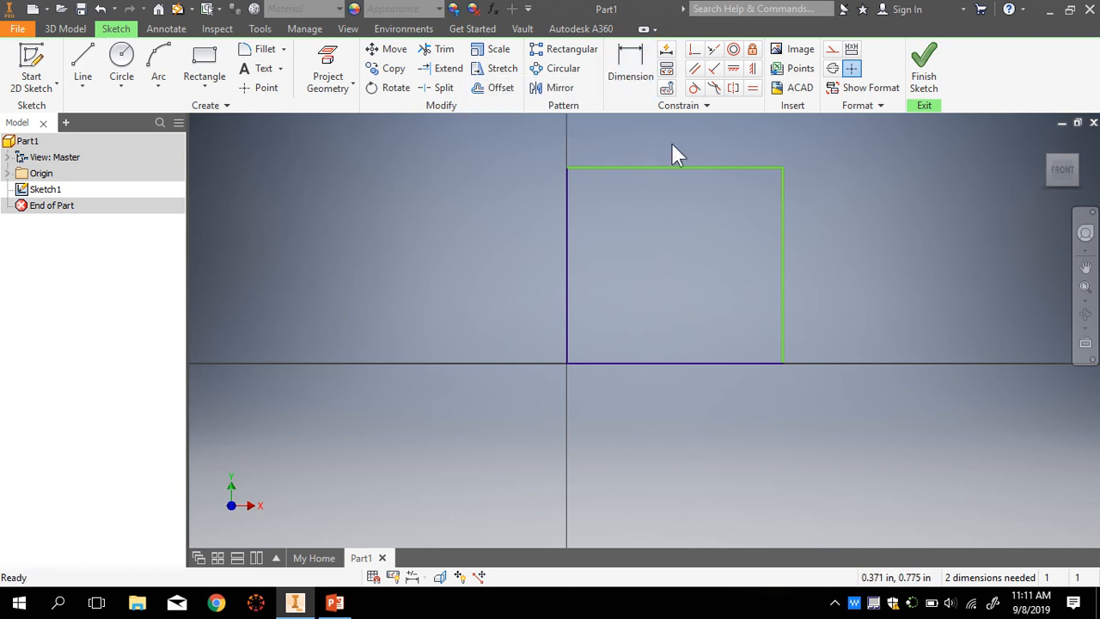
- Dimension the rectangle's bottom edge and left edge to 1 in each
{"action": "left_click", "coordinate": [630, 61]}
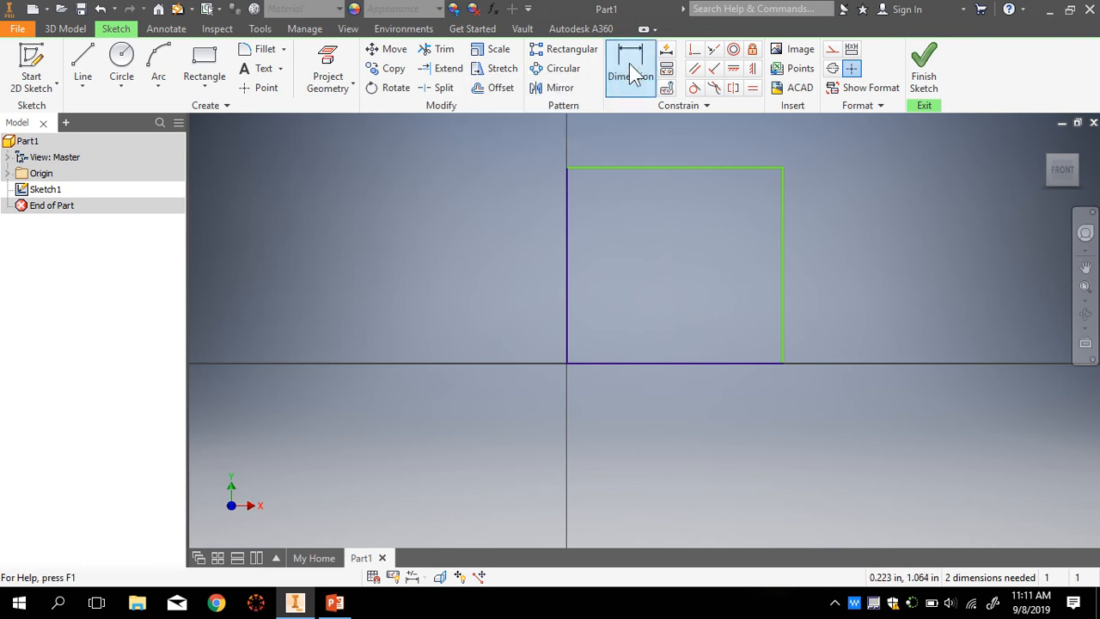
{"action": "left_click", "coordinate": [668, 364]}
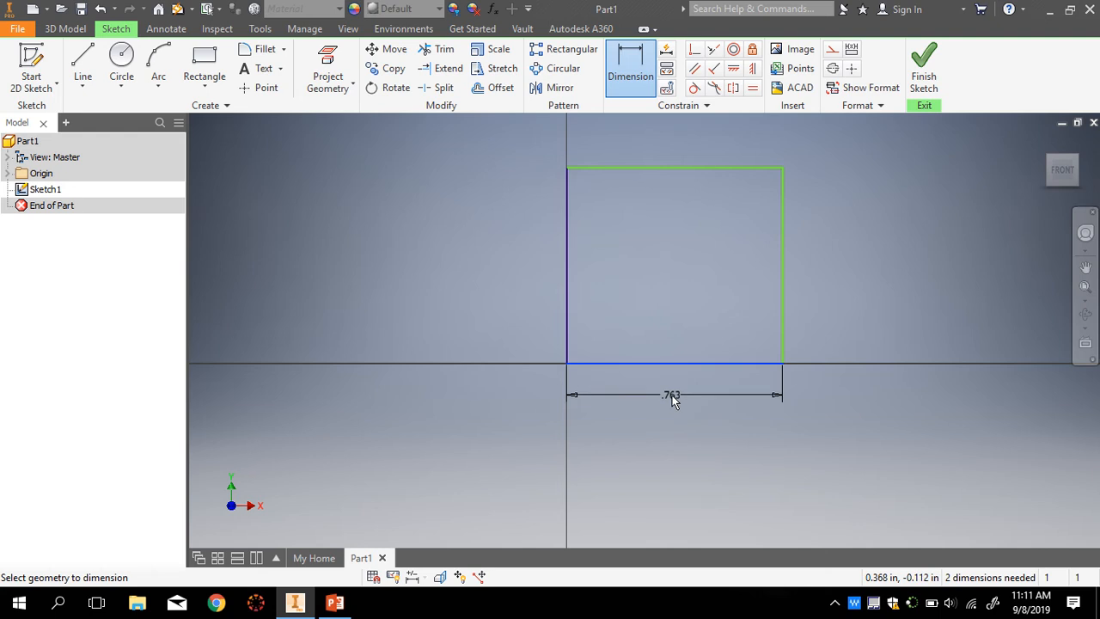
{"action": "left_click", "coordinate": [672, 396]}
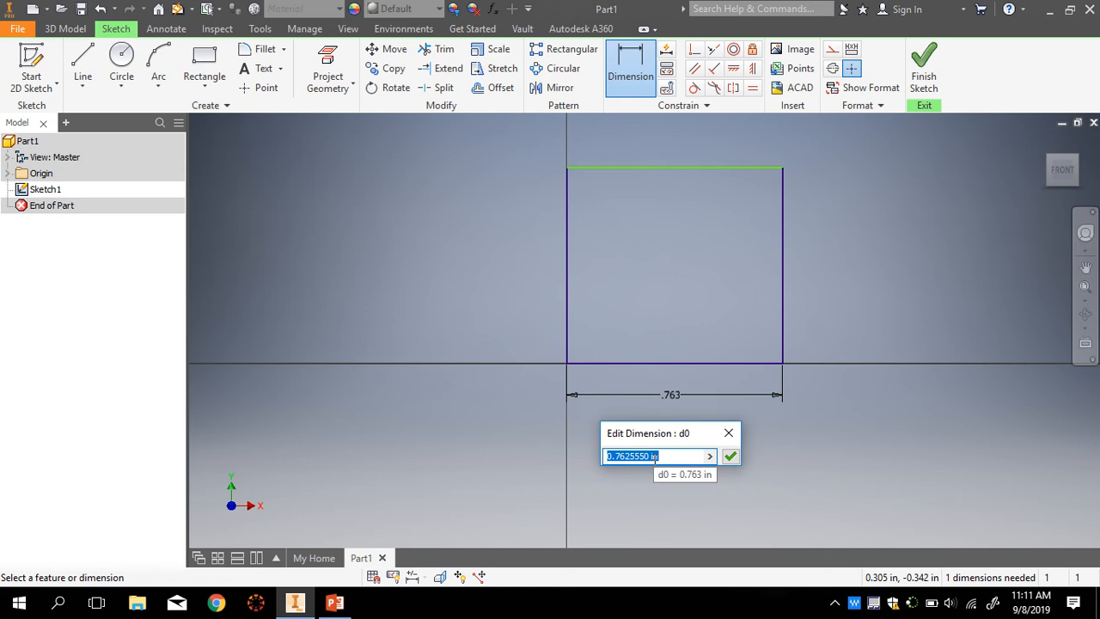
{"action": "type", "text": "1"}
{"action": "left_click", "coordinate": [731, 460]}
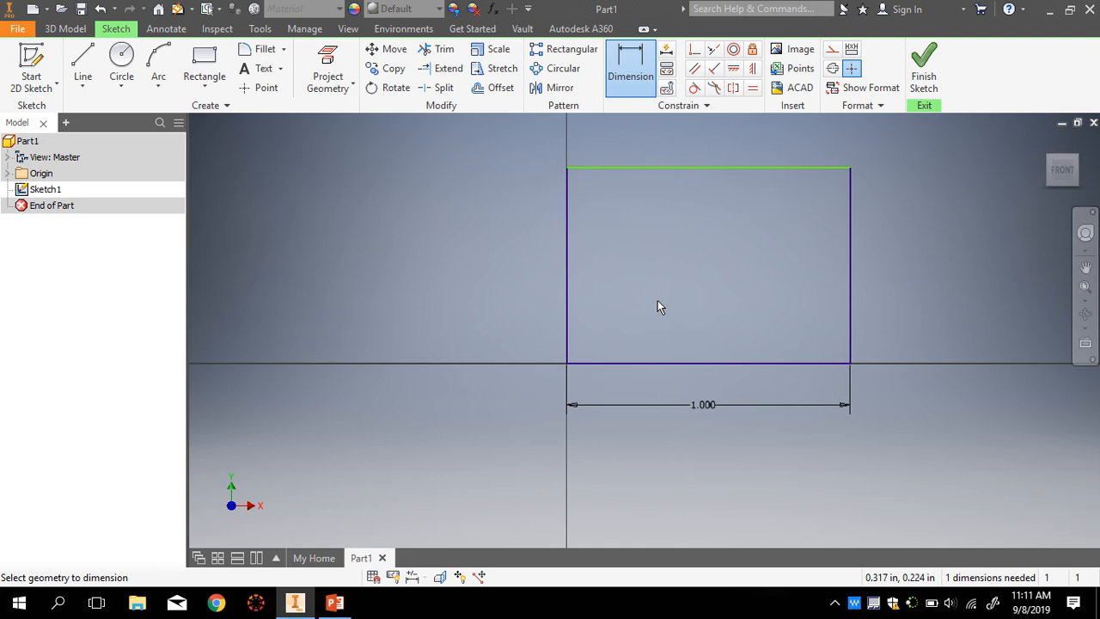
{"action": "left_click", "coordinate": [569, 255]}
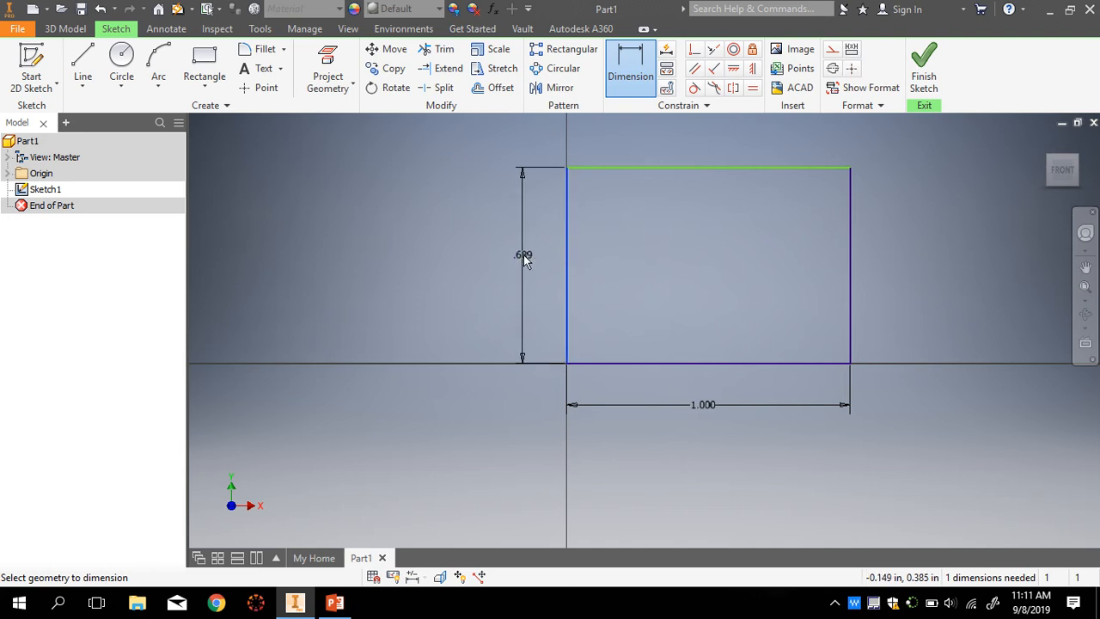
{"action": "left_click", "coordinate": [524, 262]}
{"action": "type", "text": "1"}
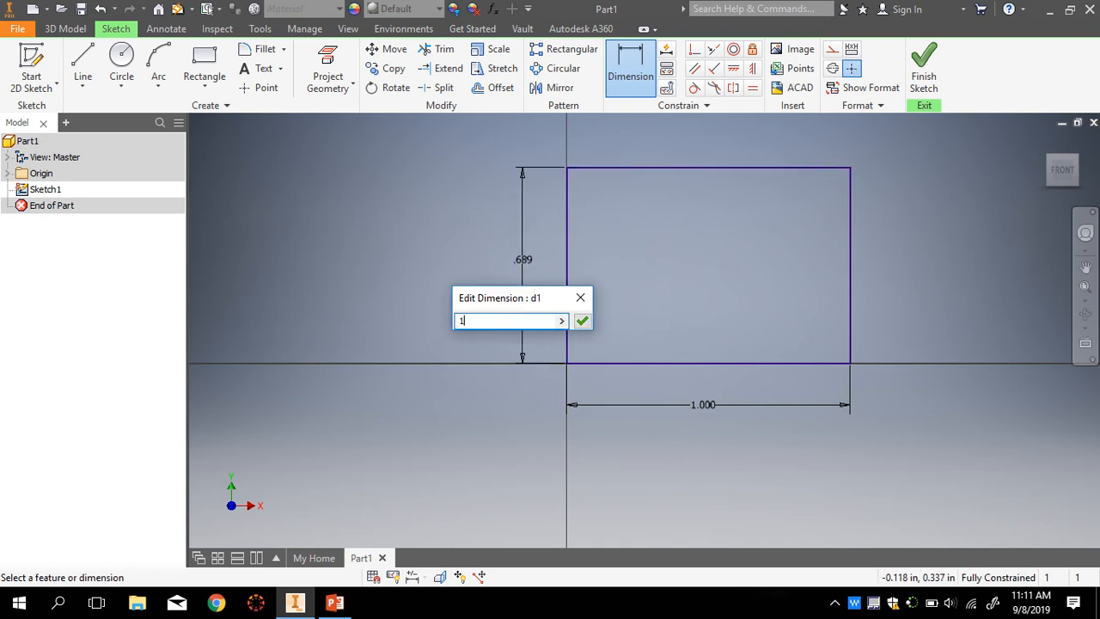
{"action": "key", "text": "Return"}
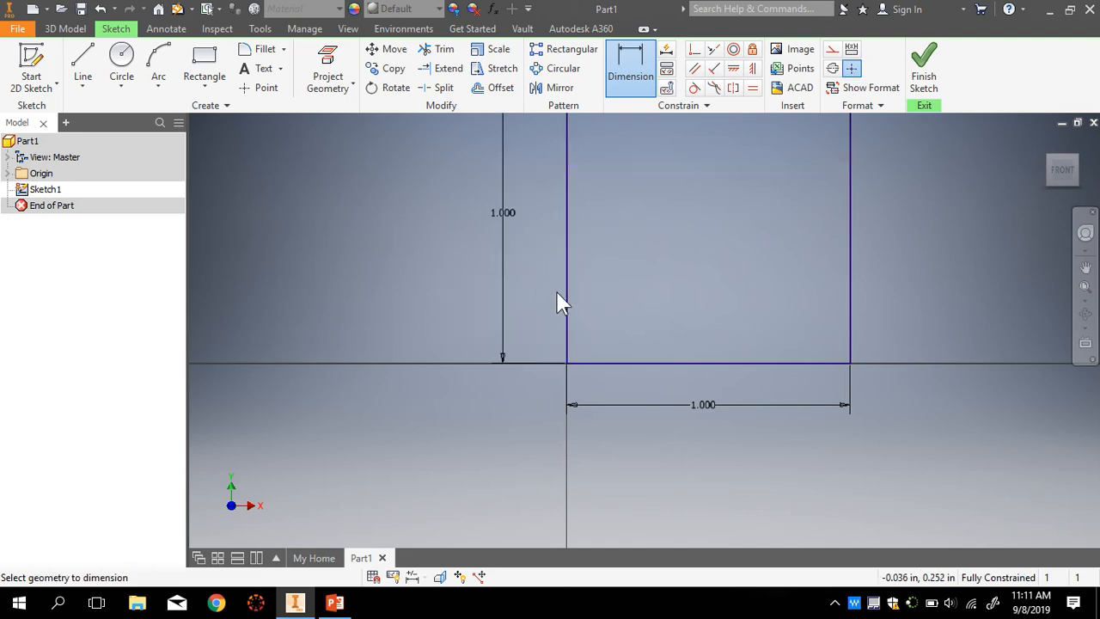
- Pan the view to recentre the square and cancel an extra right-edge dimension
{"action": "scroll", "coordinate": [650, 199], "scroll_direction": "down", "scroll_amount": 4}
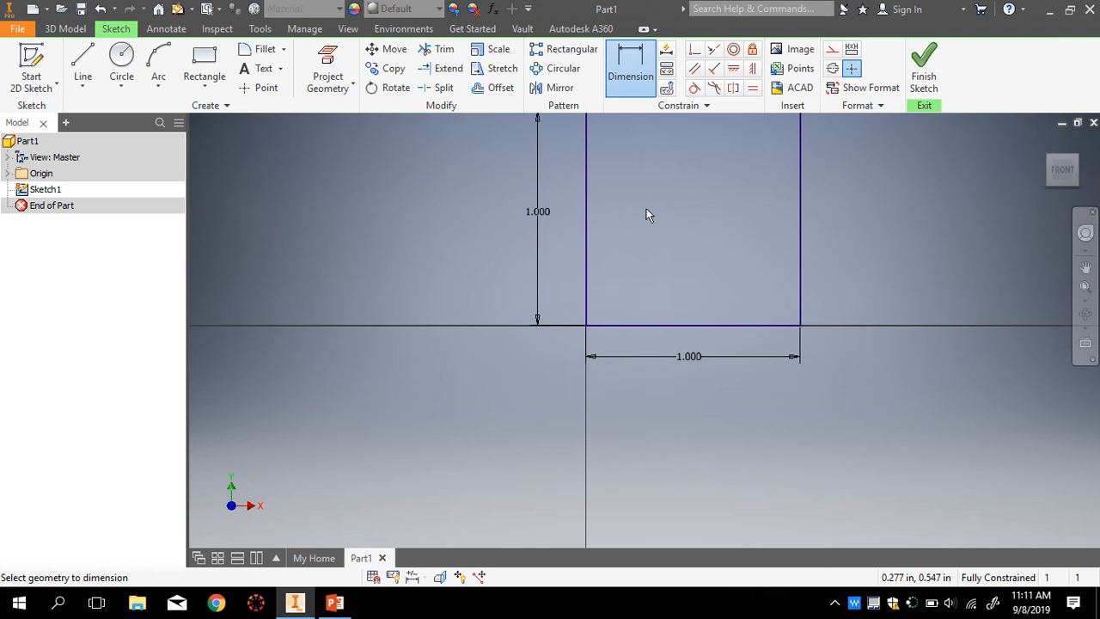
{"action": "scroll", "coordinate": [683, 138], "scroll_direction": "up", "scroll_amount": 2}
{"action": "scroll", "coordinate": [687, 130], "scroll_direction": "up", "scroll_amount": 1}
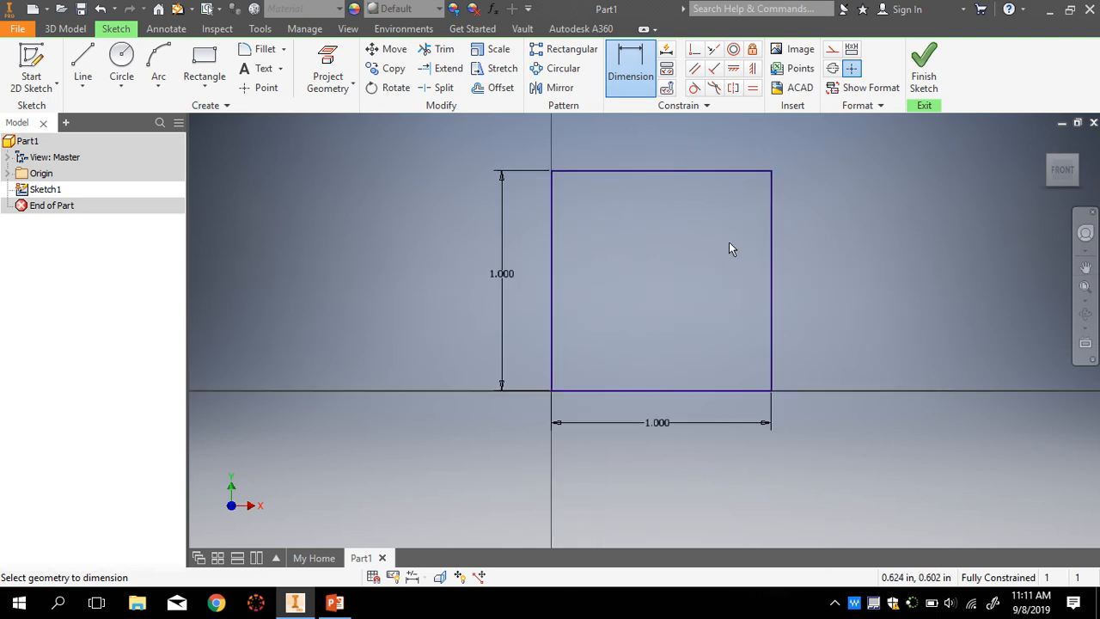
{"action": "left_click", "coordinate": [1085, 268]}
{"action": "mouse_move", "coordinate": [676, 257]}
{"action": "left_mouse_down"}
{"action": "mouse_move", "coordinate": [691, 297]}
{"action": "mouse_move", "coordinate": [669, 279]}
{"action": "left_mouse_up"}
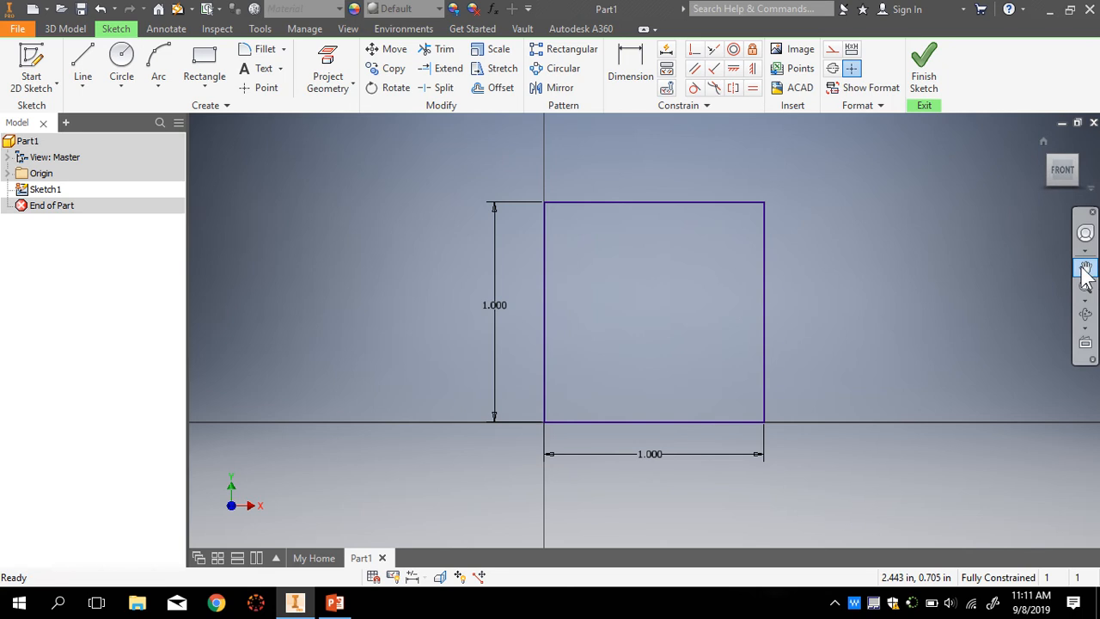
{"action": "key", "text": "Escape"}
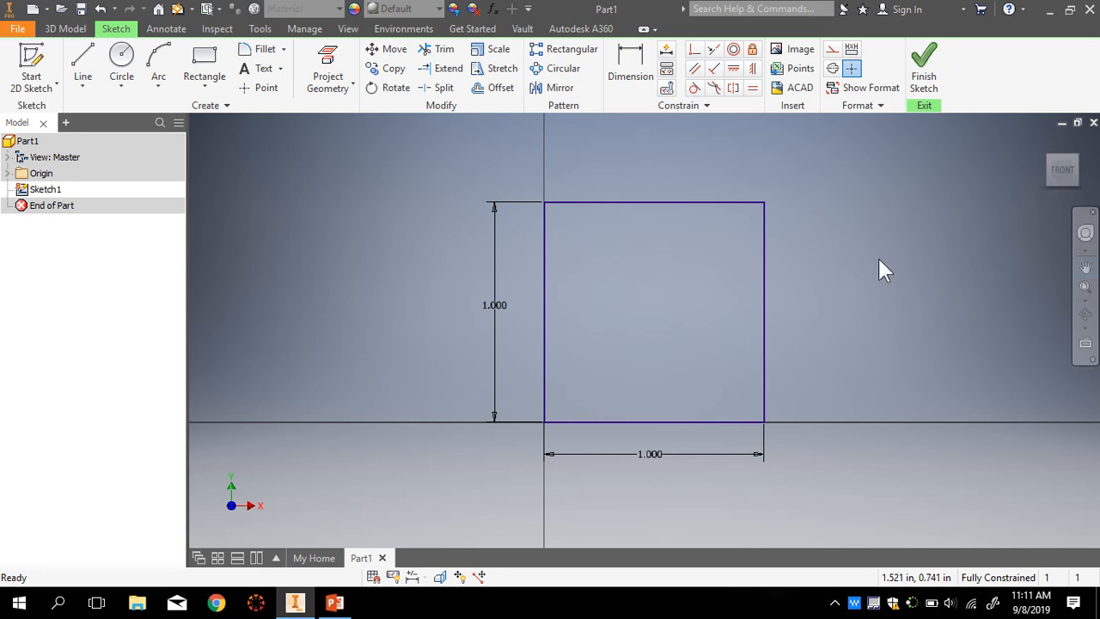
{"action": "key", "text": "d"}
{"action": "left_click", "coordinate": [1084, 270]}
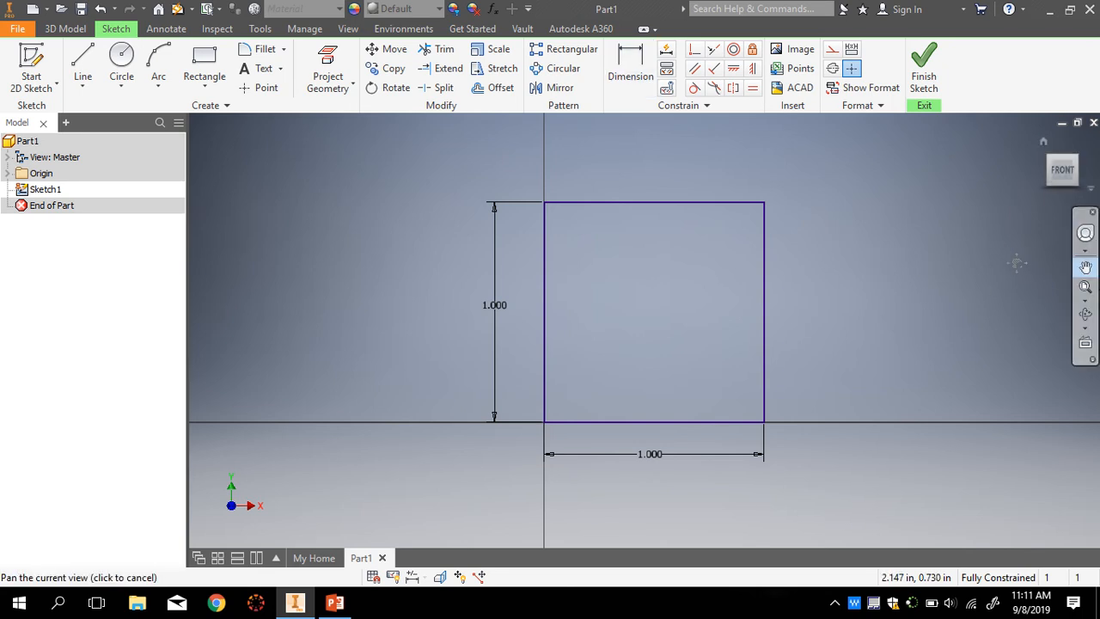
{"action": "key", "text": "Escape"}
{"action": "key", "text": "d"}
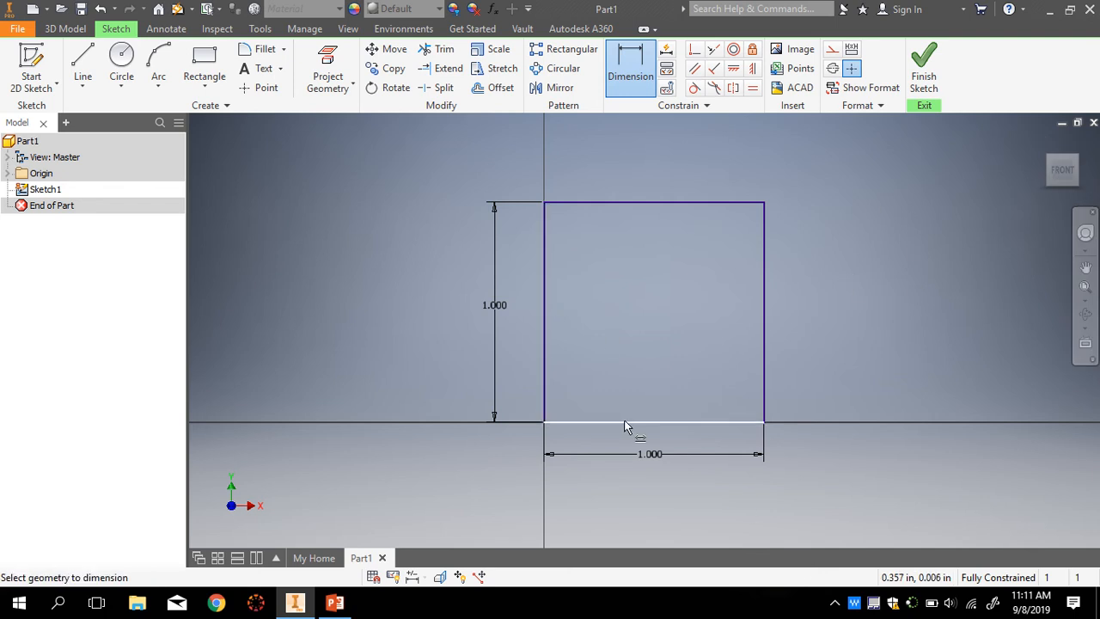
{"action": "left_click", "coordinate": [766, 225]}
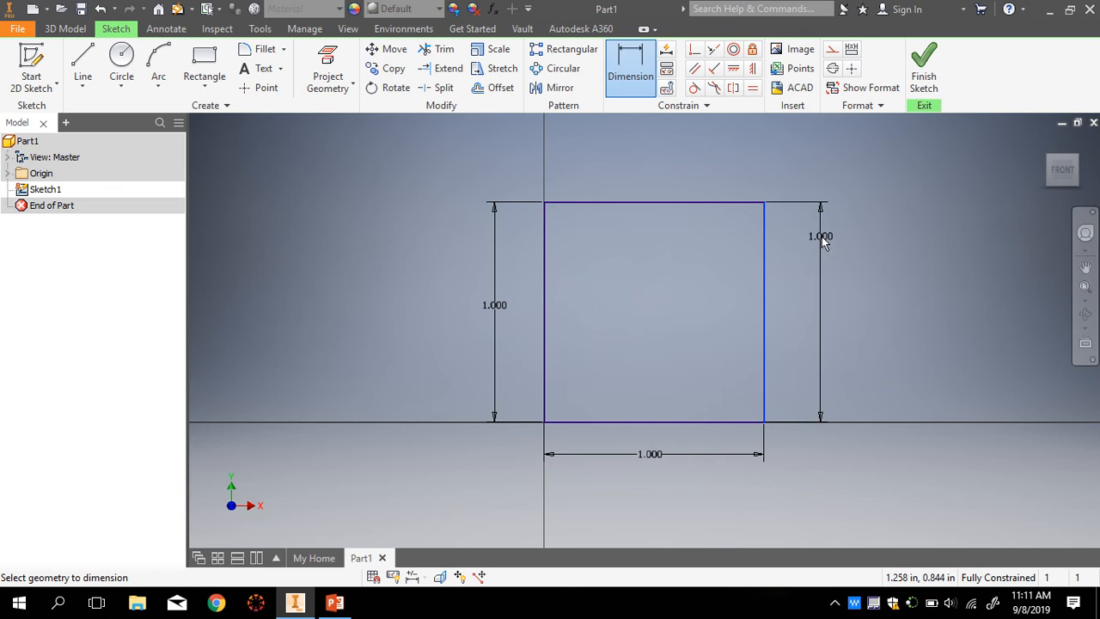
{"action": "key", "text": "Escape"}
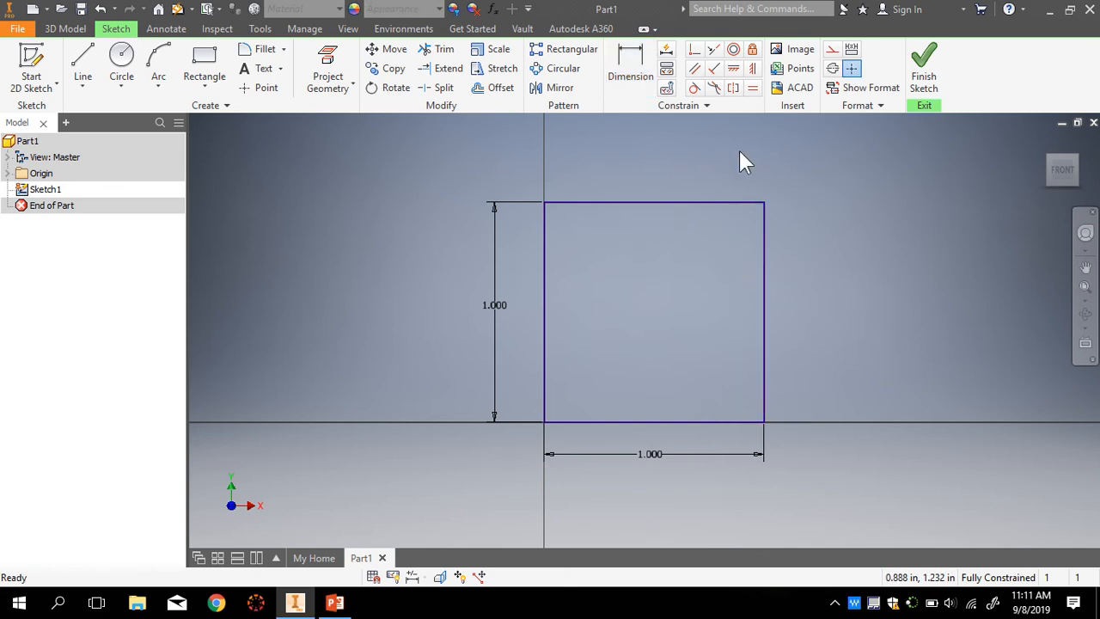
- Change the width dimension to 2, then back to 1 in
{"action": "mouse_move", "coordinate": [765, 241]}
{"action": "left_mouse_down"}
{"action": "mouse_move", "coordinate": [745, 236]}
{"action": "mouse_move", "coordinate": [793, 251]}
{"action": "mouse_move", "coordinate": [769, 252]}
{"action": "left_mouse_up"}
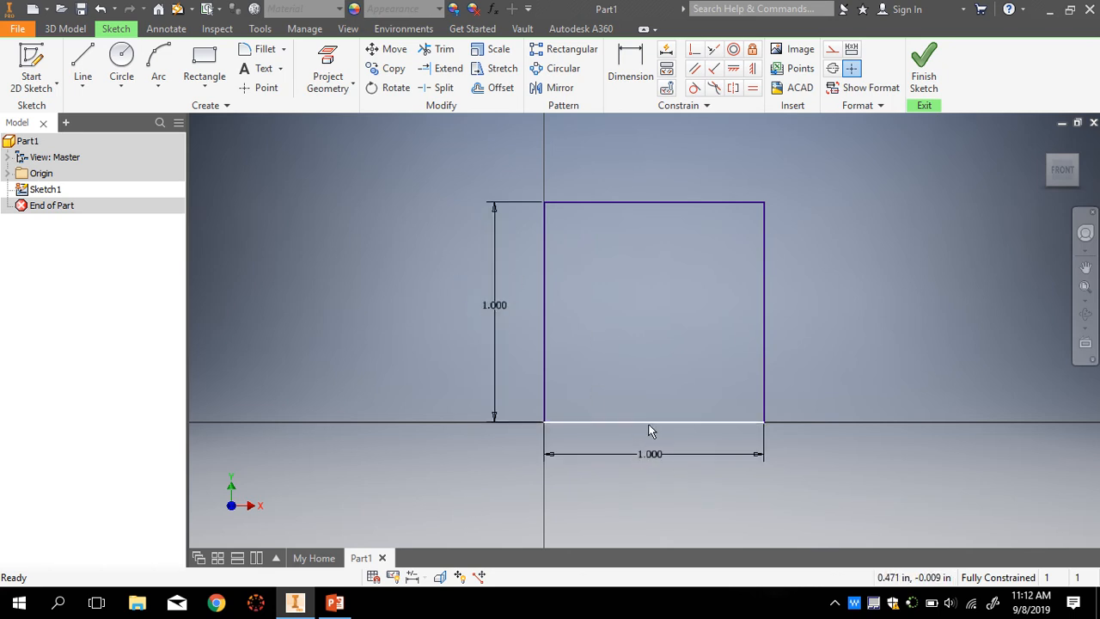
{"action": "double_click", "coordinate": [653, 456]}
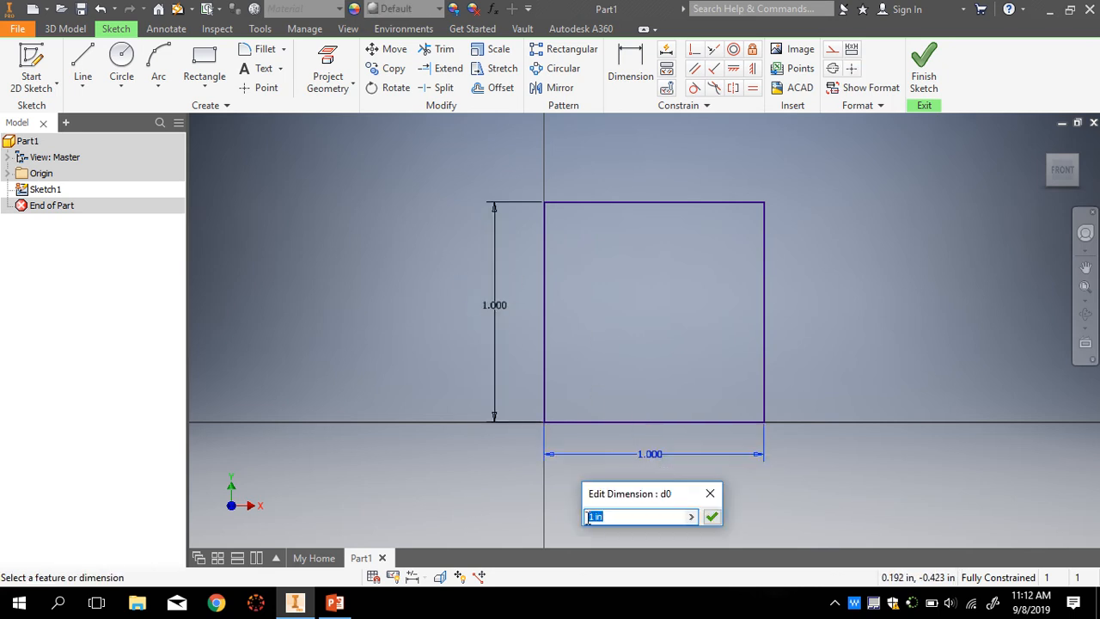
{"action": "type", "text": "2"}
{"action": "key", "text": "Return"}
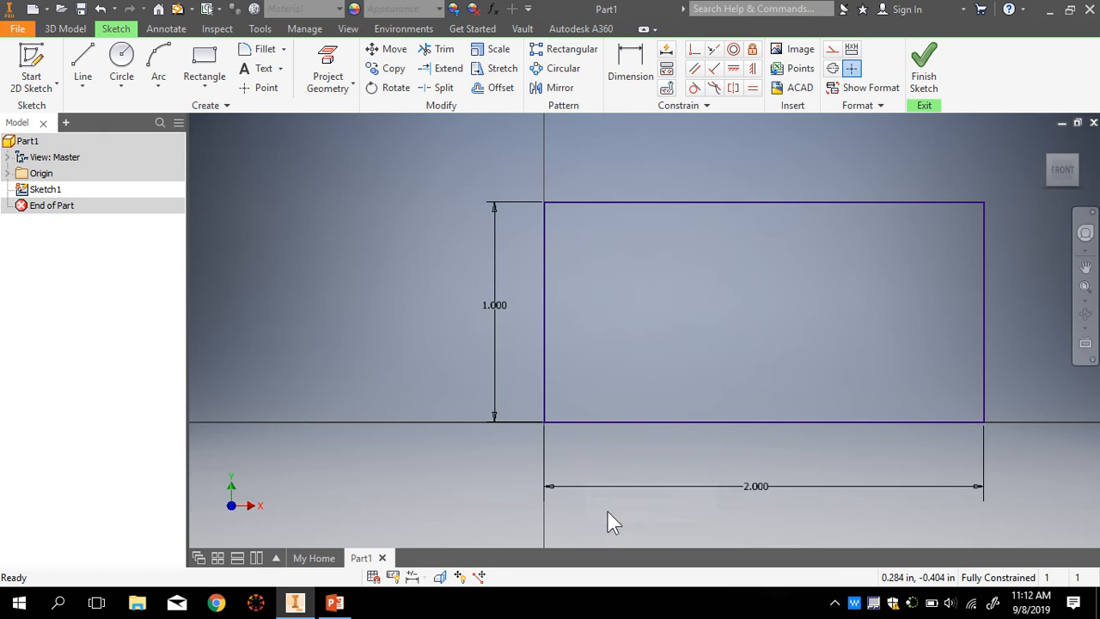
{"action": "double_click", "coordinate": [729, 486]}
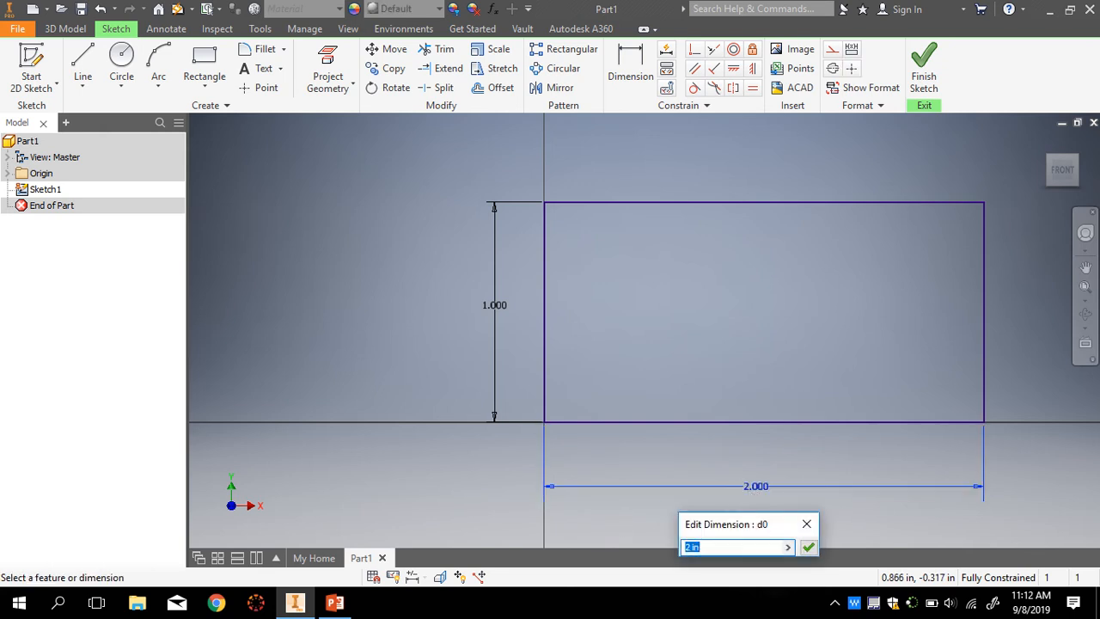
{"action": "type", "text": "1"}
{"action": "key", "text": "Return"}
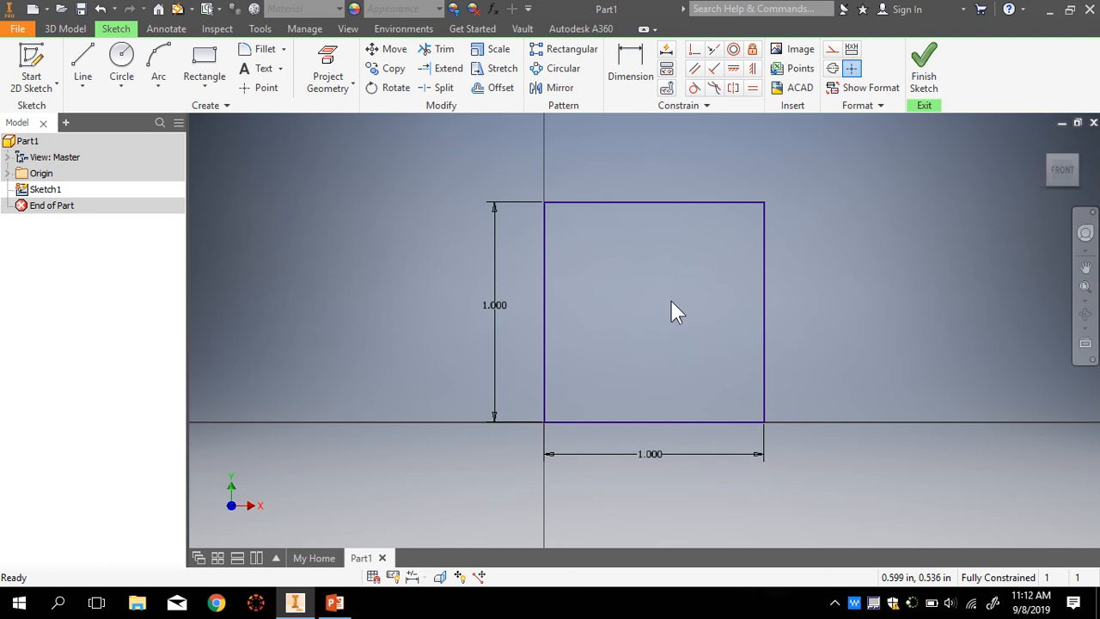
- Finish Sketch1 and return to the 3D Model tools
{"action": "left_click", "coordinate": [932, 73]}
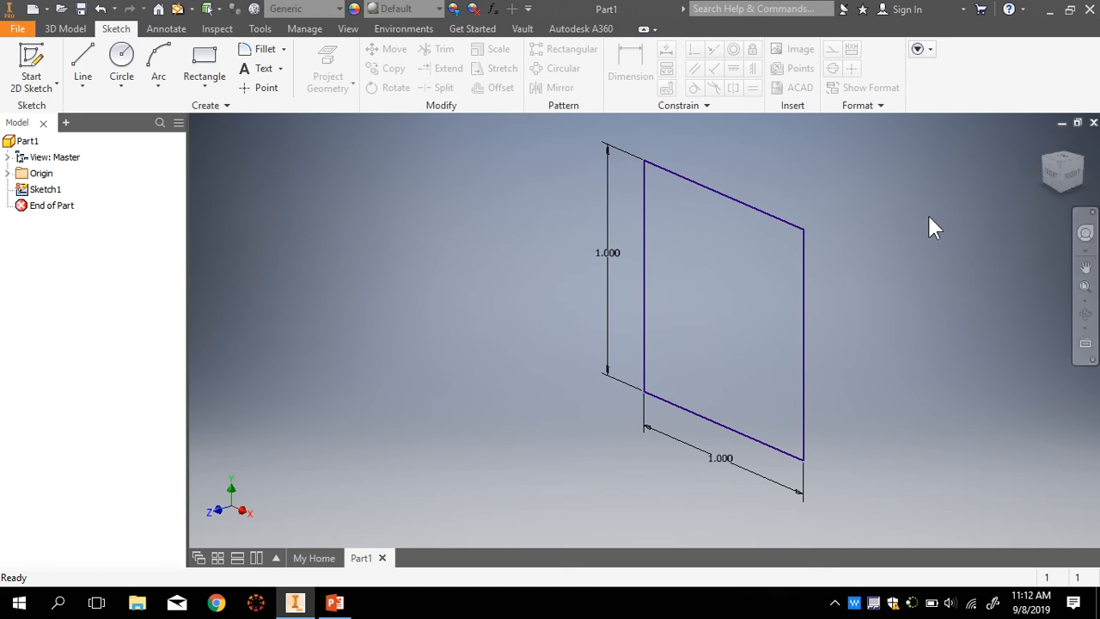
{"action": "left_click", "coordinate": [72, 29]}
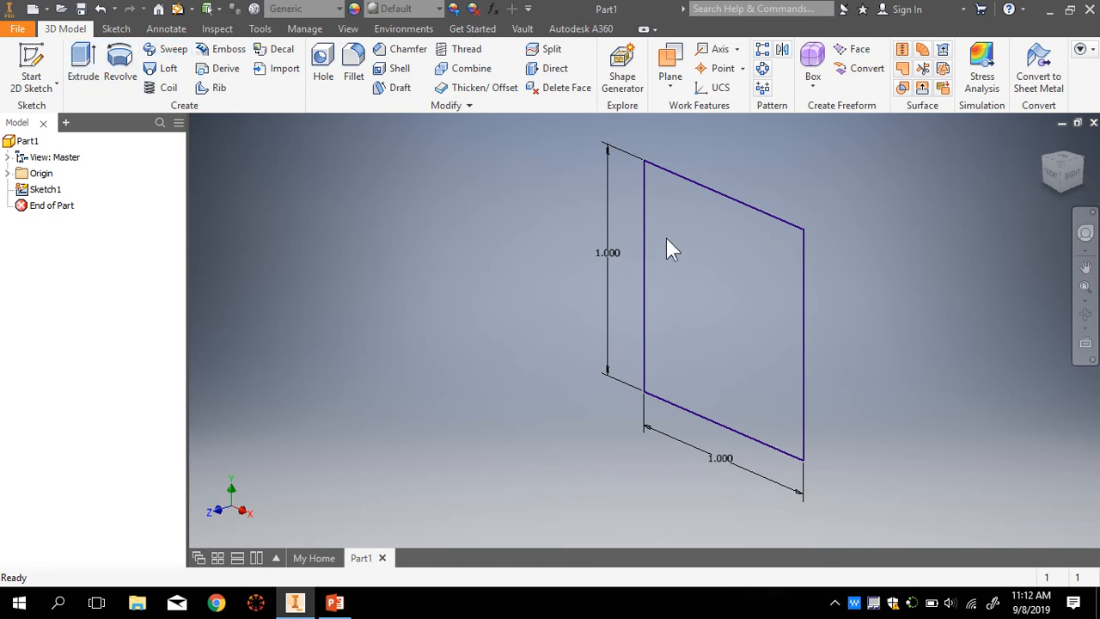
- Start an extrusion of the square, trying taper 45 and -45 before resetting it to 0
{"action": "left_click", "coordinate": [84, 69]}
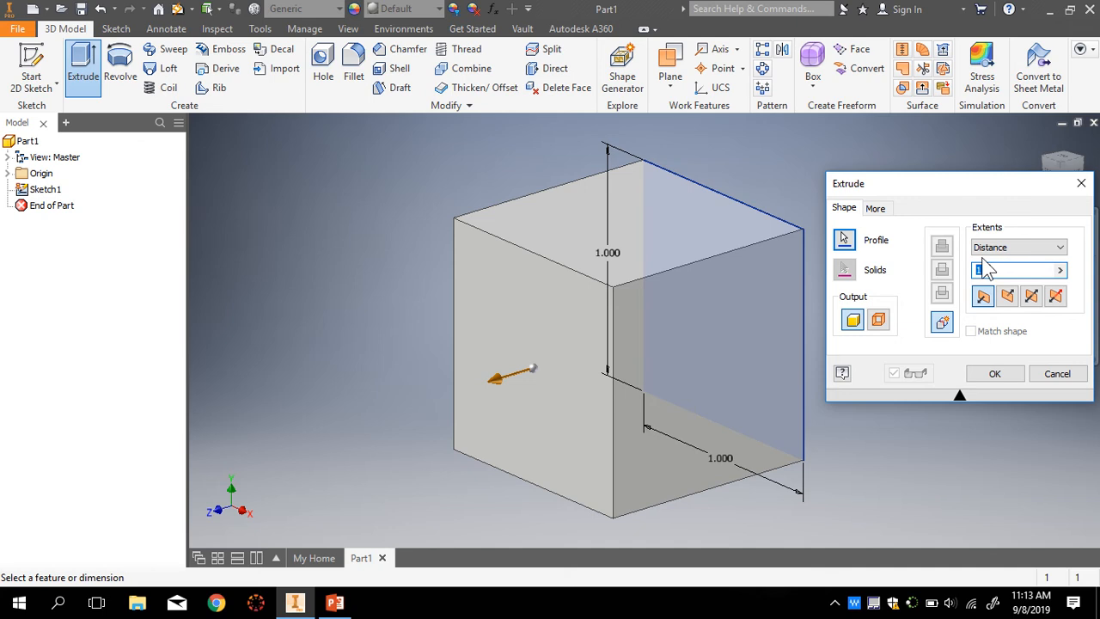
{"action": "left_click_drag", "start_coordinate": [933, 184], "coordinate": [895, 176]}
{"action": "left_click", "coordinate": [838, 201]}
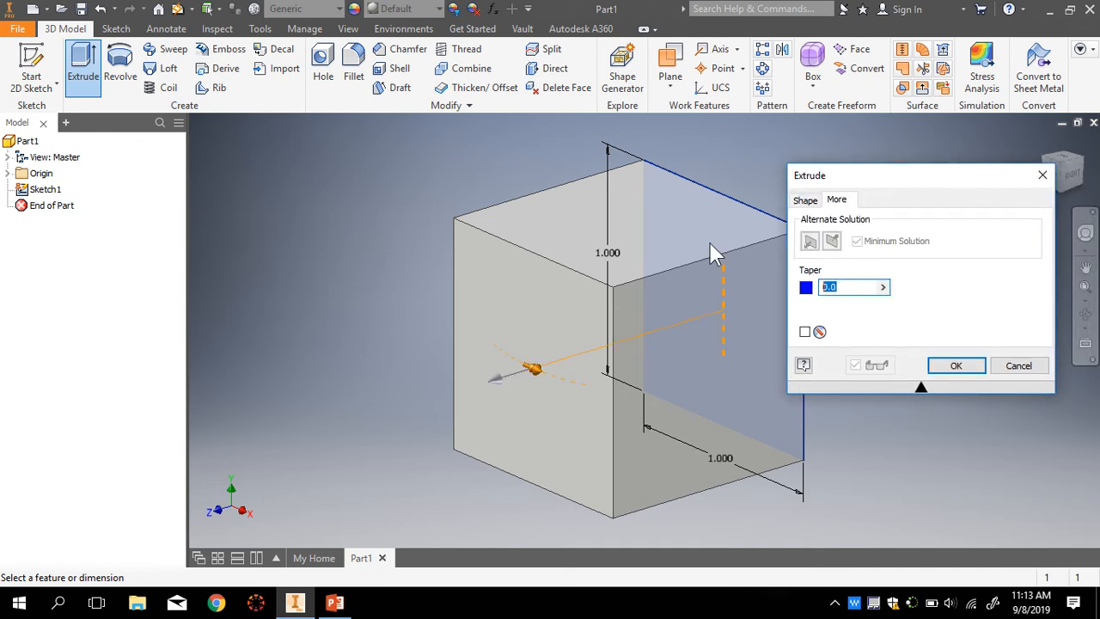
{"action": "type", "text": "45"}
{"action": "double_click", "coordinate": [863, 286]}
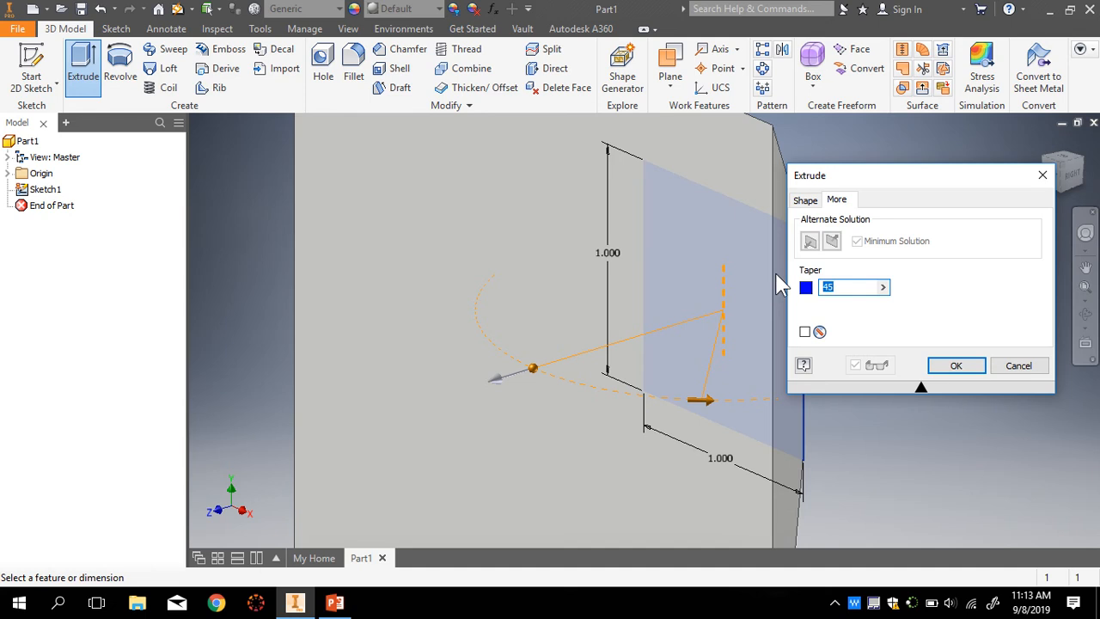
{"action": "type", "text": "-45"}
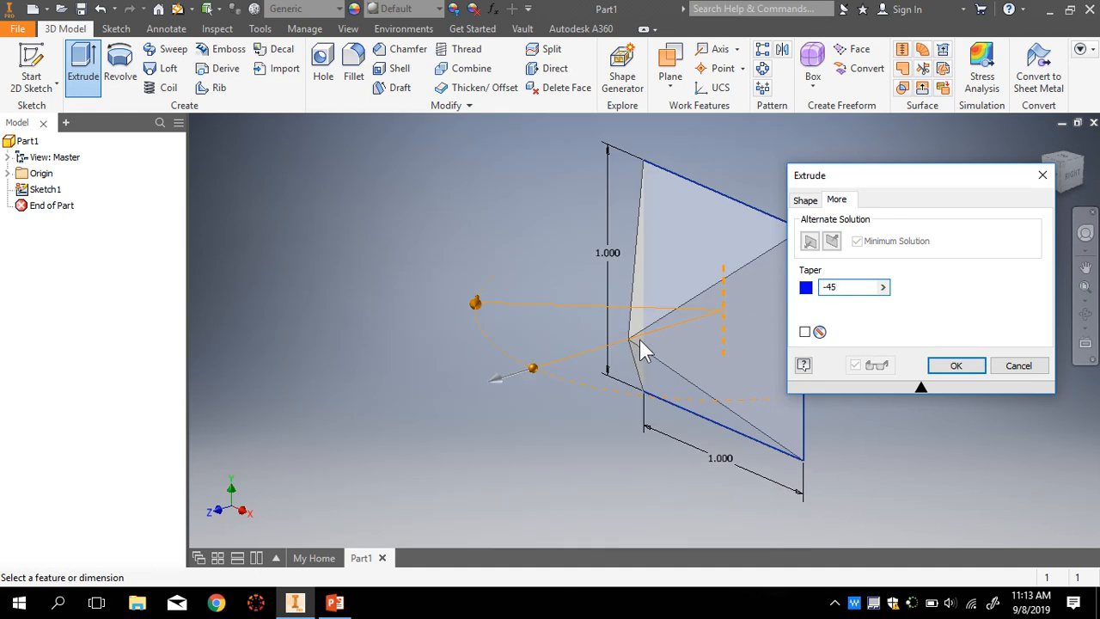
{"action": "left_click_drag", "start_coordinate": [851, 288], "coordinate": [816, 297]}
{"action": "type", "text": "0"}
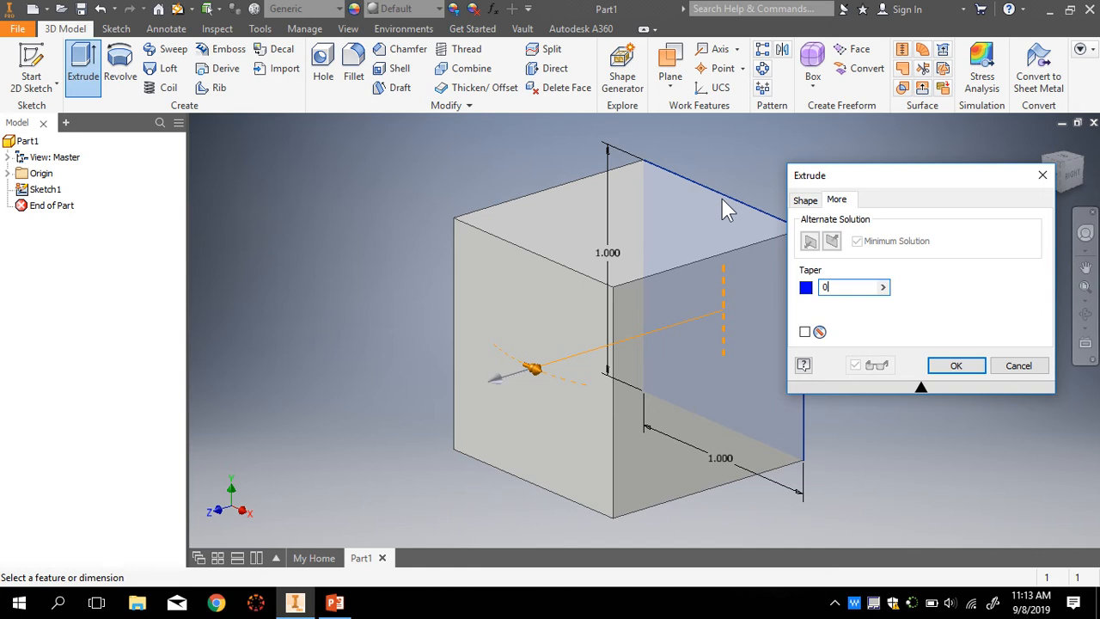
- Set the extrusion direction toward the viewer and create the 1 in cube
{"action": "left_click", "coordinate": [811, 203]}
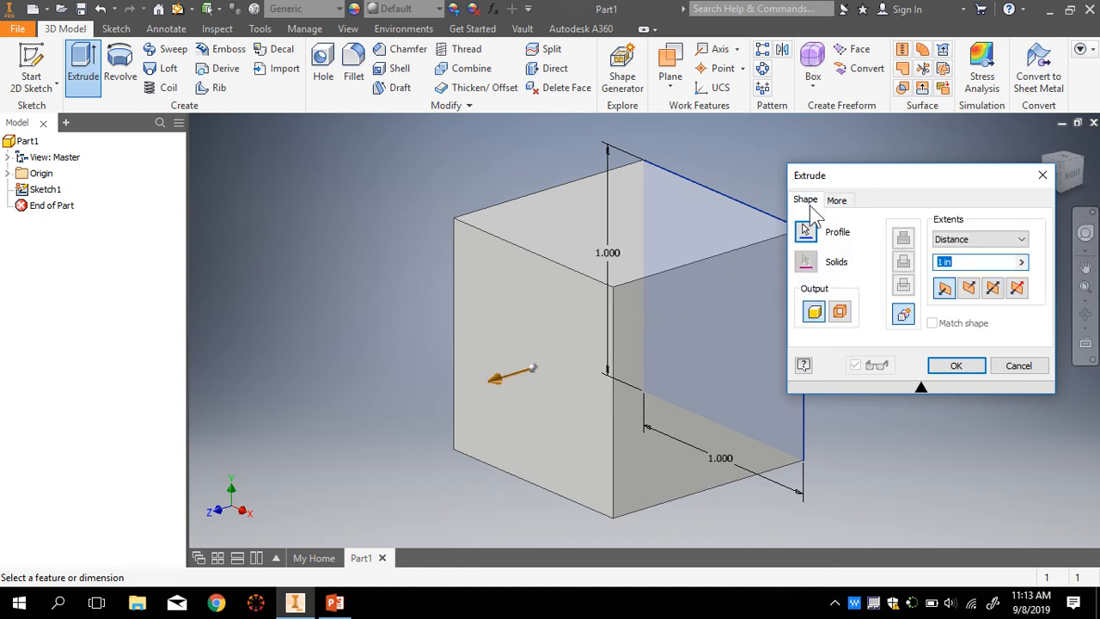
{"action": "left_click", "coordinate": [973, 296]}
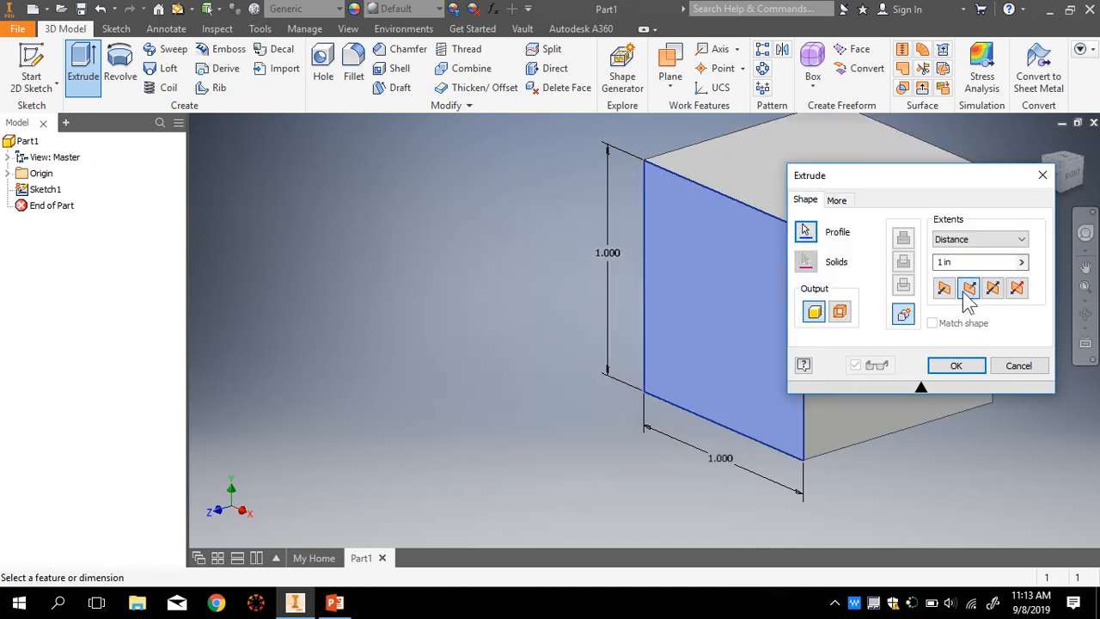
{"action": "left_click", "coordinate": [946, 293]}
{"action": "left_click", "coordinate": [971, 297]}
{"action": "left_click", "coordinate": [945, 289]}
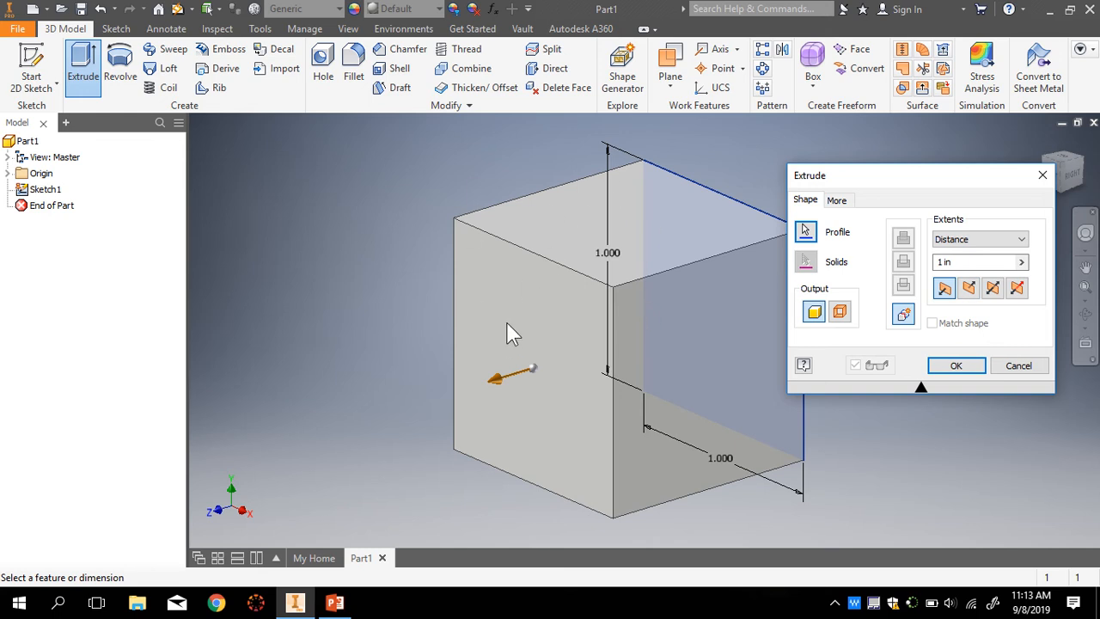
{"action": "left_click", "coordinate": [956, 370]}
{"action": "scroll", "coordinate": [810, 363], "scroll_direction": "up", "scroll_amount": 2}
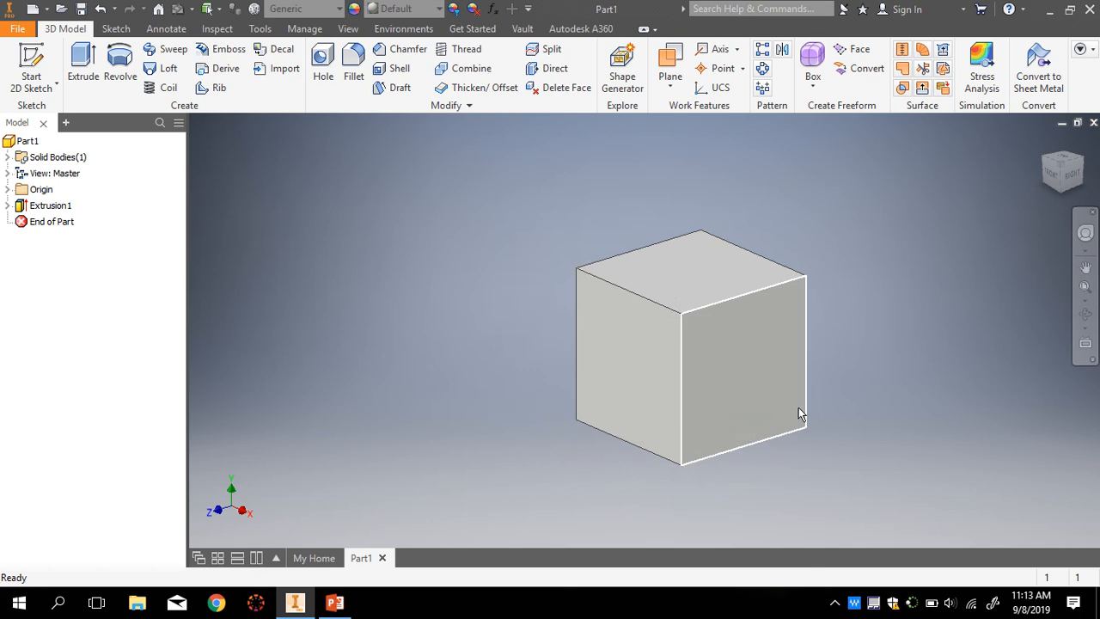
{"action": "scroll", "coordinate": [808, 405], "scroll_direction": "down", "scroll_amount": 3}
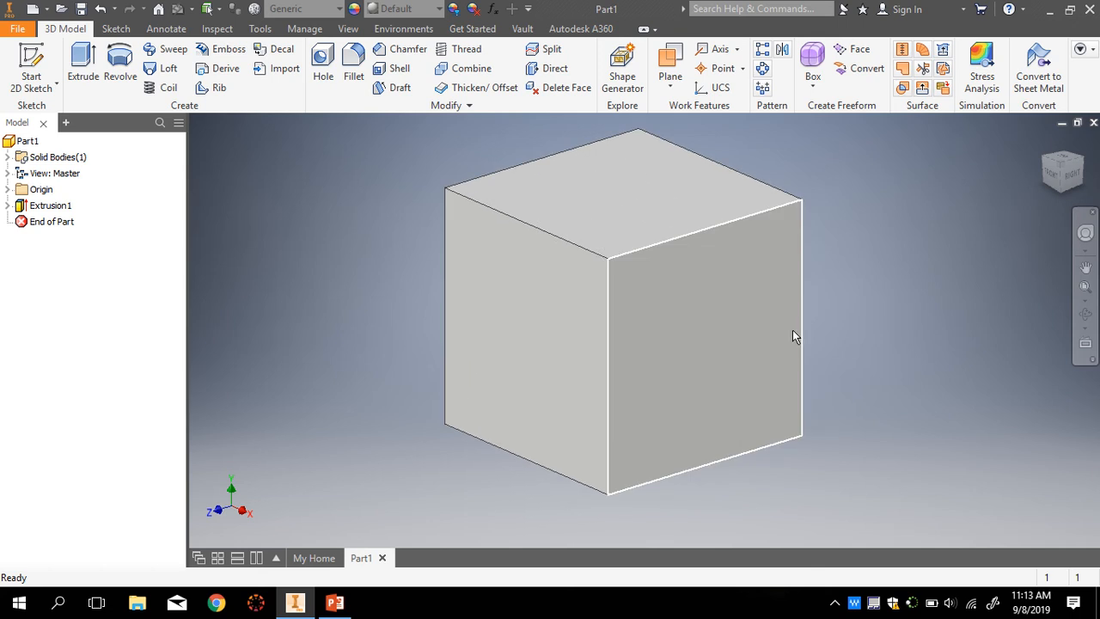
{"action": "scroll", "coordinate": [794, 332], "scroll_direction": "up", "scroll_amount": 2}
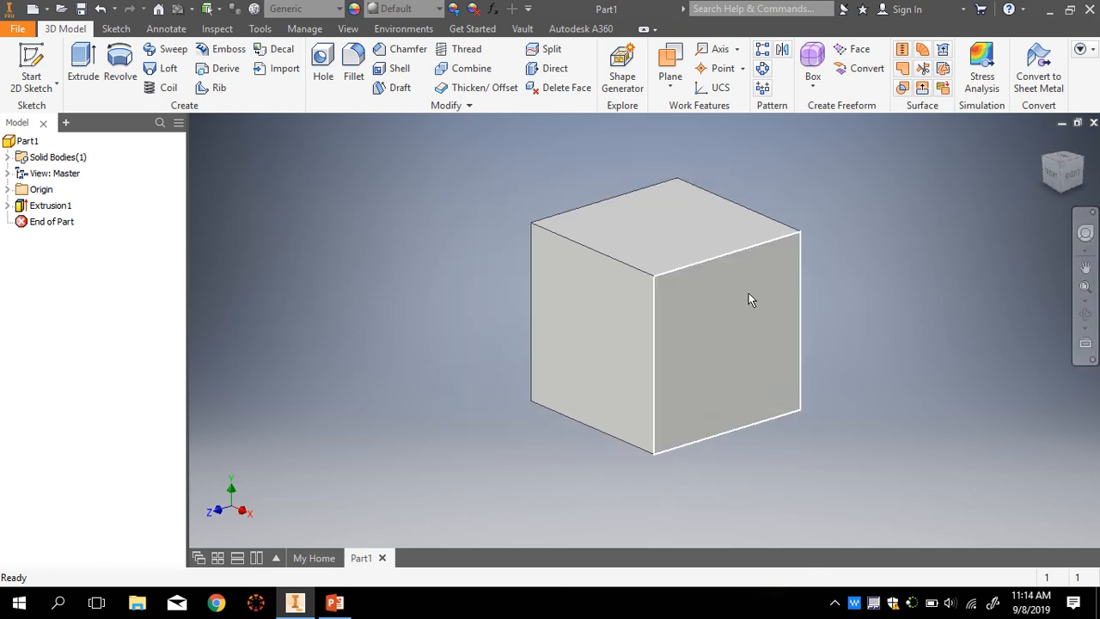
{"action": "scroll", "coordinate": [894, 347], "scroll_direction": "up", "scroll_amount": 1}
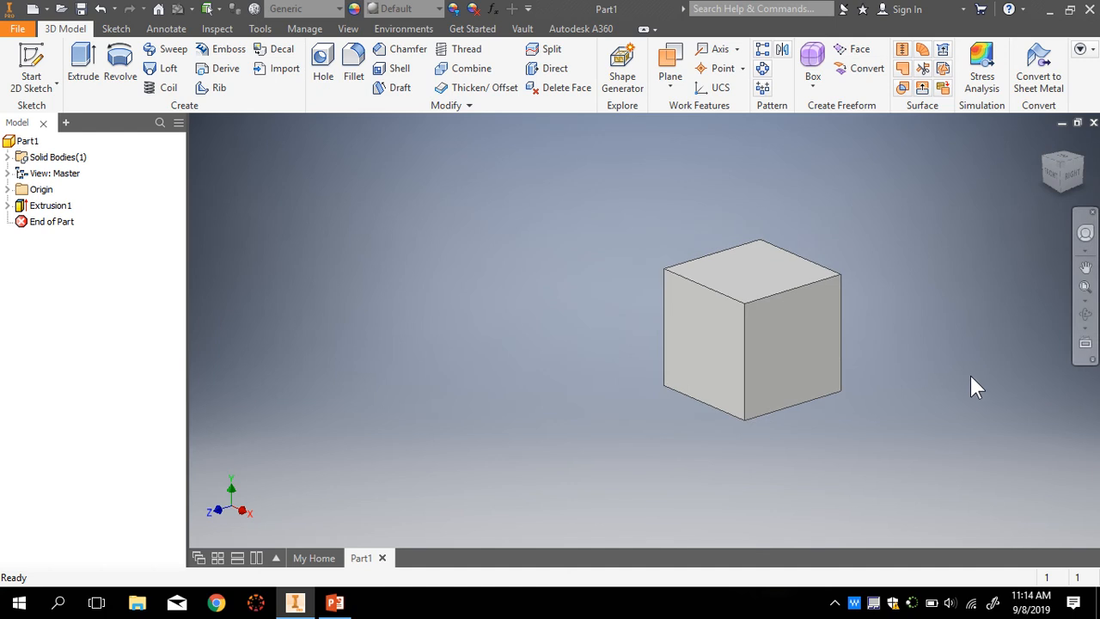
{"action": "scroll", "coordinate": [970, 376], "scroll_direction": "up", "scroll_amount": 2}
{"action": "scroll", "coordinate": [971, 375], "scroll_direction": "down", "scroll_amount": 2}
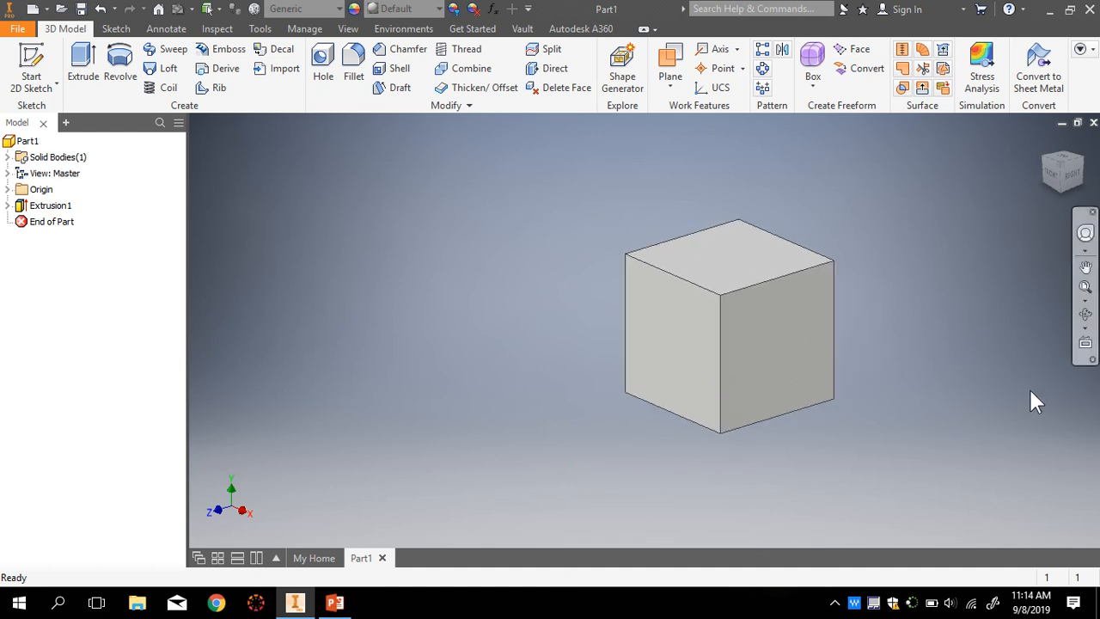
- Activate the Rectangle tool and expand the Origin folder in the browser
{"action": "left_click", "coordinate": [116, 29]}
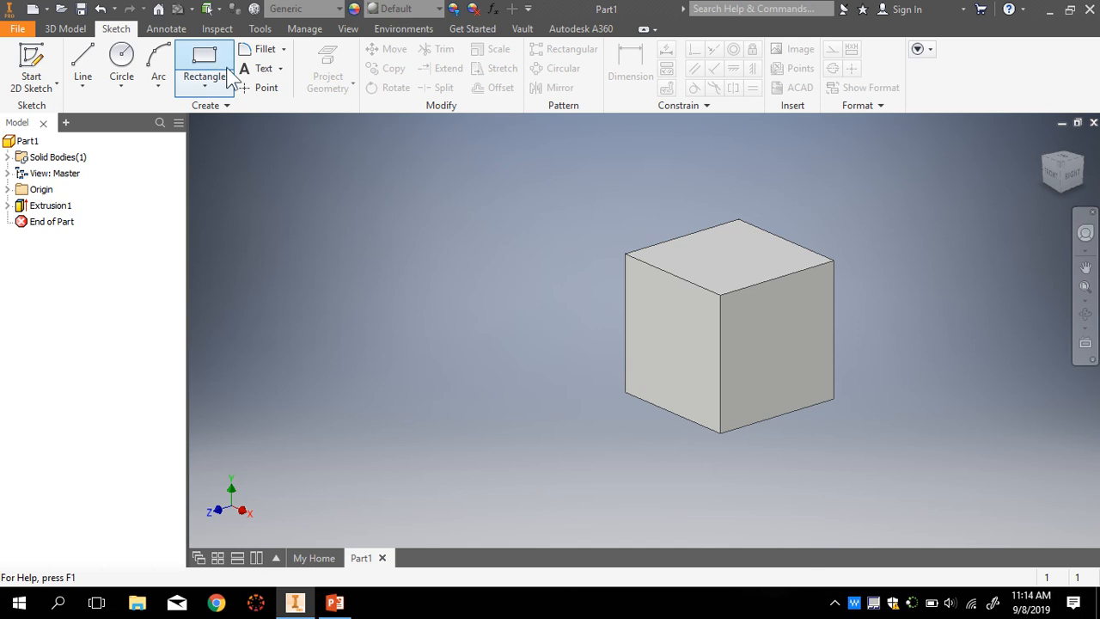
{"action": "left_click", "coordinate": [220, 60]}
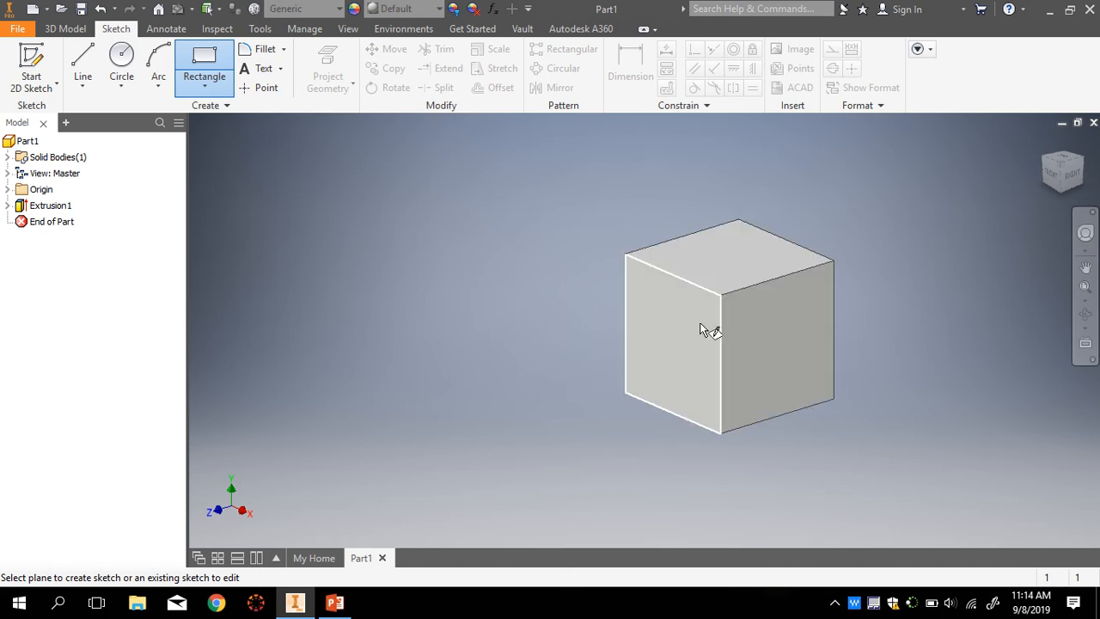
{"action": "mouse_move", "coordinate": [724, 347]}
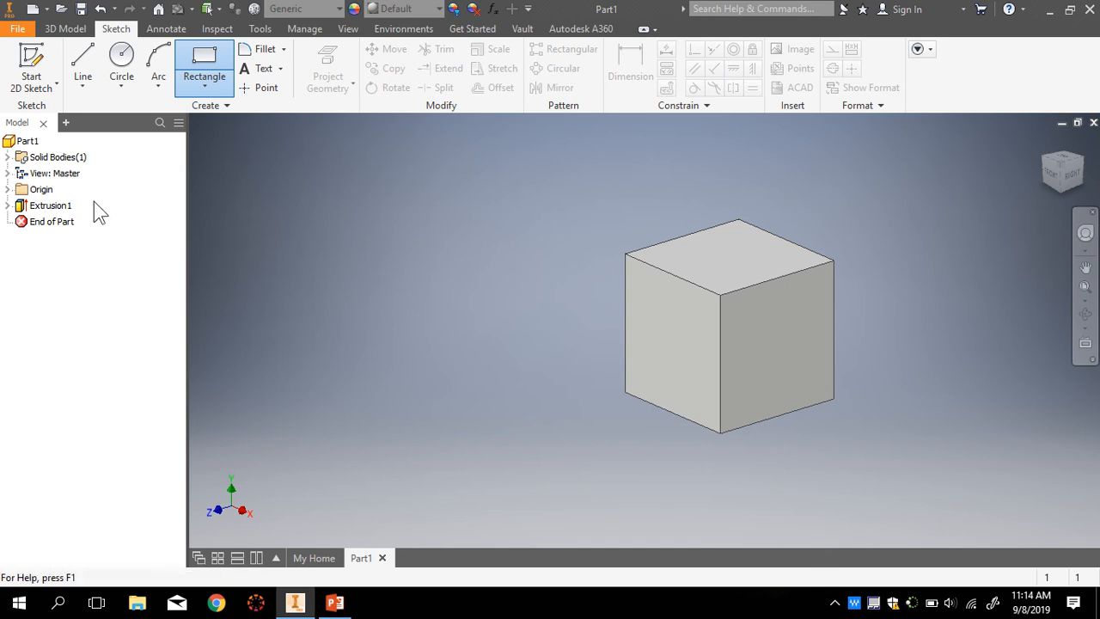
{"action": "left_click", "coordinate": [8, 190]}
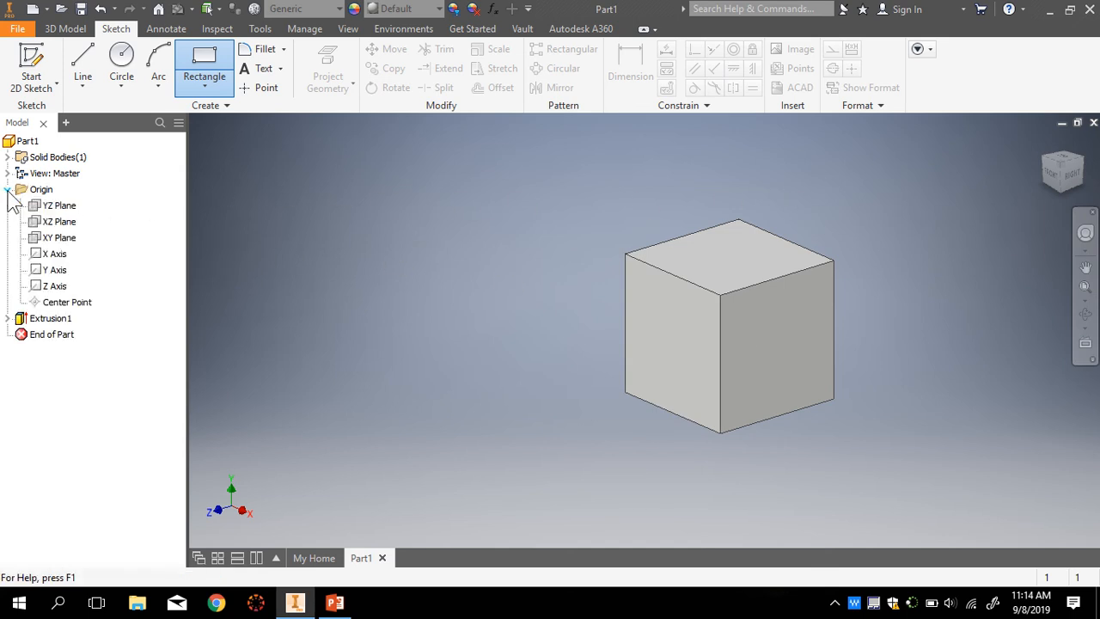
- Start Sketch2 on the XY Plane and zoom the view around it
{"action": "left_click", "coordinate": [36, 239]}
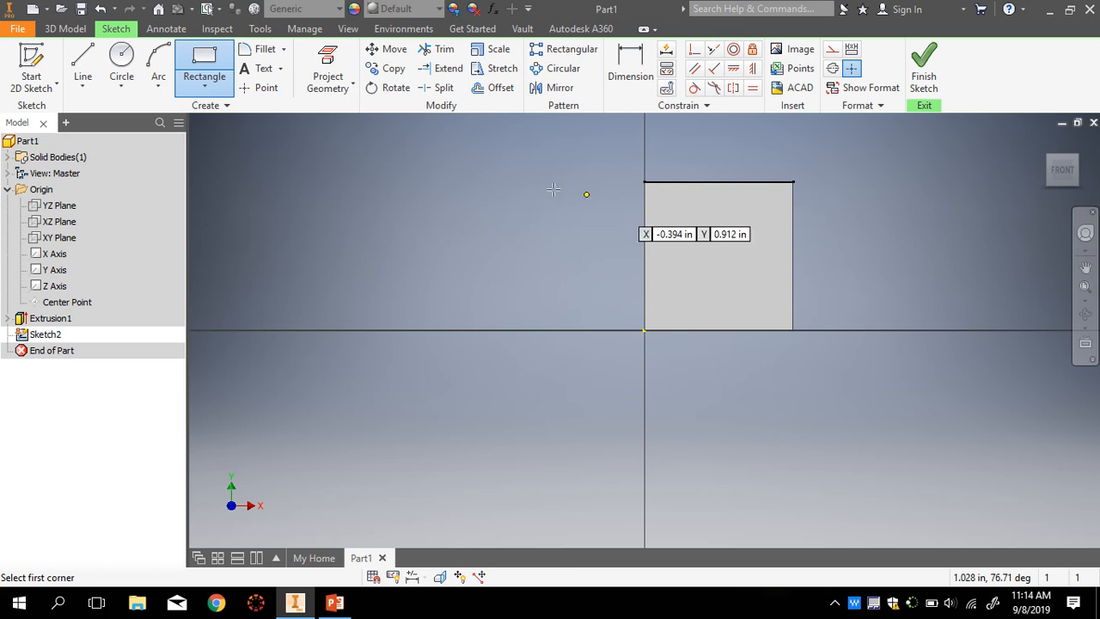
{"action": "scroll", "coordinate": [550, 195], "scroll_direction": "down", "scroll_amount": 3}
{"action": "scroll", "coordinate": [632, 275], "scroll_direction": "up", "scroll_amount": 5}
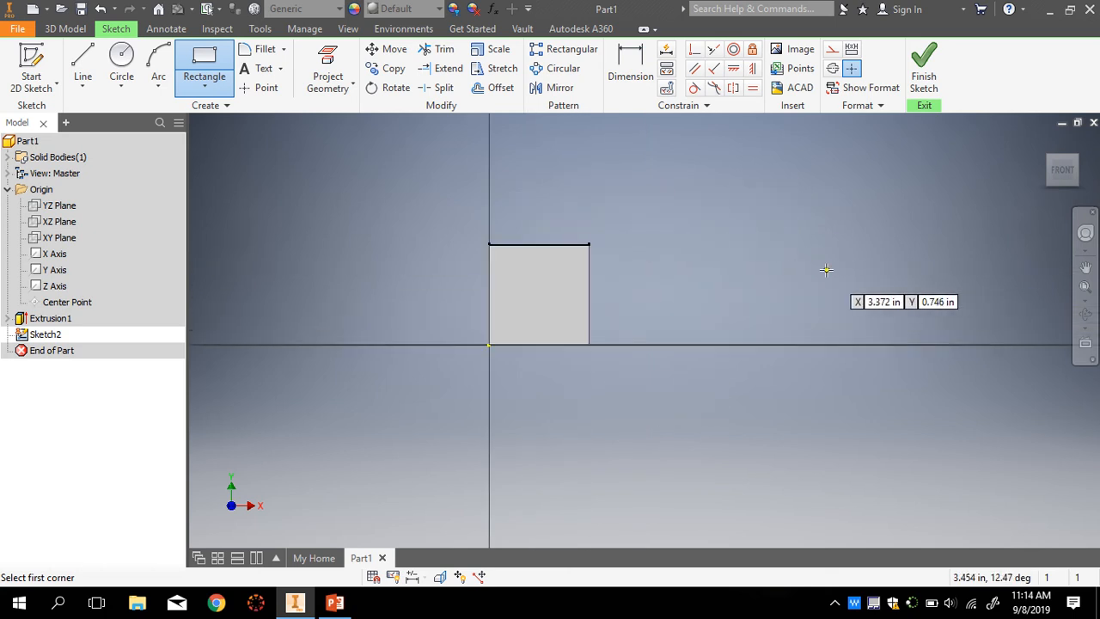
{"action": "scroll", "coordinate": [828, 273], "scroll_direction": "up", "scroll_amount": 1}
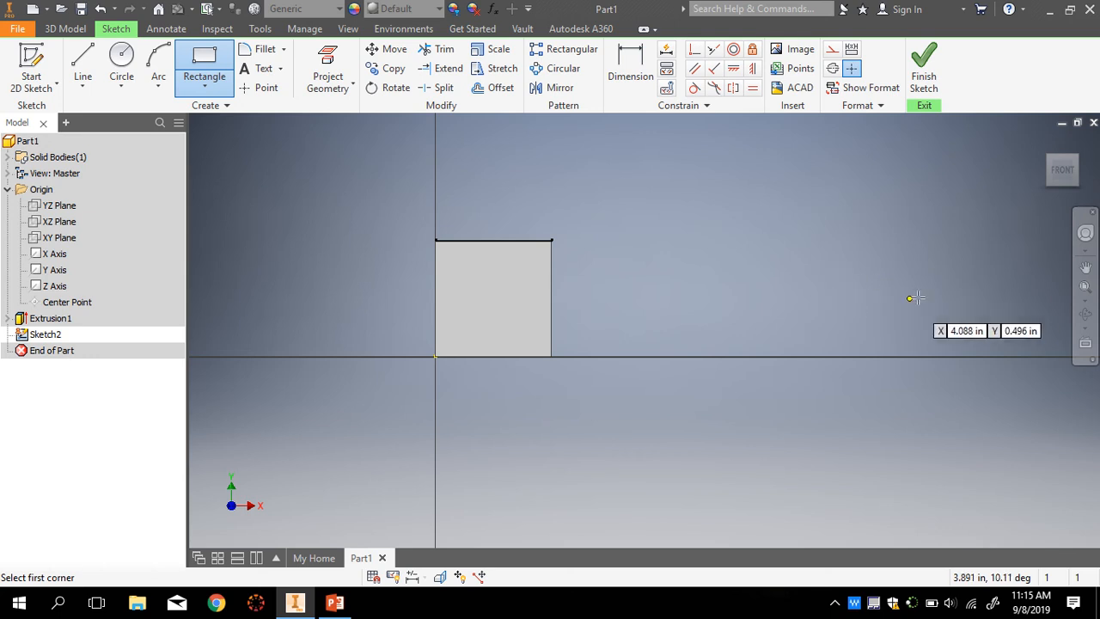
{"action": "scroll", "coordinate": [937, 292], "scroll_direction": "down", "scroll_amount": 4}
{"action": "scroll", "coordinate": [946, 294], "scroll_direction": "up", "scroll_amount": 4}
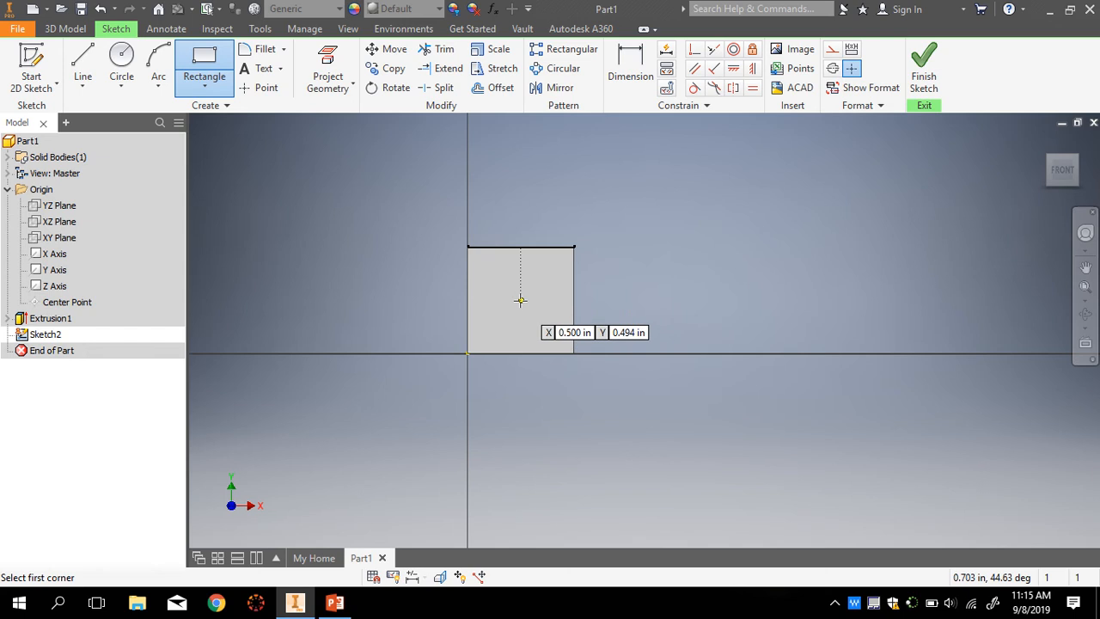
{"action": "scroll", "coordinate": [520, 296], "scroll_direction": "down", "scroll_amount": 3}
{"action": "scroll", "coordinate": [520, 298], "scroll_direction": "up", "scroll_amount": 3}
{"action": "scroll", "coordinate": [520, 299], "scroll_direction": "up", "scroll_amount": 2}
{"action": "scroll", "coordinate": [521, 298], "scroll_direction": "down", "scroll_amount": 1}
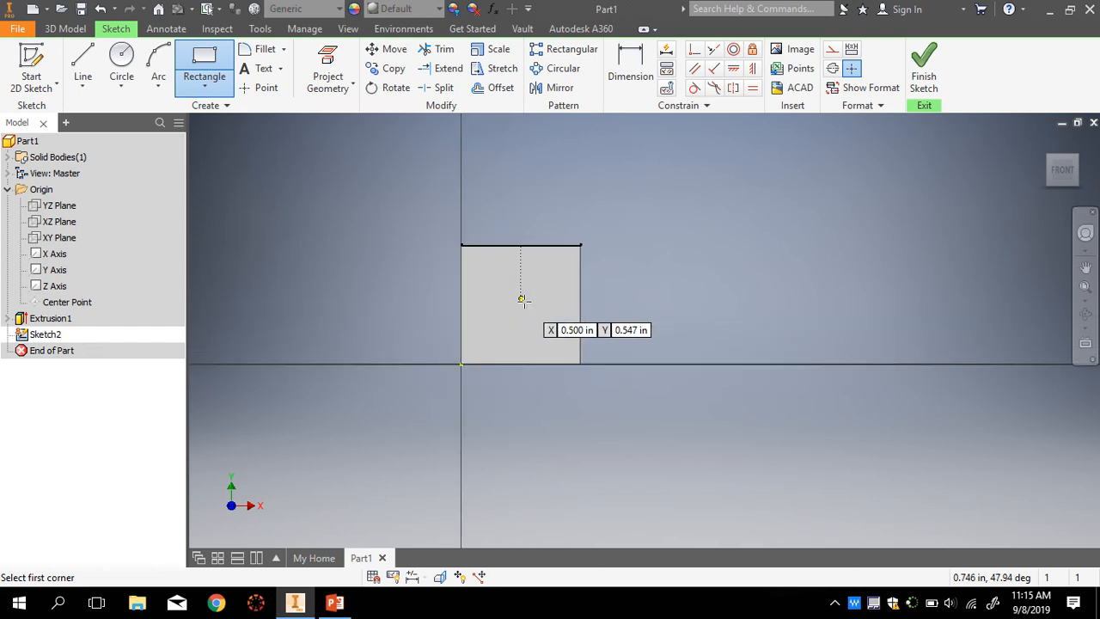
{"action": "scroll", "coordinate": [830, 293], "scroll_direction": "up", "scroll_amount": 2}
{"action": "scroll", "coordinate": [822, 294], "scroll_direction": "down", "scroll_amount": 2}
{"action": "scroll", "coordinate": [825, 288], "scroll_direction": "up", "scroll_amount": 2}
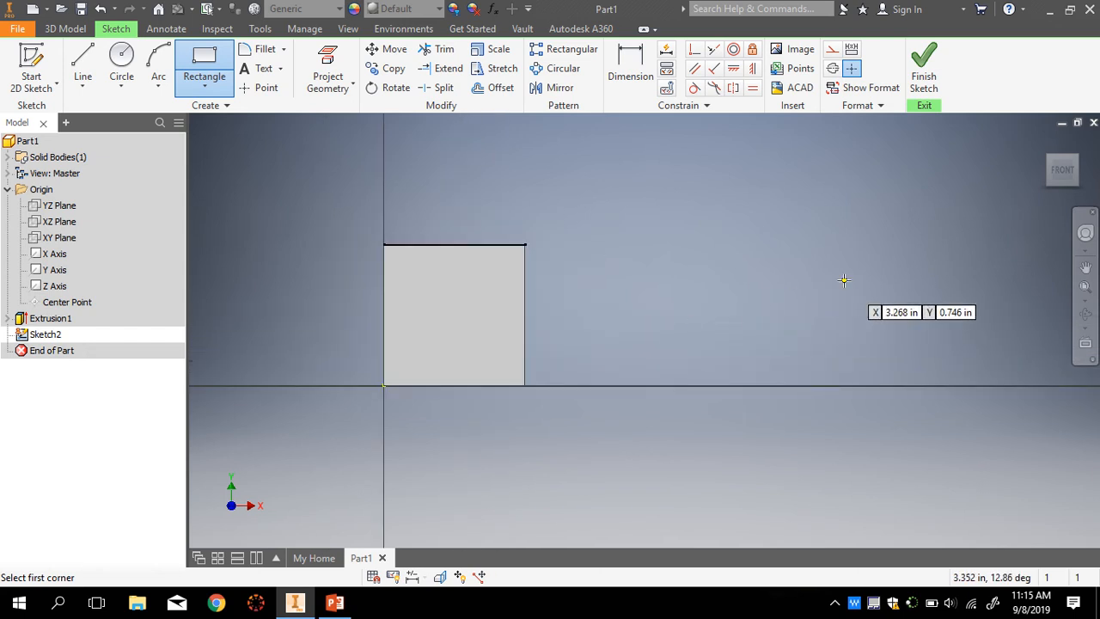
{"action": "scroll", "coordinate": [771, 283], "scroll_direction": "up", "scroll_amount": 1}
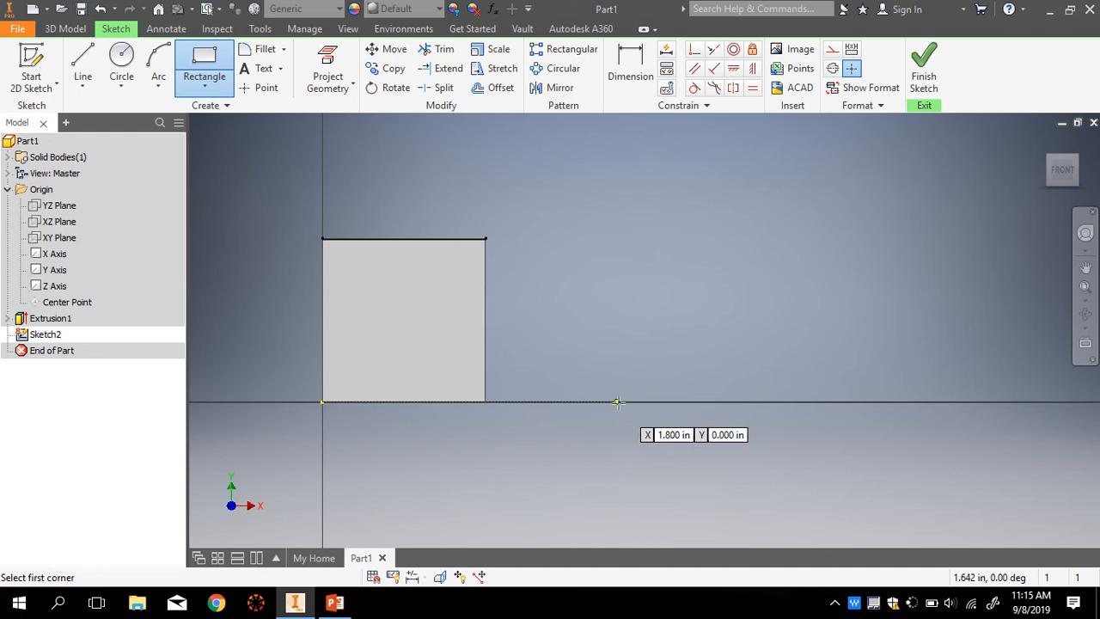
- Draw a rectangle on the horizontal axis, dimension it 1 by 1 in, and finish Sketch2
{"action": "left_click", "coordinate": [571, 401]}
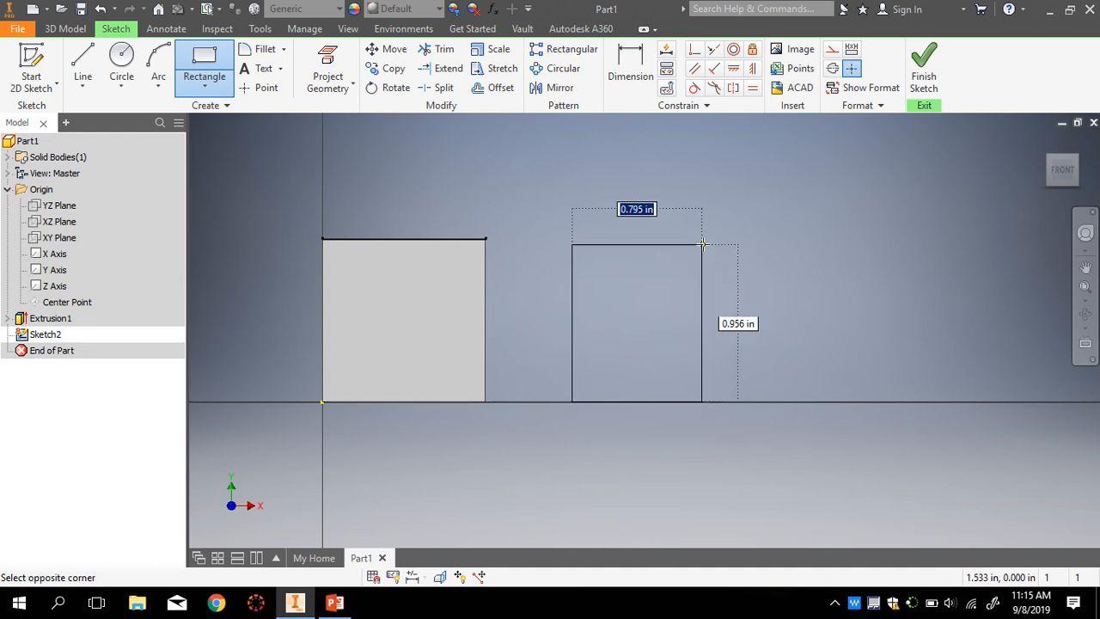
{"action": "left_click", "coordinate": [743, 239]}
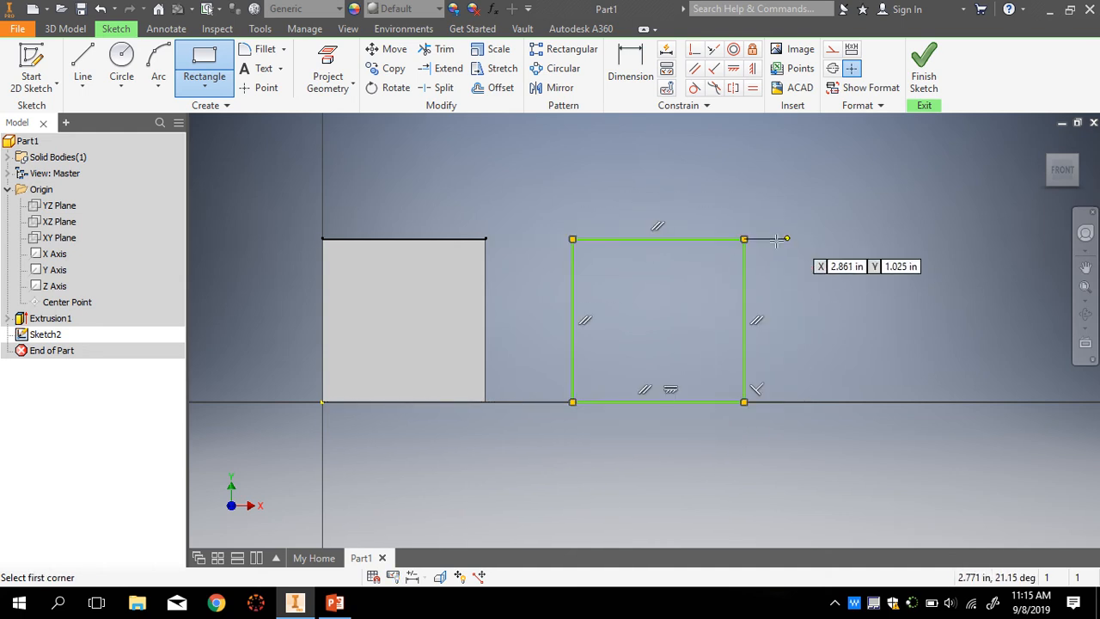
{"action": "left_click", "coordinate": [630, 68]}
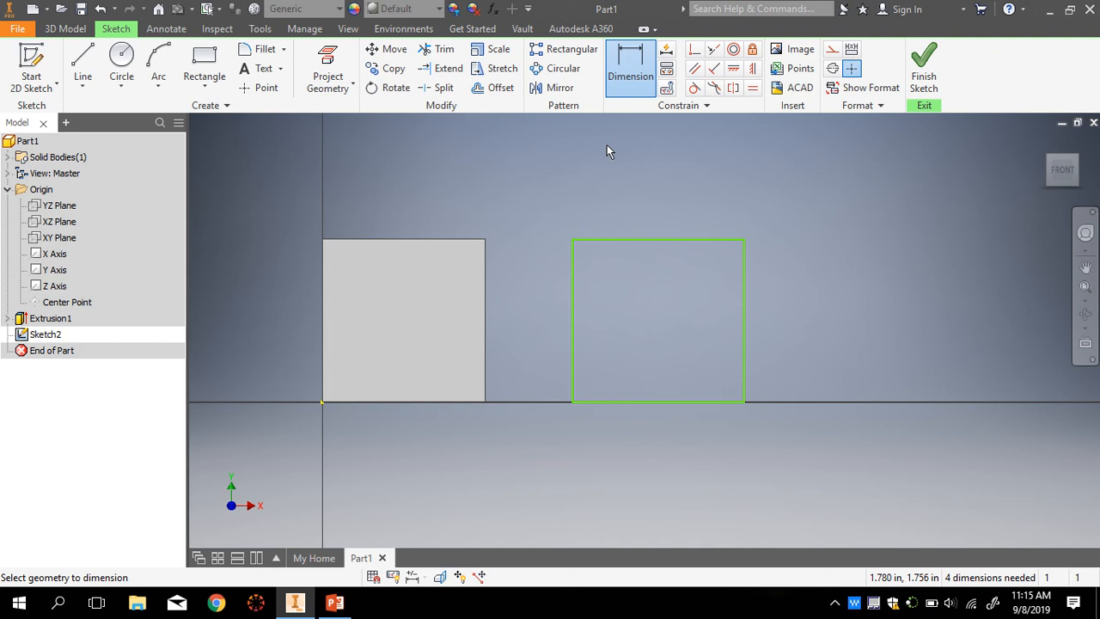
{"action": "left_click", "coordinate": [654, 401]}
{"action": "left_click", "coordinate": [656, 442]}
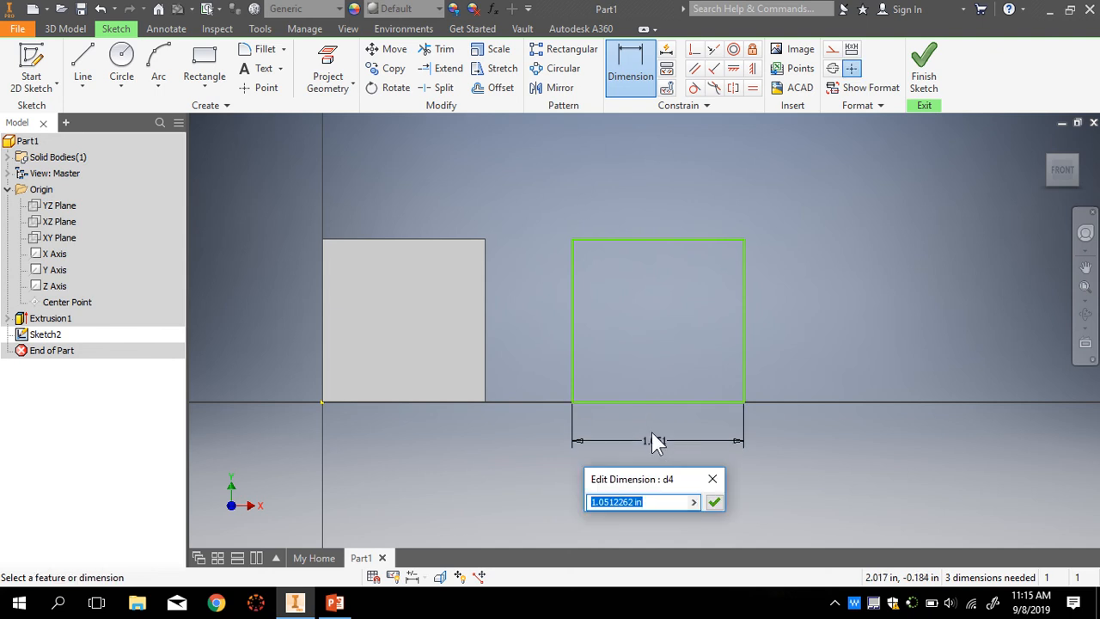
{"action": "type", "text": "1"}
{"action": "key", "text": "Return"}
{"action": "left_click", "coordinate": [560, 319]}
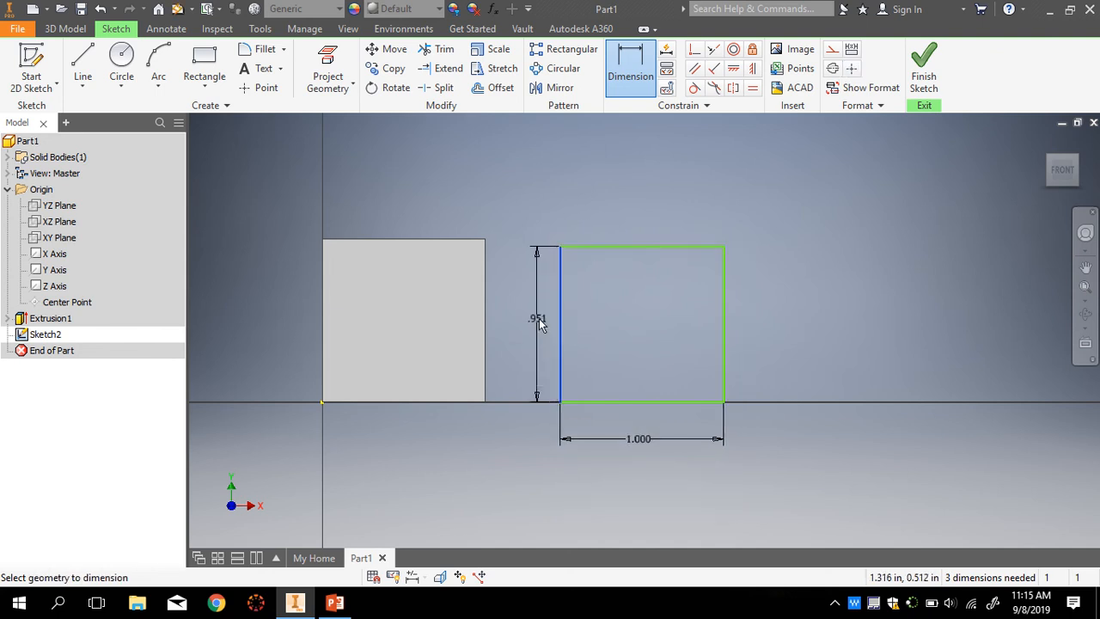
{"action": "left_click", "coordinate": [539, 324]}
{"action": "type", "text": "1"}
{"action": "key", "text": "Return"}
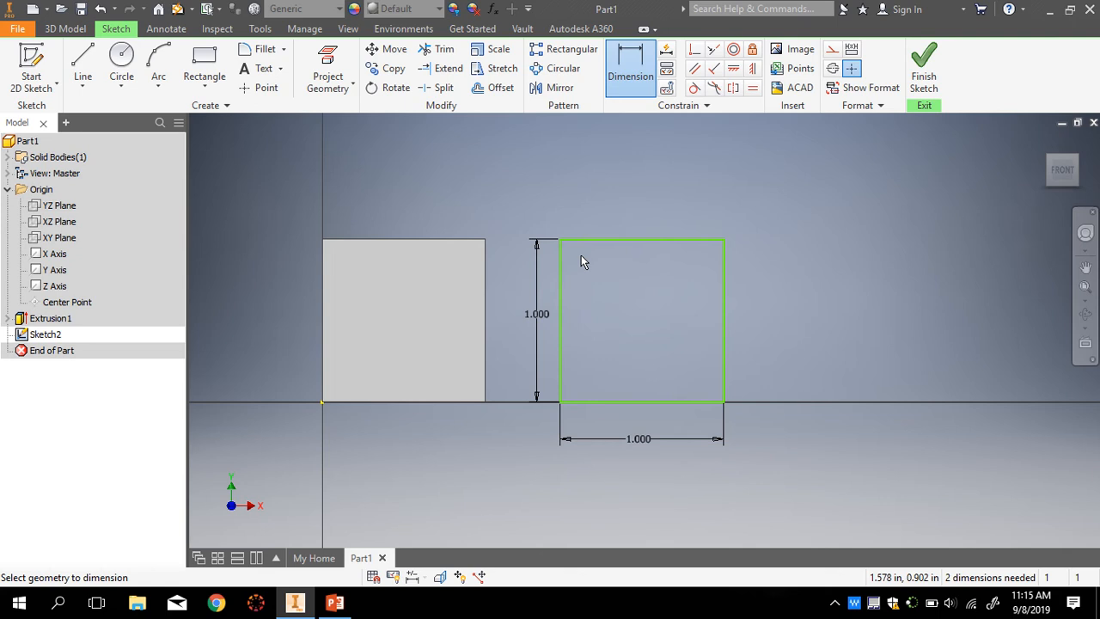
{"action": "left_click", "coordinate": [924, 69]}
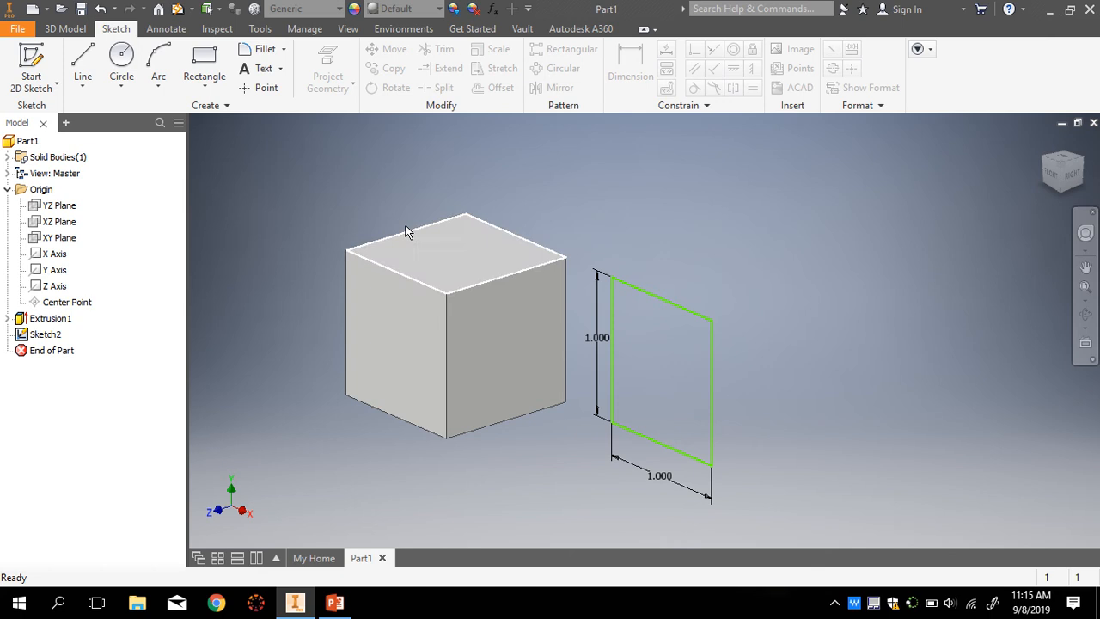
- Revolve Sketch2's square a full turn about its right edge into a solid cylinder
{"action": "left_click", "coordinate": [69, 30]}
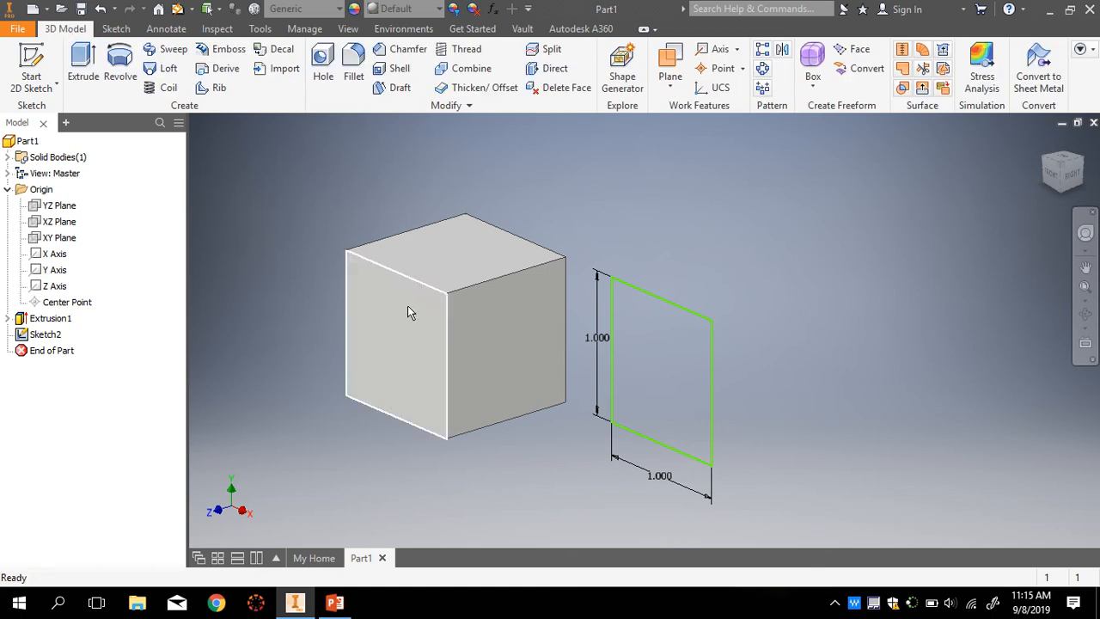
{"action": "left_click", "coordinate": [123, 60]}
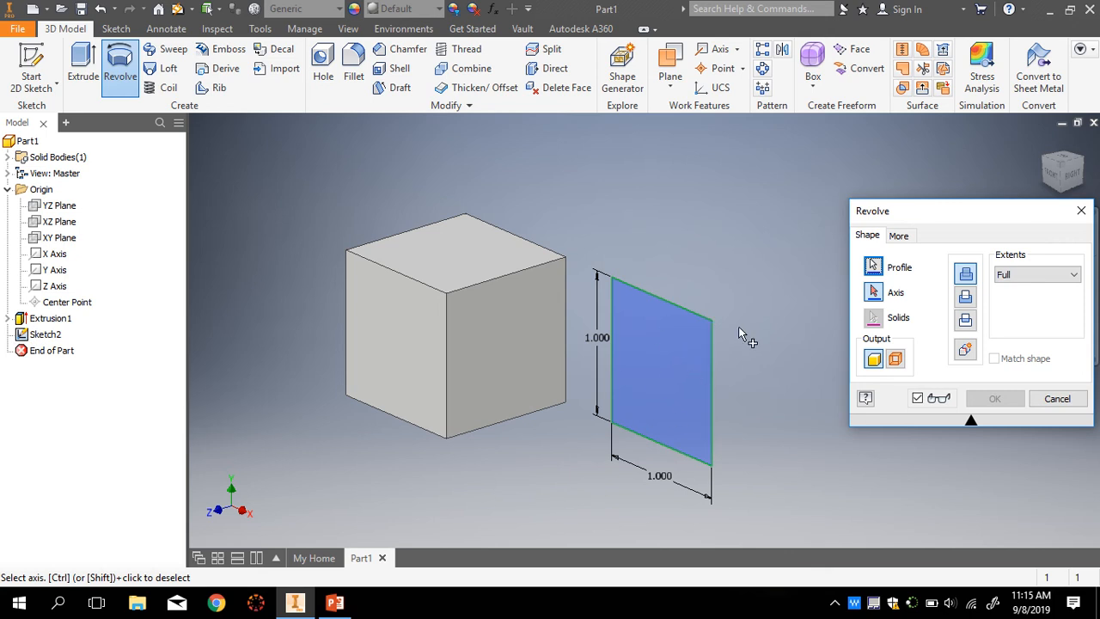
{"action": "left_click_drag", "start_coordinate": [943, 220], "coordinate": [871, 171]}
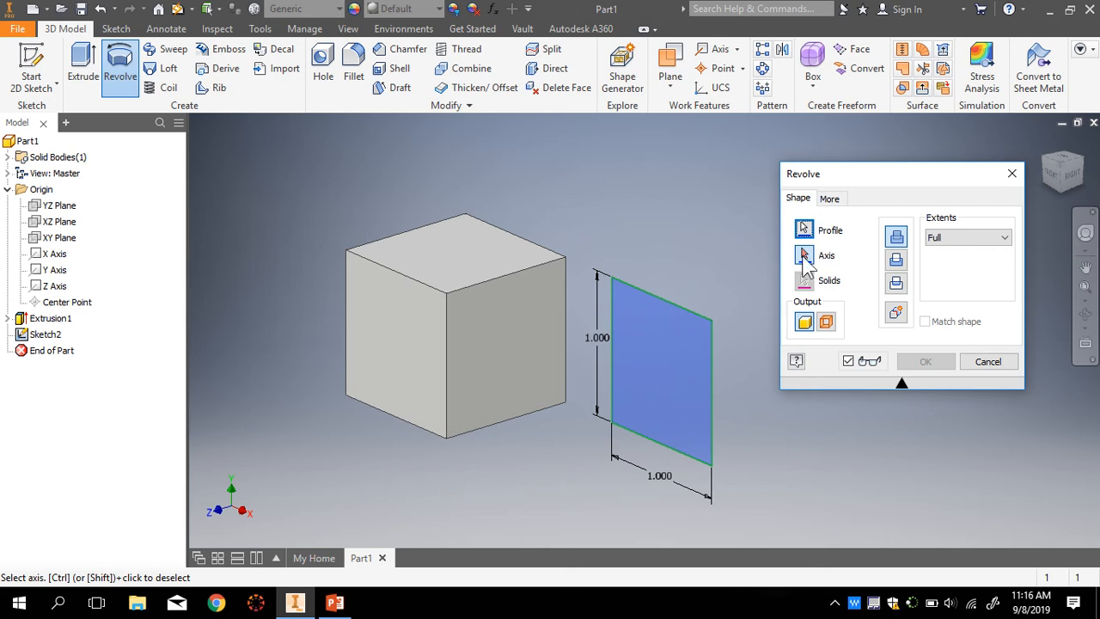
{"action": "left_click", "coordinate": [804, 255]}
{"action": "left_click", "coordinate": [711, 393]}
{"action": "scroll", "coordinate": [665, 391], "scroll_direction": "down", "scroll_amount": 2}
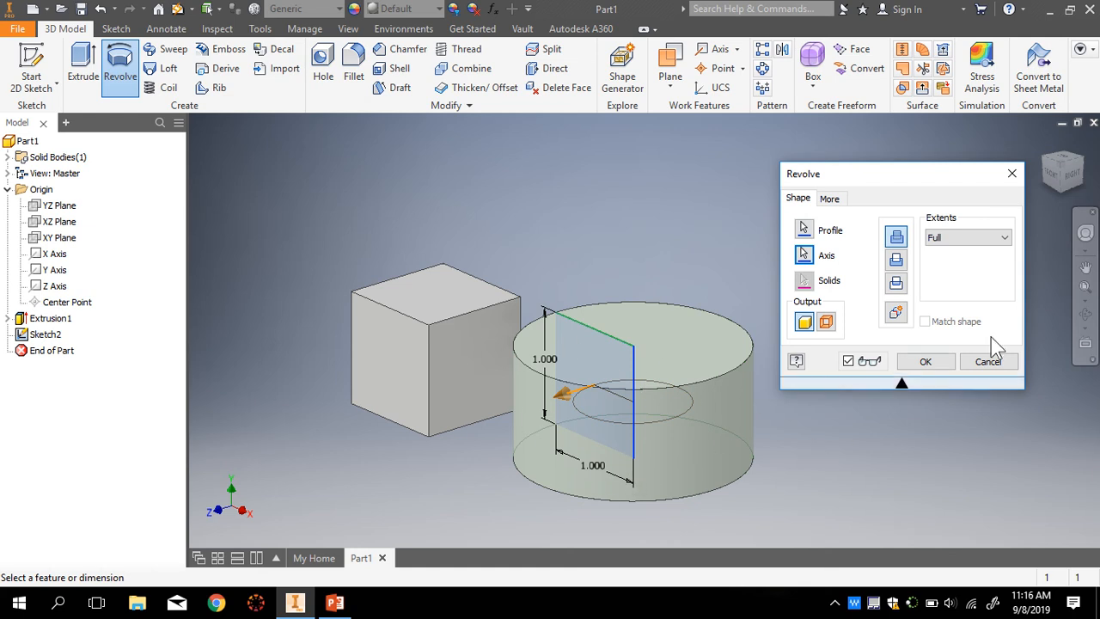
{"action": "left_click", "coordinate": [928, 361]}
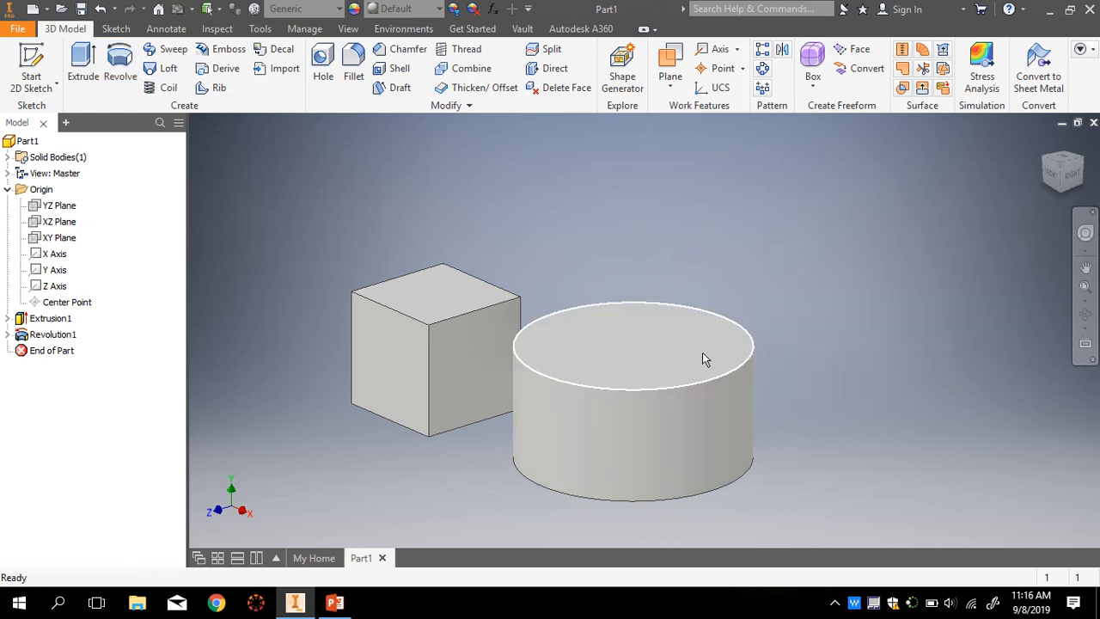
{"action": "scroll", "coordinate": [422, 442], "scroll_direction": "up", "scroll_amount": 5}
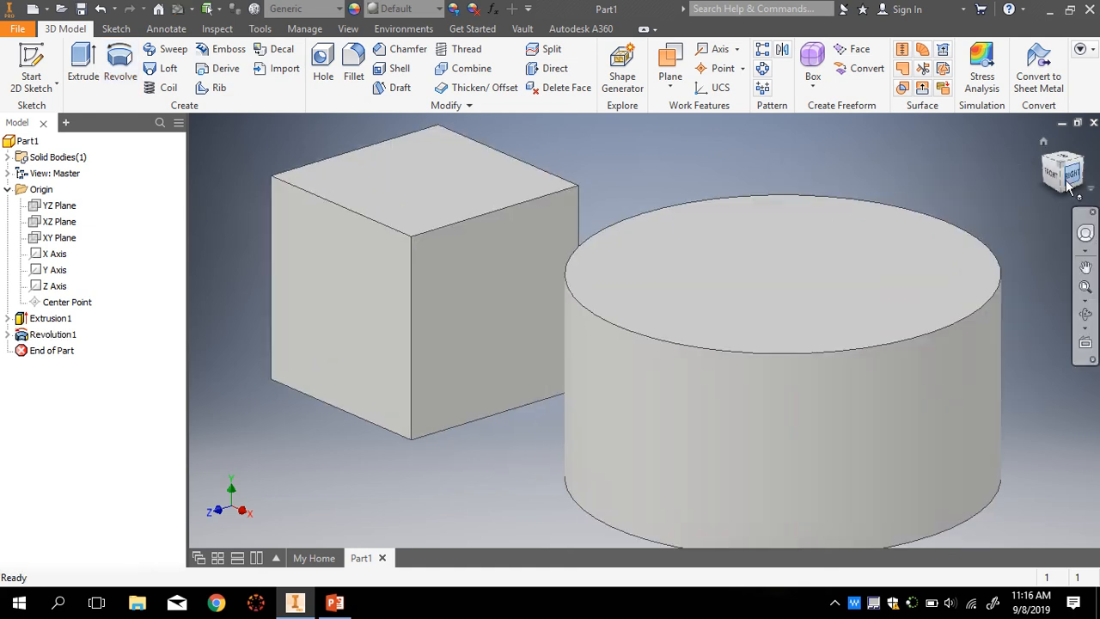
{"action": "left_click", "coordinate": [1053, 174]}
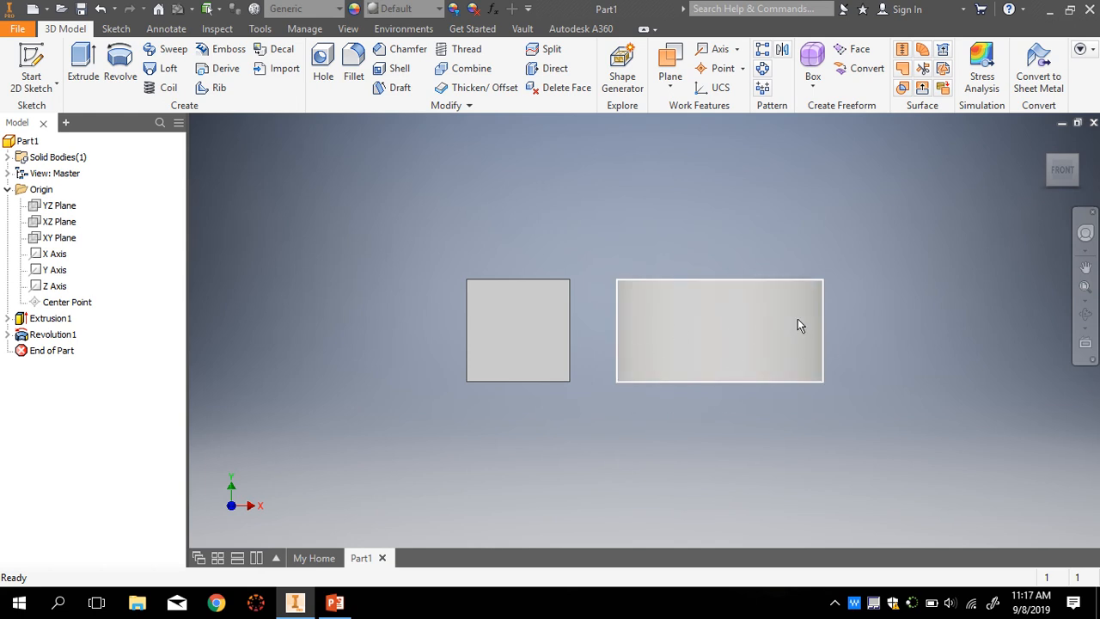
{"action": "left_click", "coordinate": [1045, 143]}
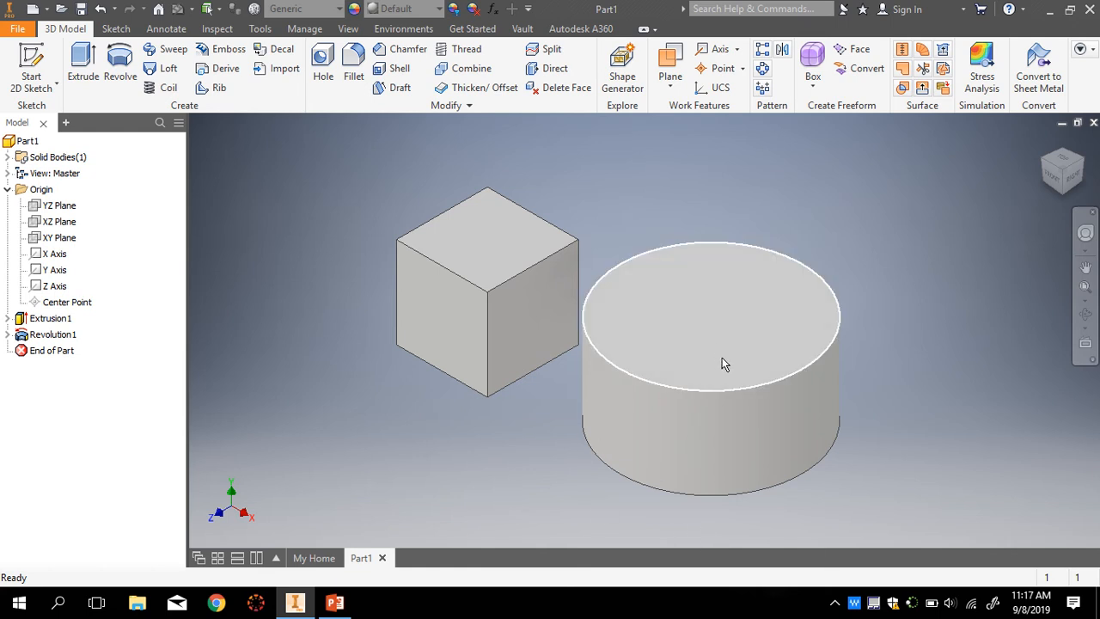
- Expand Revolution1 in the browser and open its Sketch2 square for editing
{"action": "left_click", "coordinate": [6, 335]}
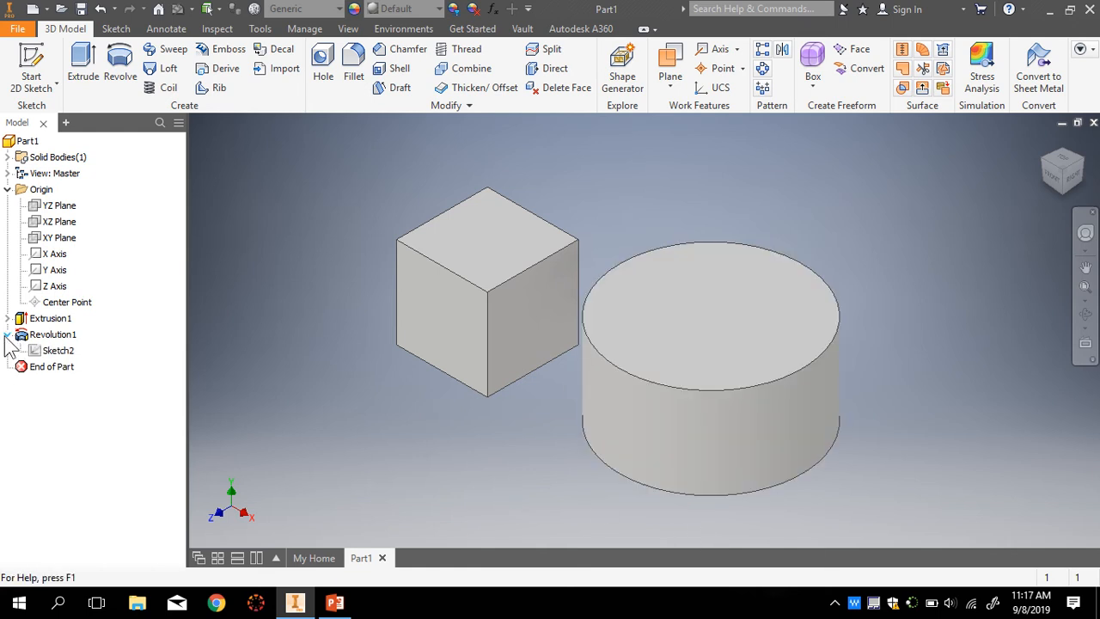
{"action": "left_click", "coordinate": [7, 335]}
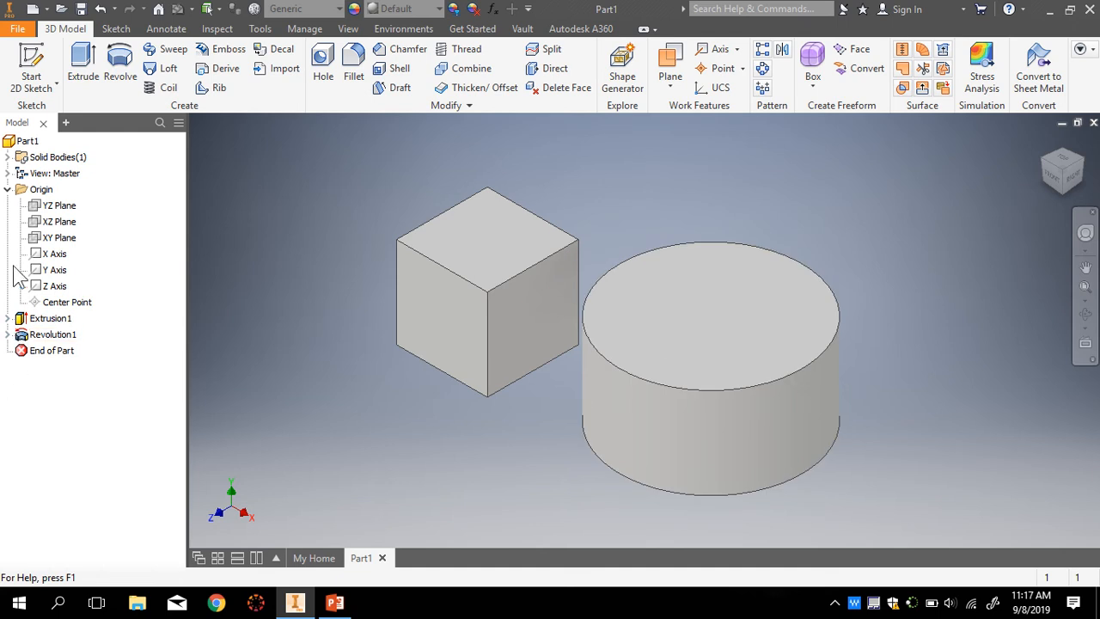
{"action": "left_click", "coordinate": [8, 317]}
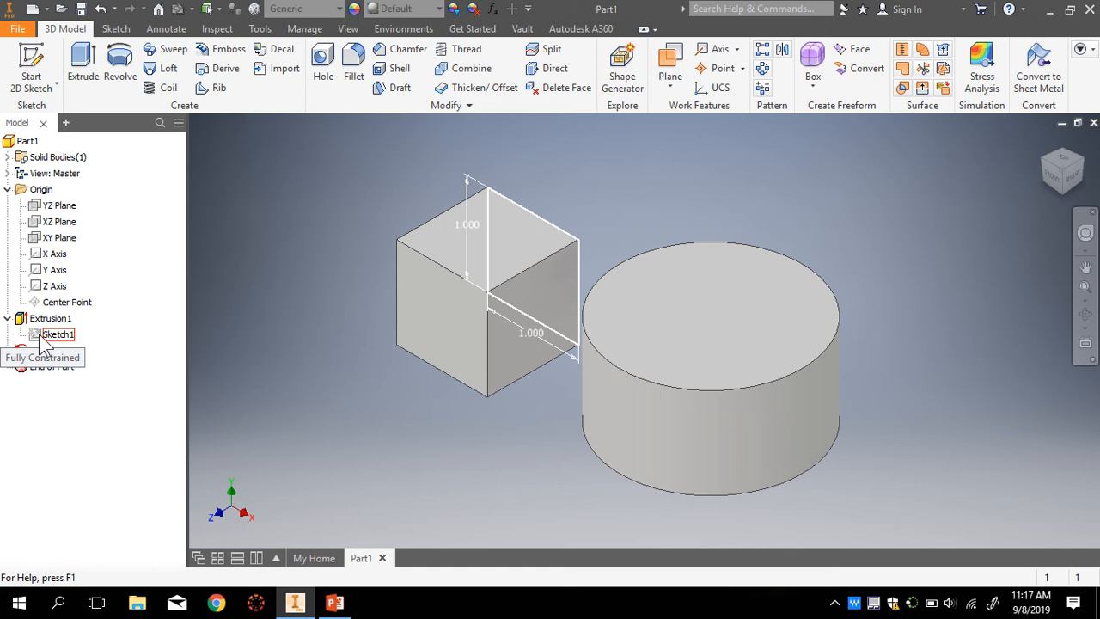
{"action": "left_click", "coordinate": [8, 350]}
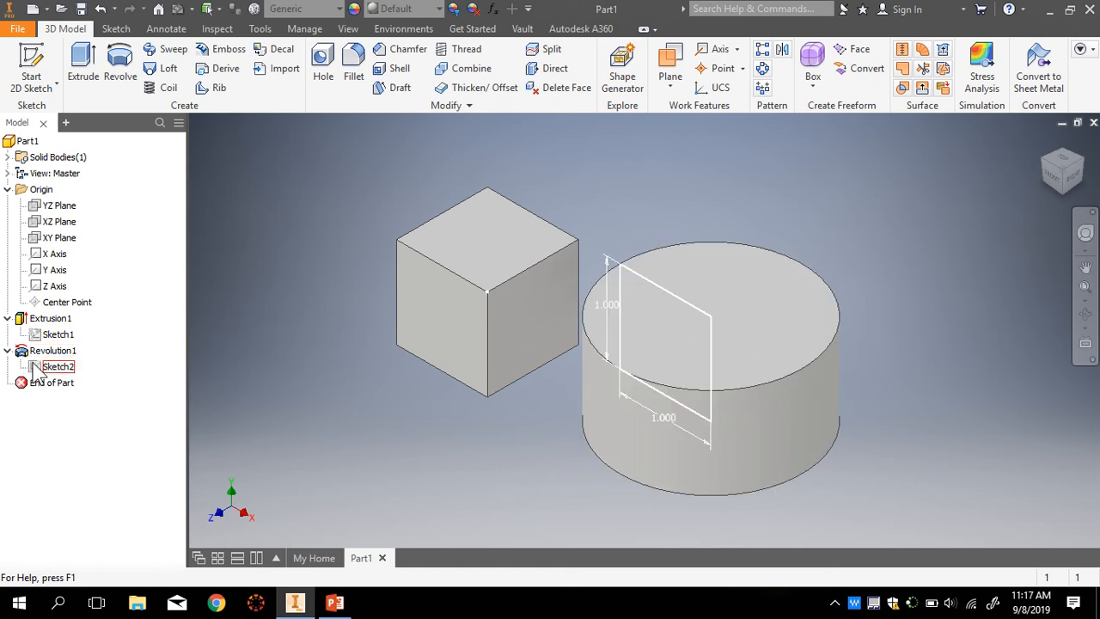
{"action": "double_click", "coordinate": [36, 368]}
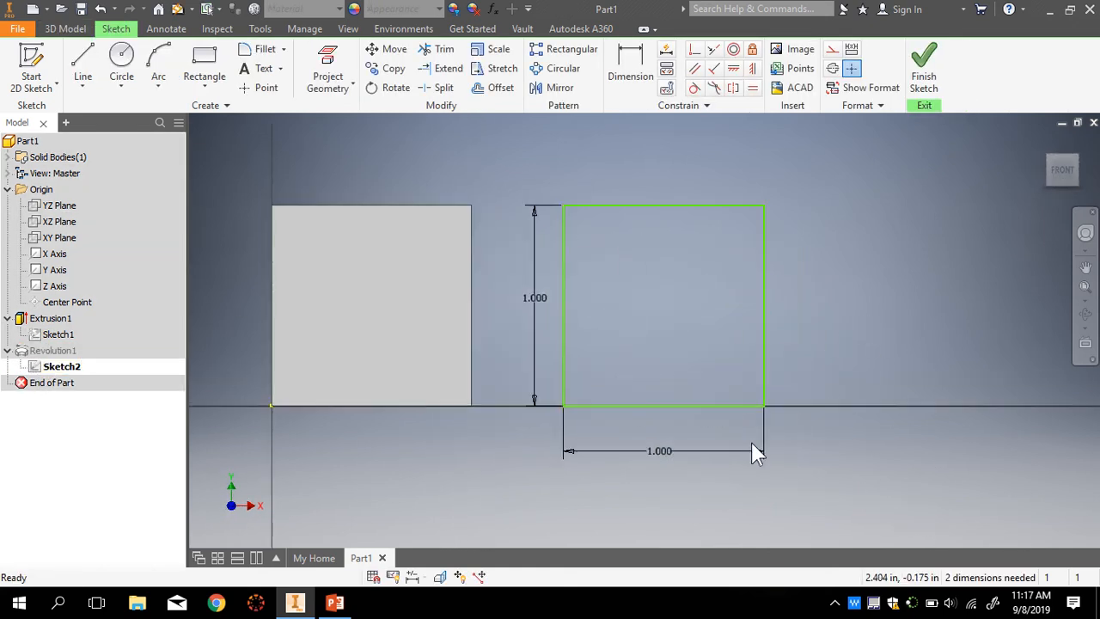
- Change the square's 1.000 width dimension to 0.5 in and finish the sketch
{"action": "left_click", "coordinate": [662, 461]}
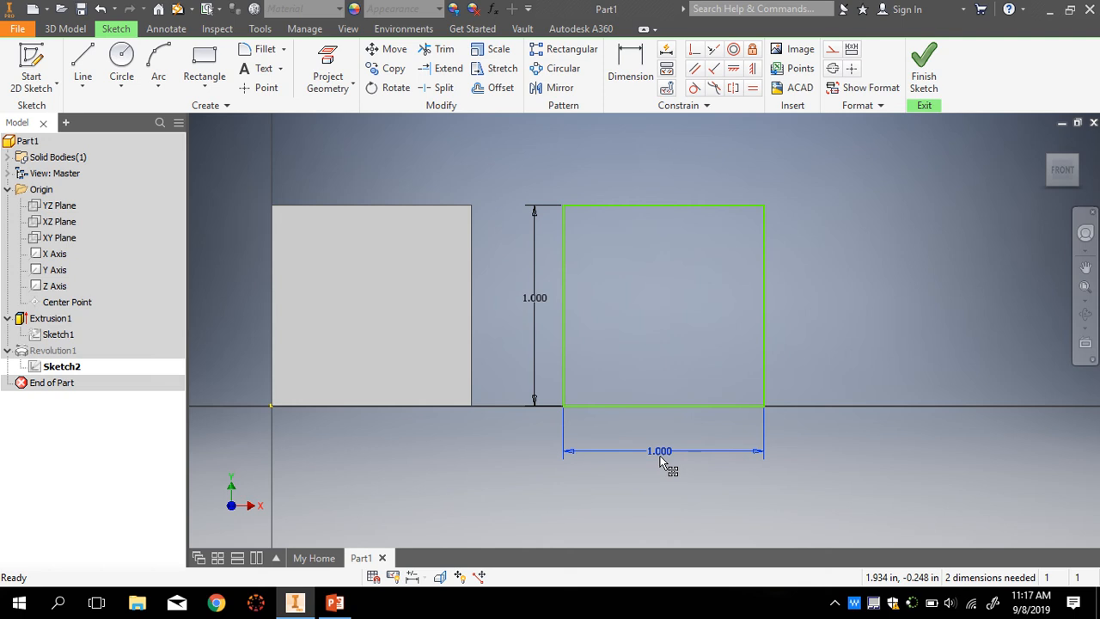
{"action": "double_click", "coordinate": [661, 460]}
{"action": "type", "text": "0.5"}
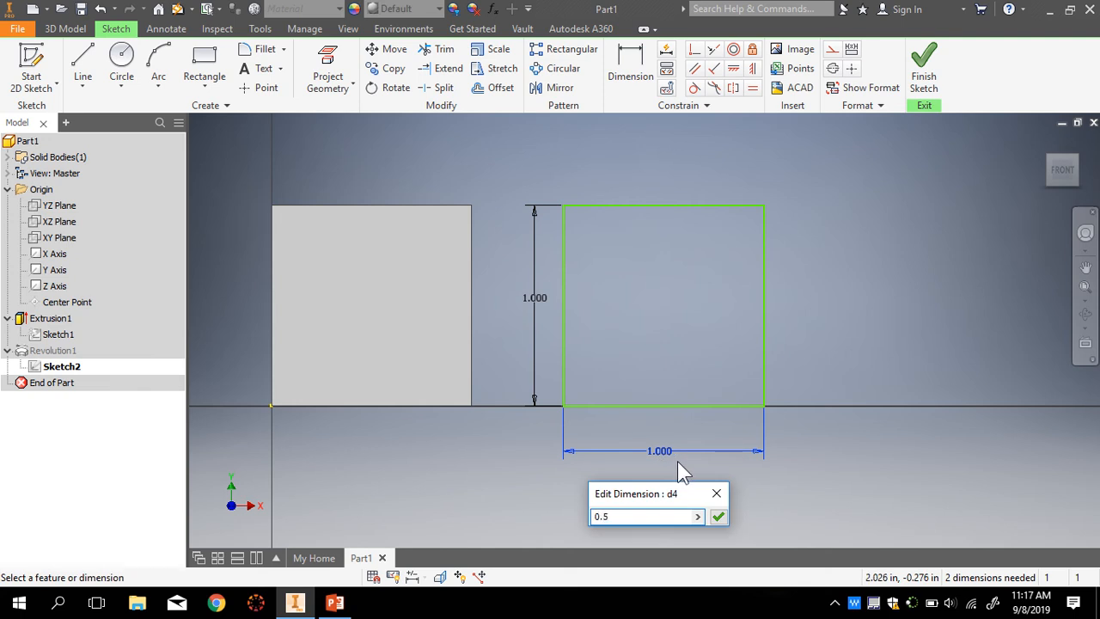
{"action": "key", "text": "Return"}
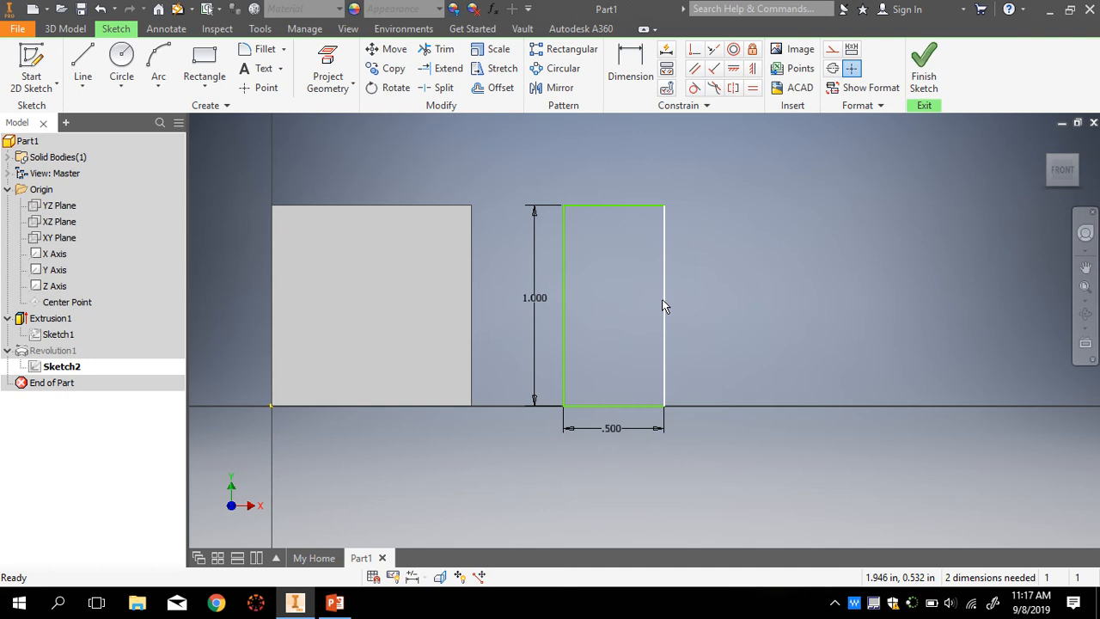
{"action": "left_click", "coordinate": [925, 69]}
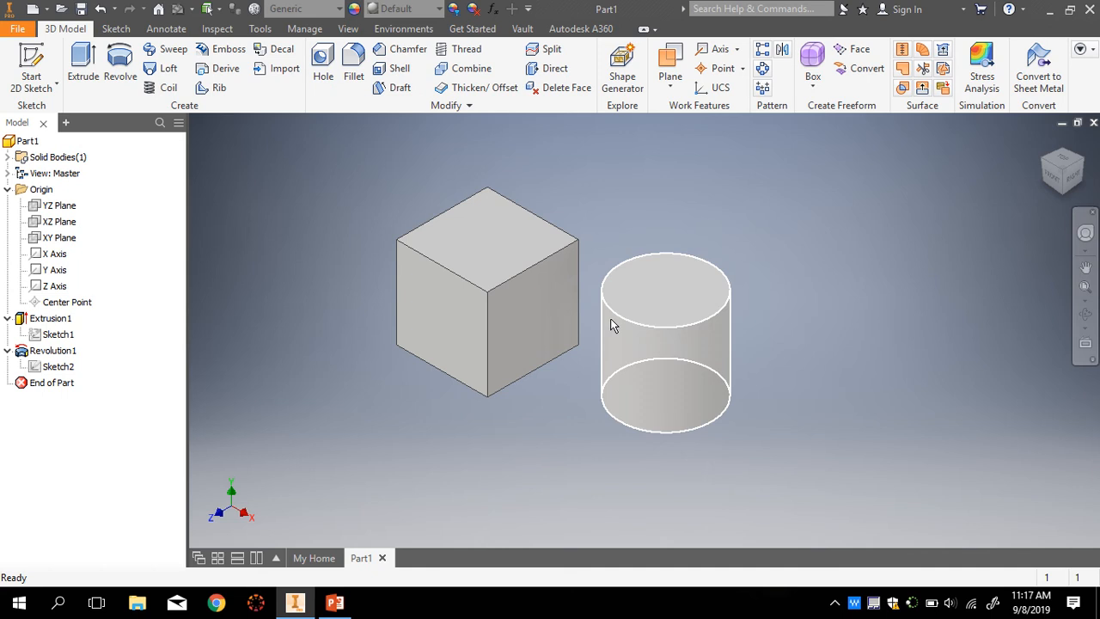
- Check the cube and slimmer cylinder from the front and Home views, then show the sketch tools
{"action": "left_click", "coordinate": [1054, 175]}
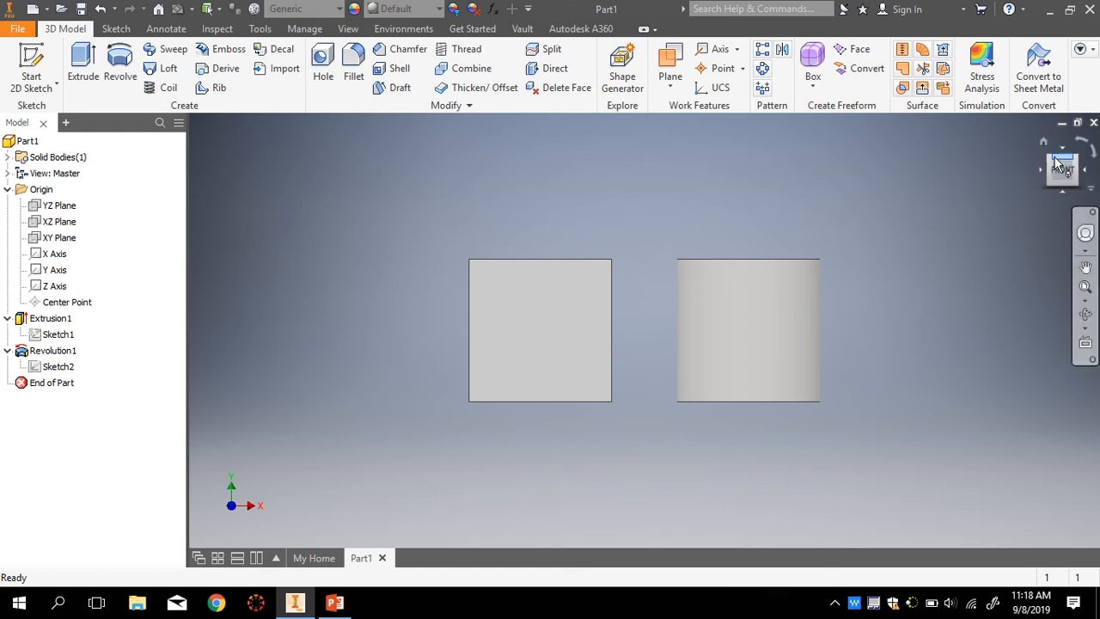
{"action": "left_click", "coordinate": [1043, 143]}
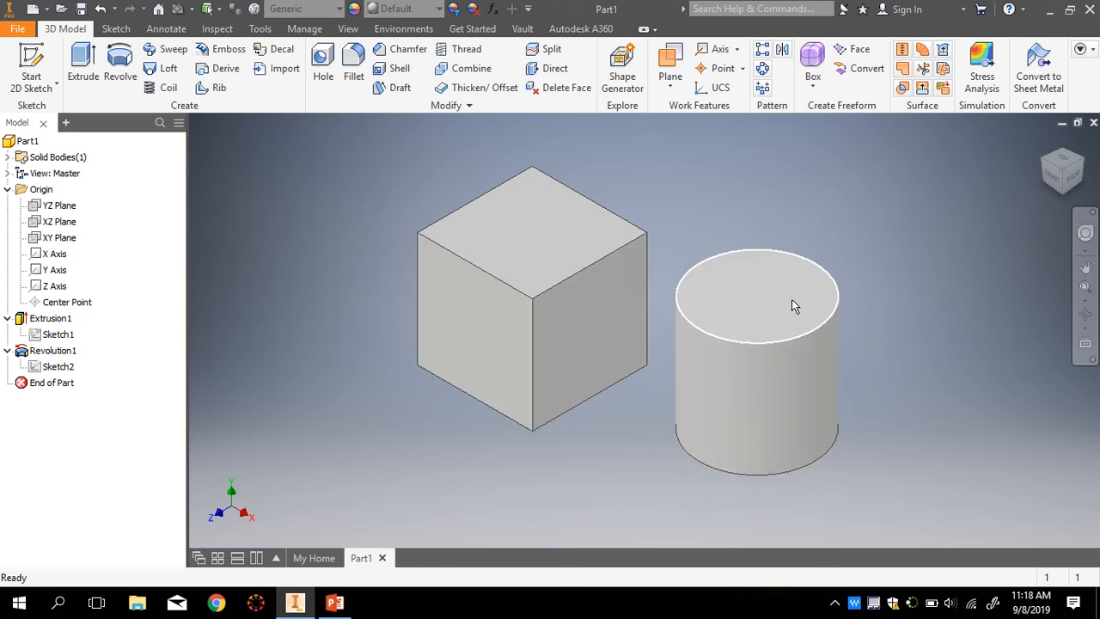
{"action": "scroll", "coordinate": [751, 373], "scroll_direction": "down", "scroll_amount": 3}
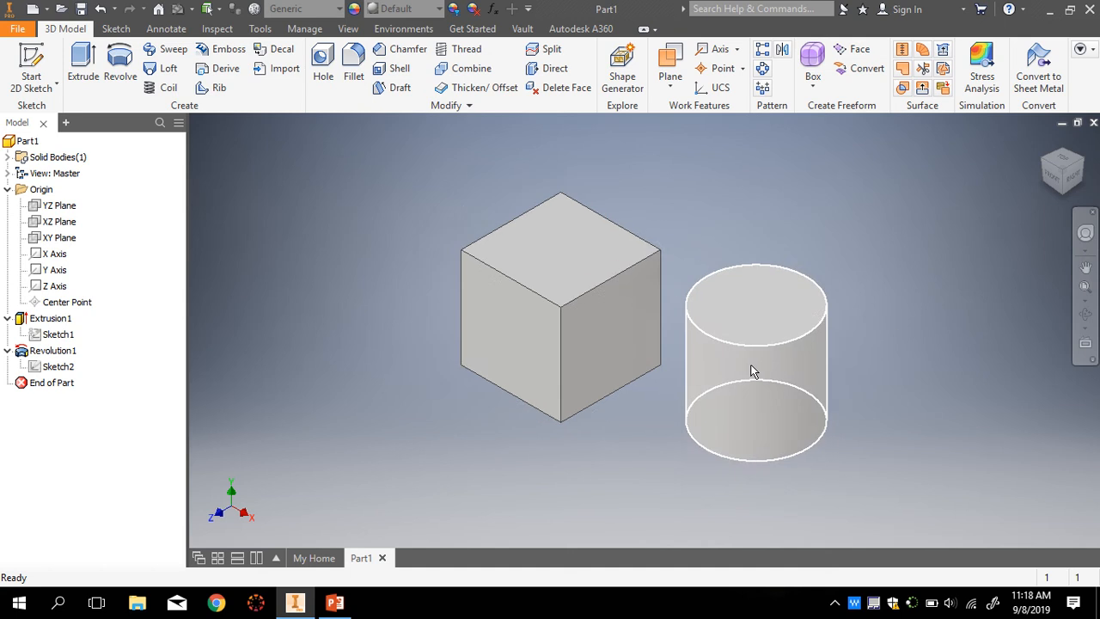
{"action": "scroll", "coordinate": [945, 438], "scroll_direction": "up", "scroll_amount": 4}
{"action": "scroll", "coordinate": [946, 438], "scroll_direction": "down", "scroll_amount": 1}
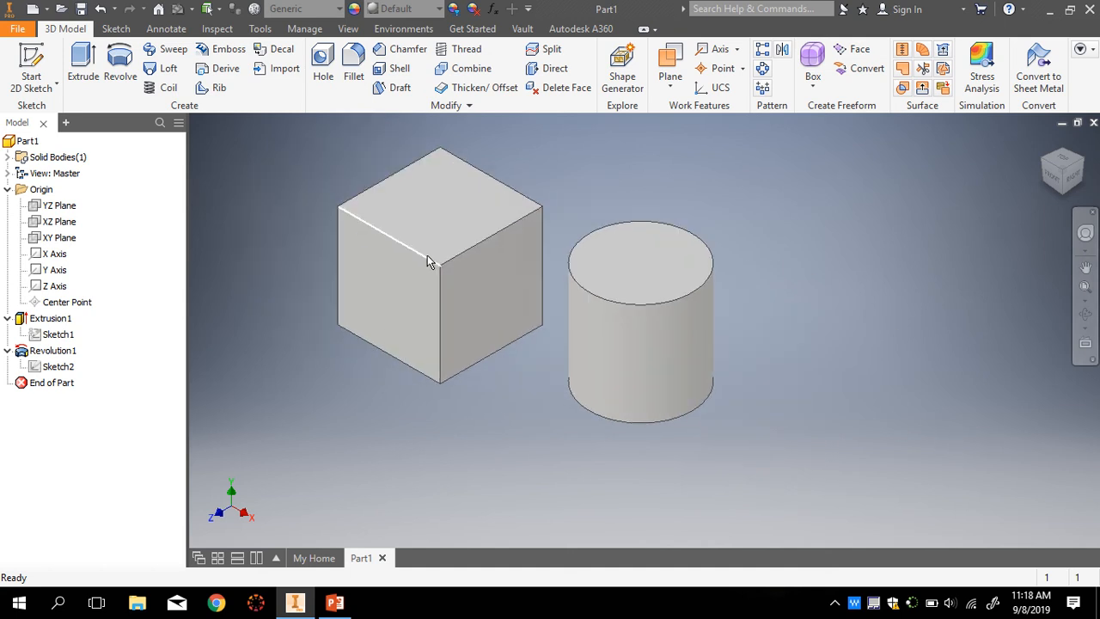
{"action": "left_click", "coordinate": [117, 31]}
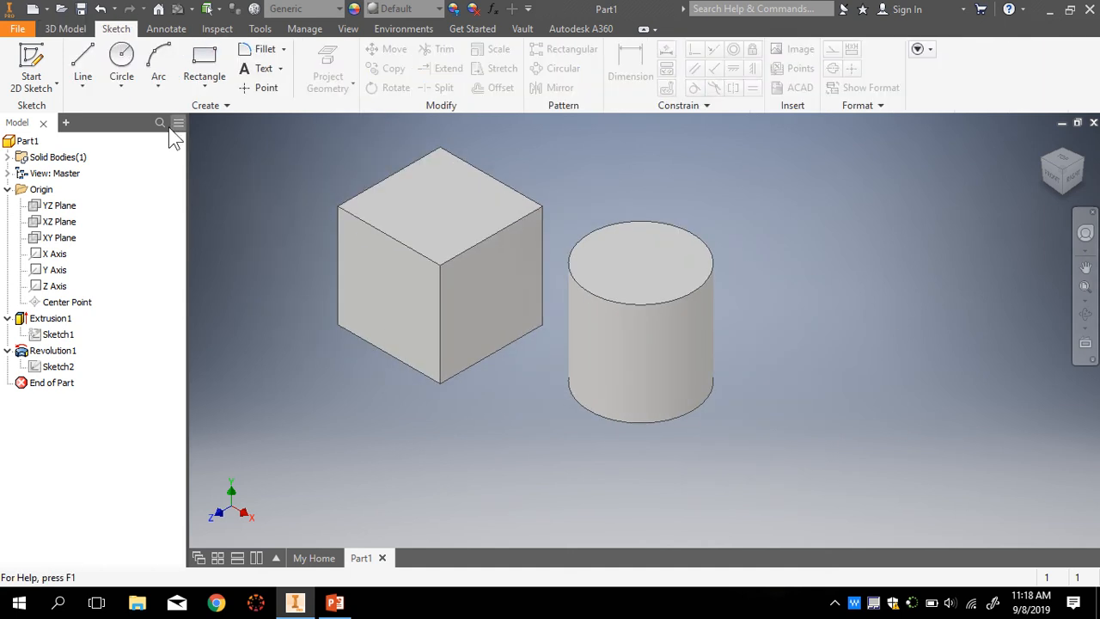
- Start a new sketch on the XZ Plane and draw a circle centred on the horizontal axis
{"action": "left_click", "coordinate": [121, 58]}
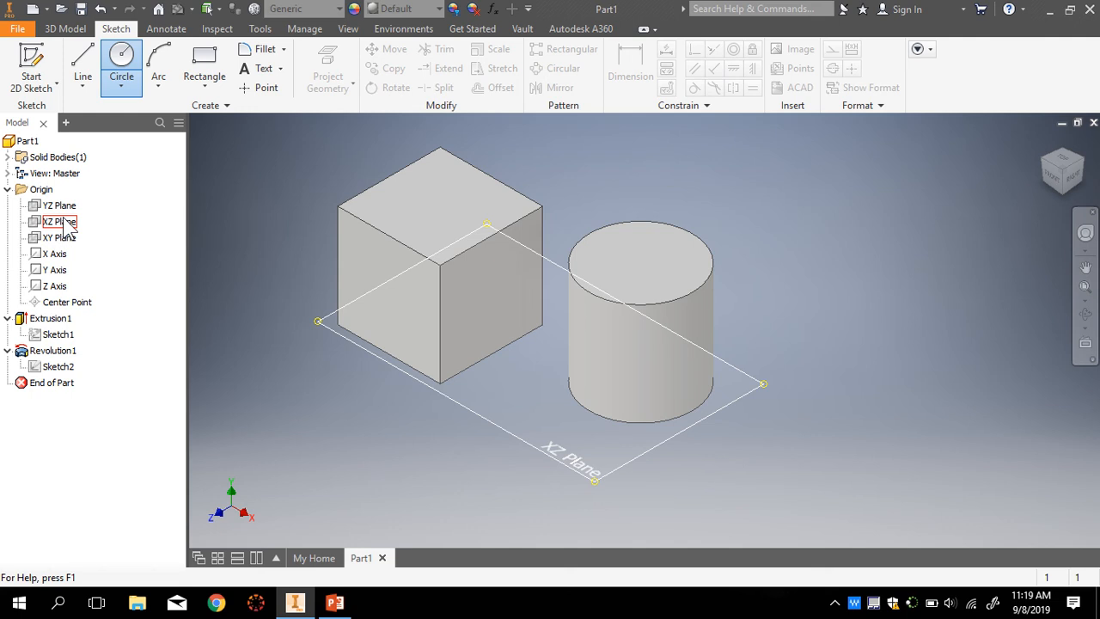
{"action": "left_click", "coordinate": [60, 221]}
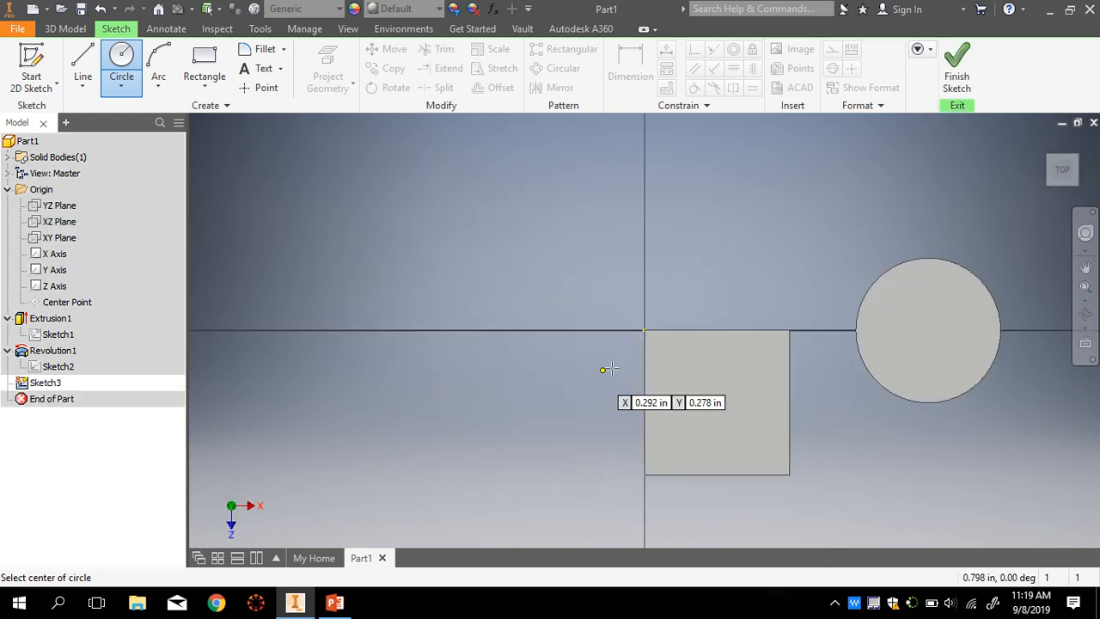
{"action": "scroll", "coordinate": [519, 371], "scroll_direction": "up", "scroll_amount": 5}
{"action": "scroll", "coordinate": [712, 366], "scroll_direction": "down", "scroll_amount": 2}
{"action": "scroll", "coordinate": [711, 366], "scroll_direction": "down", "scroll_amount": 5}
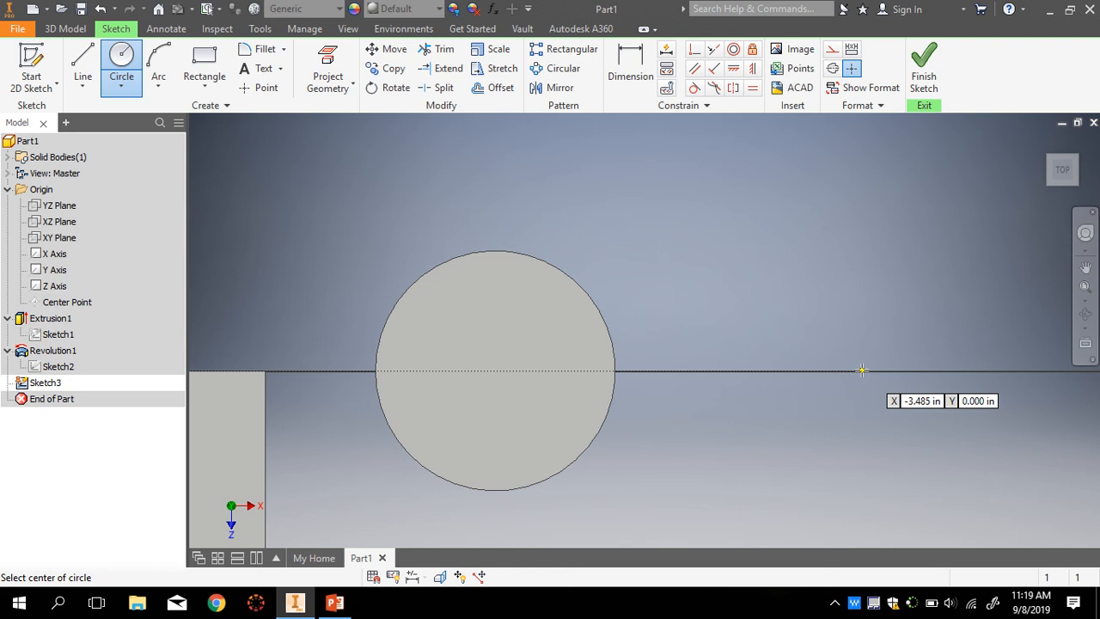
{"action": "left_click", "coordinate": [816, 372]}
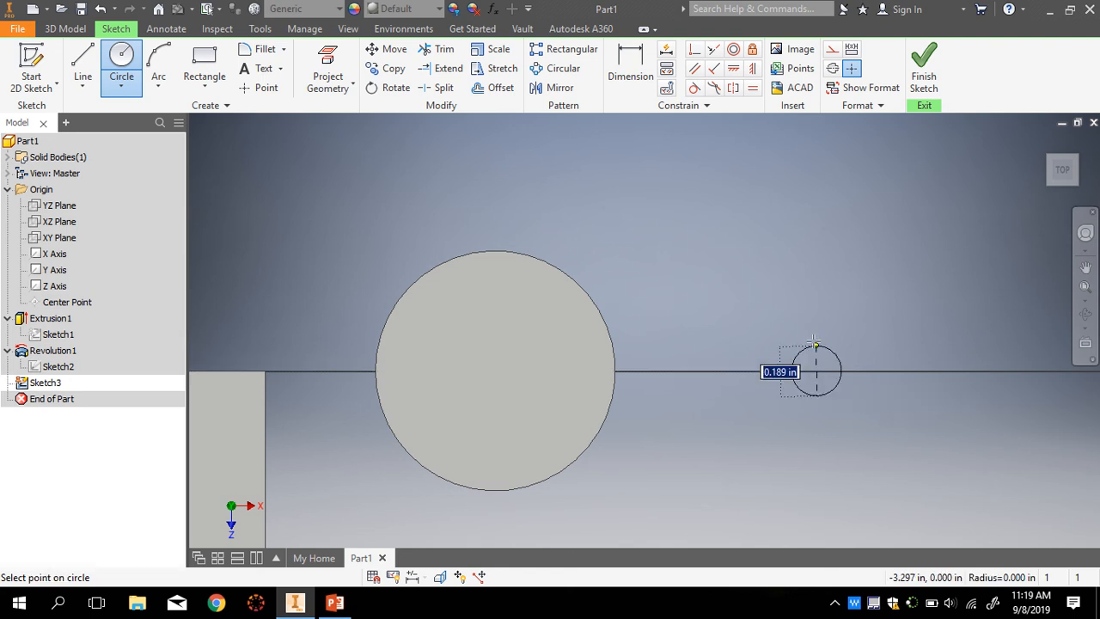
{"action": "left_click", "coordinate": [739, 294]}
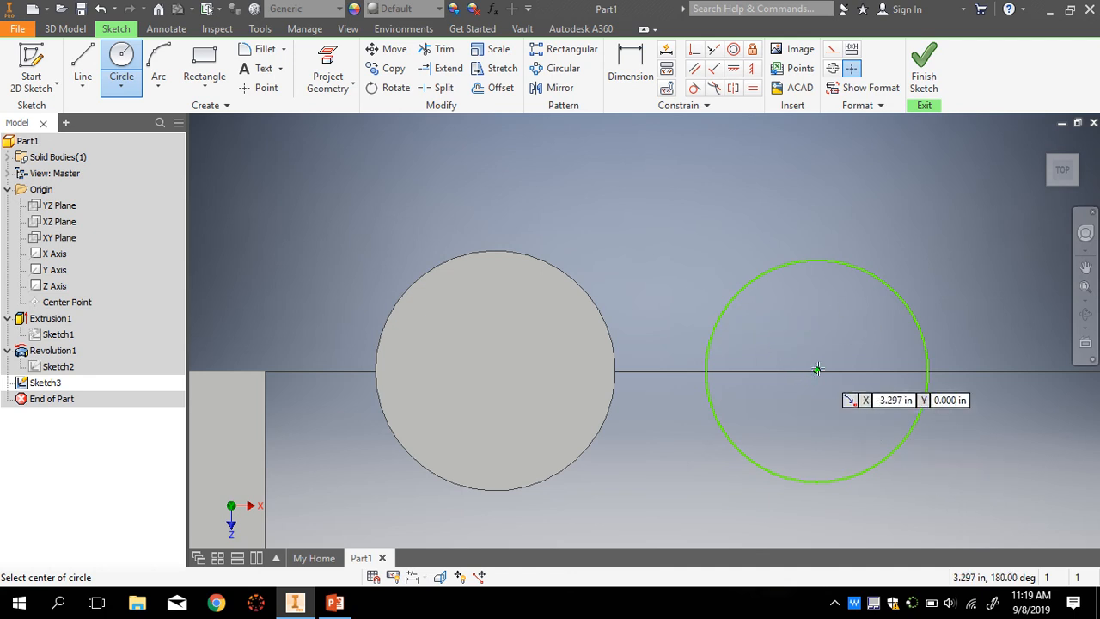
- Dimension the circle to a 1 in diameter and finish Sketch3
{"action": "left_click", "coordinate": [630, 70]}
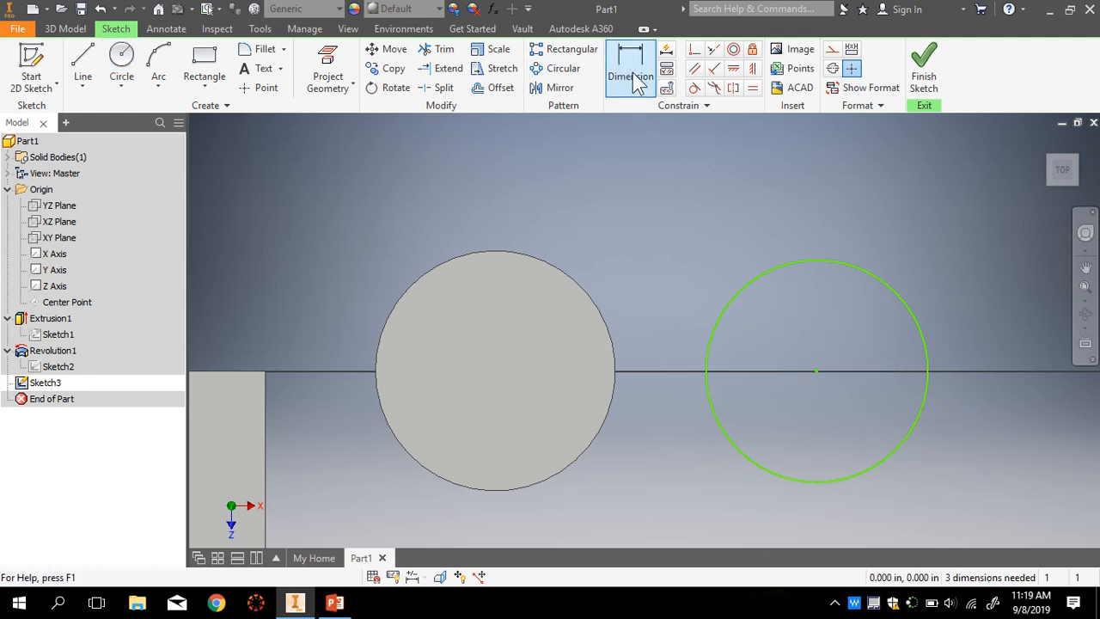
{"action": "left_click", "coordinate": [756, 464]}
{"action": "left_click", "coordinate": [728, 515]}
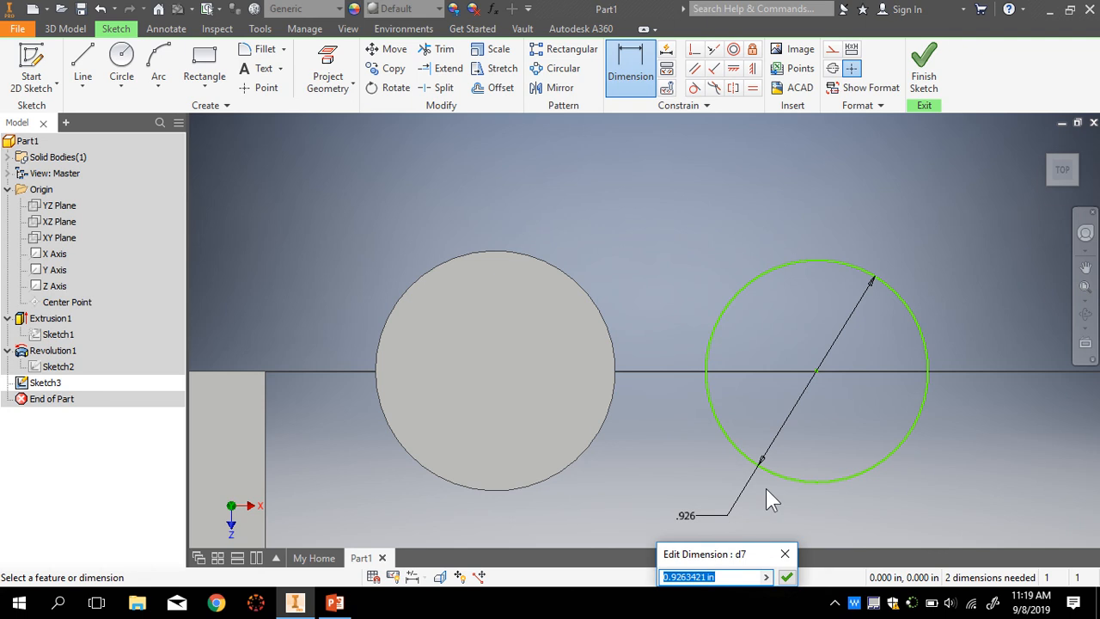
{"action": "type", "text": "1"}
{"action": "key", "text": "Return"}
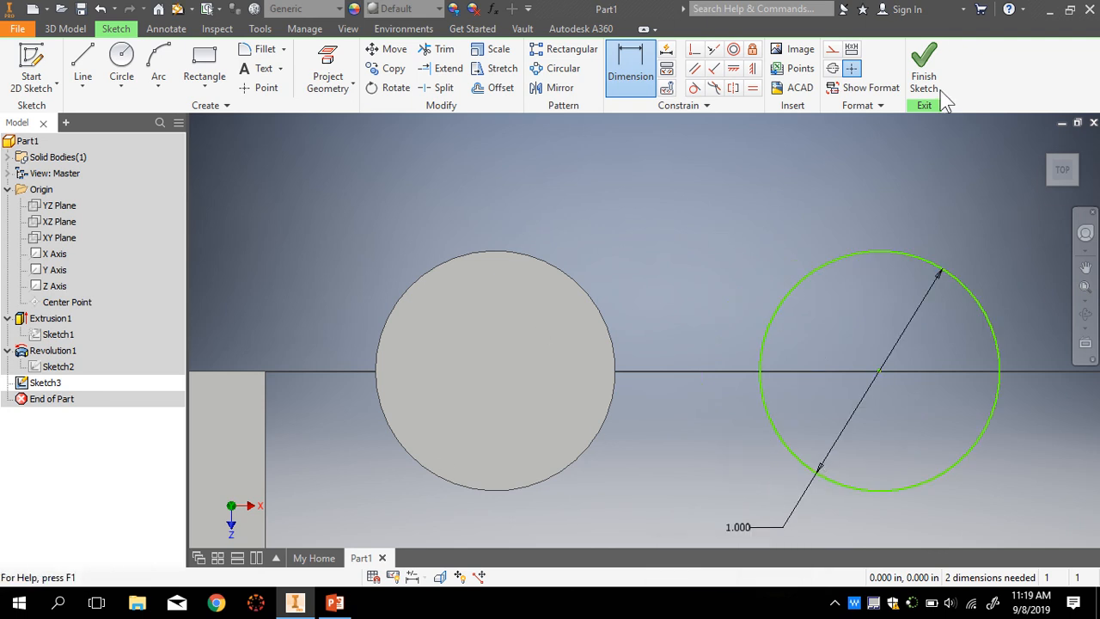
{"action": "left_click", "coordinate": [925, 69]}
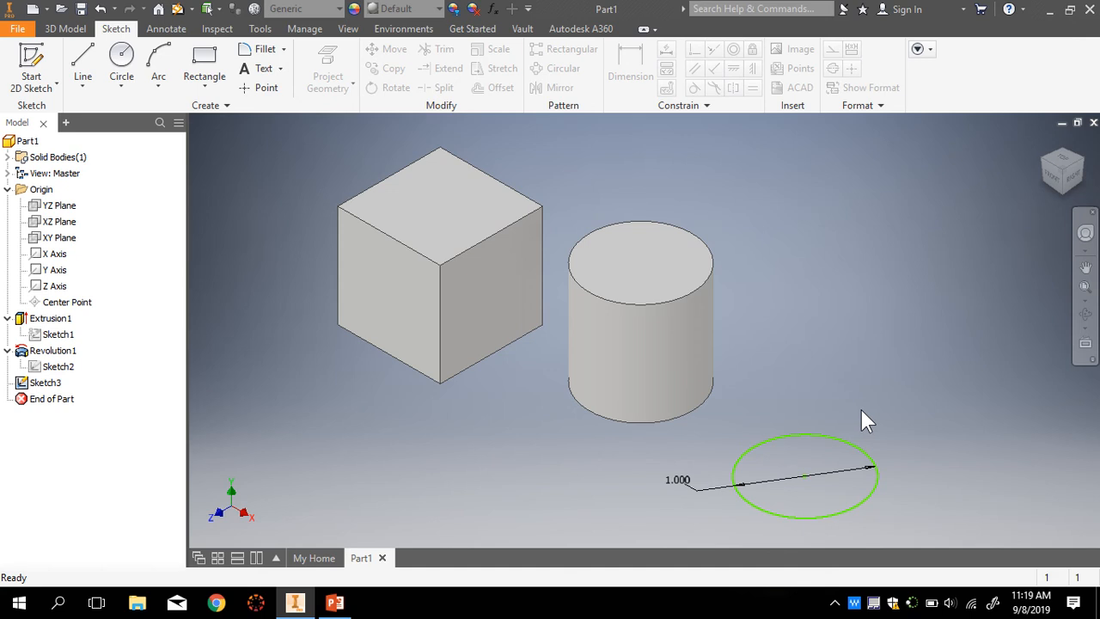
{"action": "left_click", "coordinate": [67, 29]}
- Extrude the 1 in circle 1 in into Extrusion2, a second cylinder
{"action": "left_click", "coordinate": [84, 67]}
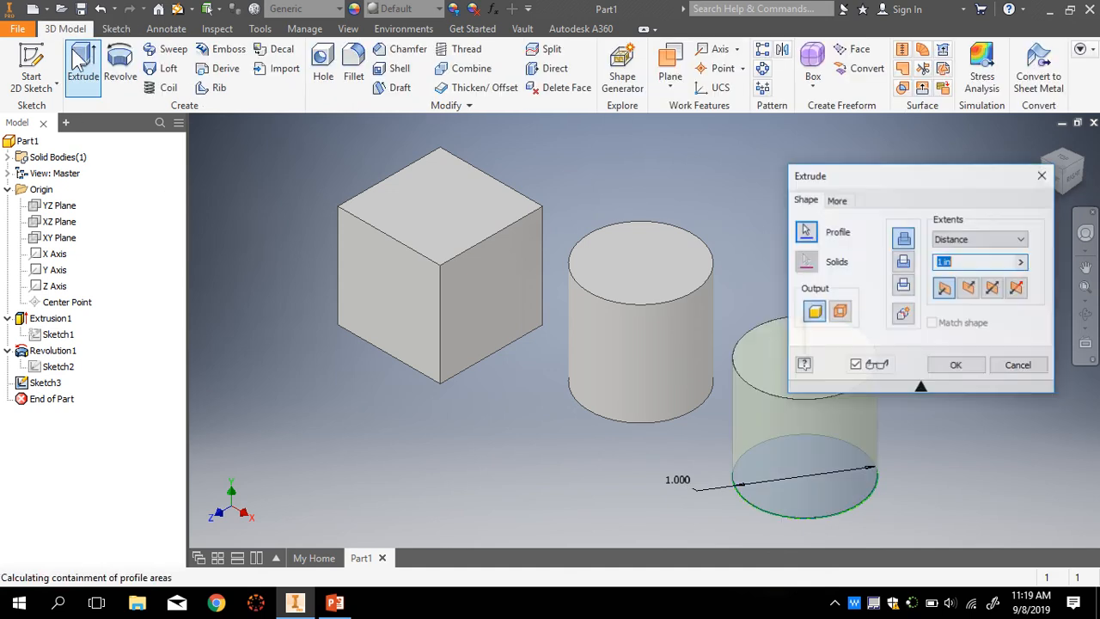
{"action": "scroll", "coordinate": [655, 462], "scroll_direction": "down", "scroll_amount": 3}
{"action": "scroll", "coordinate": [655, 462], "scroll_direction": "up", "scroll_amount": 5}
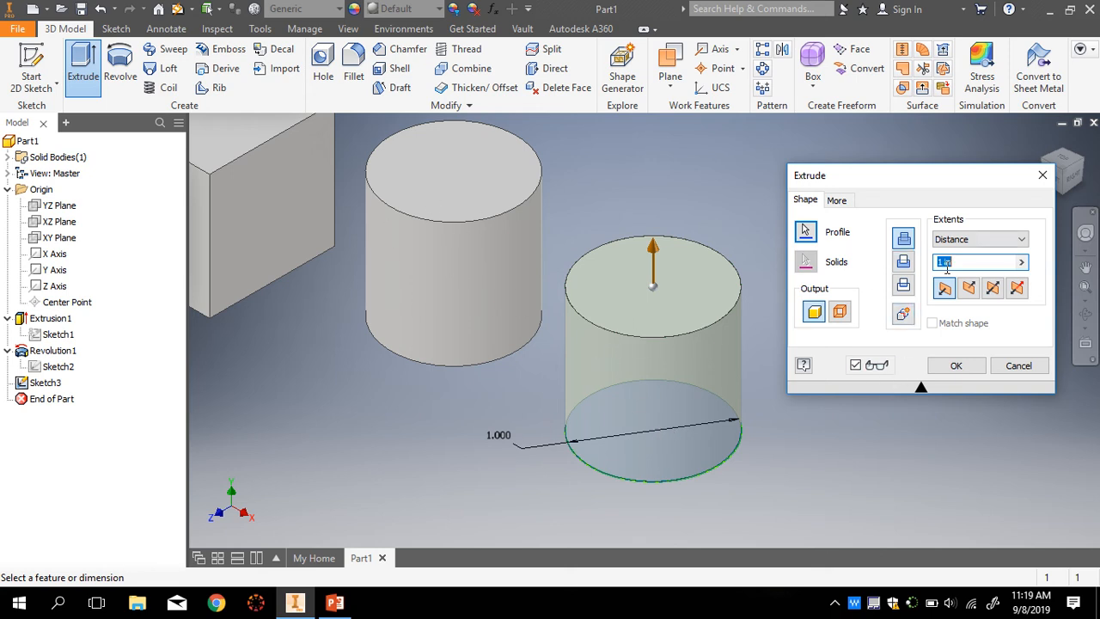
{"action": "left_click", "coordinate": [952, 366]}
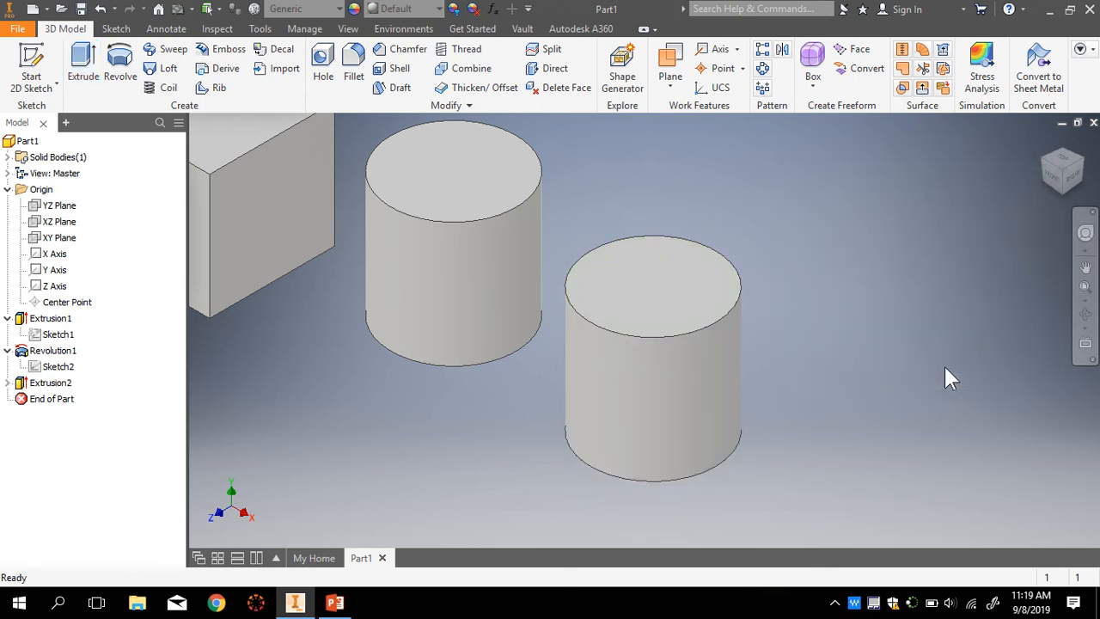
{"action": "scroll", "coordinate": [810, 387], "scroll_direction": "up", "scroll_amount": 3}
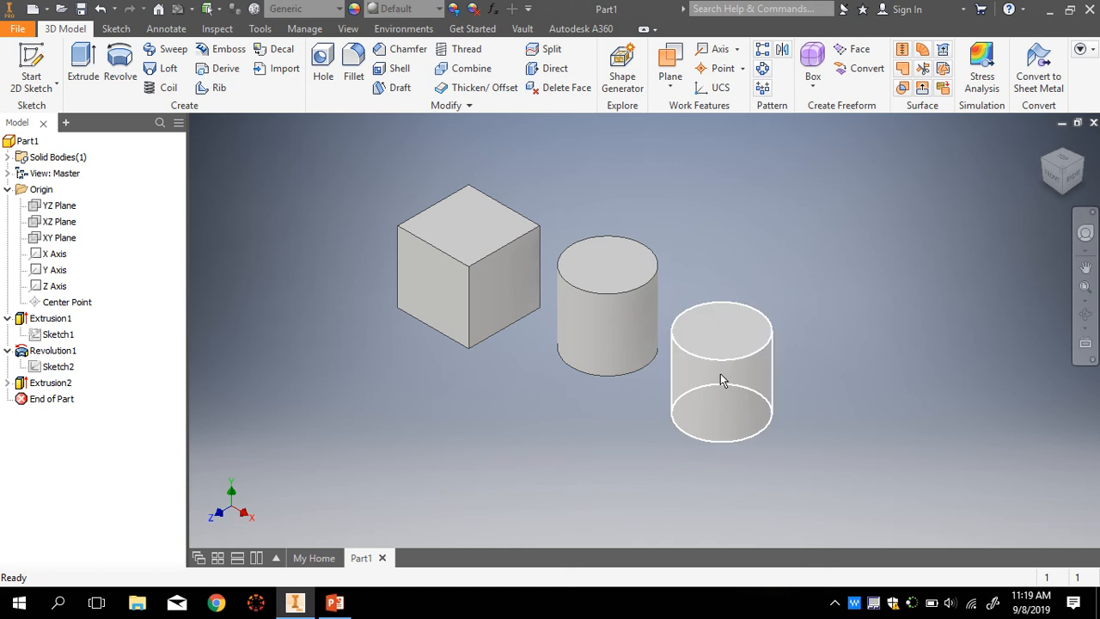
- Check the result from Top, Front and Home views and expand Extrusion2 in the browser
{"action": "left_click", "coordinate": [1062, 158]}
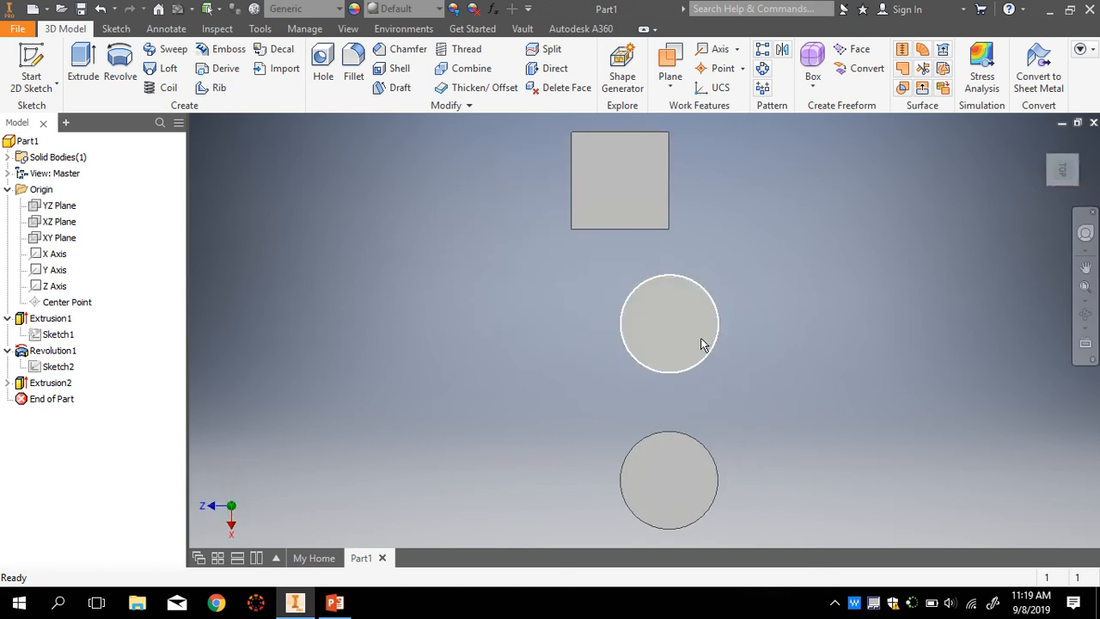
{"action": "left_click", "coordinate": [1041, 169]}
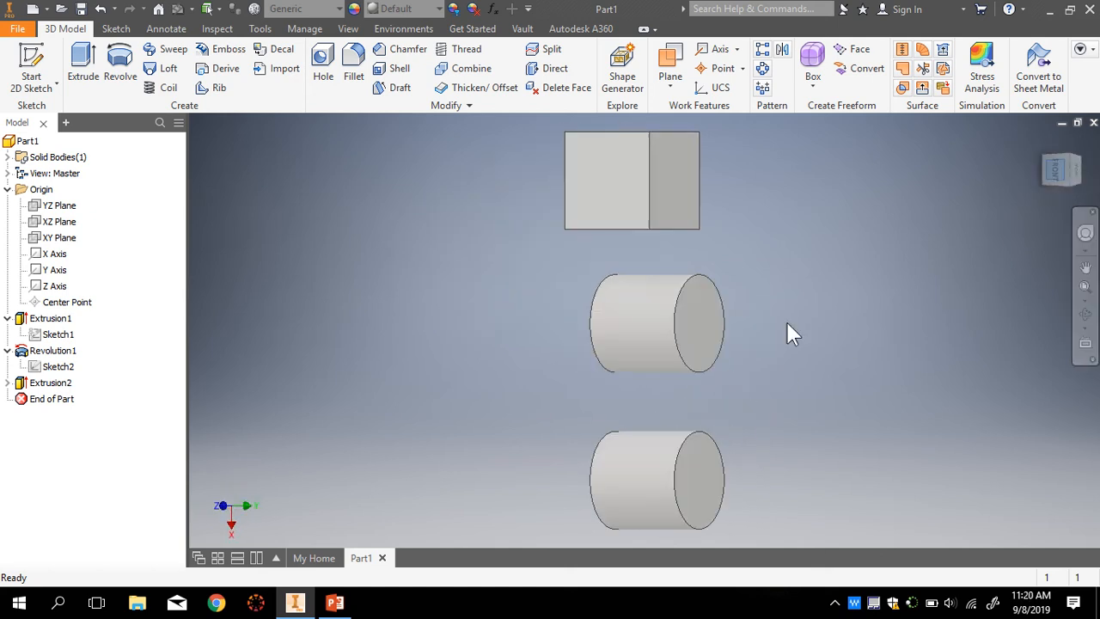
{"action": "left_click", "coordinate": [1042, 138]}
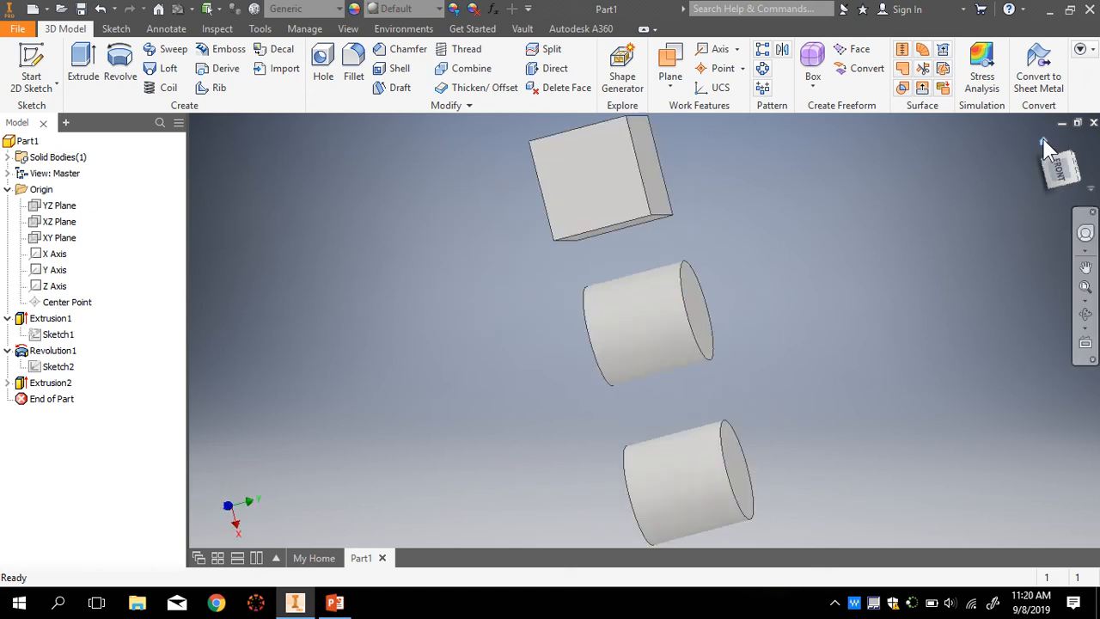
{"action": "left_click", "coordinate": [7, 382]}
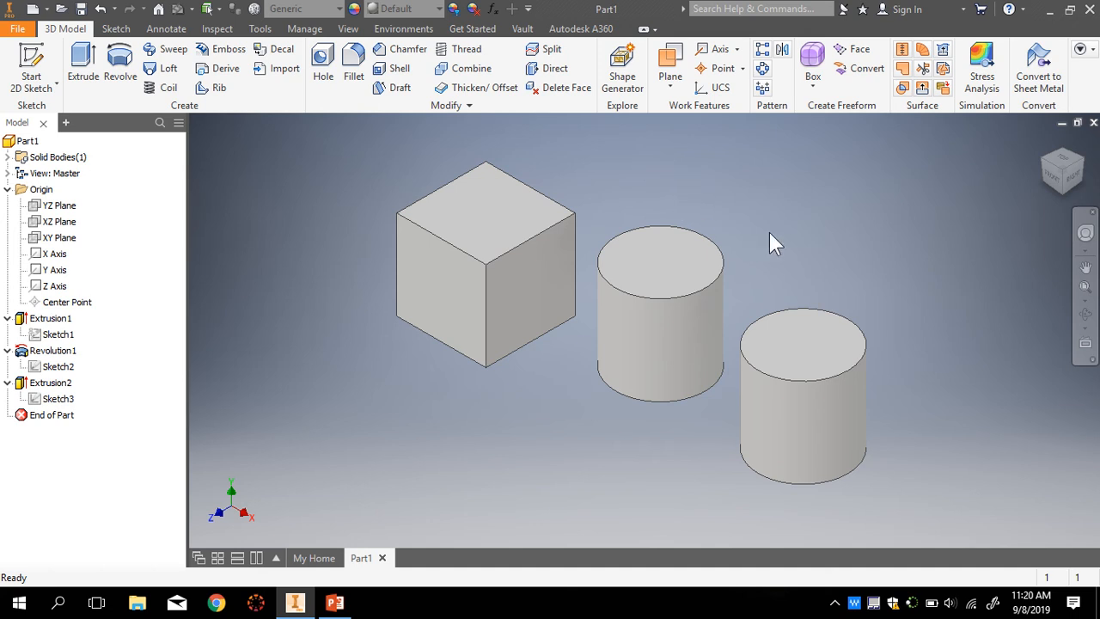
{"action": "scroll", "coordinate": [796, 268], "scroll_direction": "down", "scroll_amount": 3}
{"action": "scroll", "coordinate": [927, 316], "scroll_direction": "up", "scroll_amount": 3}
{"action": "scroll", "coordinate": [737, 214], "scroll_direction": "down", "scroll_amount": 2}
{"action": "scroll", "coordinate": [694, 167], "scroll_direction": "up", "scroll_amount": 2}
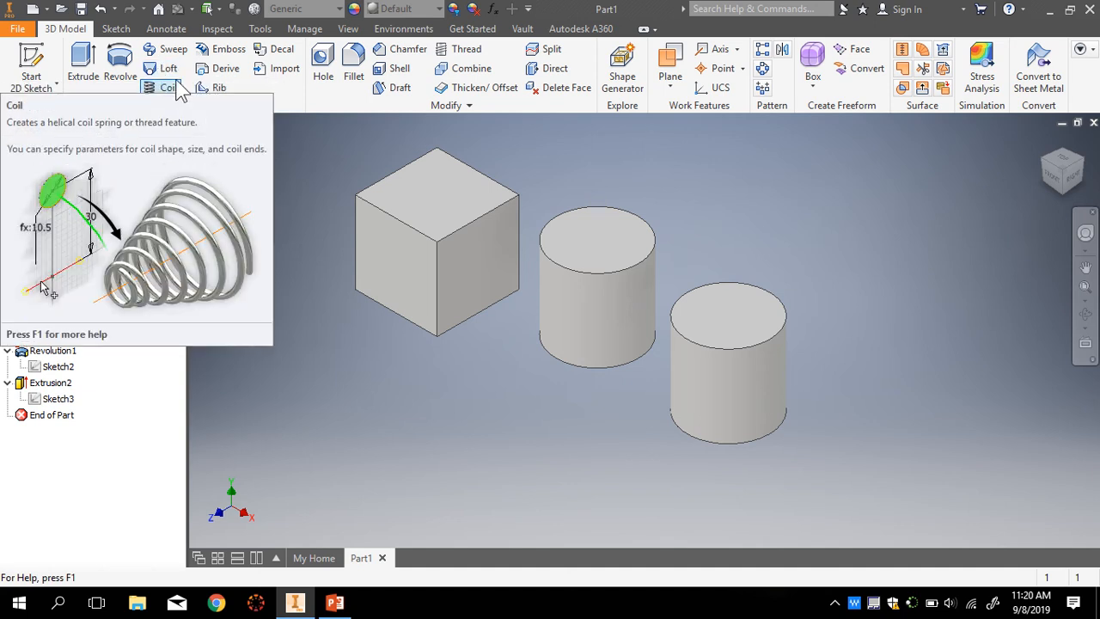
{"action": "scroll", "coordinate": [642, 430], "scroll_direction": "up", "scroll_amount": 4}
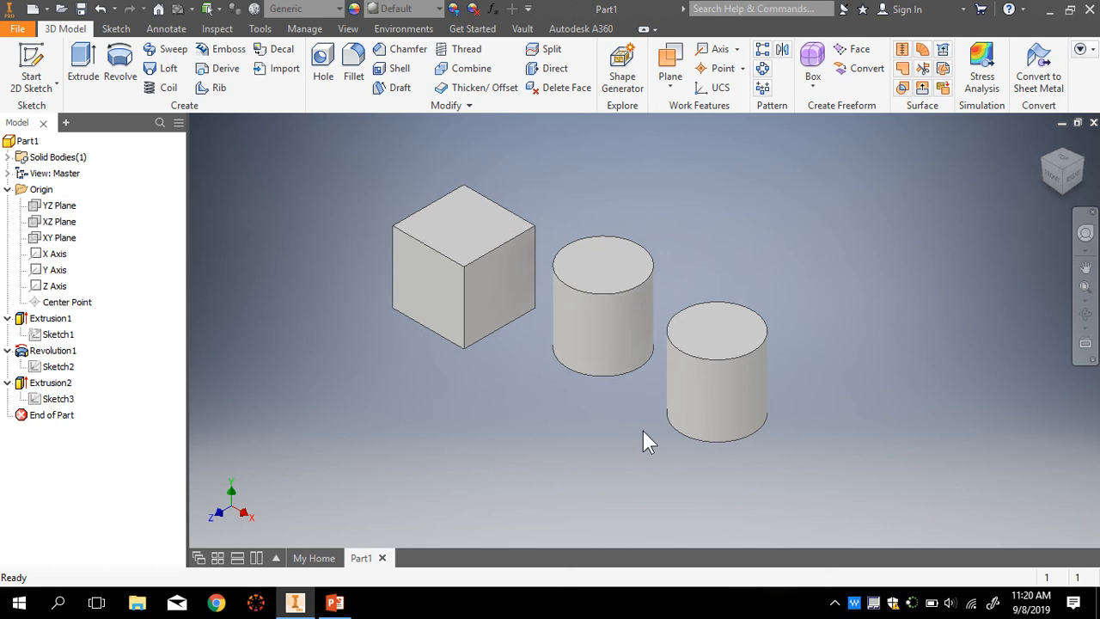
{"action": "scroll", "coordinate": [823, 495], "scroll_direction": "down", "scroll_amount": 4}
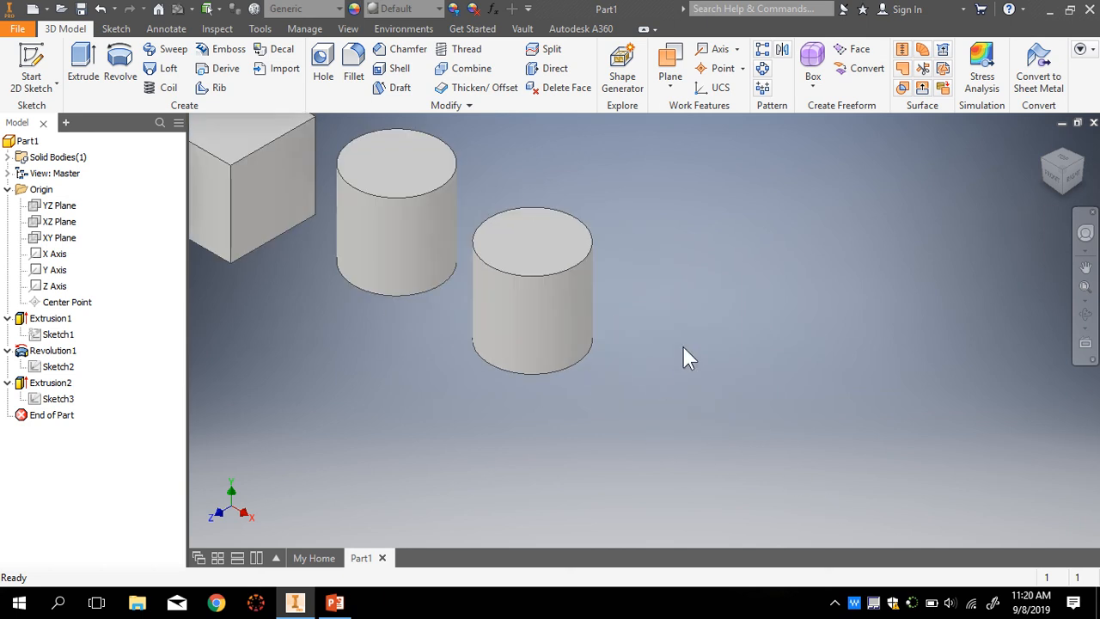
- Start a line sketch on the XZ Plane and rotate the view until the axis runs horizontally
{"action": "left_click", "coordinate": [115, 28]}
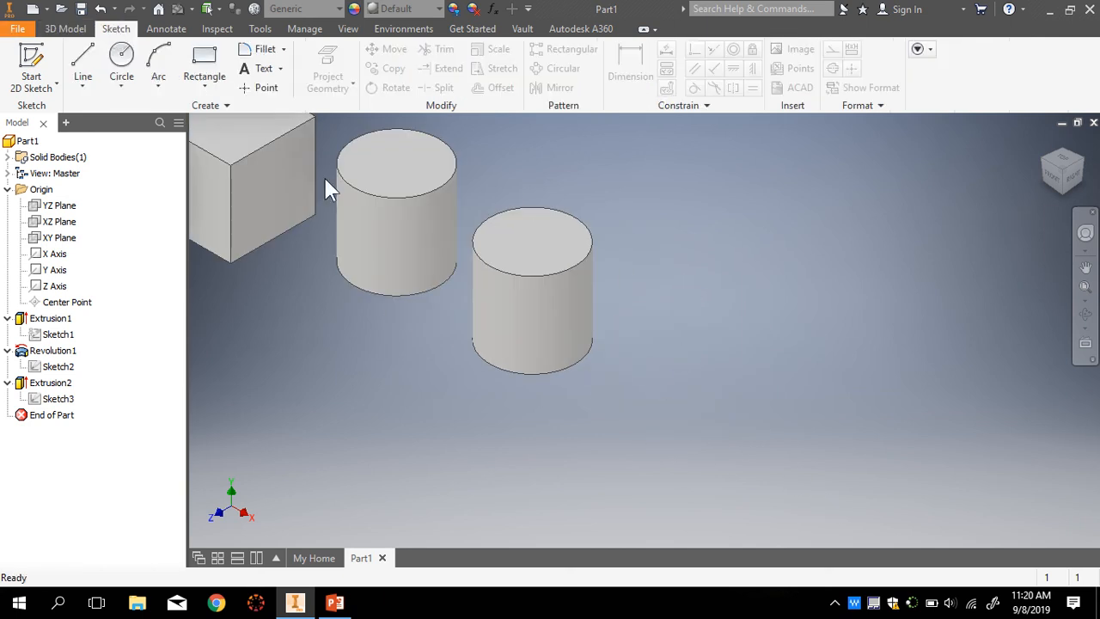
{"action": "left_click", "coordinate": [82, 60]}
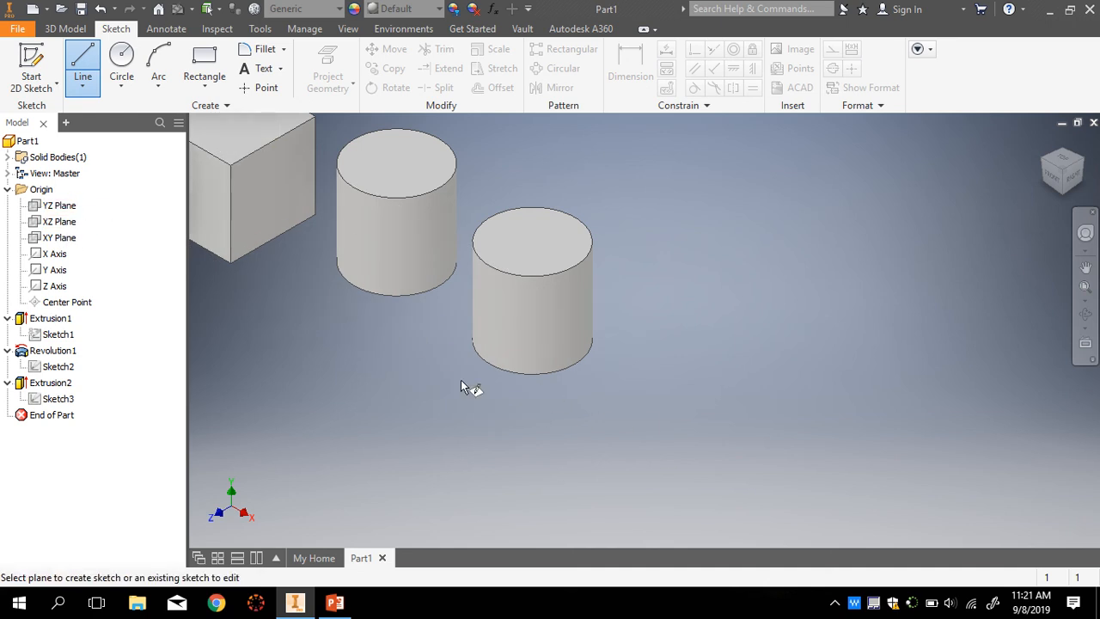
{"action": "left_click", "coordinate": [59, 222]}
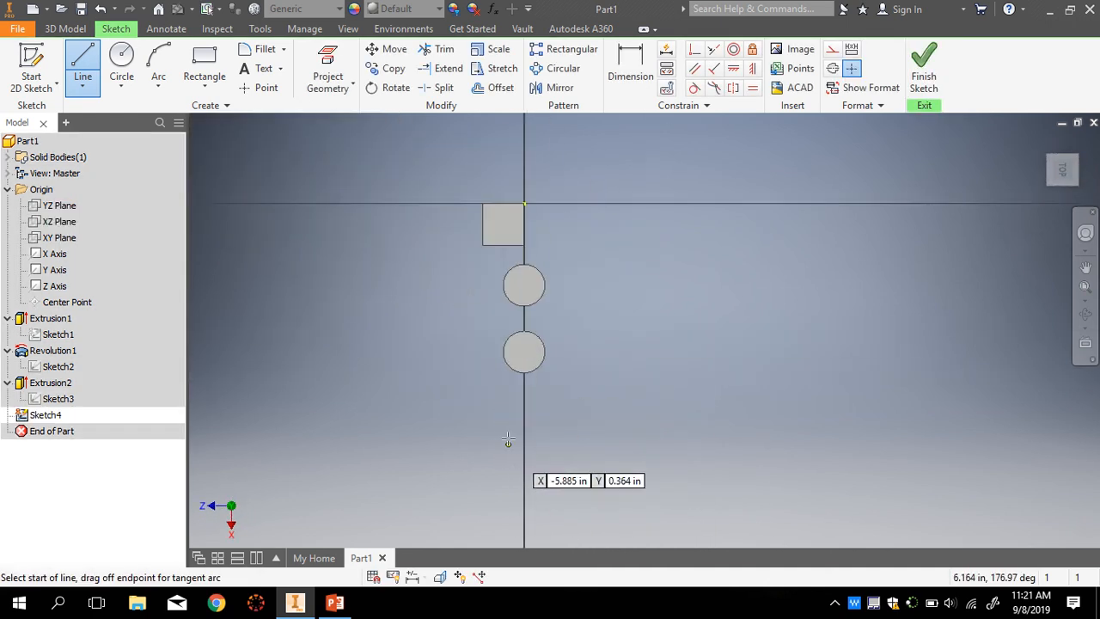
{"action": "scroll", "coordinate": [502, 434], "scroll_direction": "up", "scroll_amount": 3}
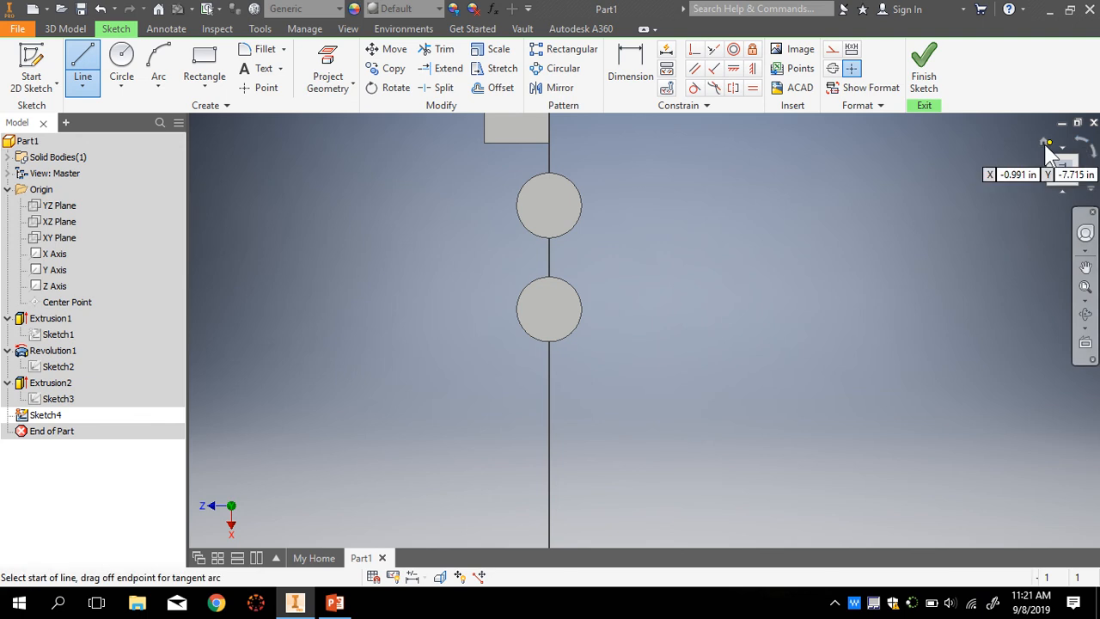
{"action": "left_click", "coordinate": [1084, 147]}
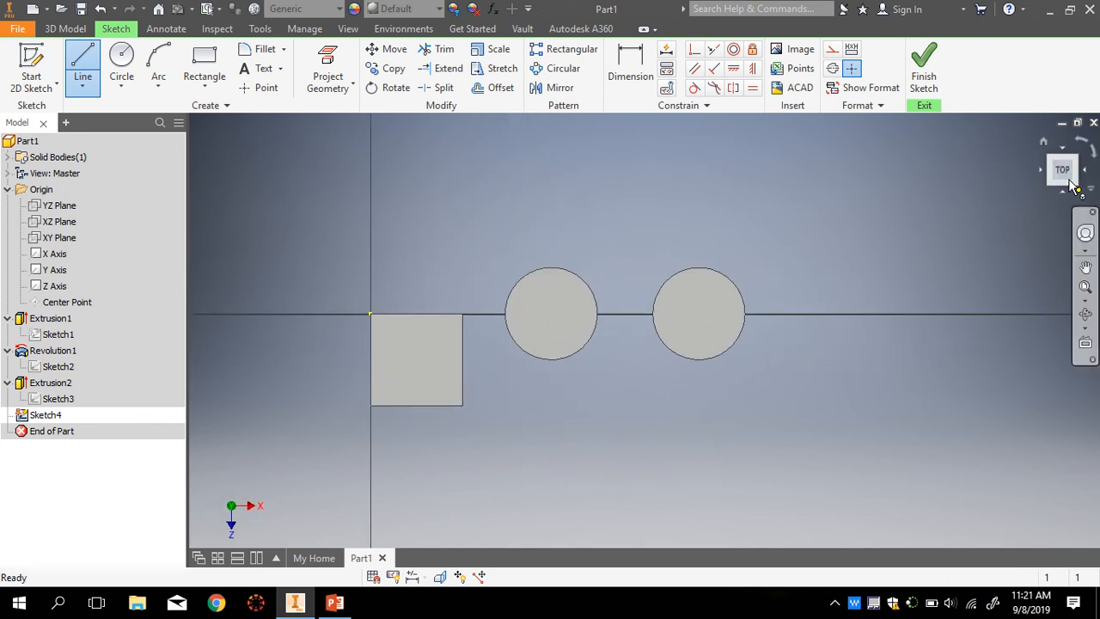
{"action": "left_click", "coordinate": [1094, 152]}
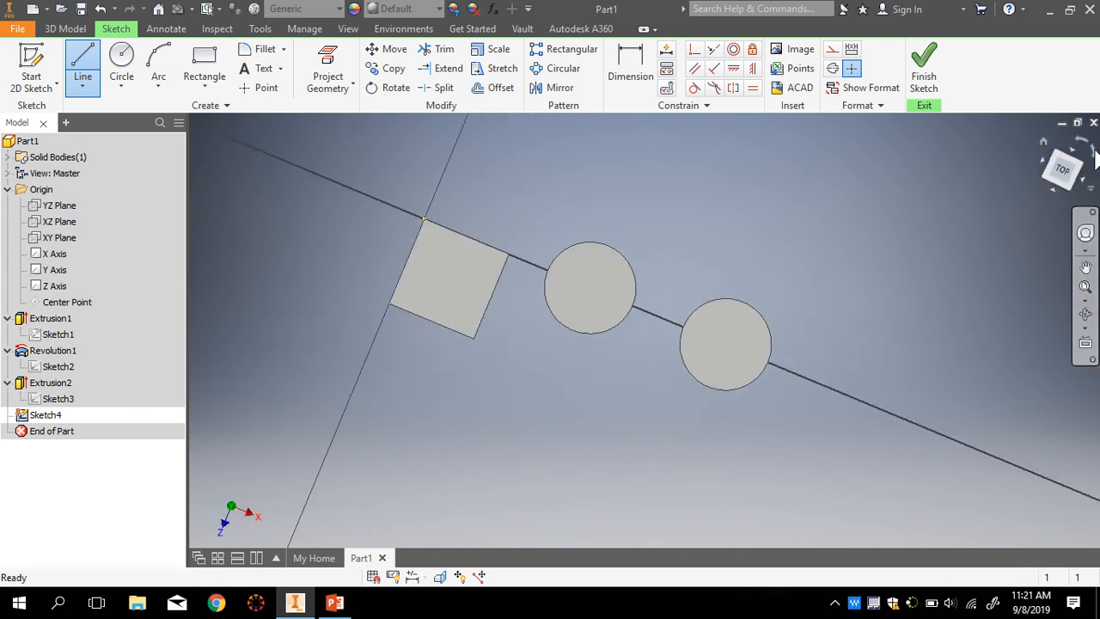
{"action": "left_click", "coordinate": [1093, 154]}
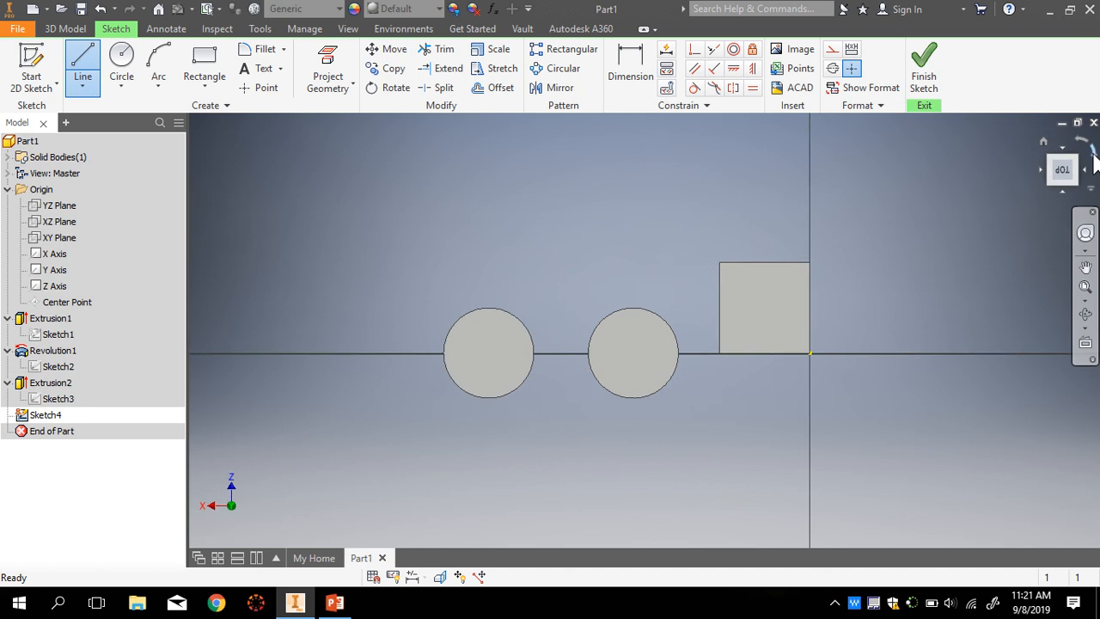
{"action": "left_click", "coordinate": [1094, 155]}
{"action": "left_click", "coordinate": [1094, 155]}
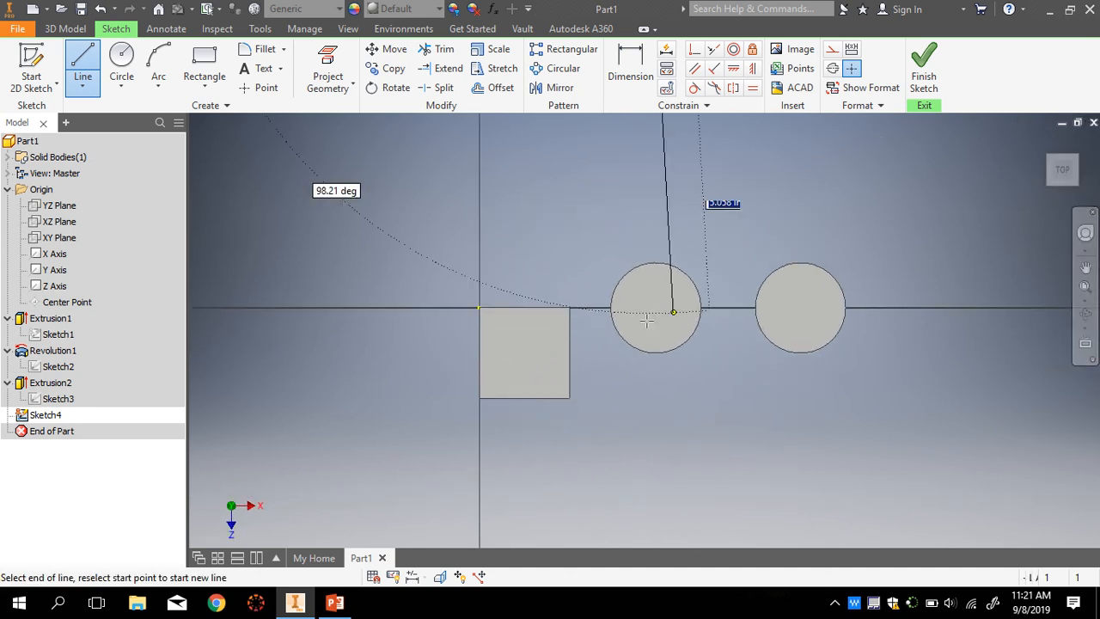
{"action": "scroll", "coordinate": [459, 331], "scroll_direction": "down", "scroll_amount": 4}
{"action": "scroll", "coordinate": [459, 333], "scroll_direction": "down", "scroll_amount": 2}
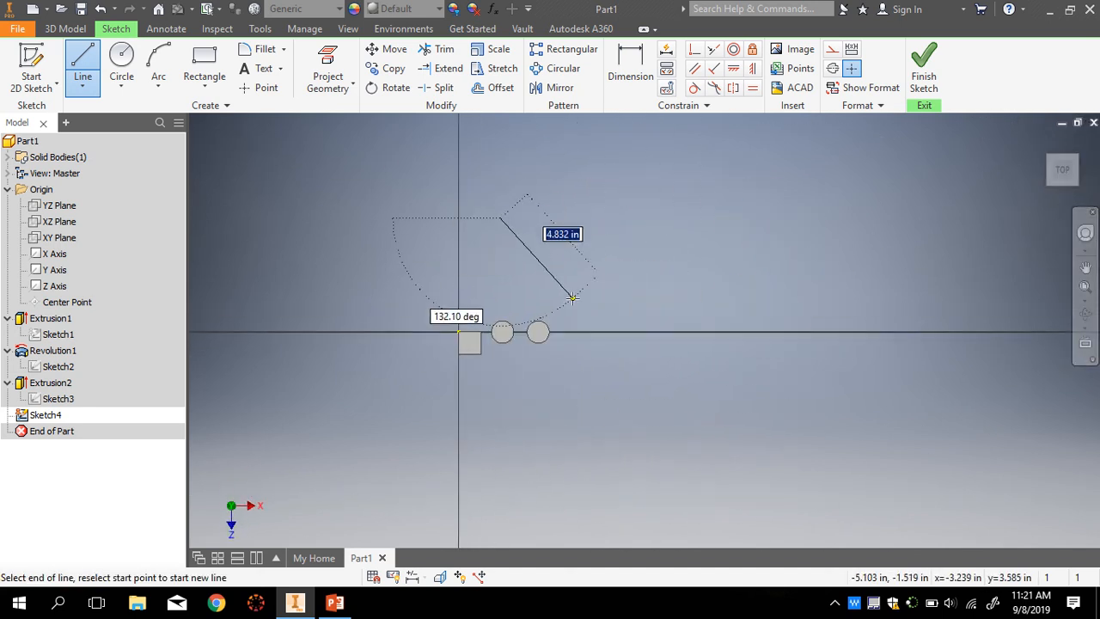
{"action": "key", "text": "Escape"}
{"action": "scroll", "coordinate": [571, 340], "scroll_direction": "up", "scroll_amount": 3}
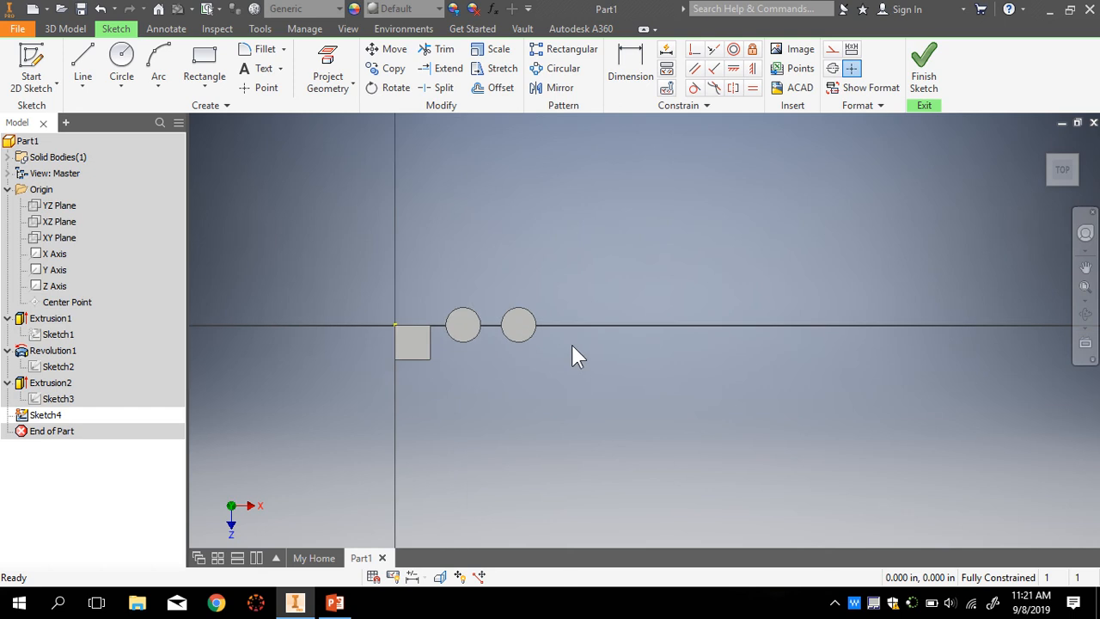
- Draw a closed three-line triangle with its base on the horizontal axis
{"action": "left_click", "coordinate": [82, 62]}
{"action": "scroll", "coordinate": [585, 346], "scroll_direction": "up", "scroll_amount": 2}
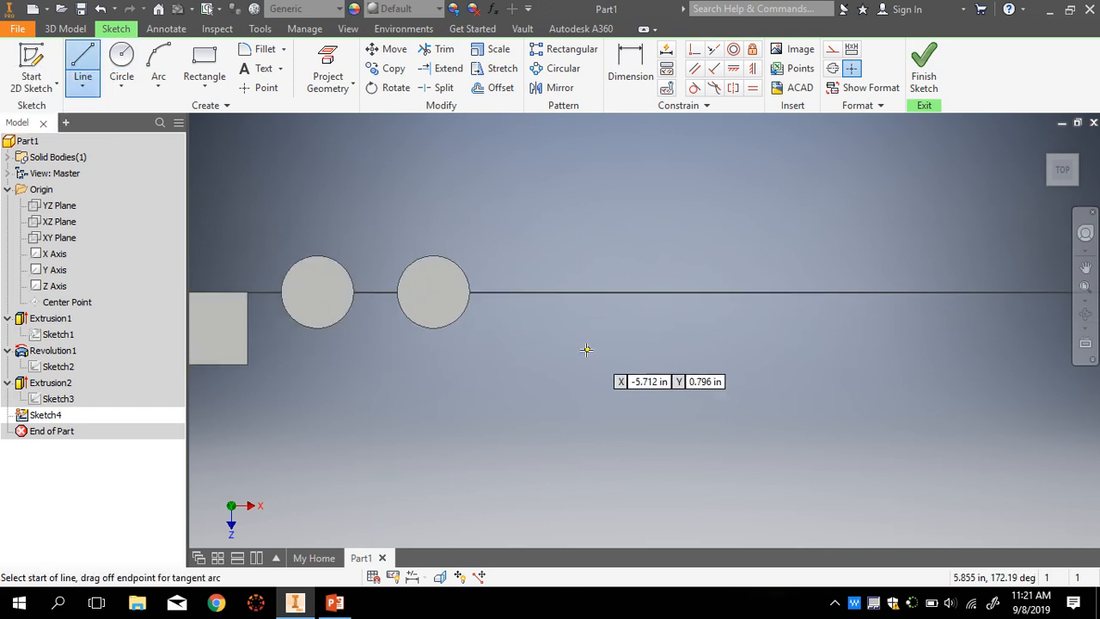
{"action": "left_click", "coordinate": [530, 292]}
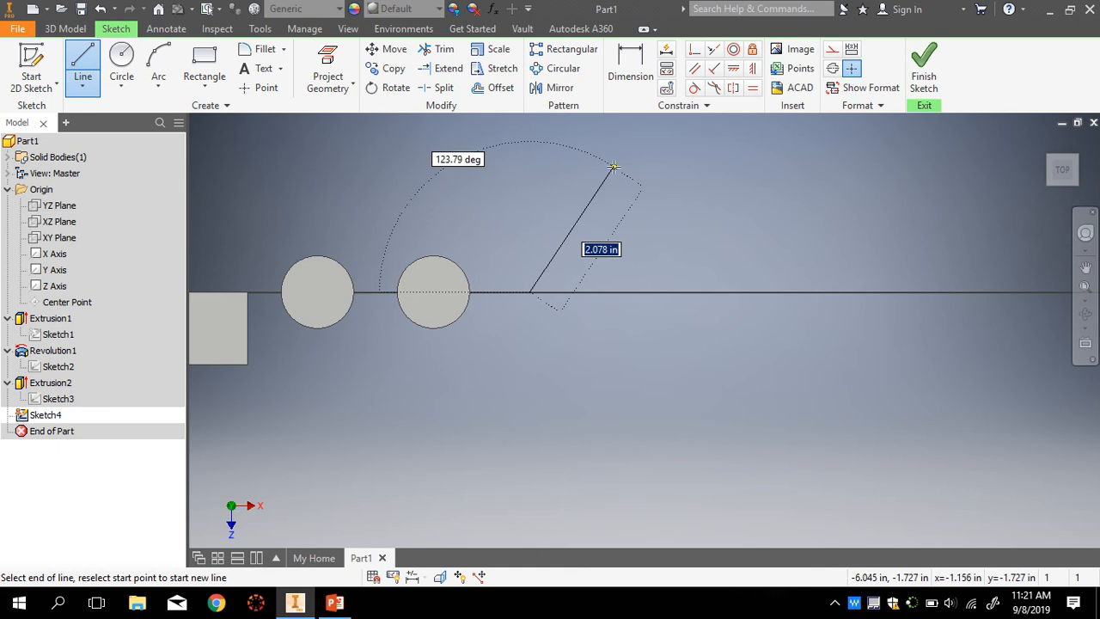
{"action": "left_click", "coordinate": [589, 187]}
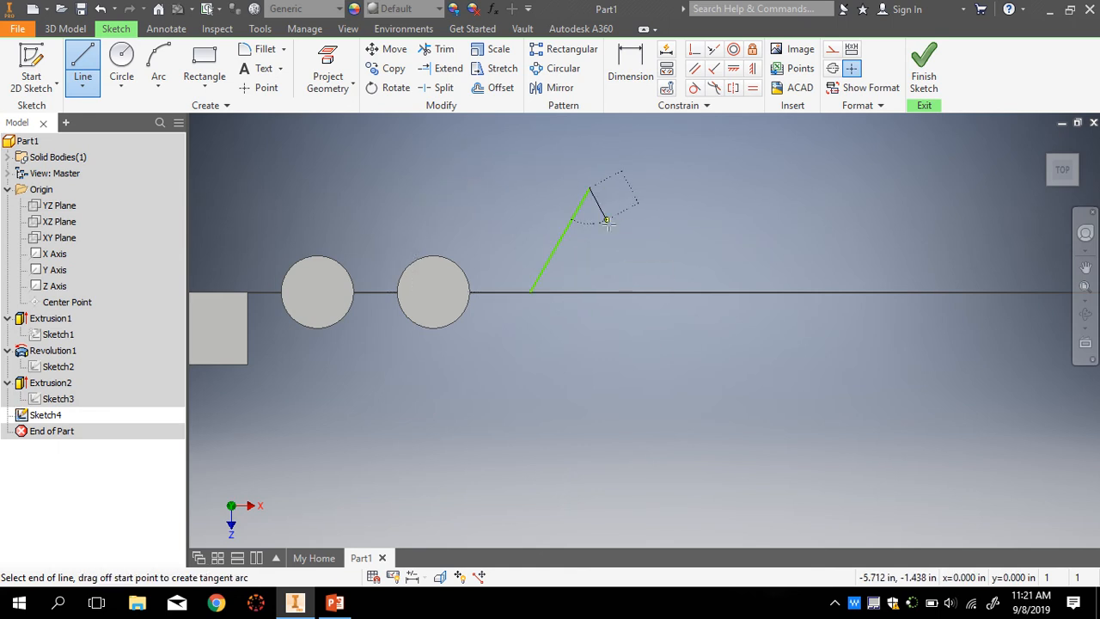
{"action": "left_click", "coordinate": [650, 292]}
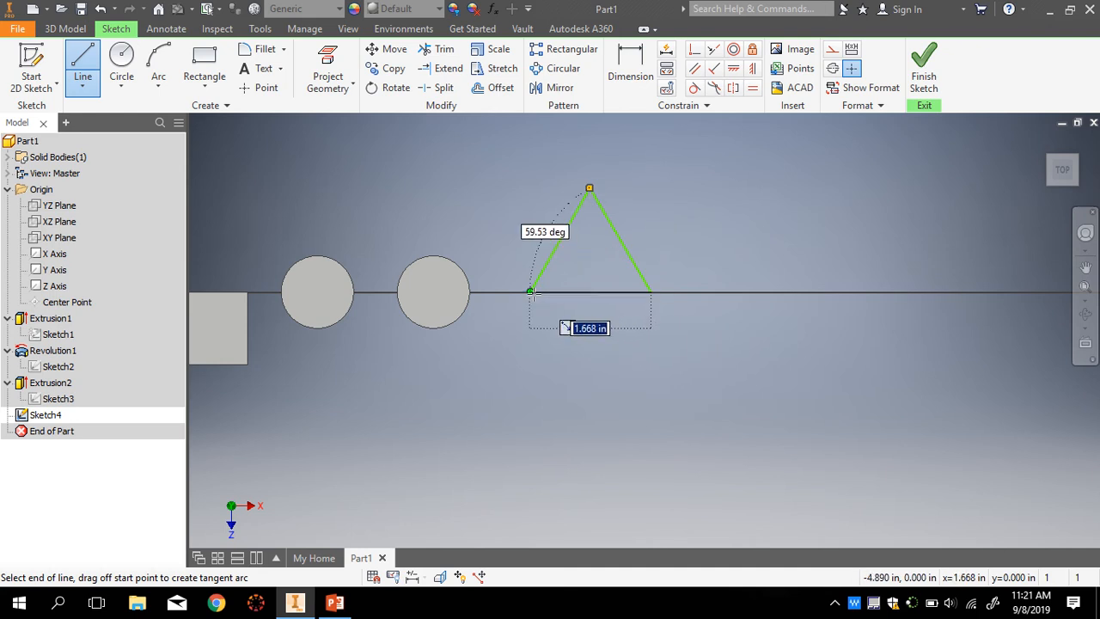
{"action": "left_click", "coordinate": [530, 292]}
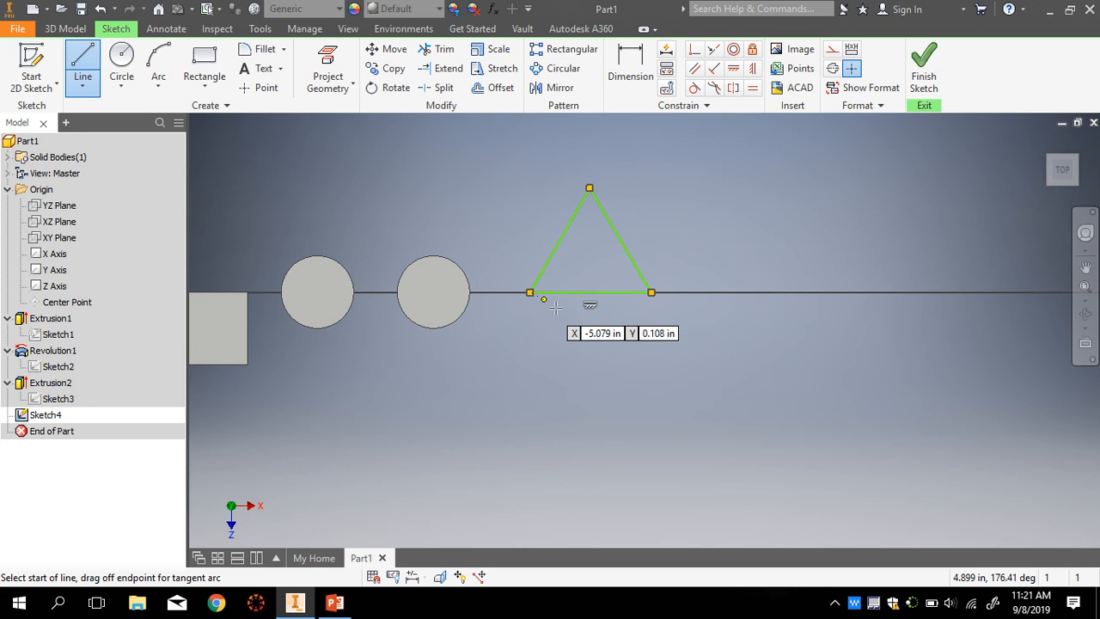
{"action": "key", "text": "Escape"}
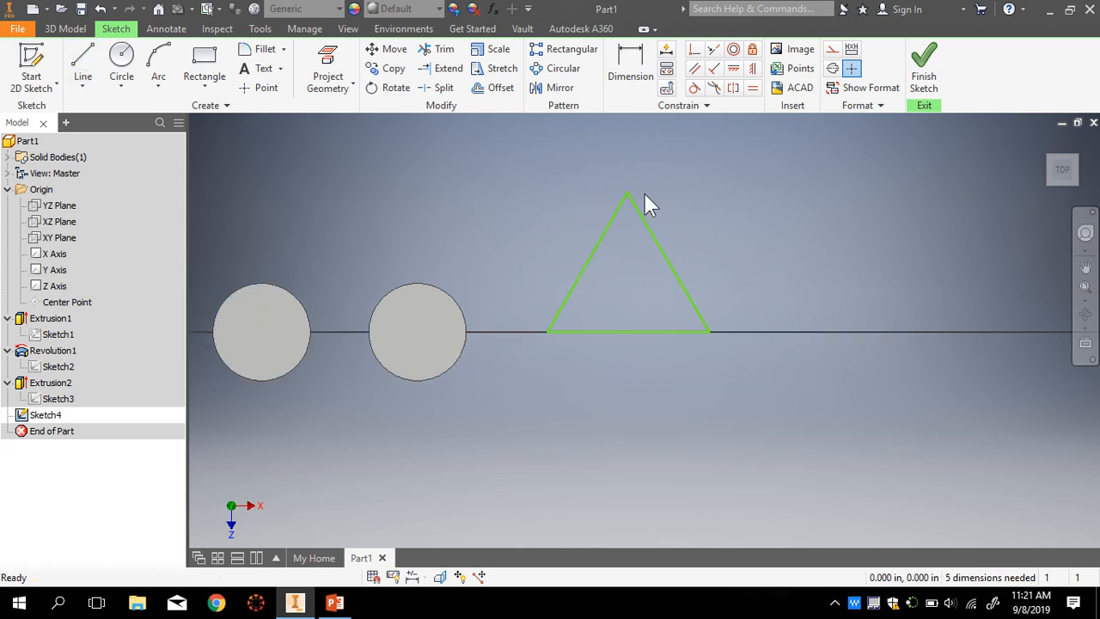
- Drag the triangle's right edge to reshape it, then move it back near its original shape
{"action": "scroll", "coordinate": [640, 193], "scroll_direction": "up", "scroll_amount": 3}
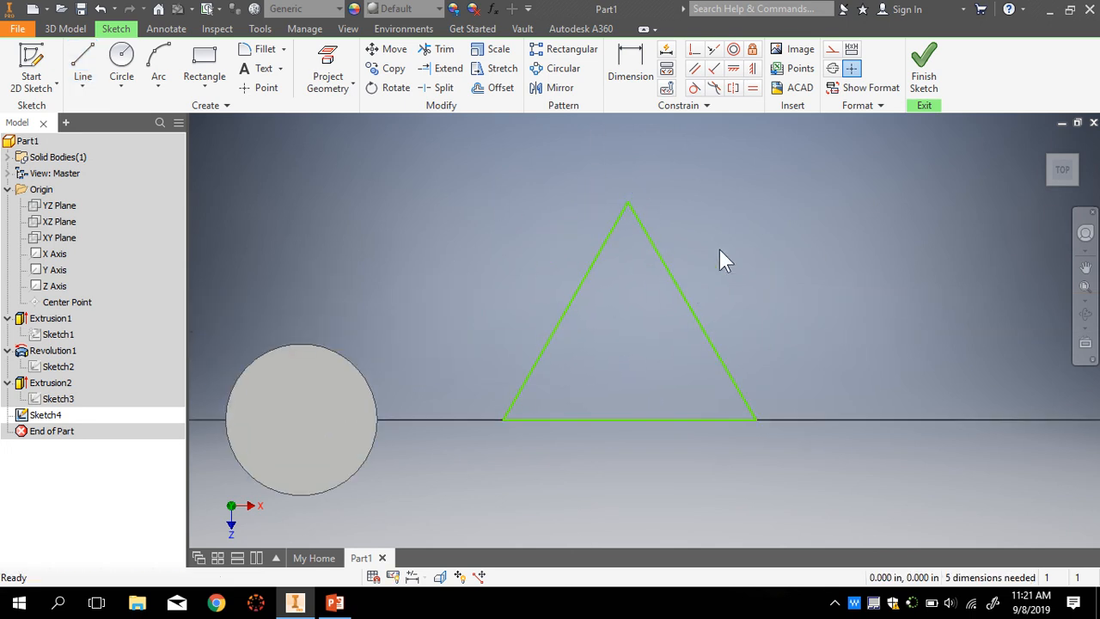
{"action": "left_click_drag", "start_coordinate": [702, 340], "coordinate": [728, 338]}
{"action": "mouse_move", "coordinate": [678, 277]}
{"action": "left_mouse_down"}
{"action": "mouse_move", "coordinate": [693, 283]}
{"action": "mouse_move", "coordinate": [685, 297]}
{"action": "mouse_move", "coordinate": [688, 282]}
{"action": "left_mouse_up"}
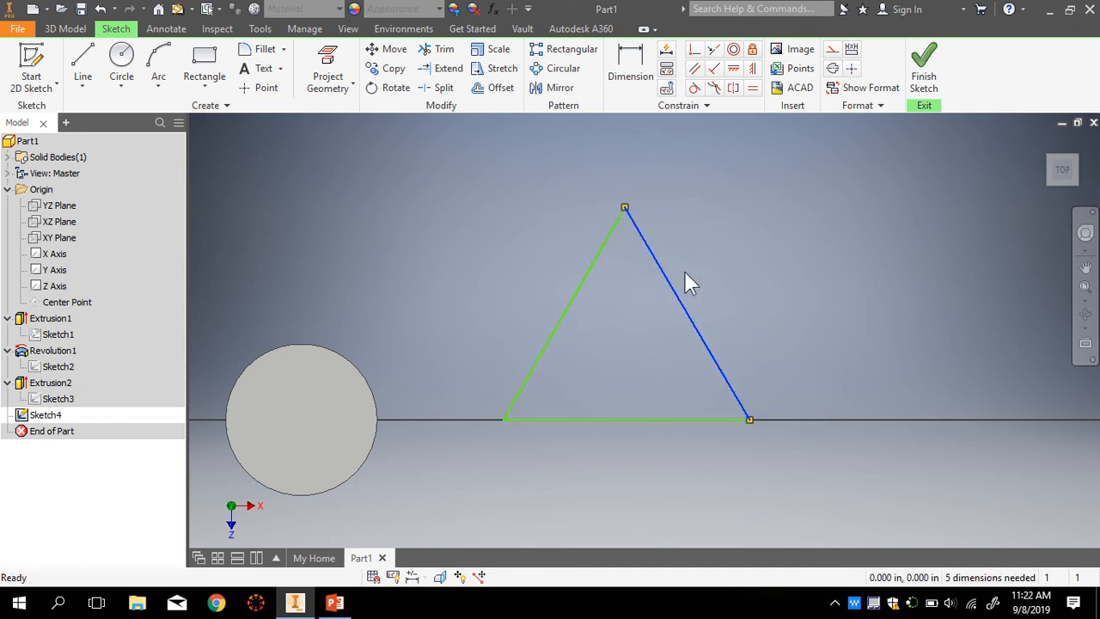
{"action": "left_click", "coordinate": [502, 293]}
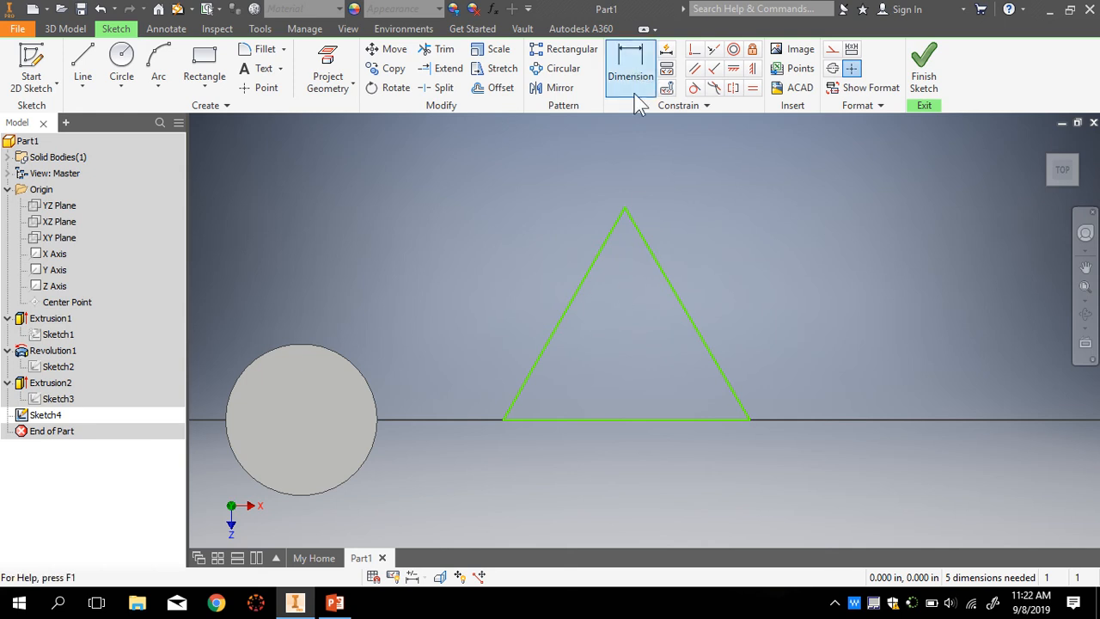
- Dimension the triangle's base to 1 in long
{"action": "left_click", "coordinate": [630, 65]}
{"action": "left_click", "coordinate": [623, 421]}
{"action": "left_click", "coordinate": [619, 457]}
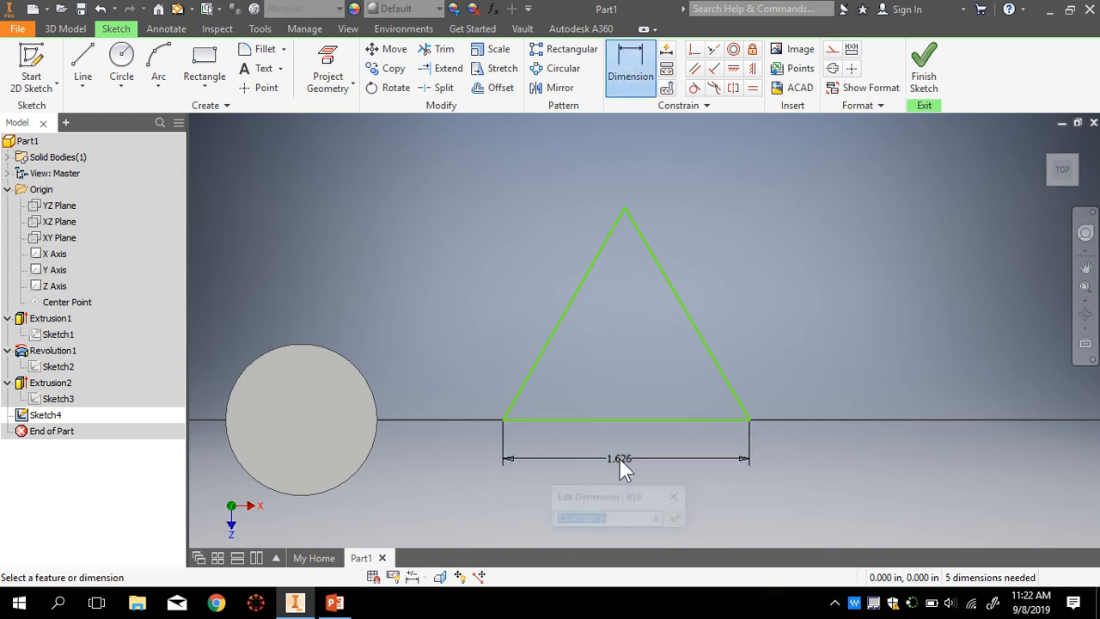
{"action": "type", "text": "1"}
{"action": "key", "text": "Return"}
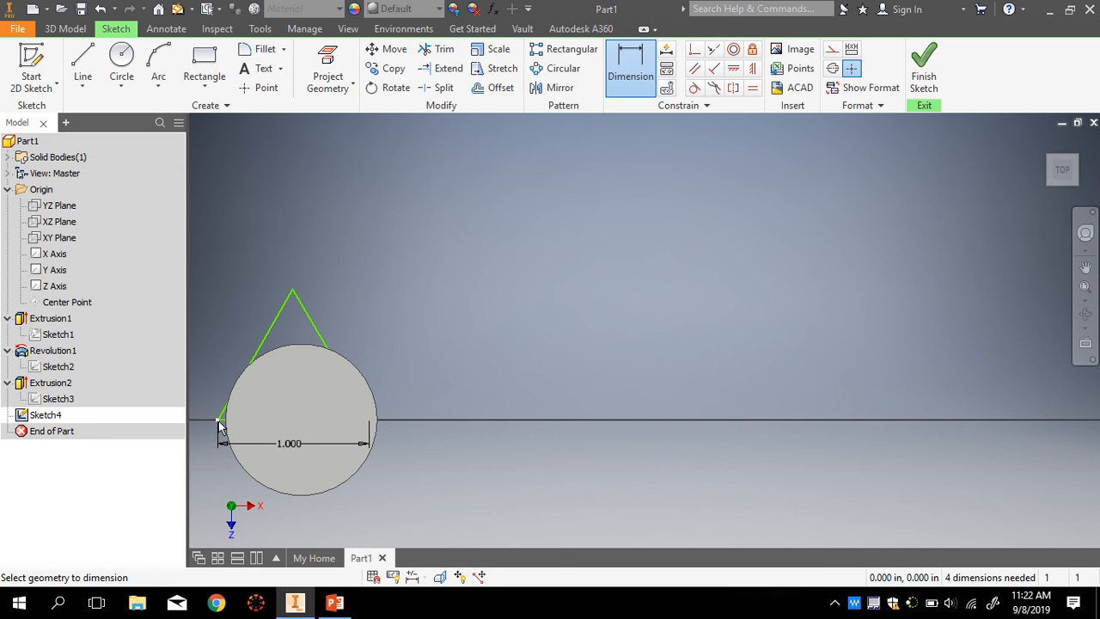
{"action": "key", "text": "Escape"}
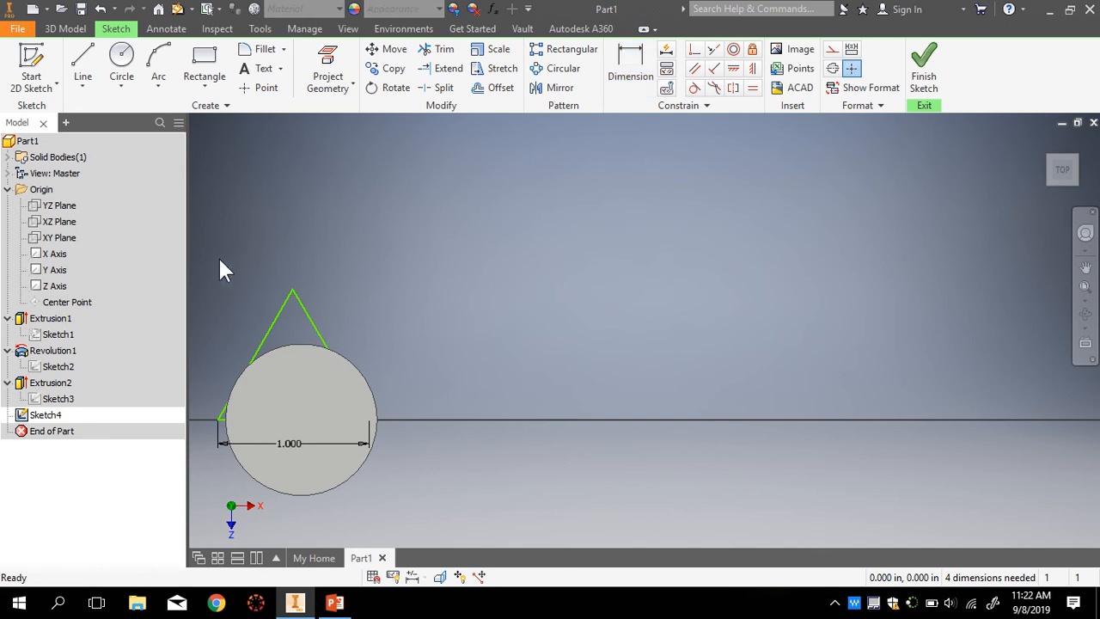
{"action": "left_click_drag", "start_coordinate": [199, 249], "coordinate": [387, 280]}
{"action": "scroll", "coordinate": [503, 342], "scroll_direction": "down", "scroll_amount": 5}
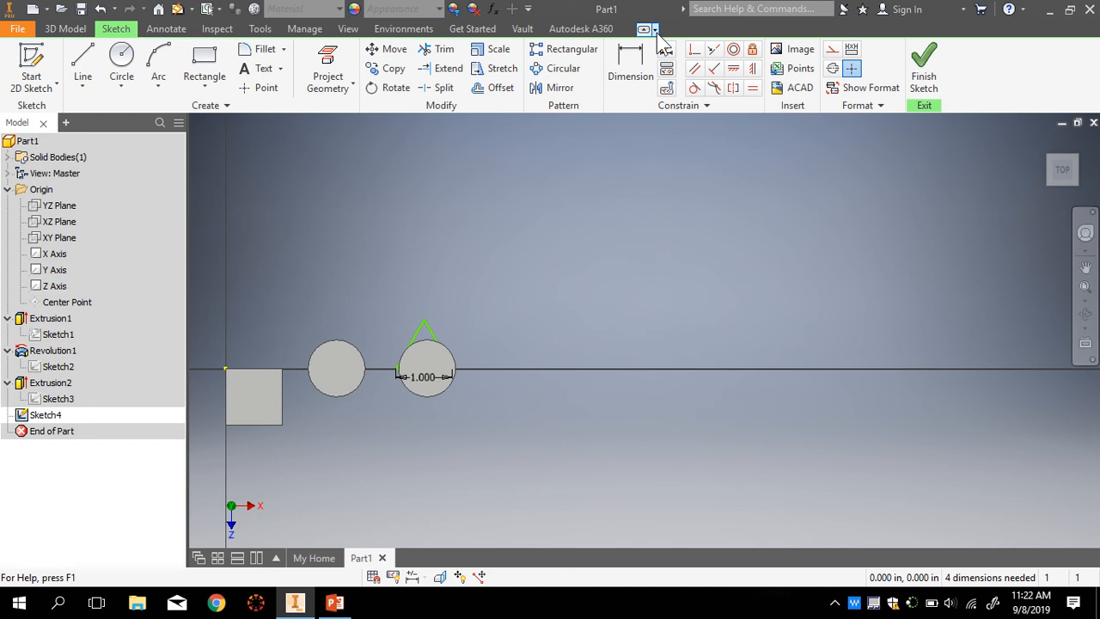
- Set the distance from the square's left edge to the triangle's corner to 5 in
{"action": "left_click", "coordinate": [640, 62]}
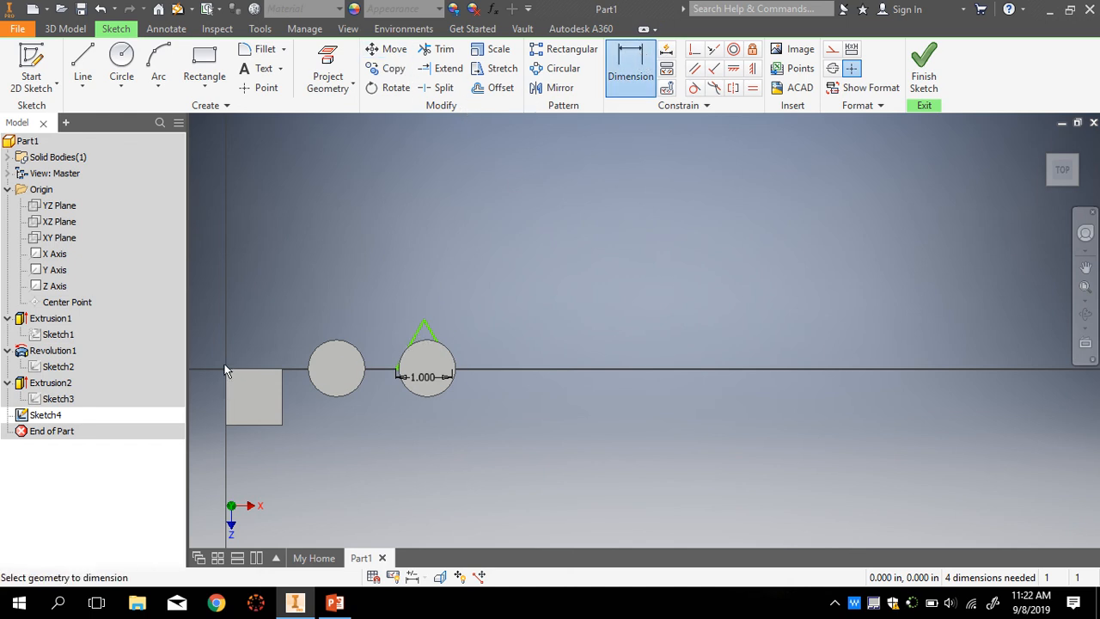
{"action": "scroll", "coordinate": [225, 372], "scroll_direction": "up", "scroll_amount": 4}
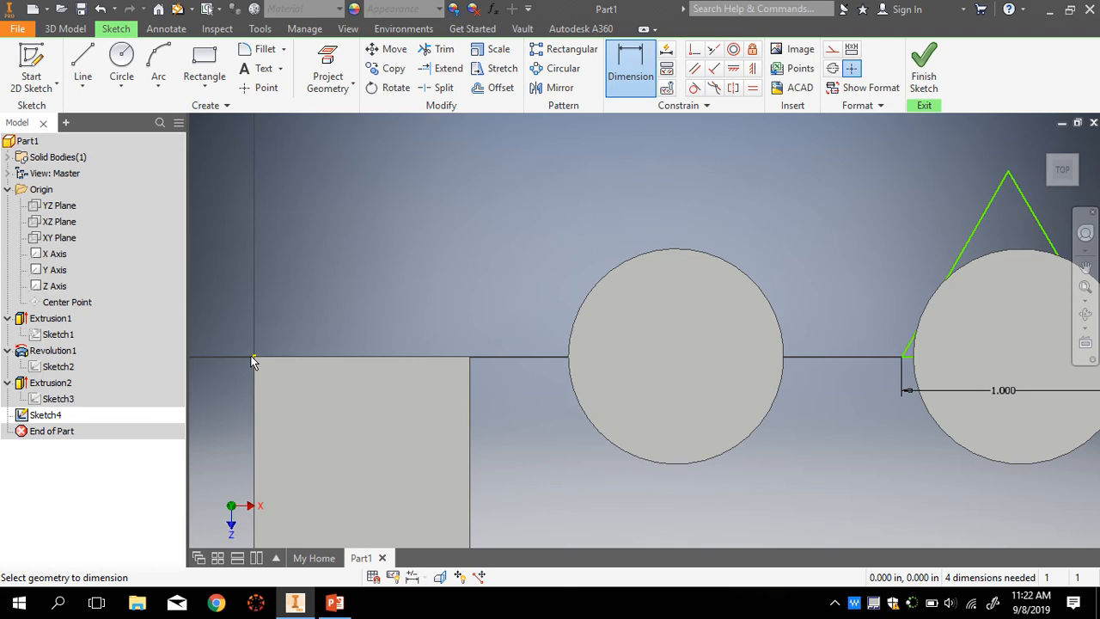
{"action": "left_click", "coordinate": [256, 367]}
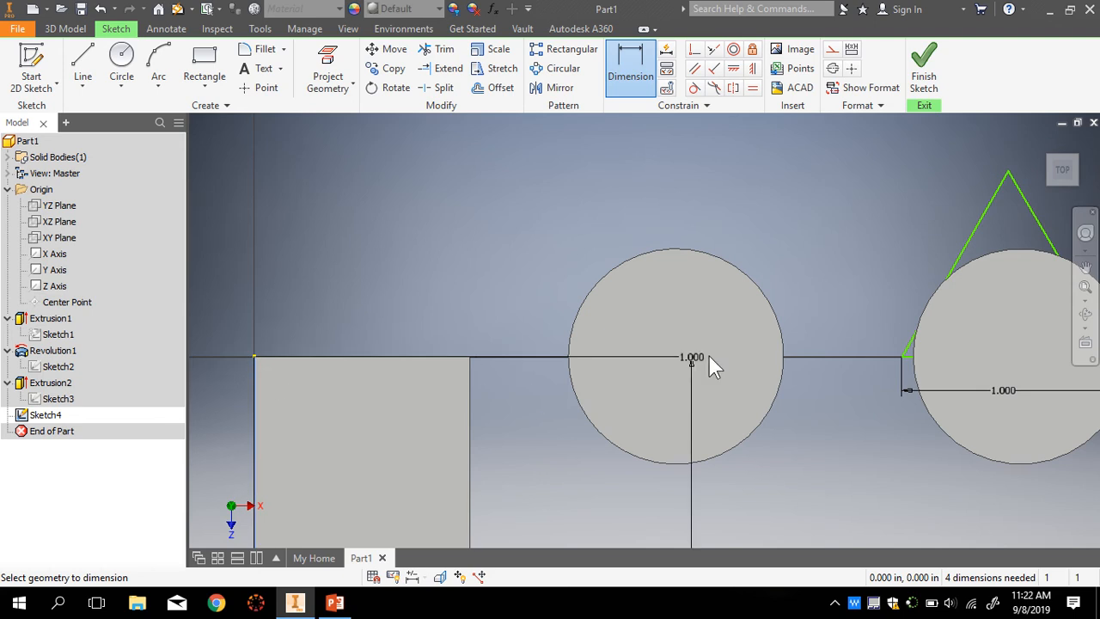
{"action": "left_click", "coordinate": [901, 359]}
{"action": "scroll", "coordinate": [795, 460], "scroll_direction": "down", "scroll_amount": 5}
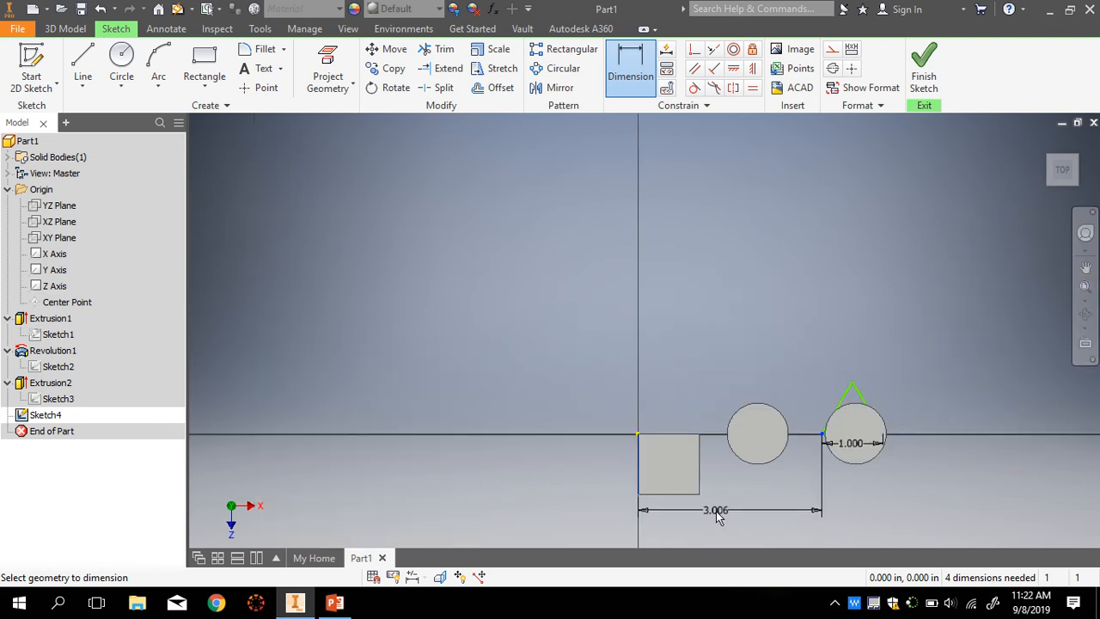
{"action": "left_click", "coordinate": [733, 507]}
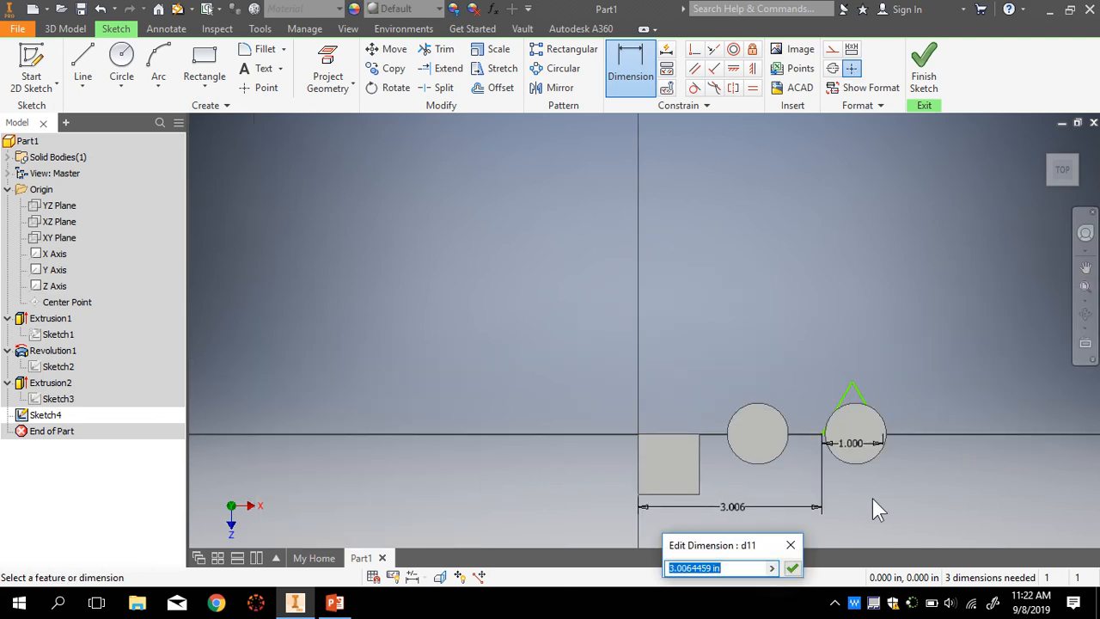
{"action": "key", "text": "BackSpace"}
{"action": "type", "text": "5"}
{"action": "key", "text": "Return"}
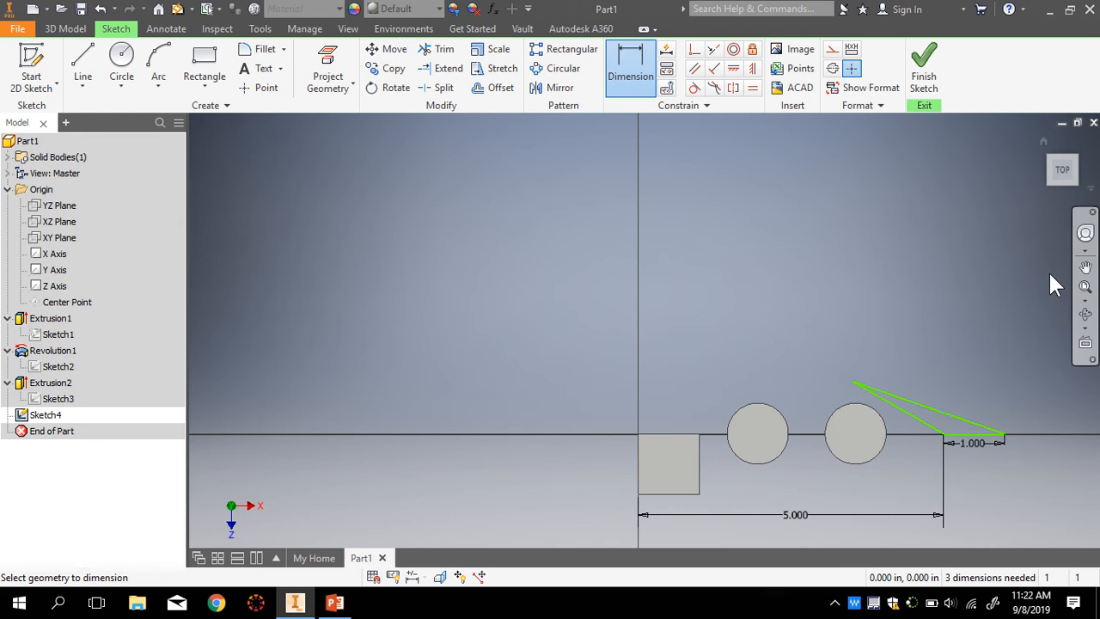
{"action": "scroll", "coordinate": [1019, 452], "scroll_direction": "down", "scroll_amount": 3}
{"action": "scroll", "coordinate": [1019, 452], "scroll_direction": "up", "scroll_amount": 3}
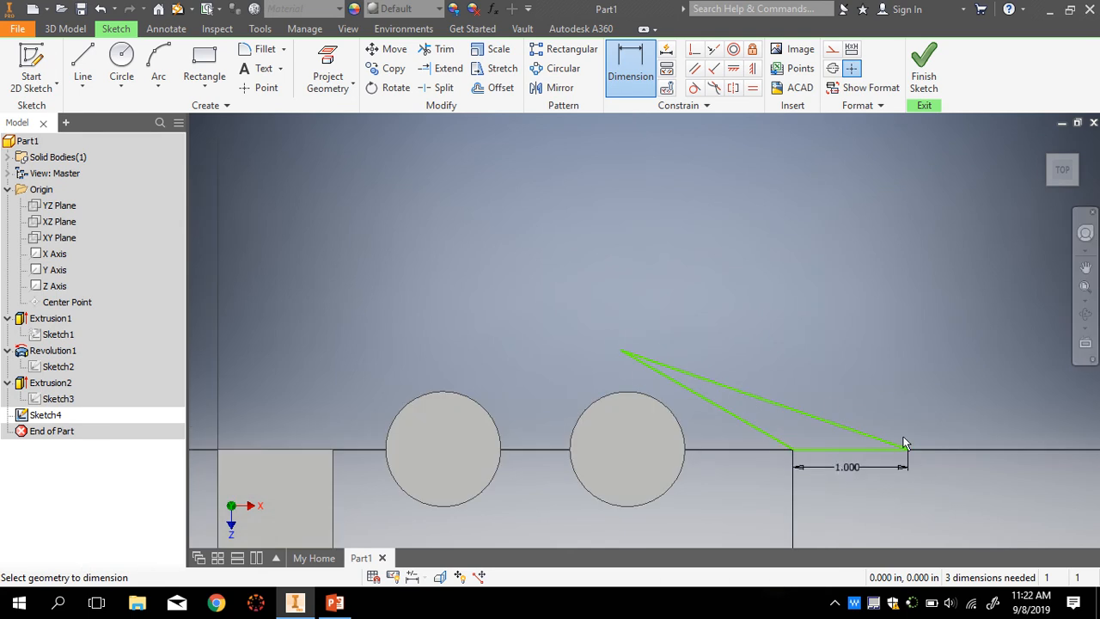
{"action": "scroll", "coordinate": [975, 479], "scroll_direction": "up", "scroll_amount": 2}
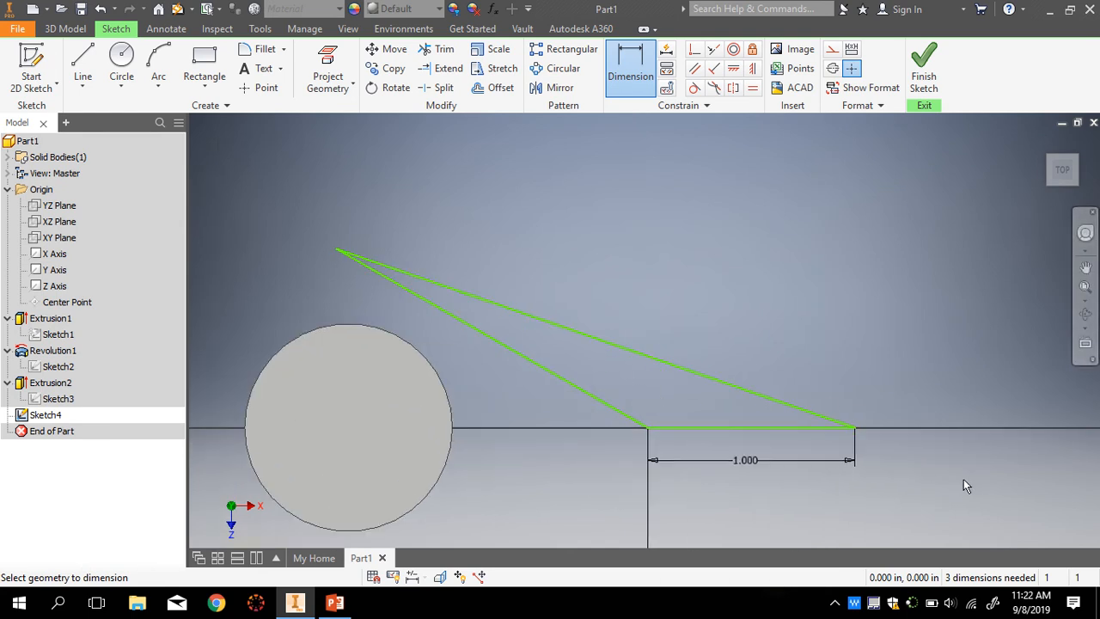
- Dimension the triangle's left base angle at 60°
{"action": "left_click", "coordinate": [634, 64]}
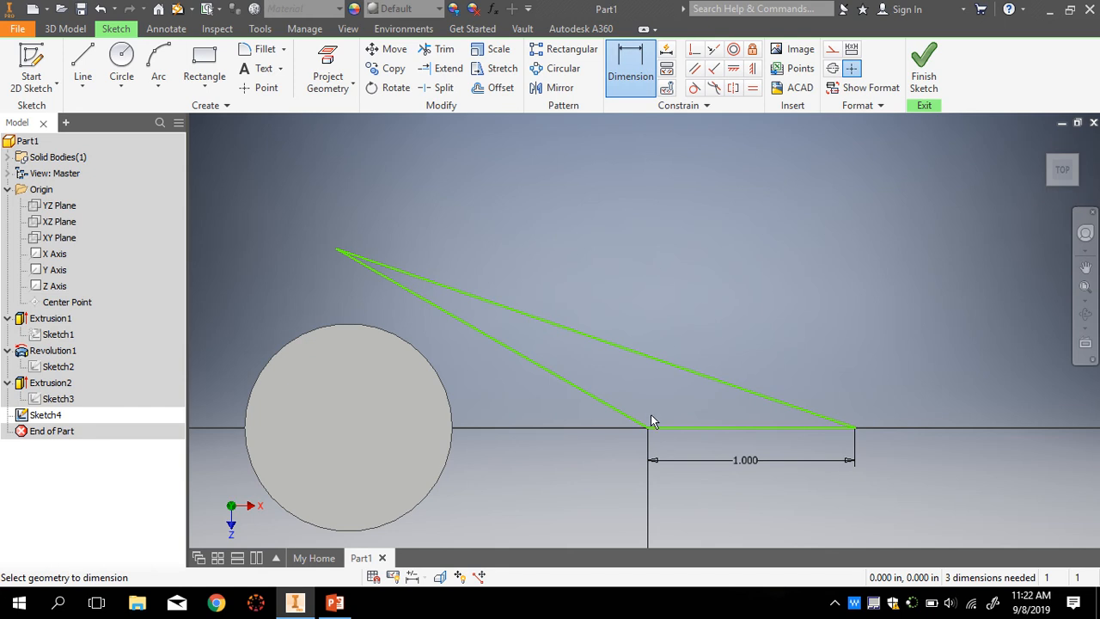
{"action": "left_click", "coordinate": [622, 412]}
{"action": "left_click", "coordinate": [683, 427]}
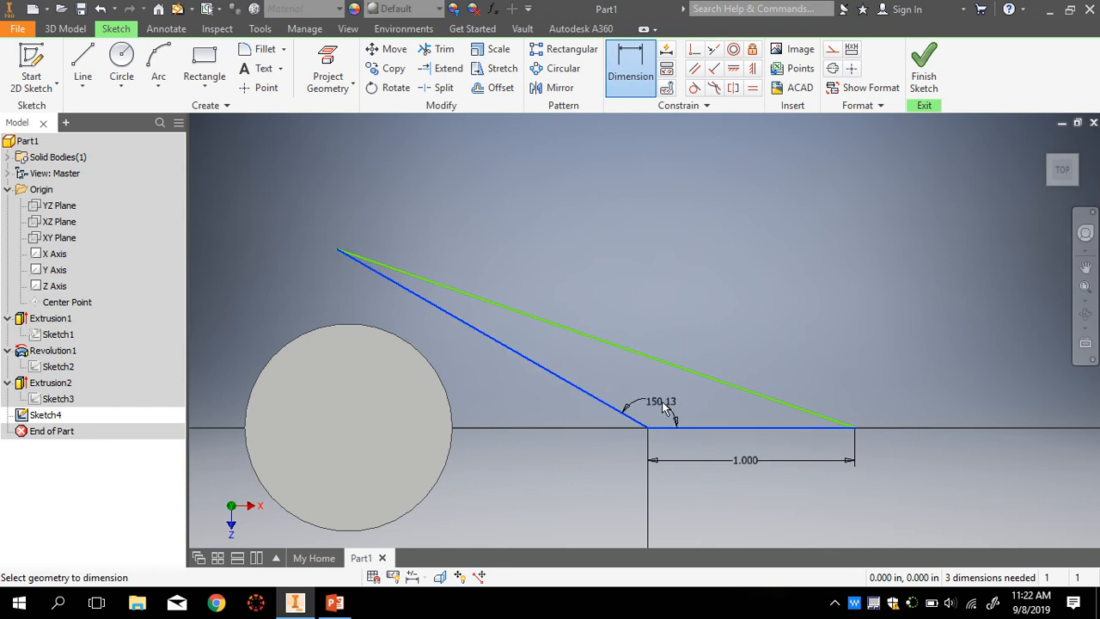
{"action": "left_click", "coordinate": [661, 410]}
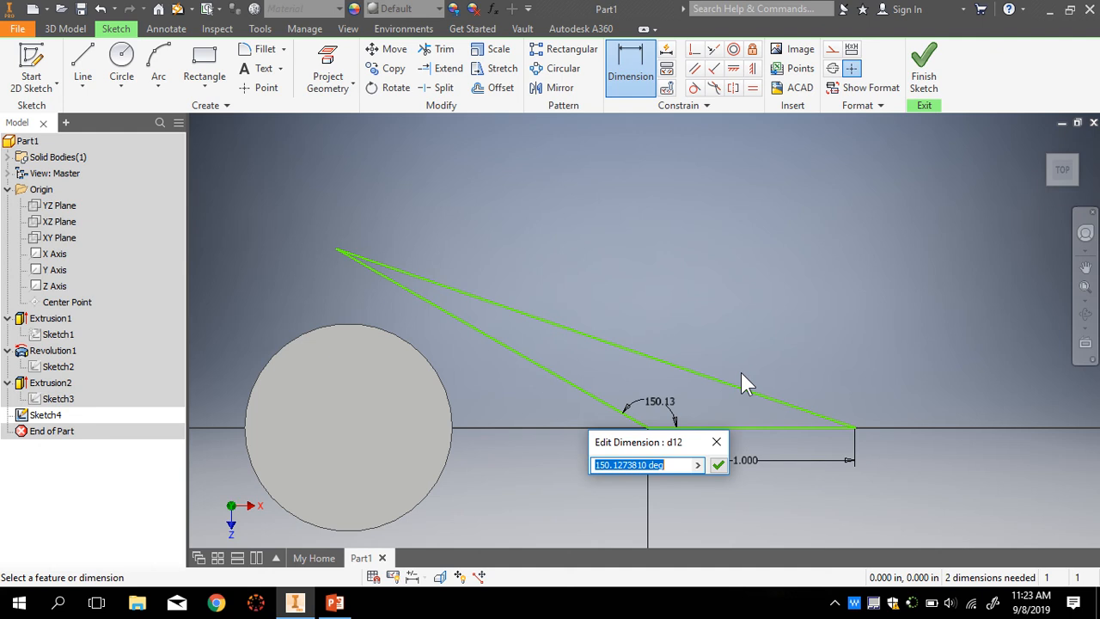
{"action": "type", "text": "60"}
{"action": "key", "text": "Return"}
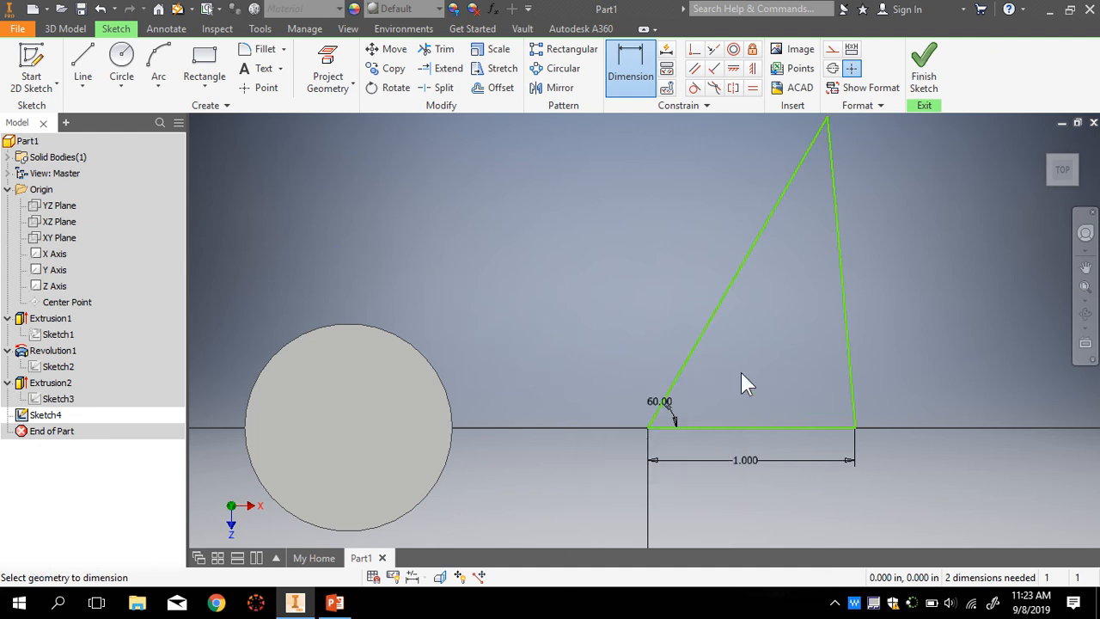
{"action": "scroll", "coordinate": [740, 372], "scroll_direction": "down", "scroll_amount": 3}
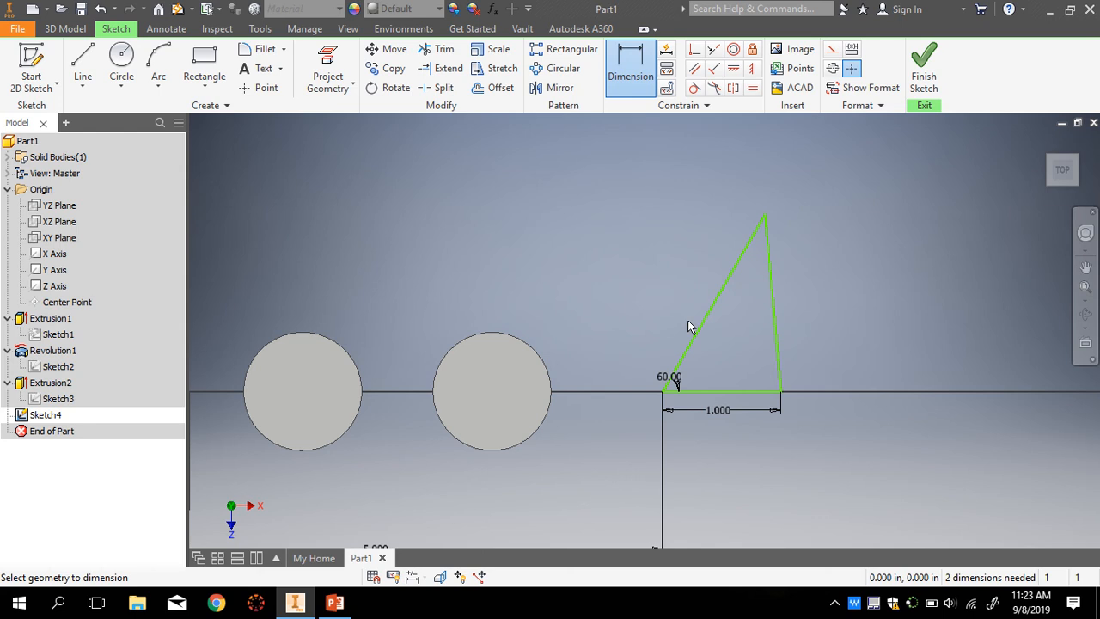
- Dimension the right base angle at 30°, then edit it to 60°
{"action": "left_click", "coordinate": [778, 325]}
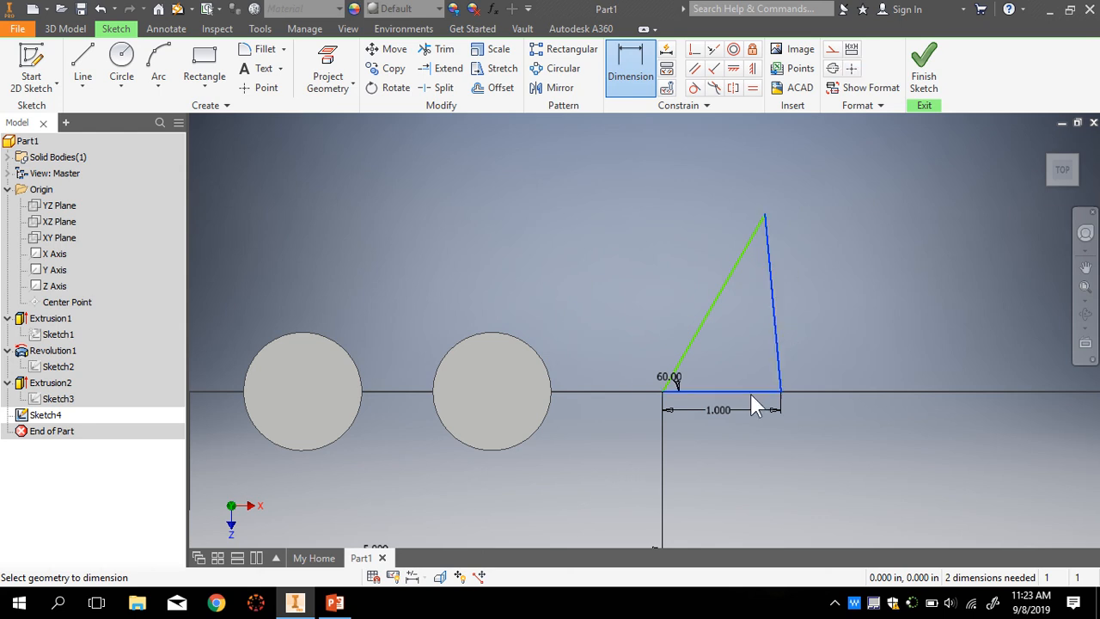
{"action": "left_click", "coordinate": [751, 394]}
{"action": "left_click", "coordinate": [751, 372]}
{"action": "type", "text": "3"}
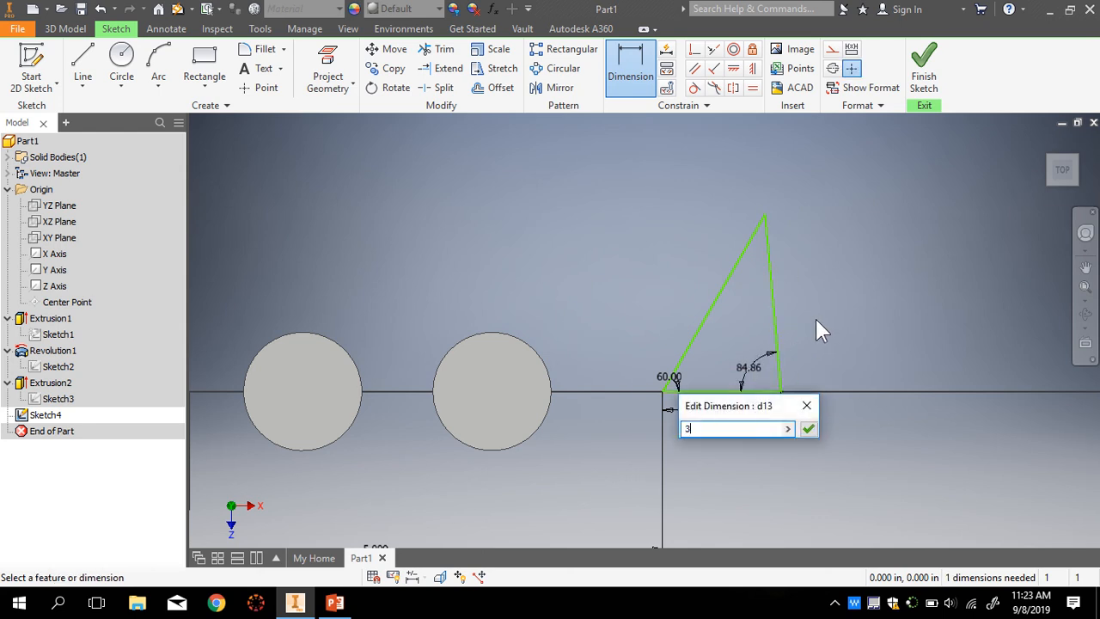
{"action": "type", "text": "0"}
{"action": "key", "text": "Return"}
{"action": "scroll", "coordinate": [757, 374], "scroll_direction": "down", "scroll_amount": 2}
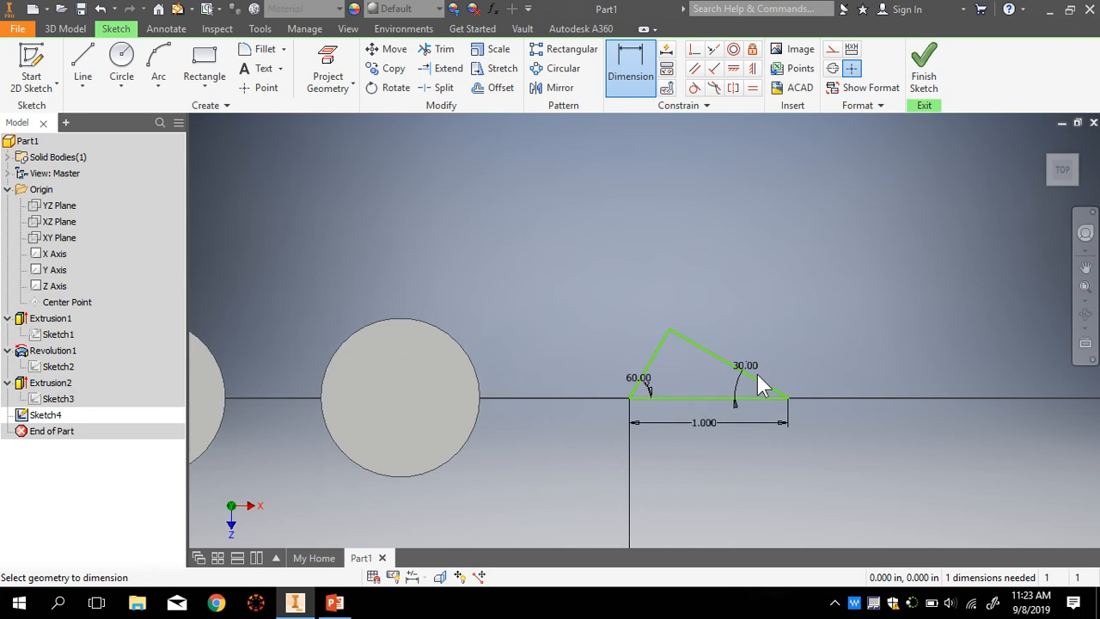
{"action": "scroll", "coordinate": [748, 369], "scroll_direction": "down", "scroll_amount": 2}
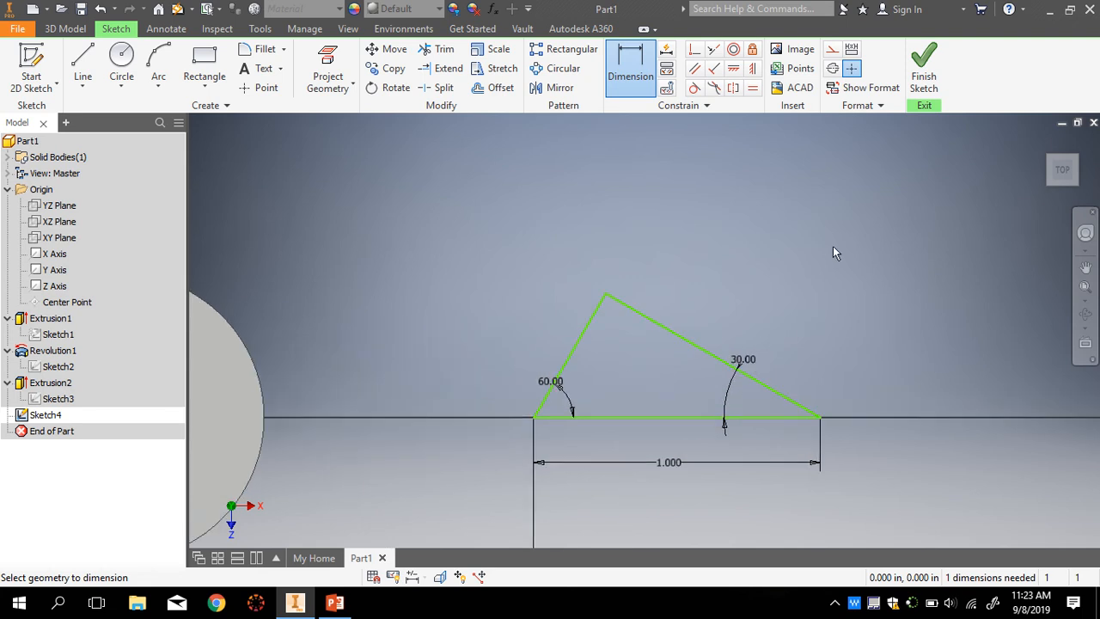
{"action": "key", "text": "Escape"}
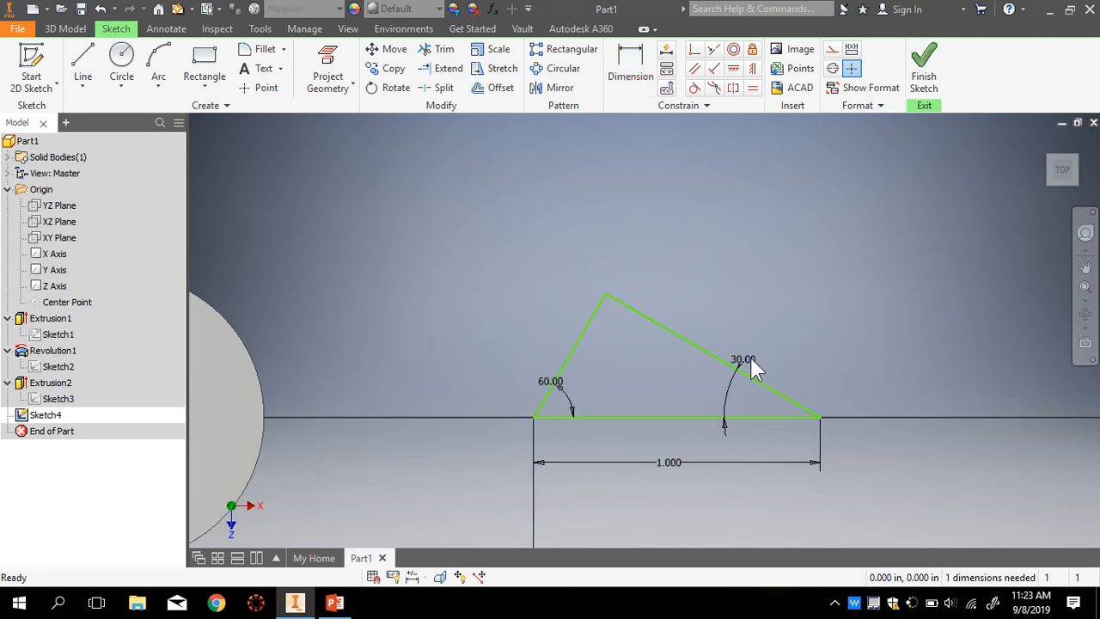
{"action": "double_click", "coordinate": [744, 358]}
{"action": "type", "text": "60"}
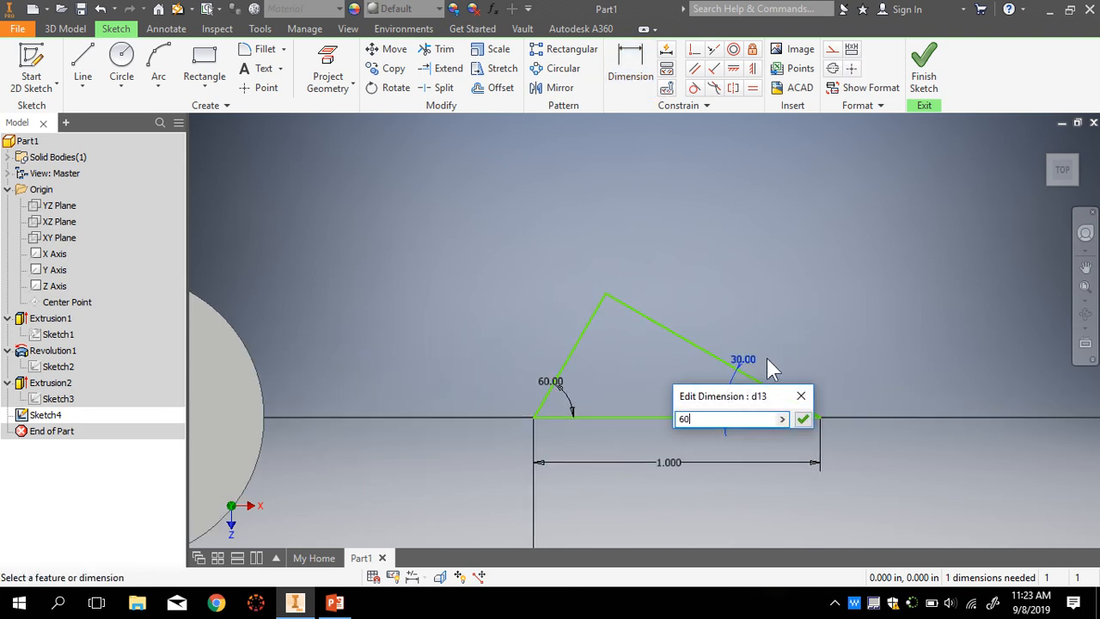
{"action": "key", "text": "Return"}
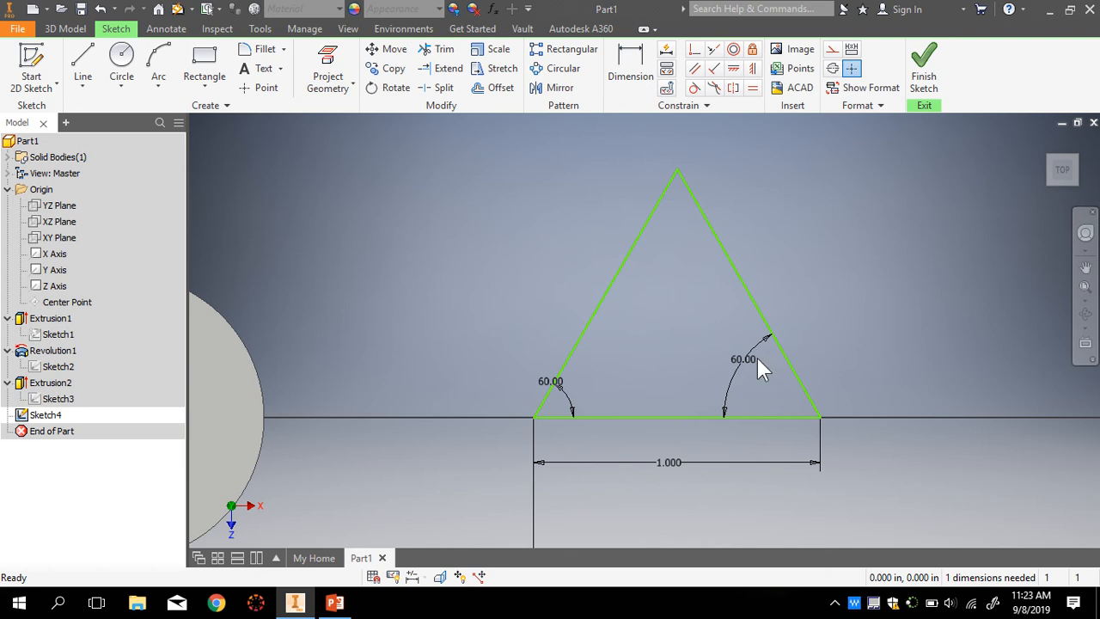
- Reposition both 60.00° angle labels and undo an accidental drag of the triangle's apex
{"action": "left_click_drag", "start_coordinate": [568, 383], "coordinate": [614, 393]}
{"action": "left_click_drag", "start_coordinate": [731, 358], "coordinate": [753, 385]}
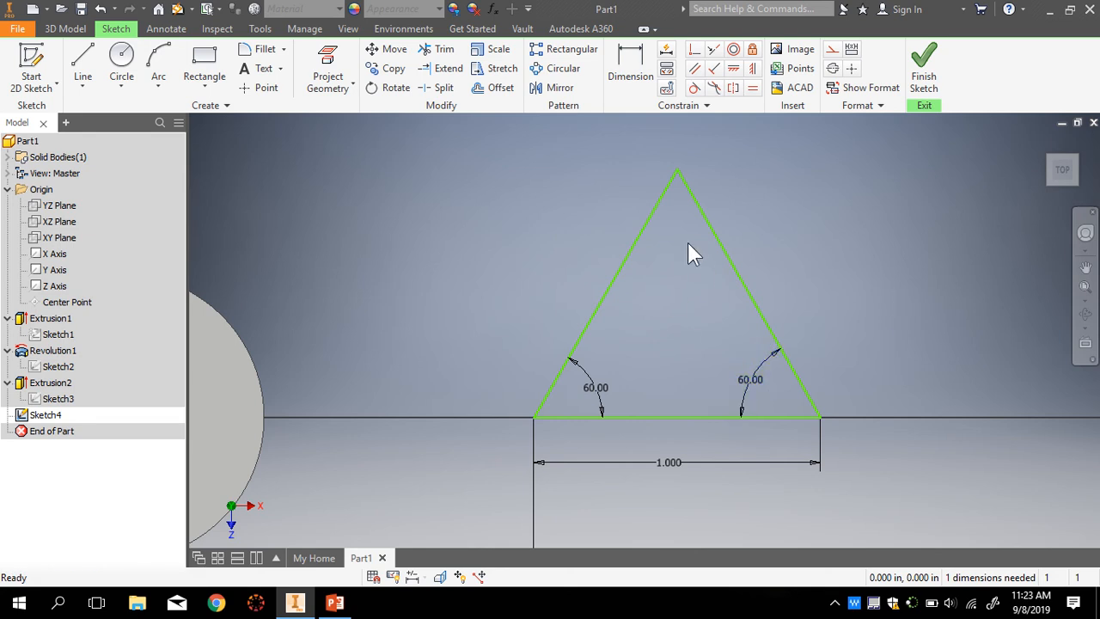
{"action": "left_click_drag", "start_coordinate": [676, 168], "coordinate": [701, 247]}
{"action": "key", "text": "ctrl+z"}
- Drag the triangle up so its base sits above the horizontal axis
{"action": "scroll", "coordinate": [768, 334], "scroll_direction": "up", "scroll_amount": 3}
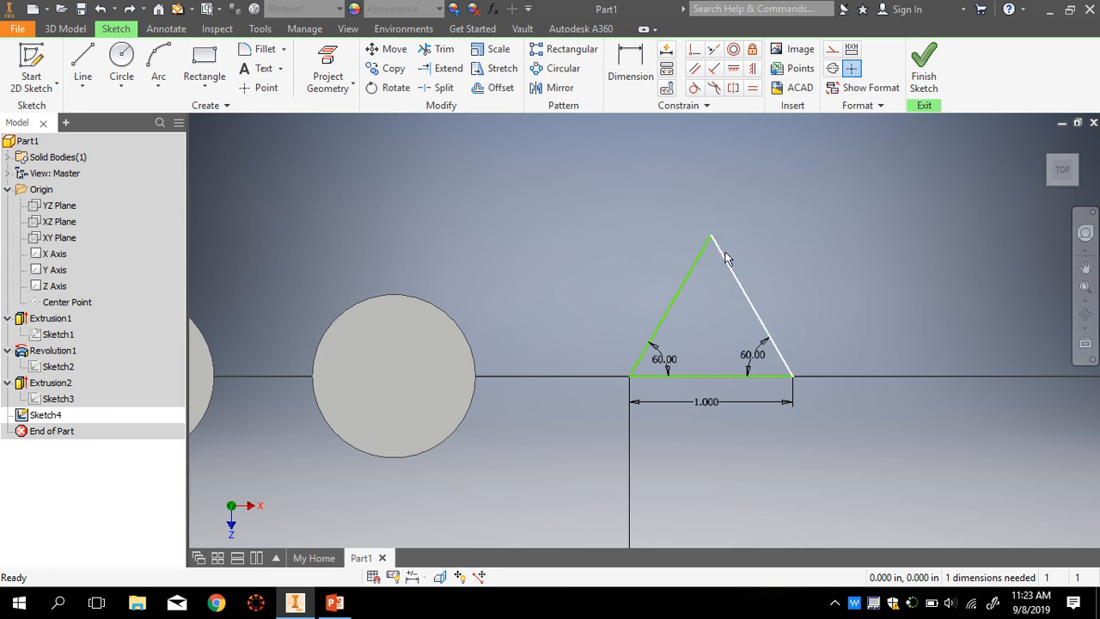
{"action": "left_click_drag", "start_coordinate": [724, 253], "coordinate": [754, 392]}
{"action": "scroll", "coordinate": [706, 453], "scroll_direction": "up", "scroll_amount": 8}
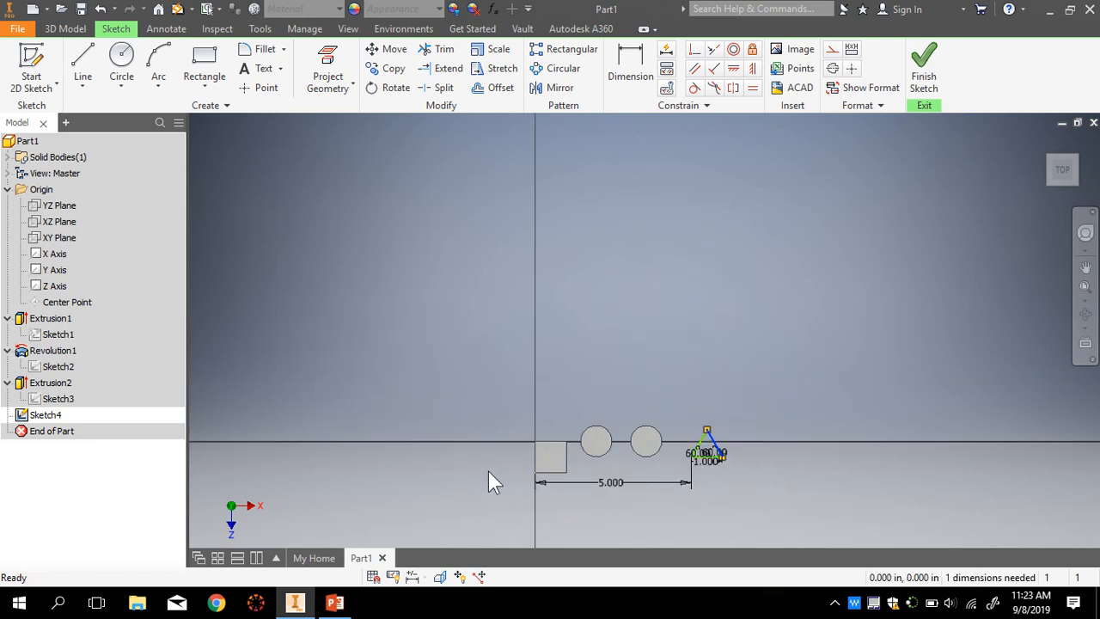
{"action": "scroll", "coordinate": [710, 397], "scroll_direction": "down", "scroll_amount": 5}
{"action": "scroll", "coordinate": [734, 493], "scroll_direction": "down", "scroll_amount": 5}
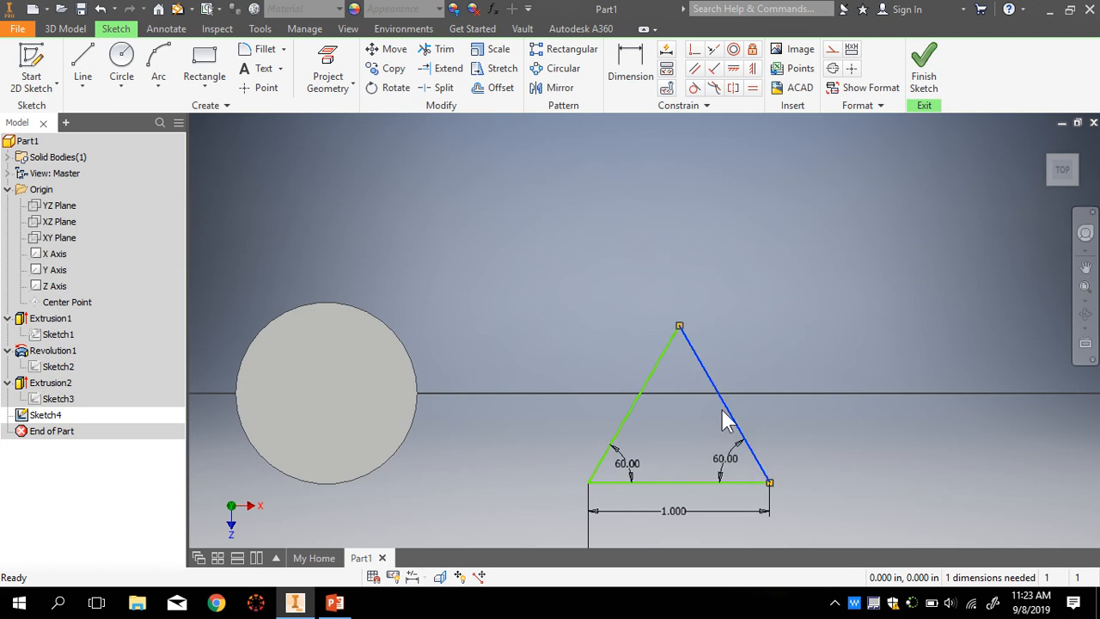
{"action": "left_click_drag", "start_coordinate": [711, 382], "coordinate": [710, 237]}
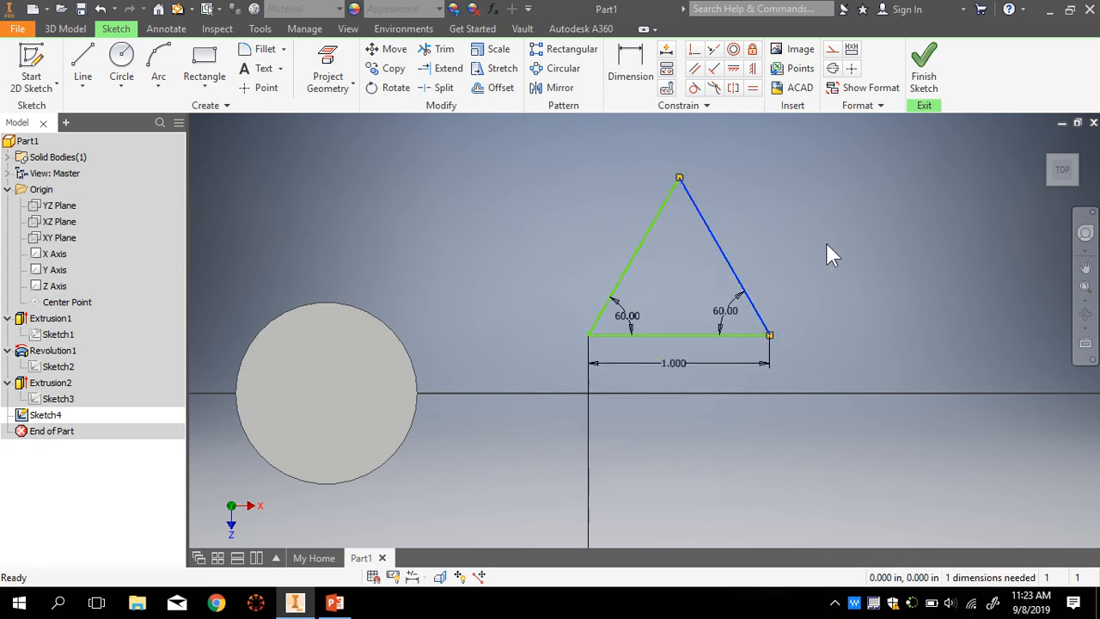
- Try dimensioning from the square's top edge to the triangle, dismissing the resulting warning
{"action": "left_click", "coordinate": [630, 64]}
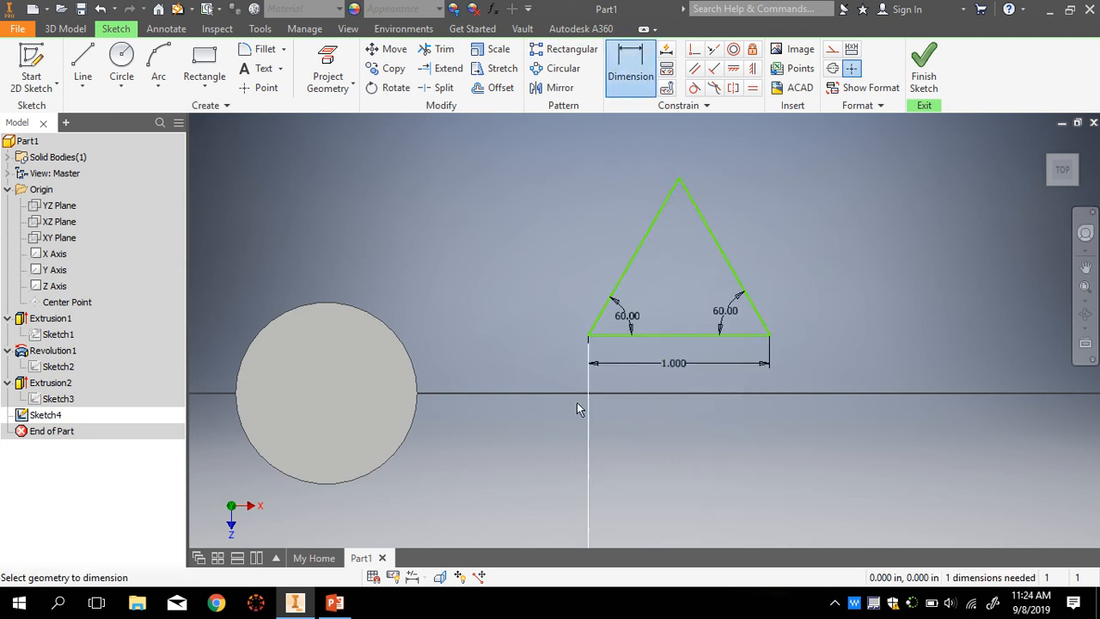
{"action": "scroll", "coordinate": [529, 442], "scroll_direction": "up", "scroll_amount": 5}
{"action": "scroll", "coordinate": [322, 450], "scroll_direction": "down", "scroll_amount": 3}
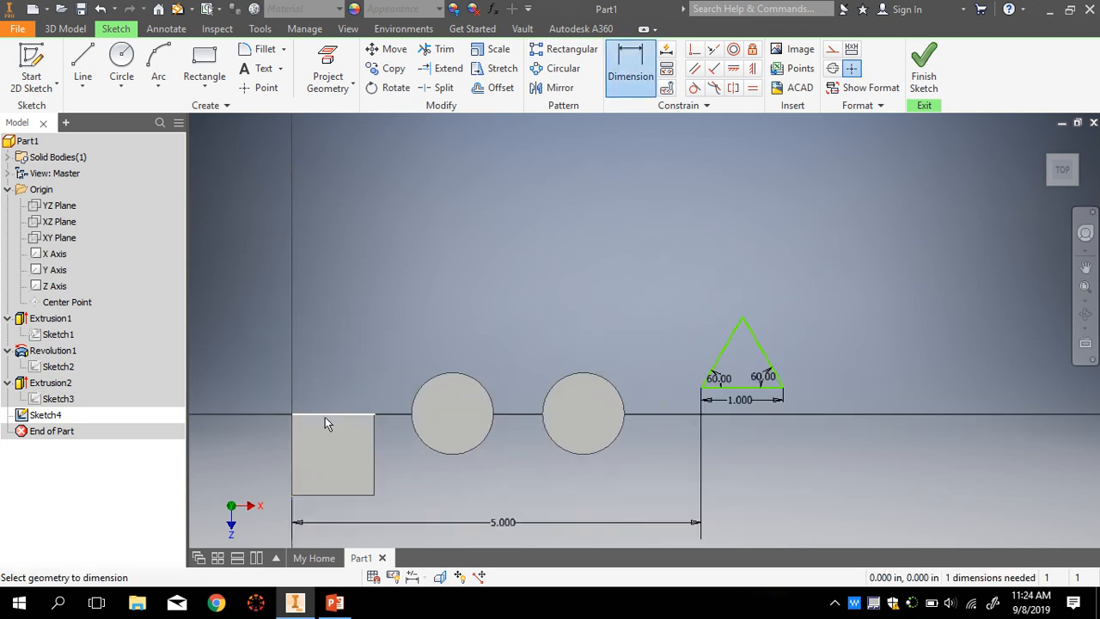
{"action": "left_click", "coordinate": [324, 417]}
{"action": "scroll", "coordinate": [722, 413], "scroll_direction": "down", "scroll_amount": 3}
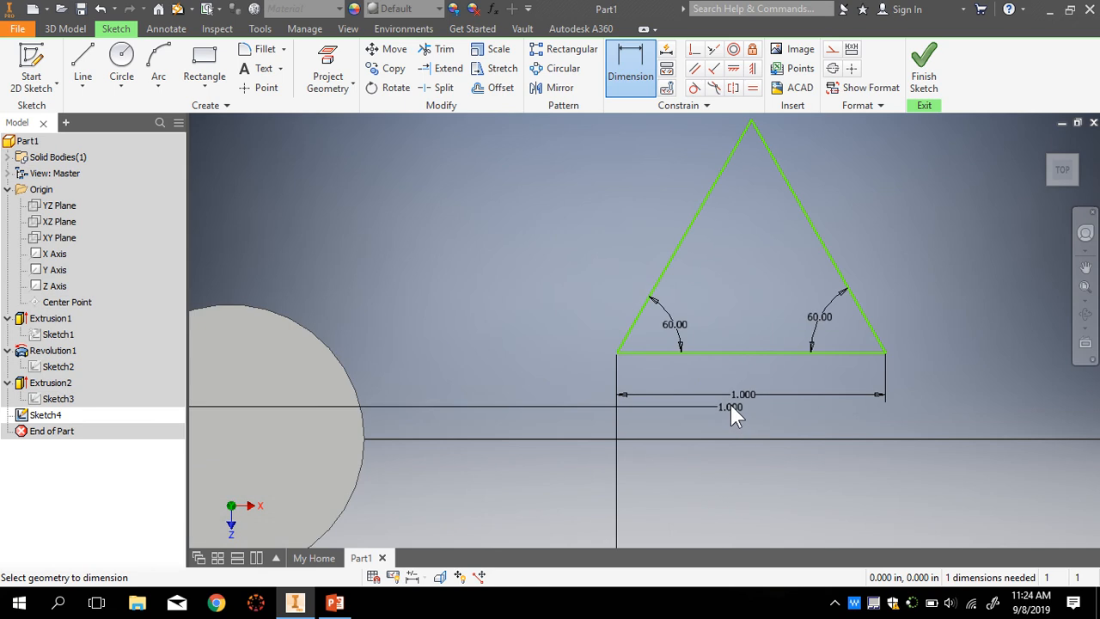
{"action": "left_click", "coordinate": [732, 354]}
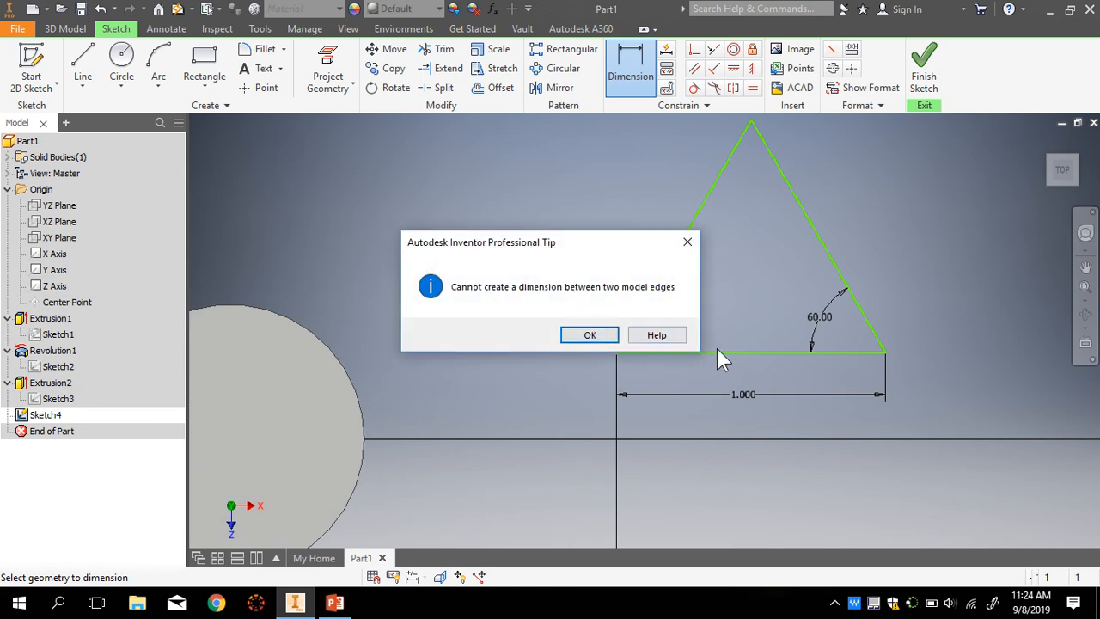
{"action": "key", "text": "Return"}
- Dimension the triangle's base to the horizontal line with a 0 distance
{"action": "scroll", "coordinate": [533, 464], "scroll_direction": "up", "scroll_amount": 5}
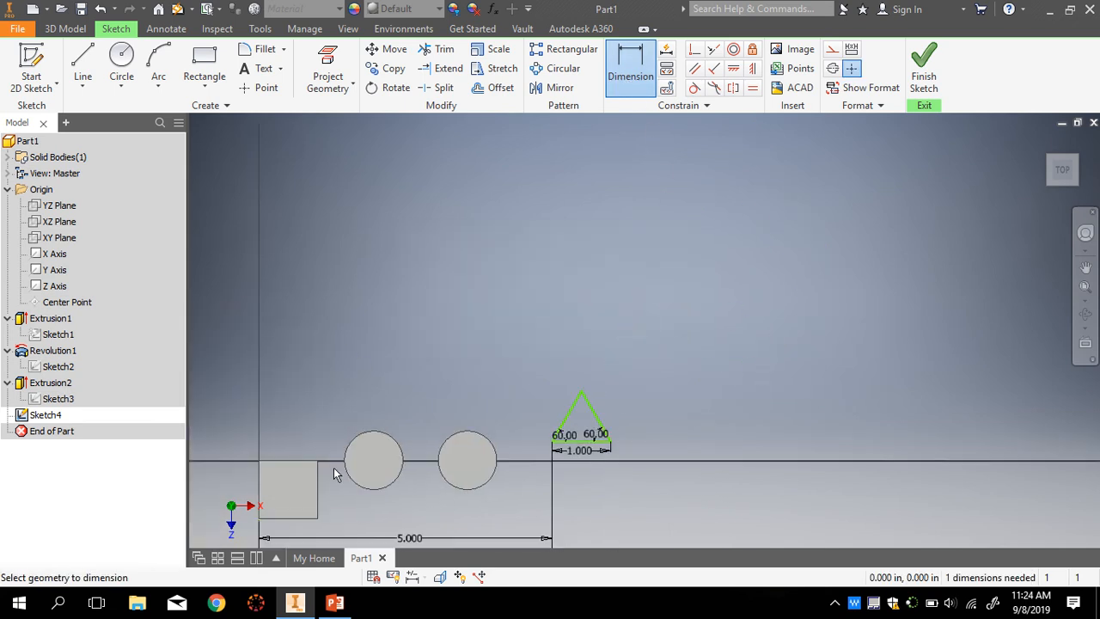
{"action": "scroll", "coordinate": [575, 460], "scroll_direction": "down", "scroll_amount": 3}
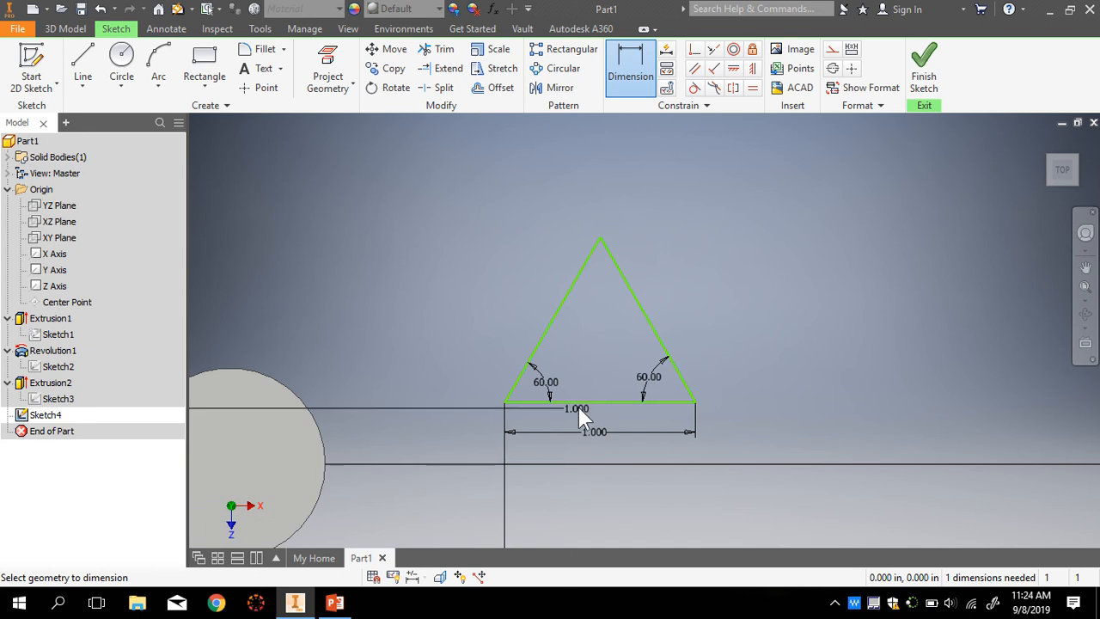
{"action": "left_click", "coordinate": [583, 402]}
{"action": "left_click", "coordinate": [438, 432]}
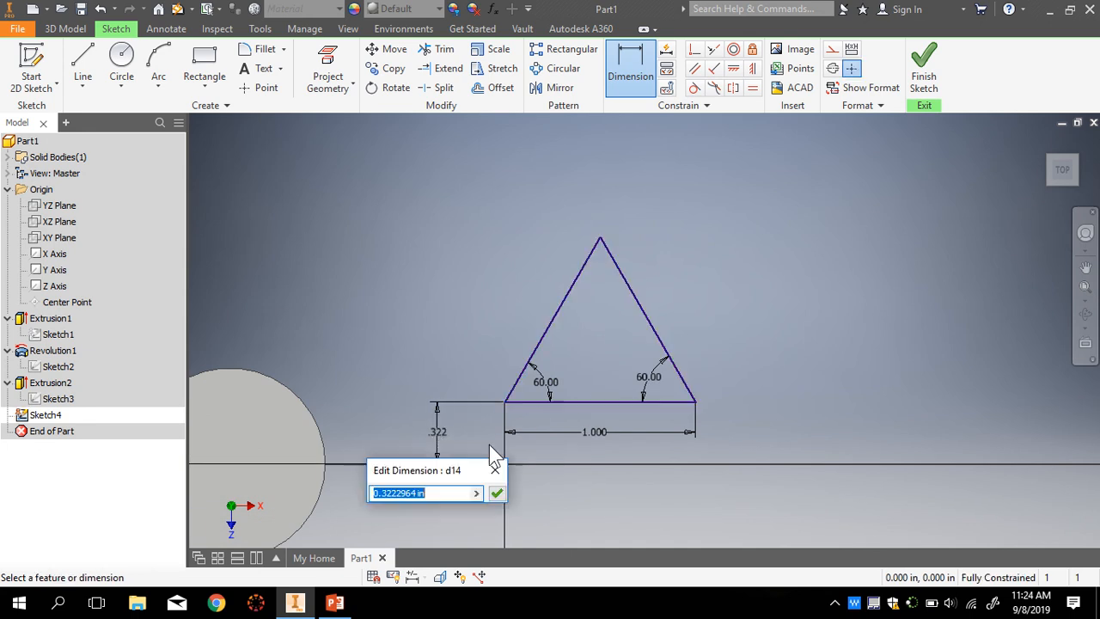
{"action": "type", "text": "0"}
{"action": "key", "text": "Return"}
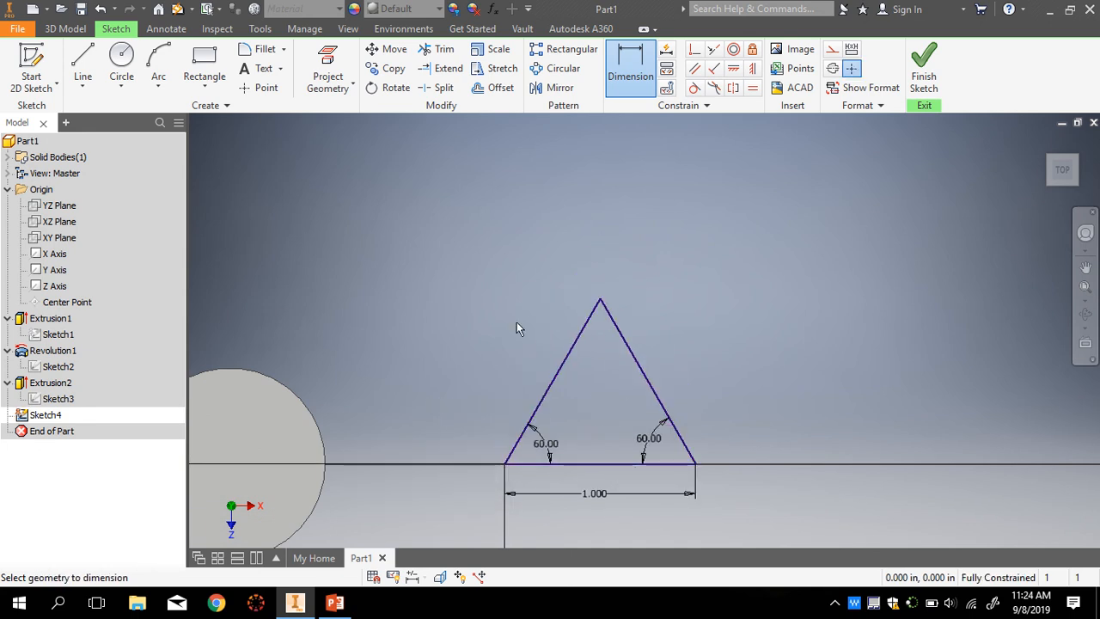
{"action": "scroll", "coordinate": [643, 487], "scroll_direction": "down", "scroll_amount": 1}
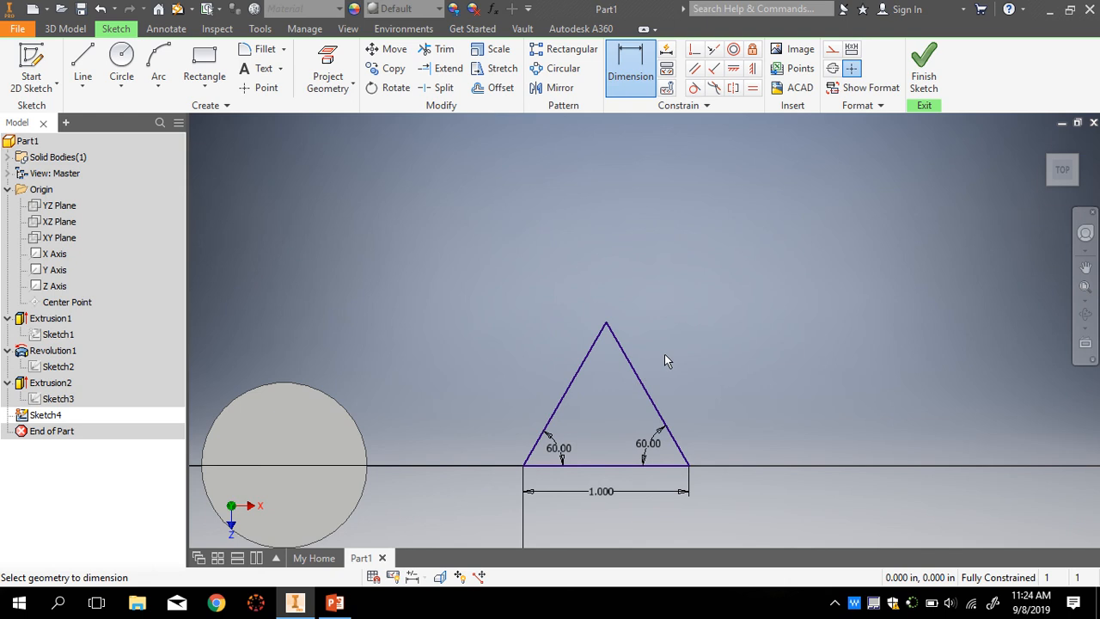
{"action": "key", "text": "Escape"}
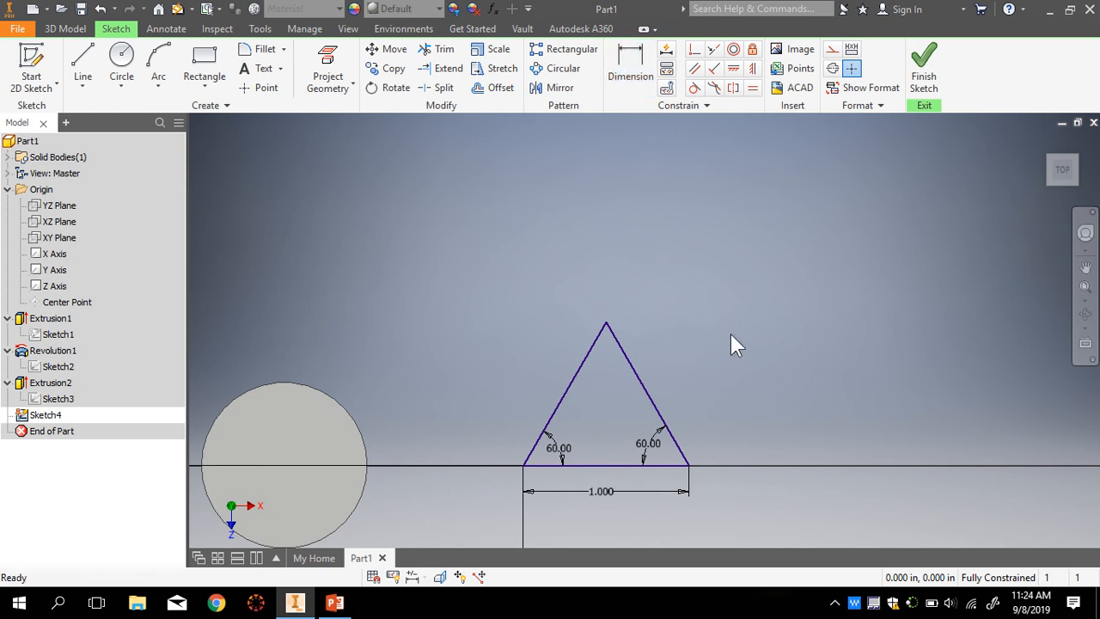
- Drag the triangle and line to confirm the sketch is now fully constrained
{"action": "left_click_drag", "start_coordinate": [634, 369], "coordinate": [598, 350]}
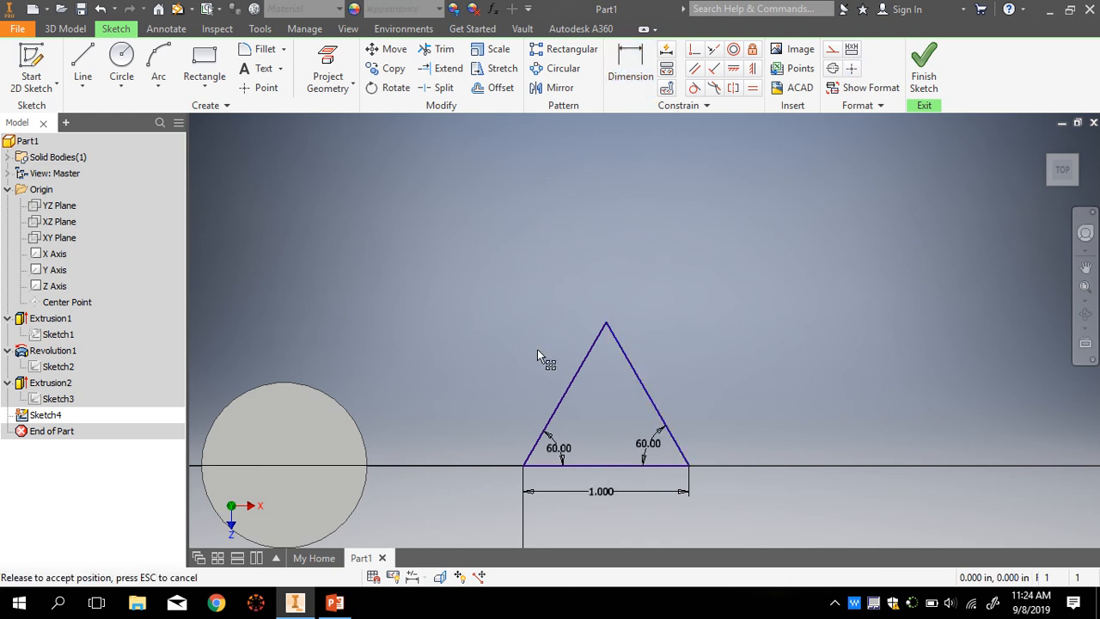
{"action": "left_click_drag", "start_coordinate": [544, 391], "coordinate": [549, 394]}
{"action": "scroll", "coordinate": [614, 419], "scroll_direction": "down", "scroll_amount": 1}
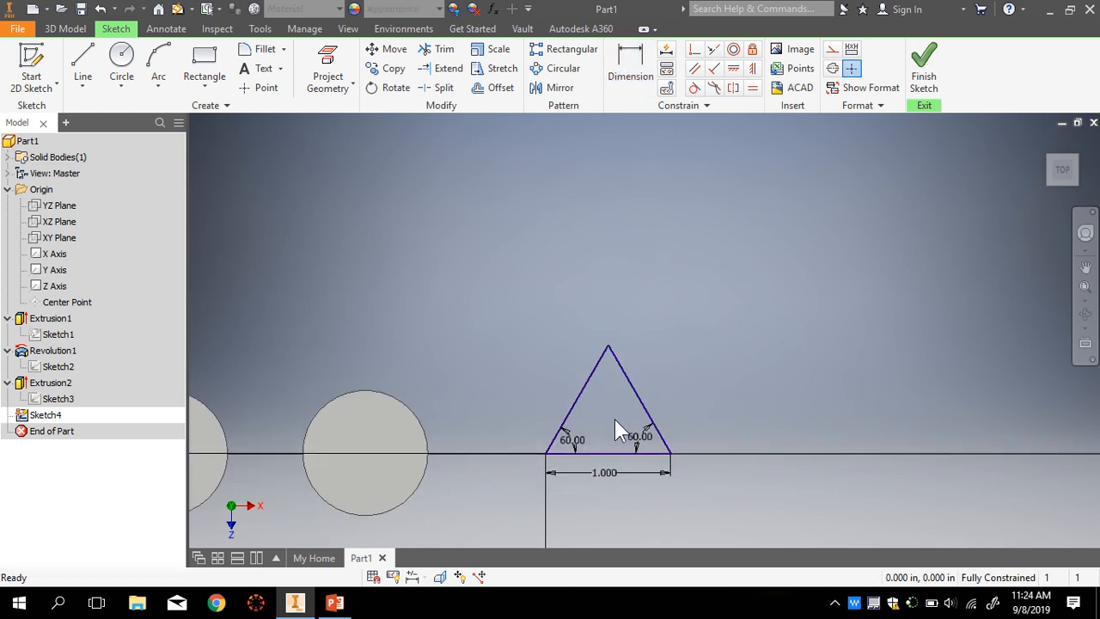
{"action": "scroll", "coordinate": [604, 478], "scroll_direction": "up", "scroll_amount": 2}
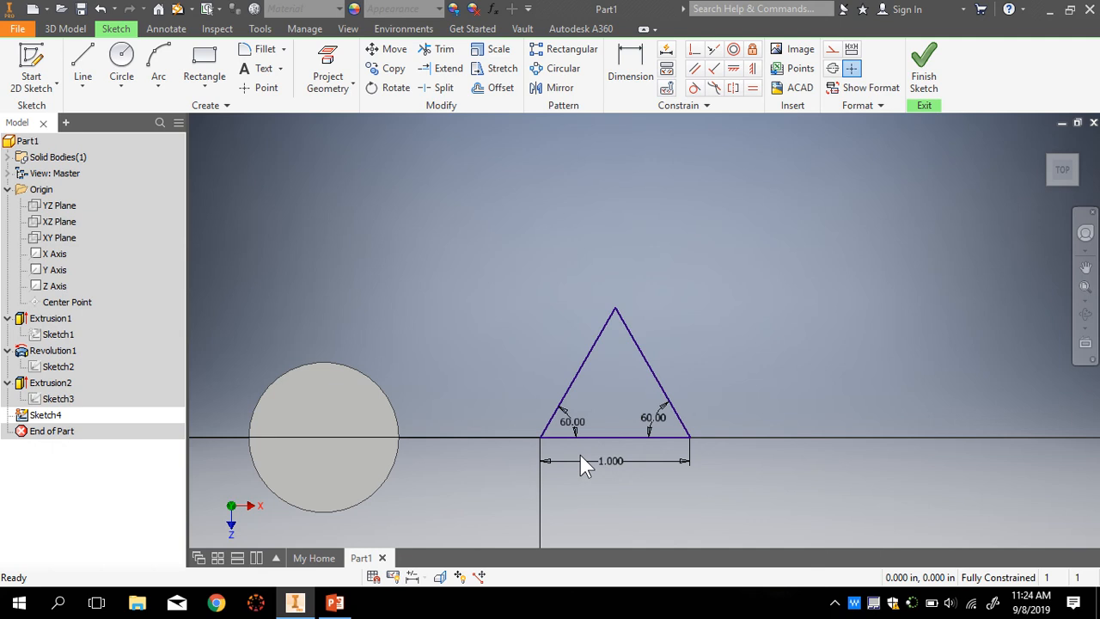
{"action": "scroll", "coordinate": [616, 432], "scroll_direction": "down", "scroll_amount": 3}
{"action": "scroll", "coordinate": [584, 519], "scroll_direction": "up", "scroll_amount": 2}
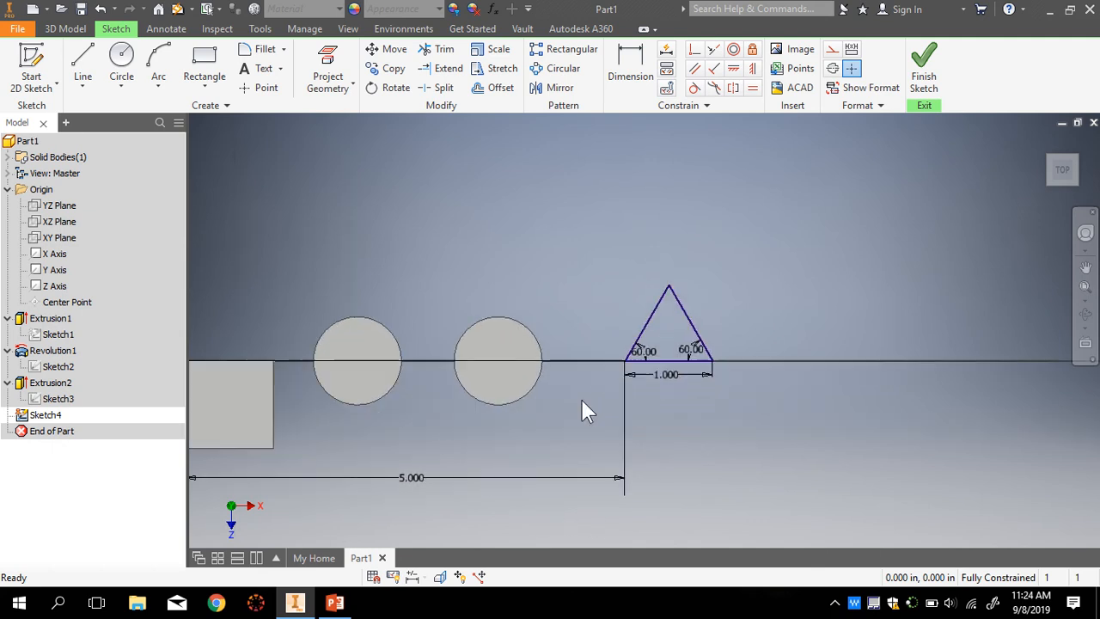
{"action": "scroll", "coordinate": [658, 327], "scroll_direction": "down", "scroll_amount": 3}
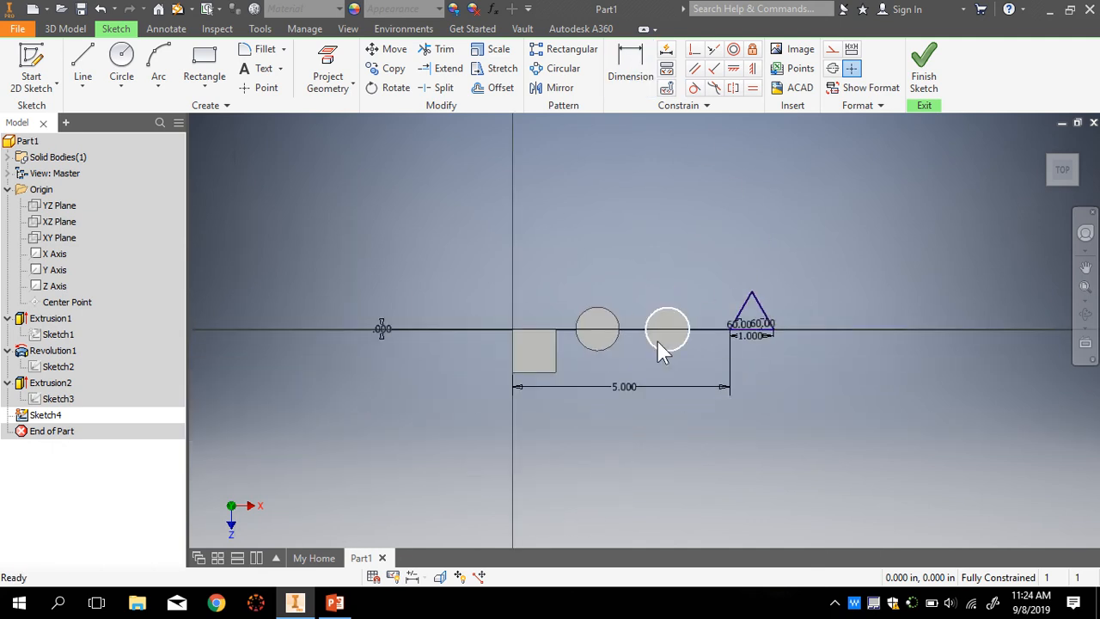
{"action": "scroll", "coordinate": [728, 307], "scroll_direction": "up", "scroll_amount": 2}
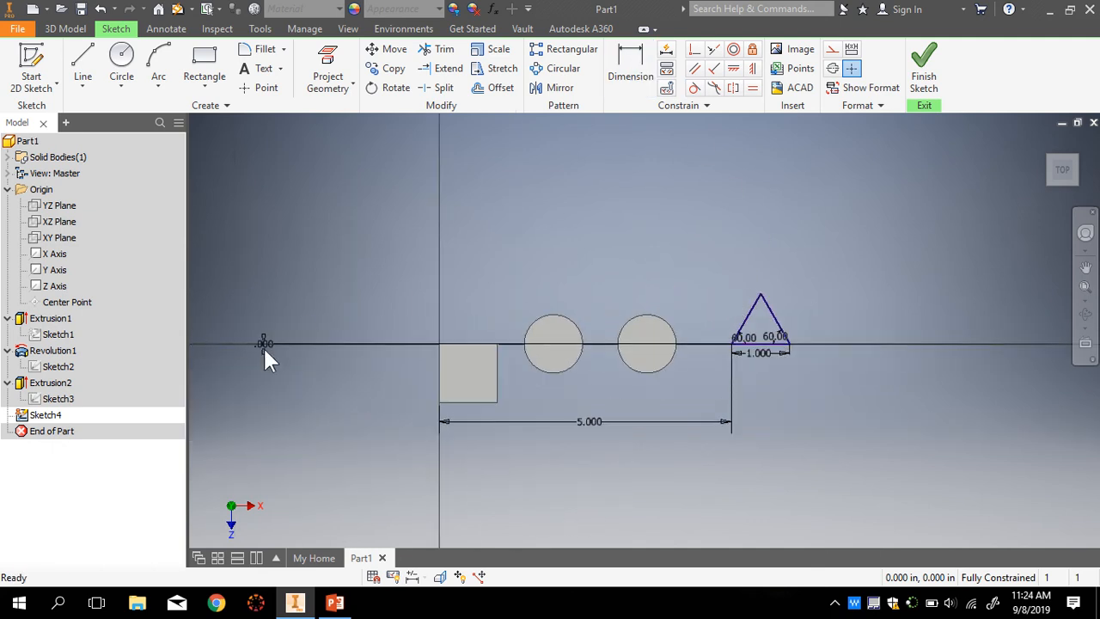
{"action": "left_click_drag", "start_coordinate": [263, 346], "coordinate": [696, 359]}
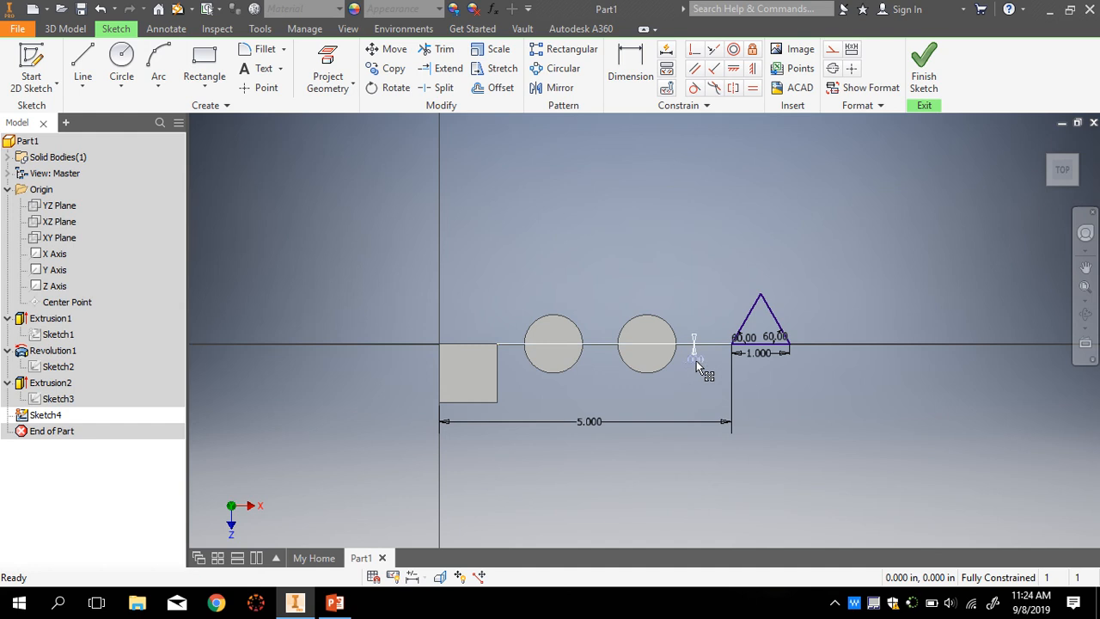
{"action": "left_click", "coordinate": [586, 422]}
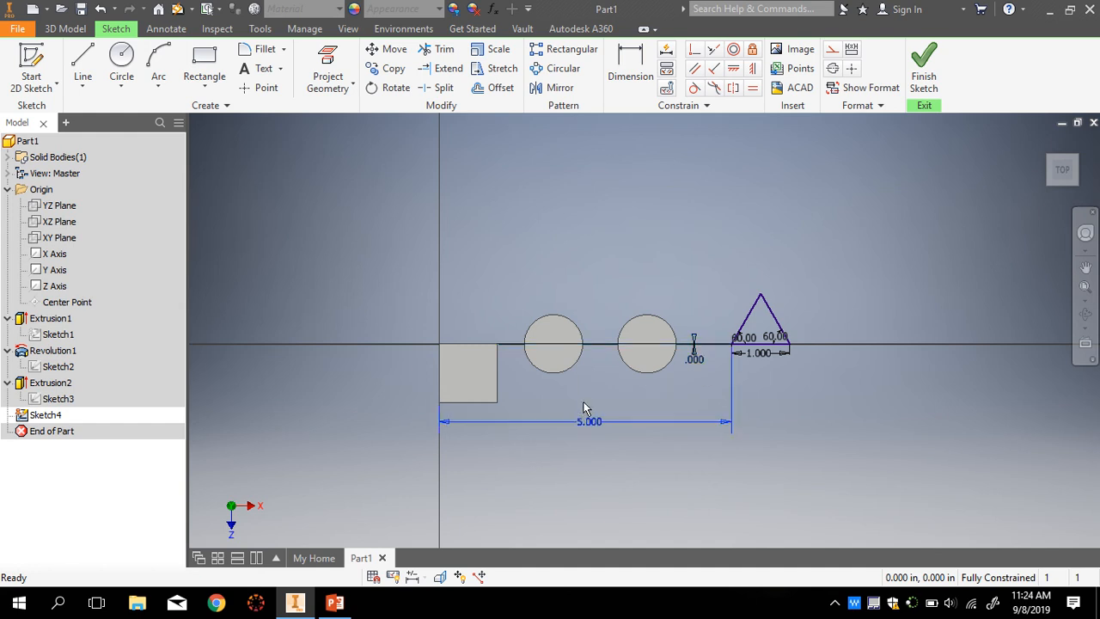
- Reposition both 60.00 angle labels and move the 1.000 dimension closer to the base
{"action": "scroll", "coordinate": [764, 352], "scroll_direction": "up", "scroll_amount": 5}
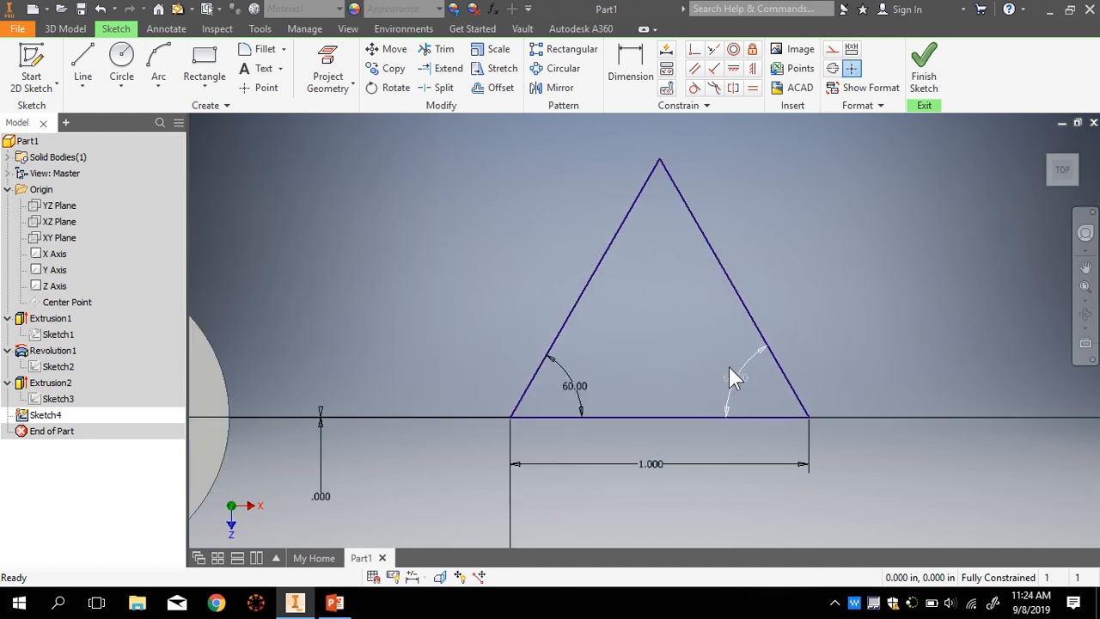
{"action": "left_click_drag", "start_coordinate": [581, 393], "coordinate": [602, 380]}
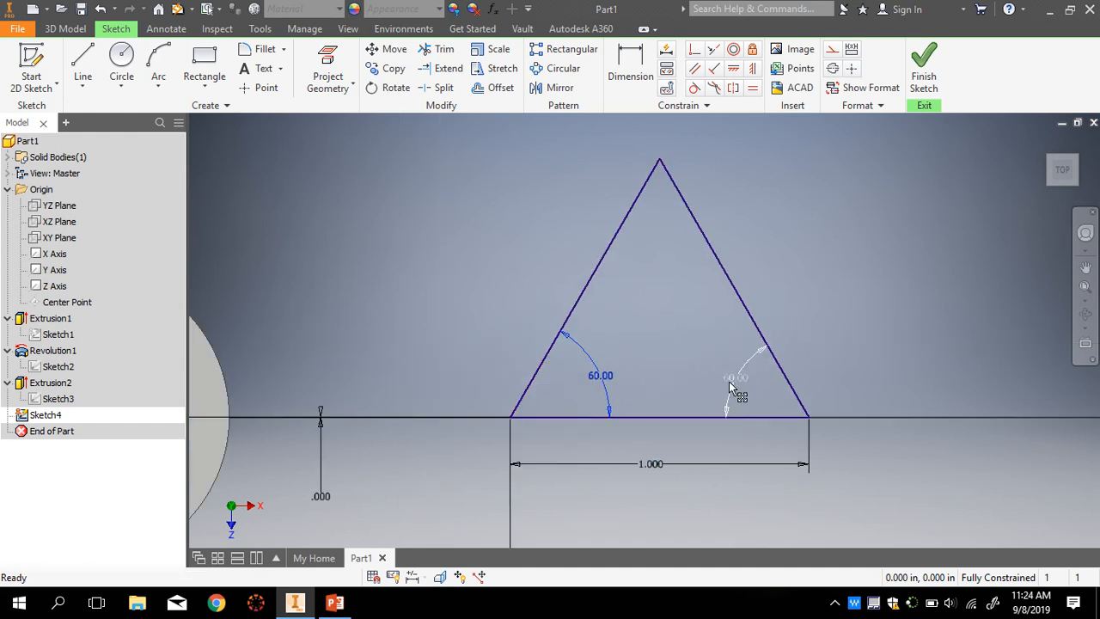
{"action": "left_click_drag", "start_coordinate": [735, 386], "coordinate": [713, 370]}
{"action": "left_click_drag", "start_coordinate": [651, 464], "coordinate": [655, 447]}
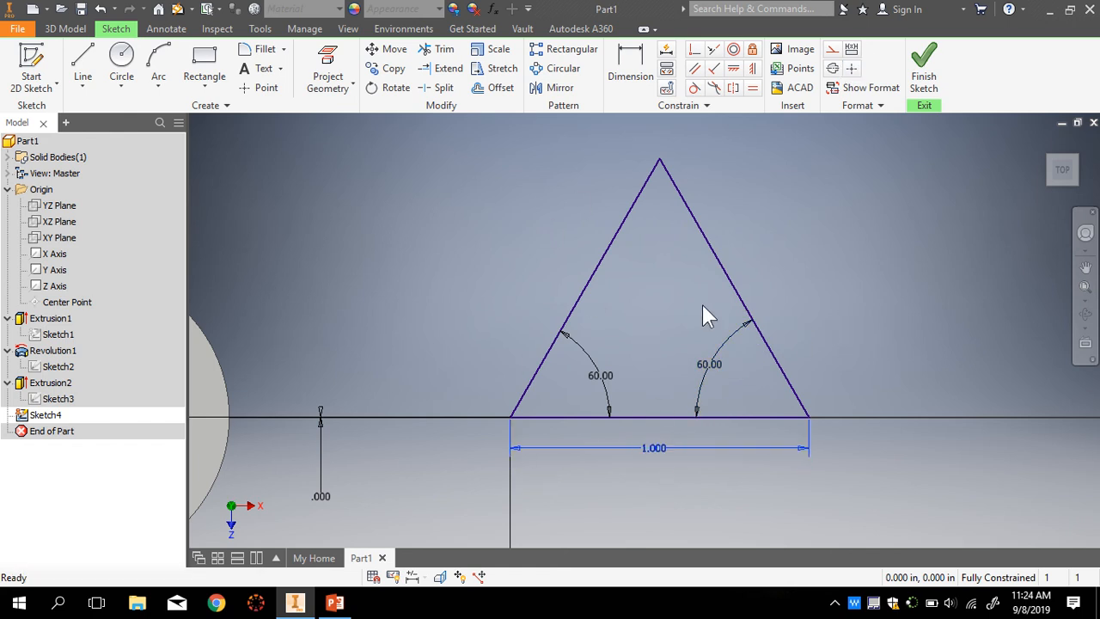
{"action": "left_click", "coordinate": [824, 280]}
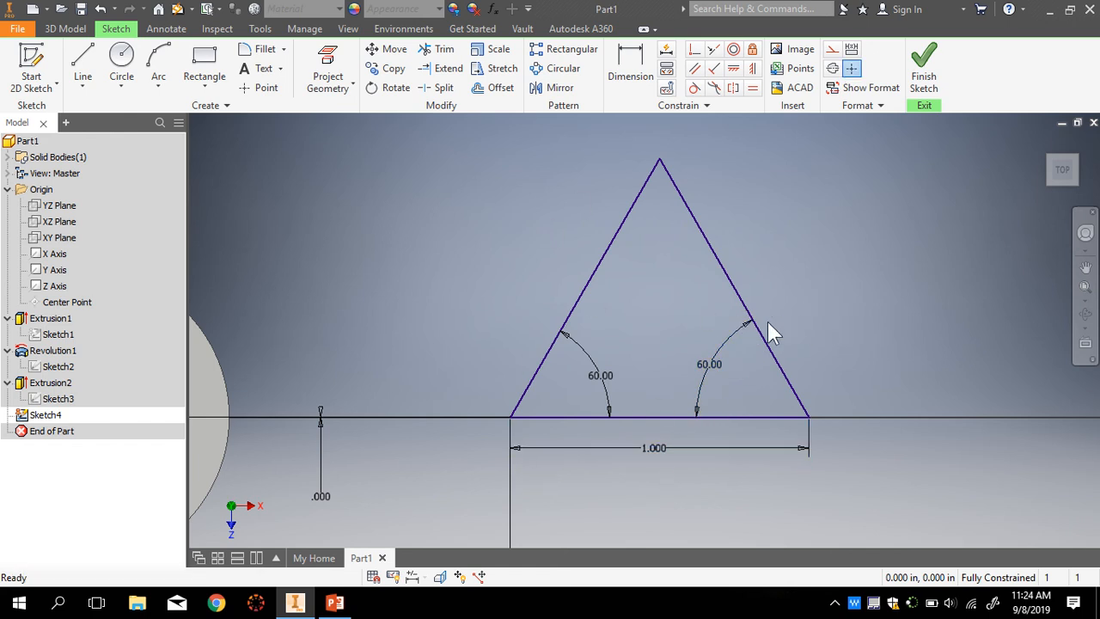
{"action": "scroll", "coordinate": [767, 321], "scroll_direction": "down", "scroll_amount": 2}
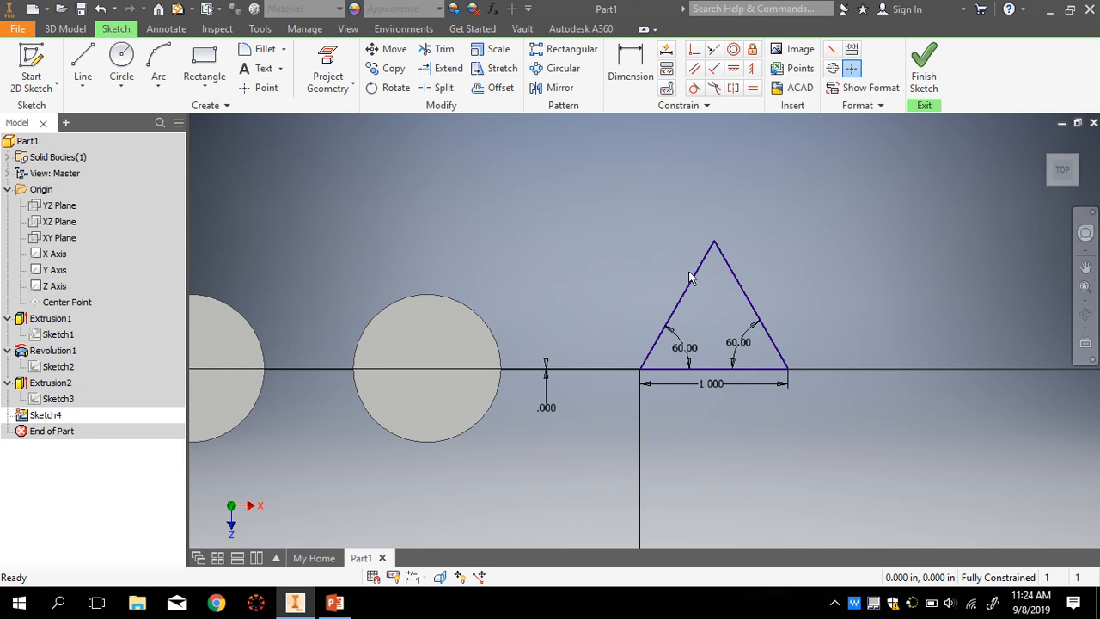
- Finish Sketch4 and start a Circle, so Inventor asks for a new sketch plane
{"action": "left_click", "coordinate": [927, 68]}
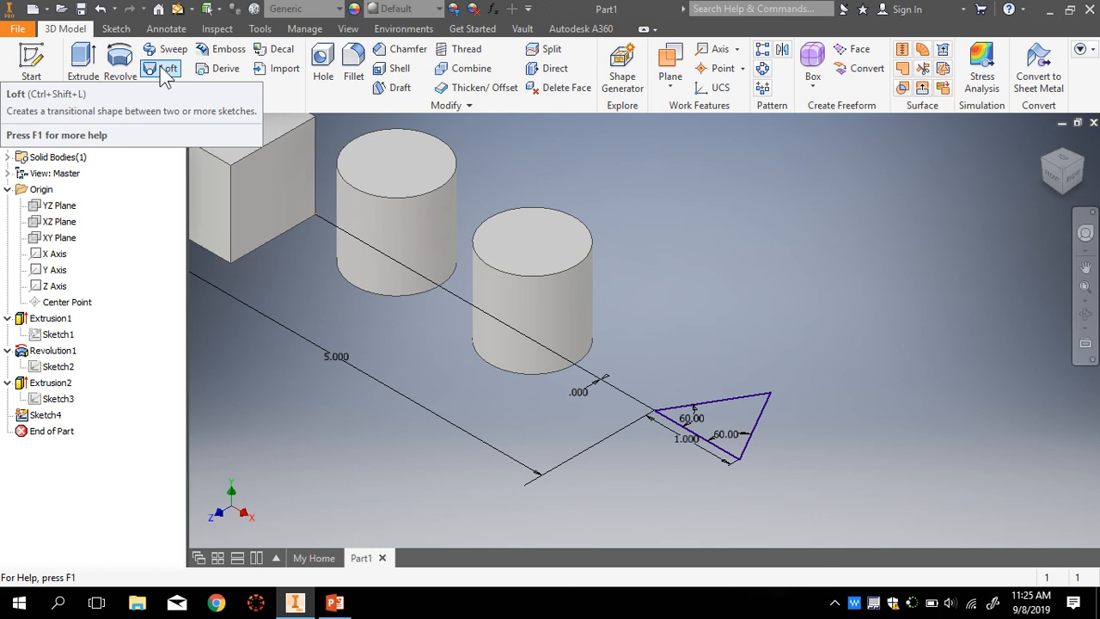
{"action": "left_click", "coordinate": [117, 29]}
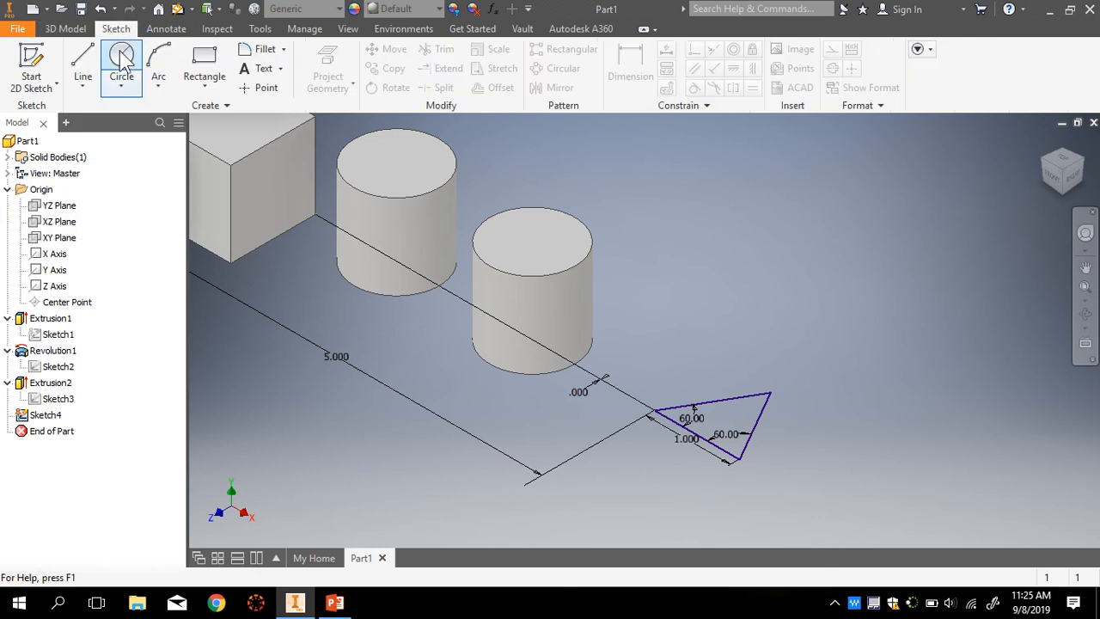
{"action": "left_click", "coordinate": [121, 59]}
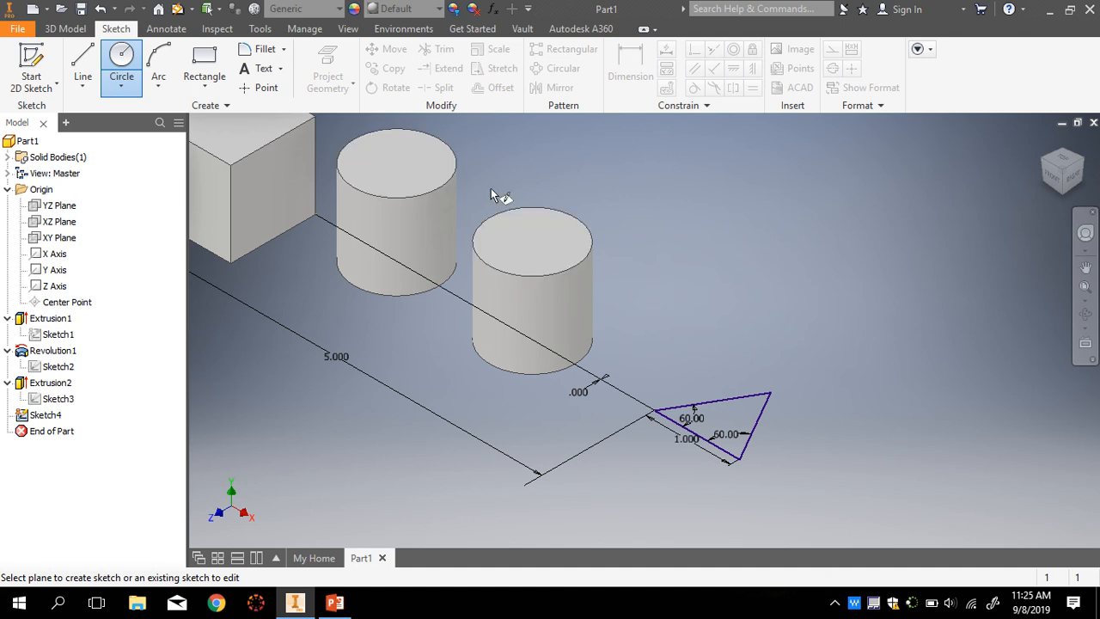
- Start Sketch5 on the cylinder's top face and level the view with the ViewCube
{"action": "left_click", "coordinate": [550, 244]}
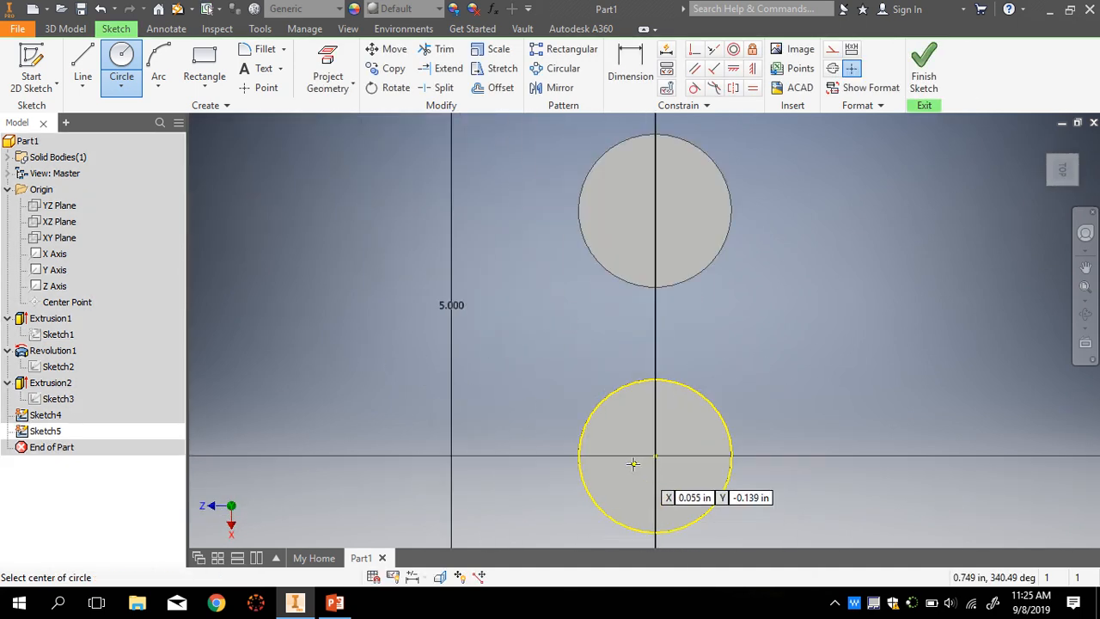
{"action": "scroll", "coordinate": [1023, 239], "scroll_direction": "up", "scroll_amount": 5}
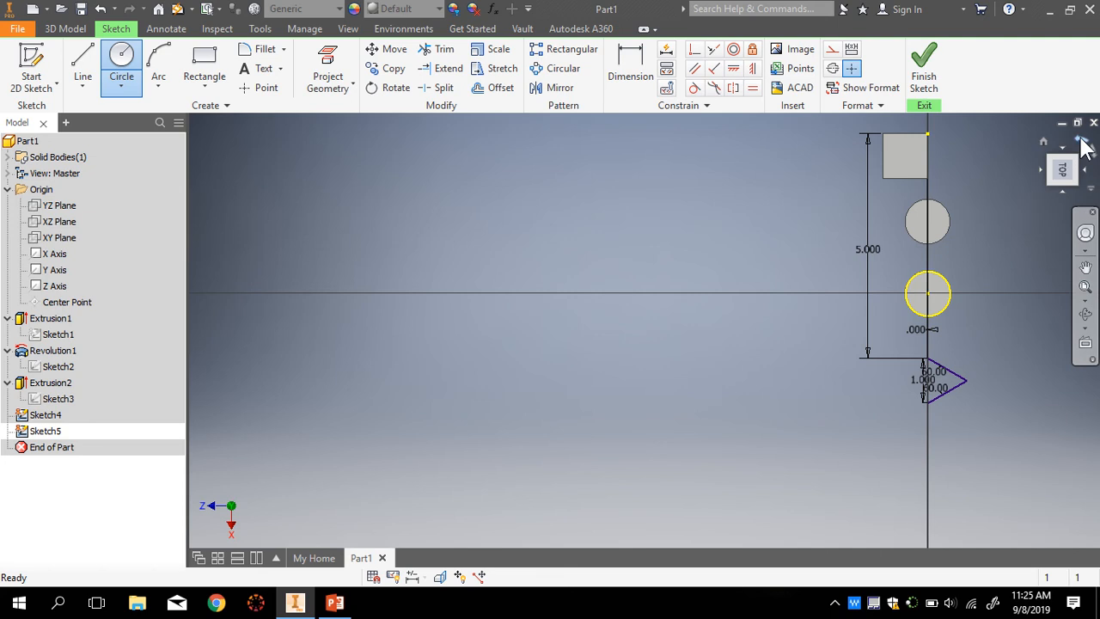
{"action": "left_click", "coordinate": [1086, 149]}
{"action": "scroll", "coordinate": [862, 283], "scroll_direction": "down", "scroll_amount": 4}
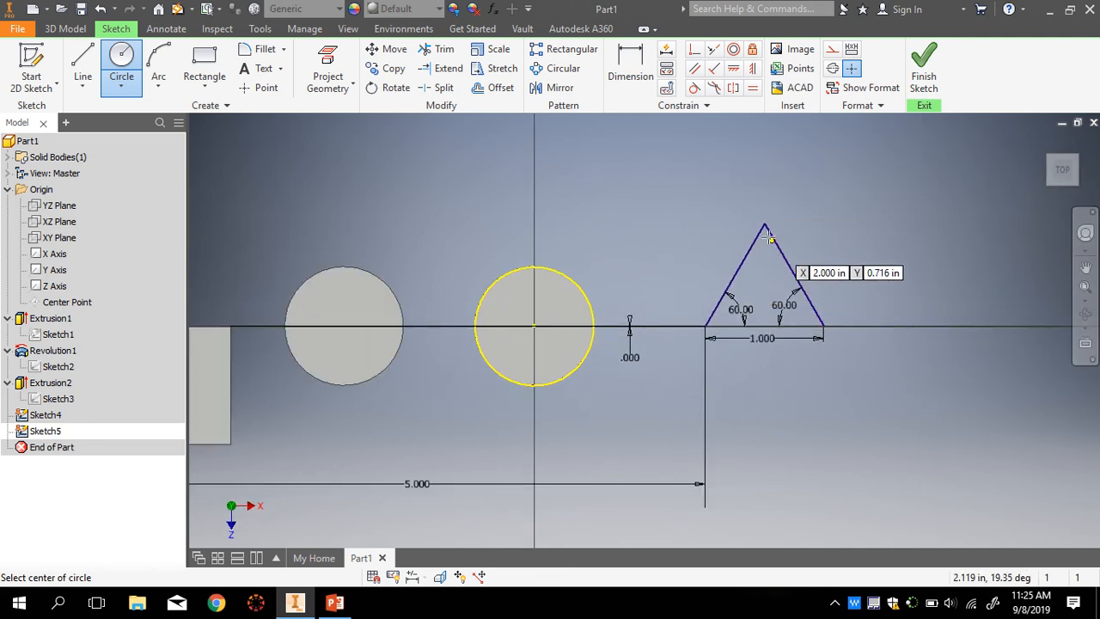
- Draw a circle centred inside the triangle
{"action": "left_click", "coordinate": [65, 28]}
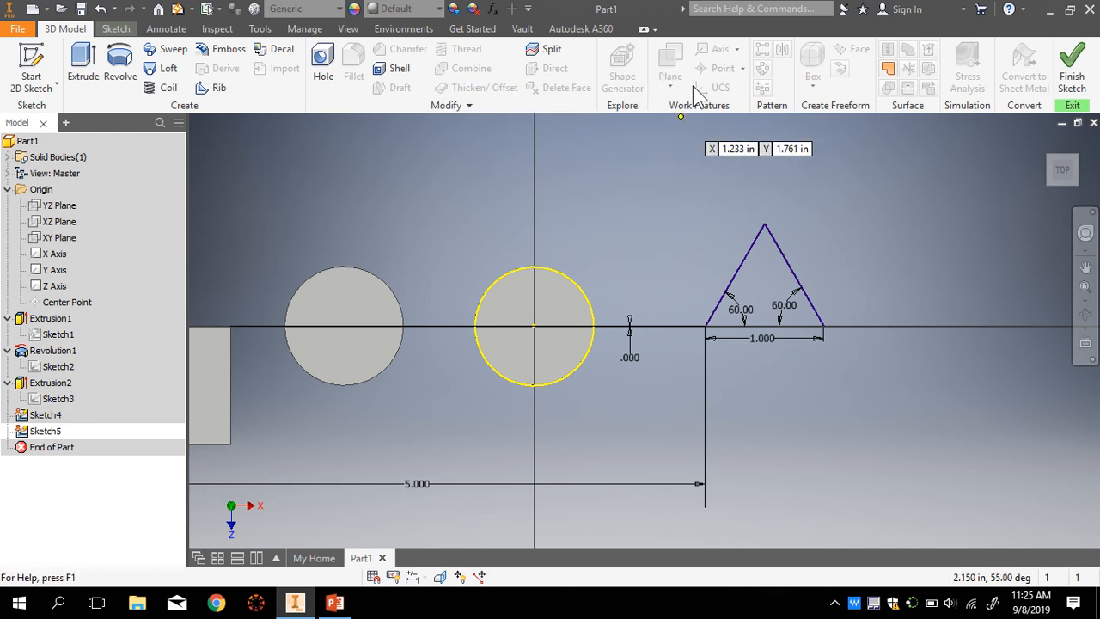
{"action": "left_click", "coordinate": [116, 28]}
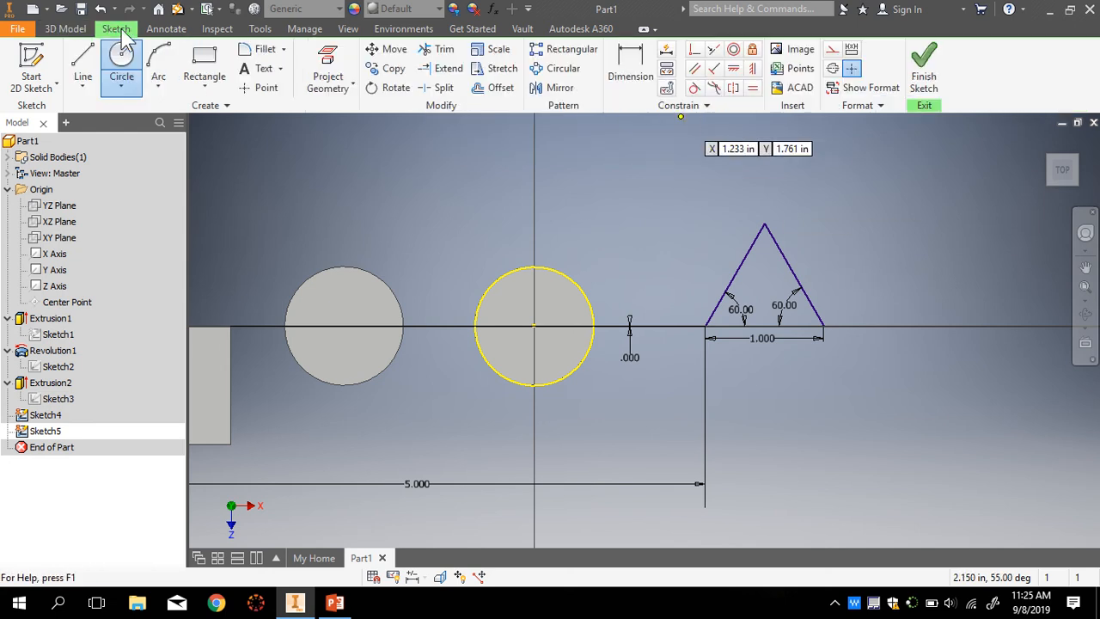
{"action": "left_click", "coordinate": [121, 64]}
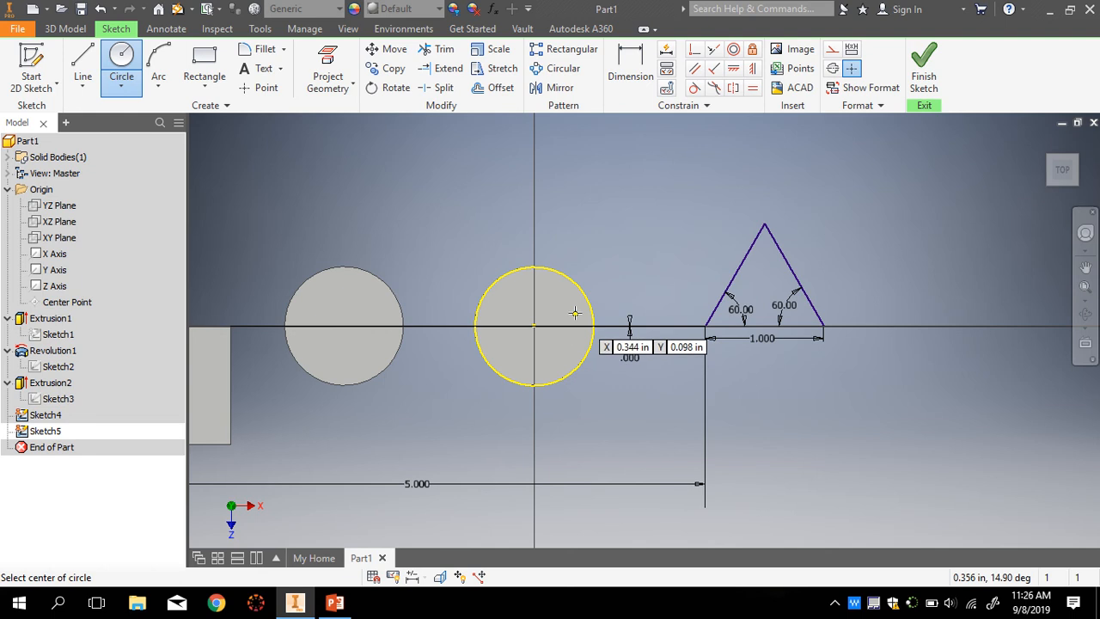
{"action": "left_click", "coordinate": [762, 283]}
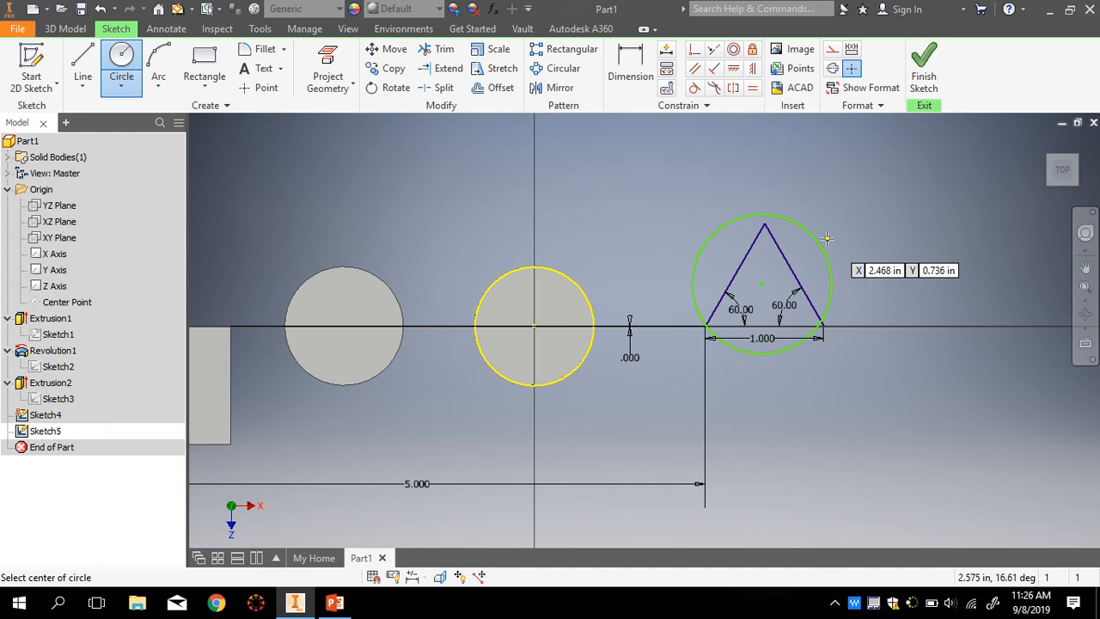
{"action": "key", "text": "Escape"}
- Give the new circle a 1 in diameter dimension
{"action": "left_click", "coordinate": [642, 79]}
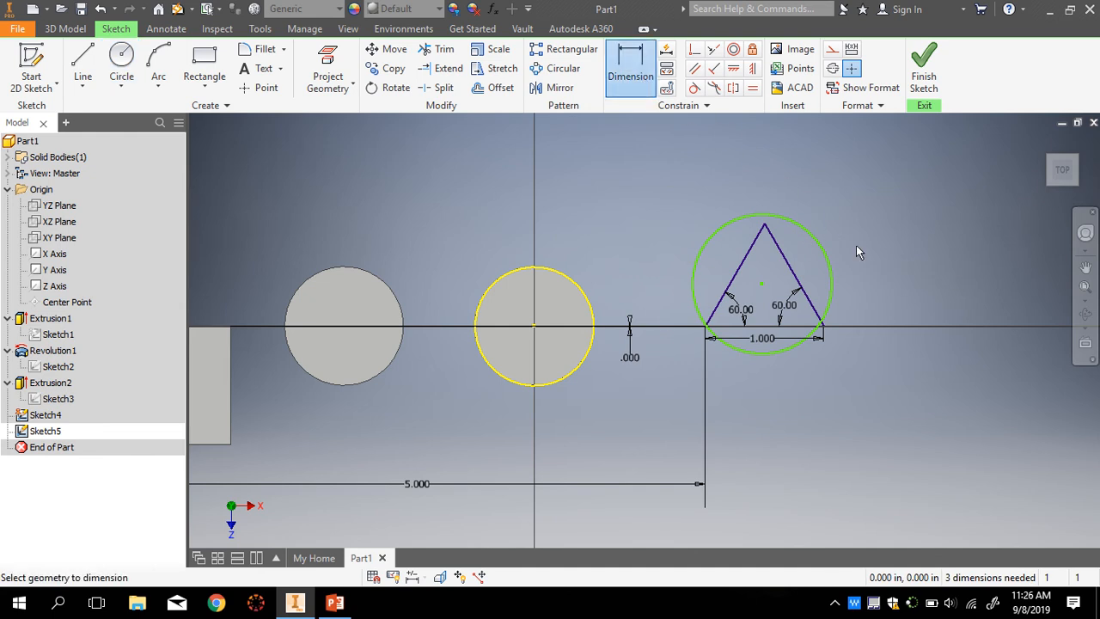
{"action": "left_click", "coordinate": [832, 262]}
{"action": "left_click", "coordinate": [862, 230]}
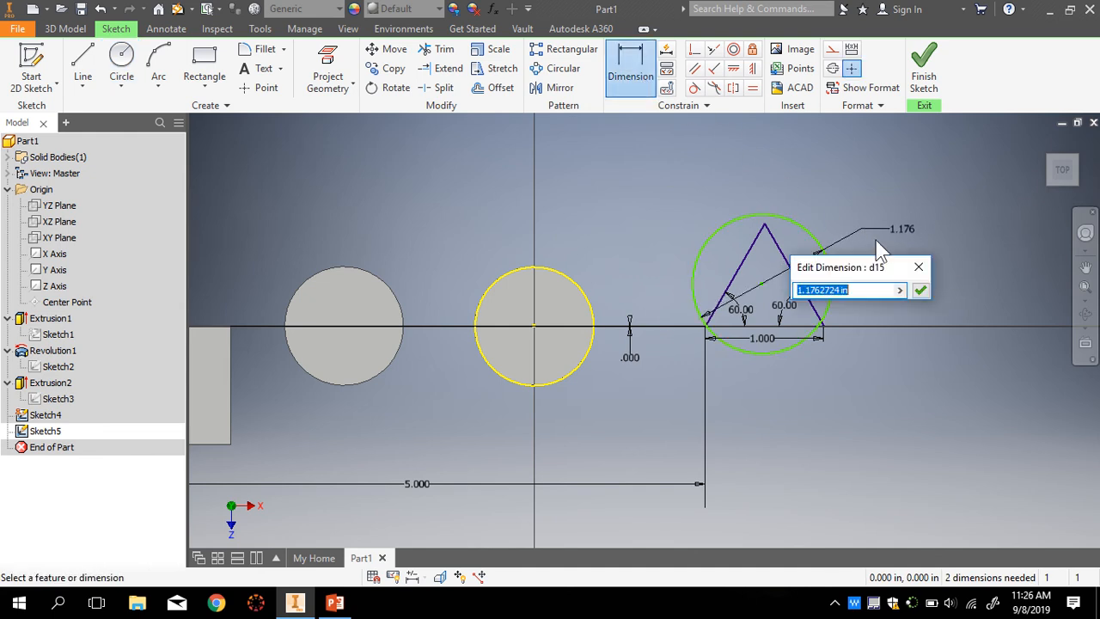
{"action": "type", "text": "1"}
{"action": "key", "text": "Return"}
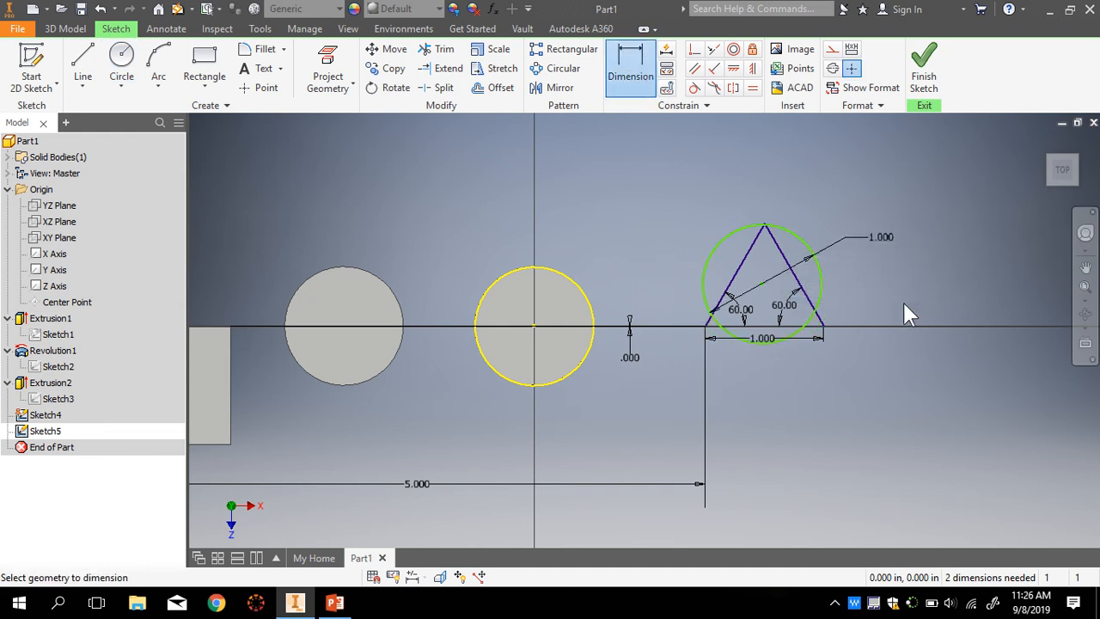
{"action": "scroll", "coordinate": [817, 280], "scroll_direction": "down", "scroll_amount": 5}
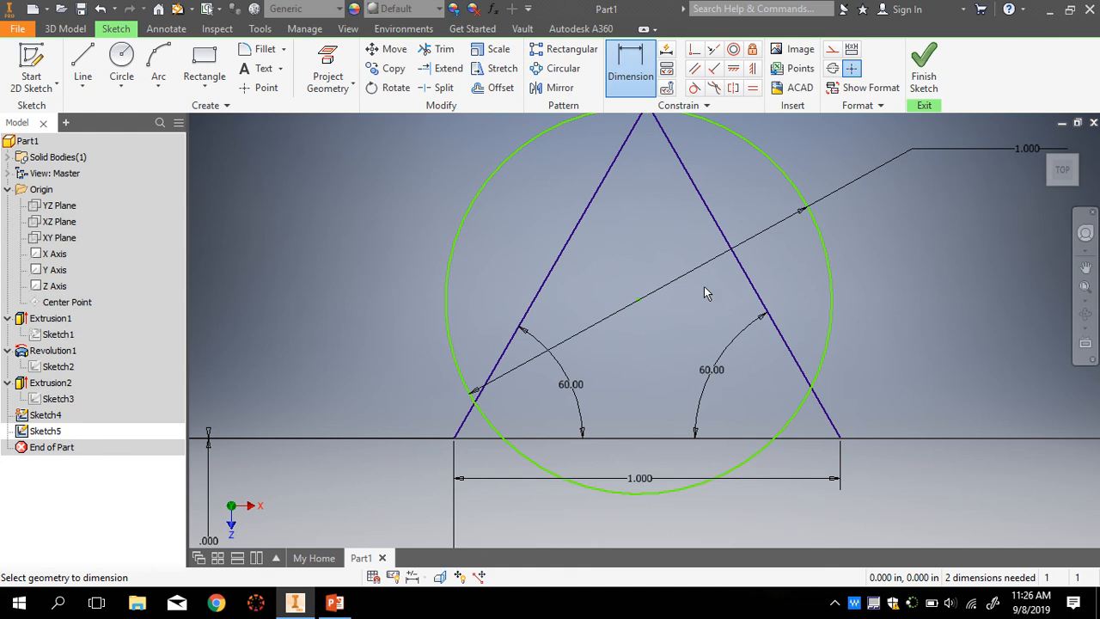
{"action": "scroll", "coordinate": [670, 263], "scroll_direction": "up", "scroll_amount": 3}
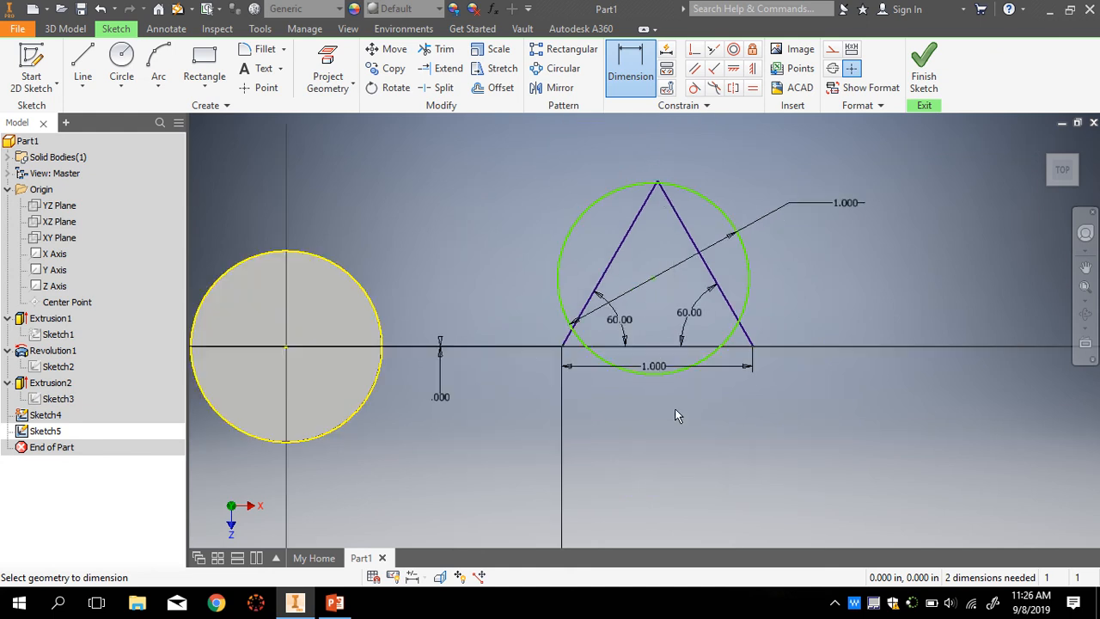
- Add a 0.5 in vertical dimension from the triangle's base to the circle centre
{"action": "left_click", "coordinate": [628, 61]}
{"action": "key", "text": "Escape"}
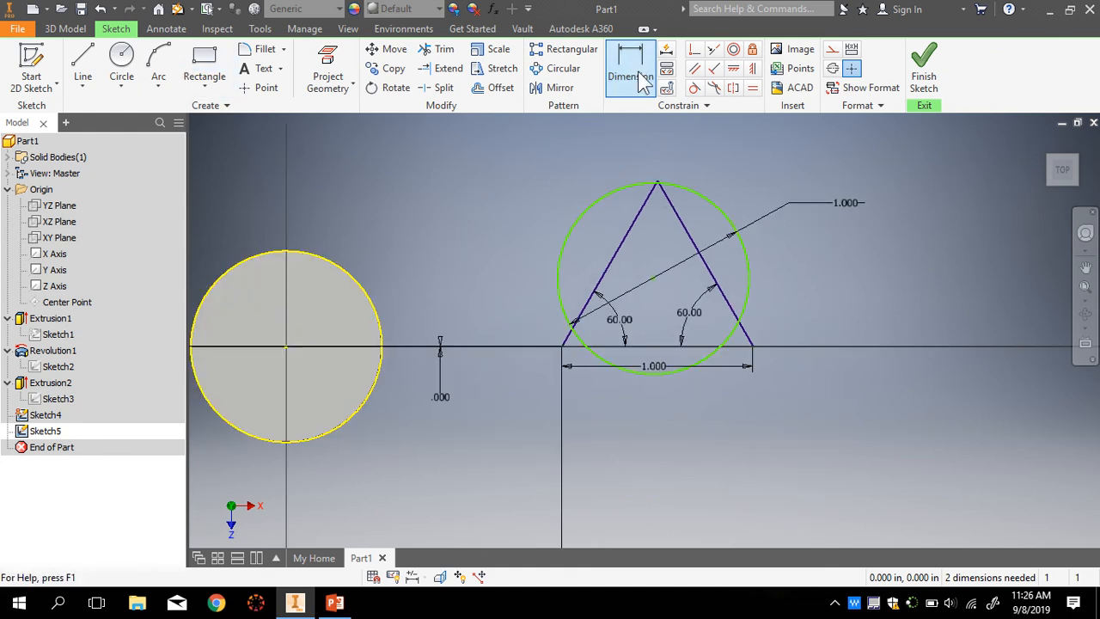
{"action": "left_click", "coordinate": [640, 79]}
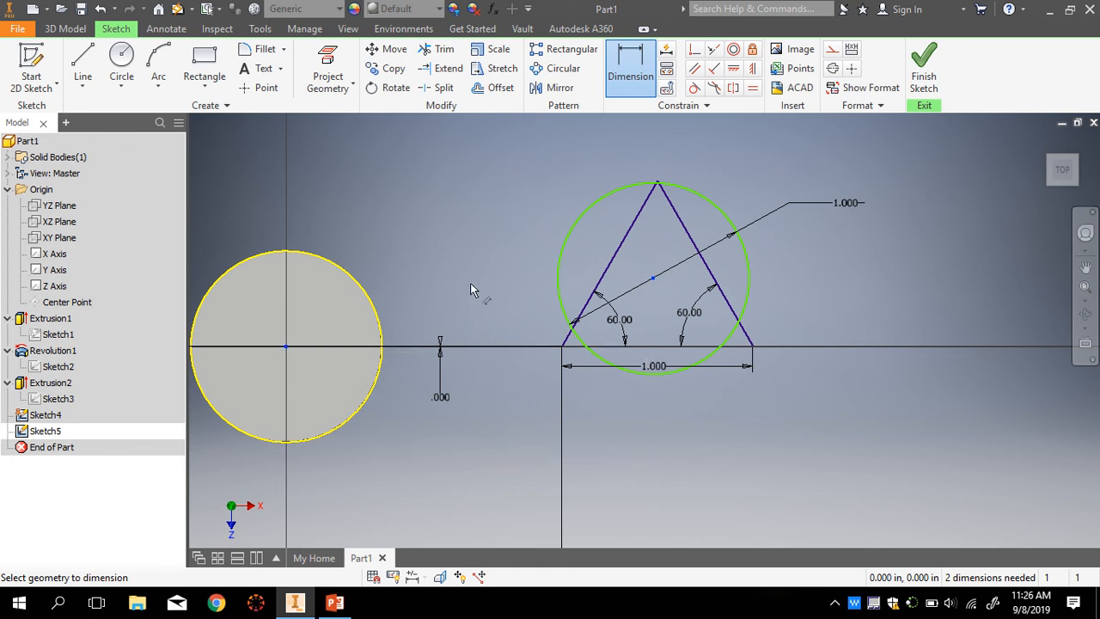
{"action": "key", "text": "Escape"}
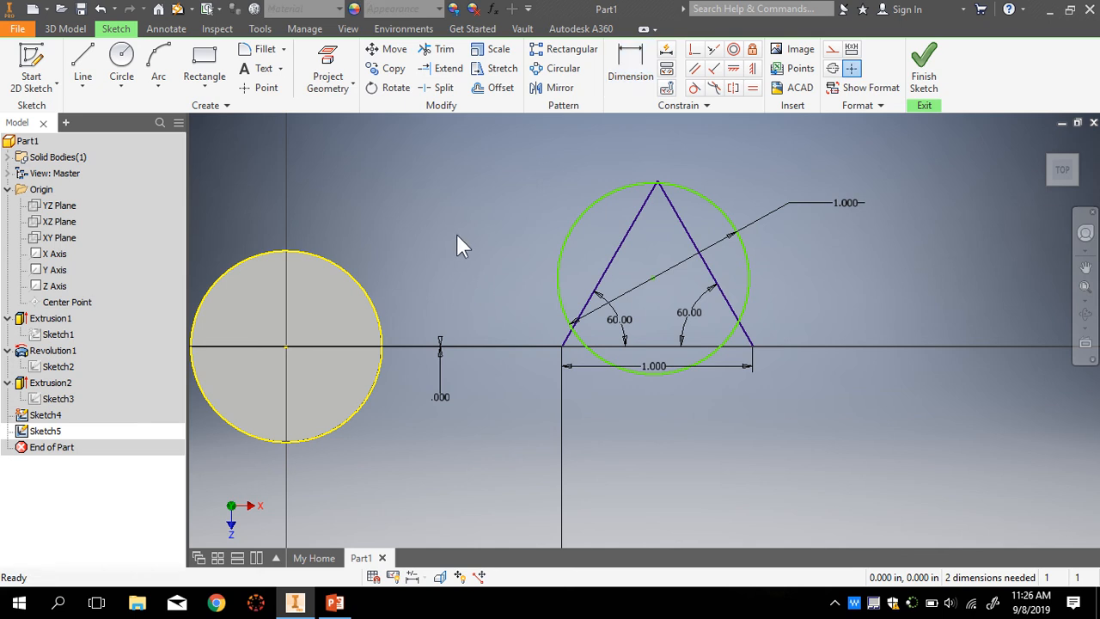
{"action": "left_click", "coordinate": [641, 71]}
{"action": "scroll", "coordinate": [597, 390], "scroll_direction": "up", "scroll_amount": 4}
{"action": "middle_click_drag", "start_coordinate": [357, 439], "coordinate": [479, 411]}
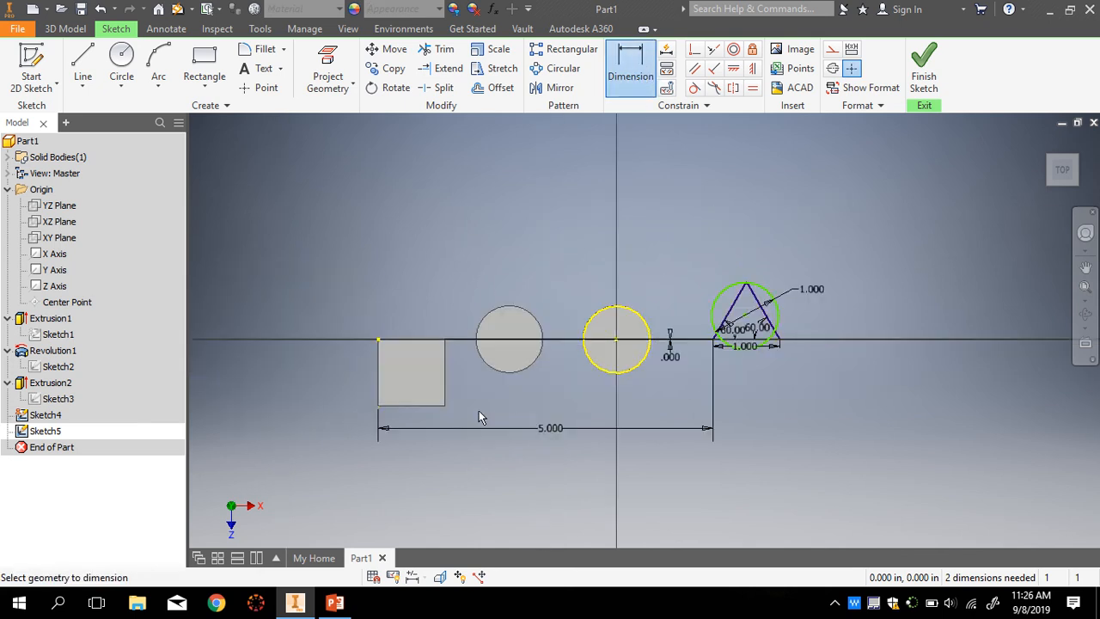
{"action": "scroll", "coordinate": [479, 411], "scroll_direction": "down", "scroll_amount": 3}
{"action": "scroll", "coordinate": [784, 352], "scroll_direction": "up", "scroll_amount": 5}
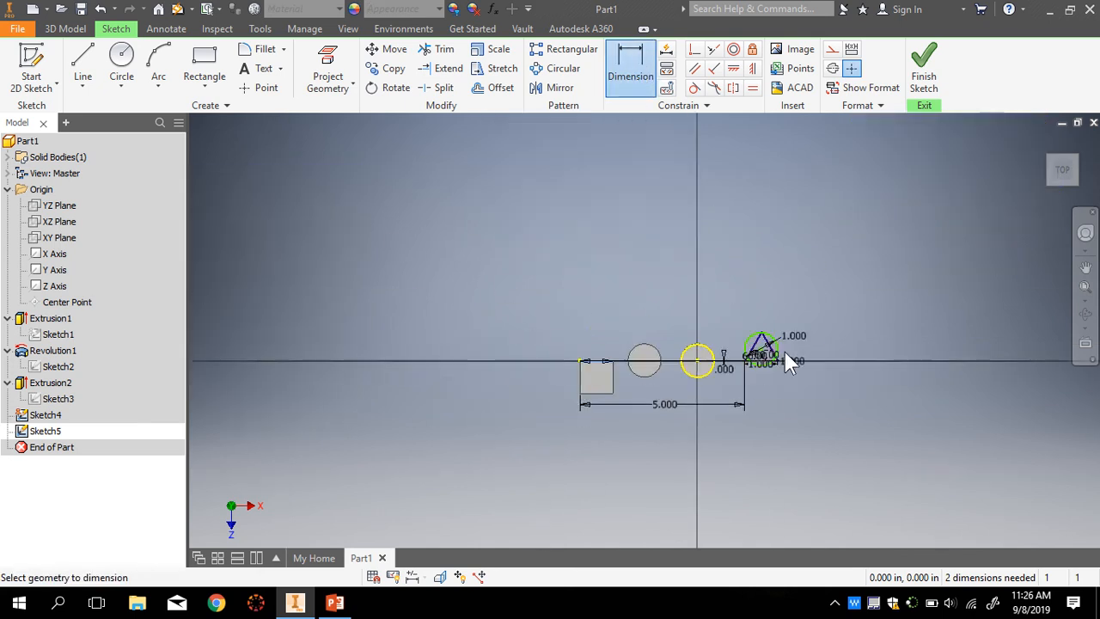
{"action": "scroll", "coordinate": [784, 350], "scroll_direction": "down", "scroll_amount": 5}
{"action": "left_click", "coordinate": [763, 350]}
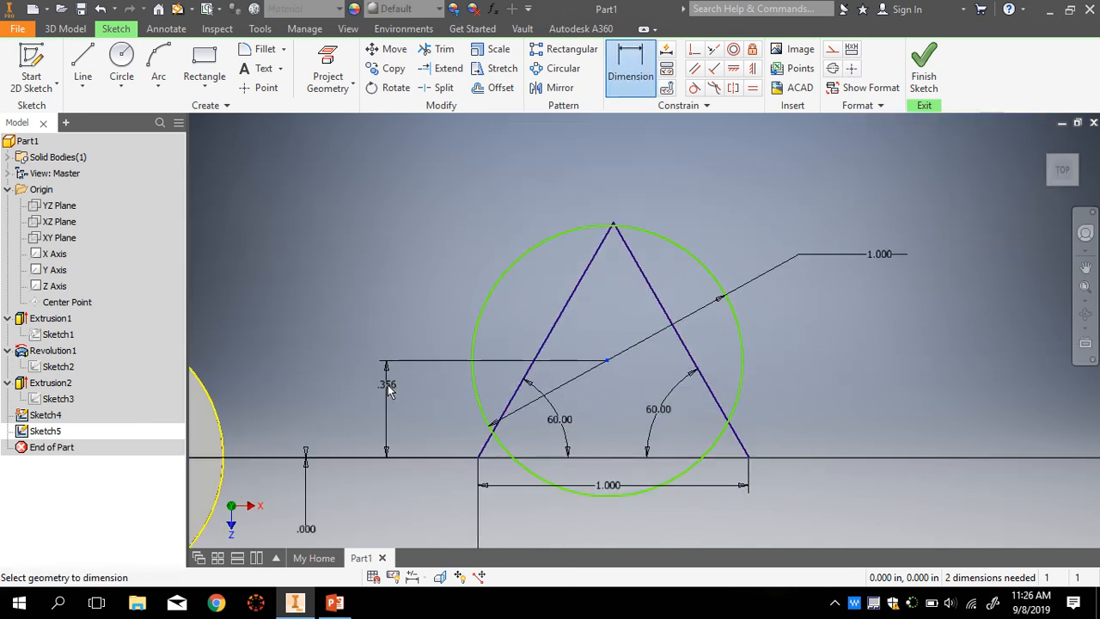
{"action": "left_click", "coordinate": [385, 406]}
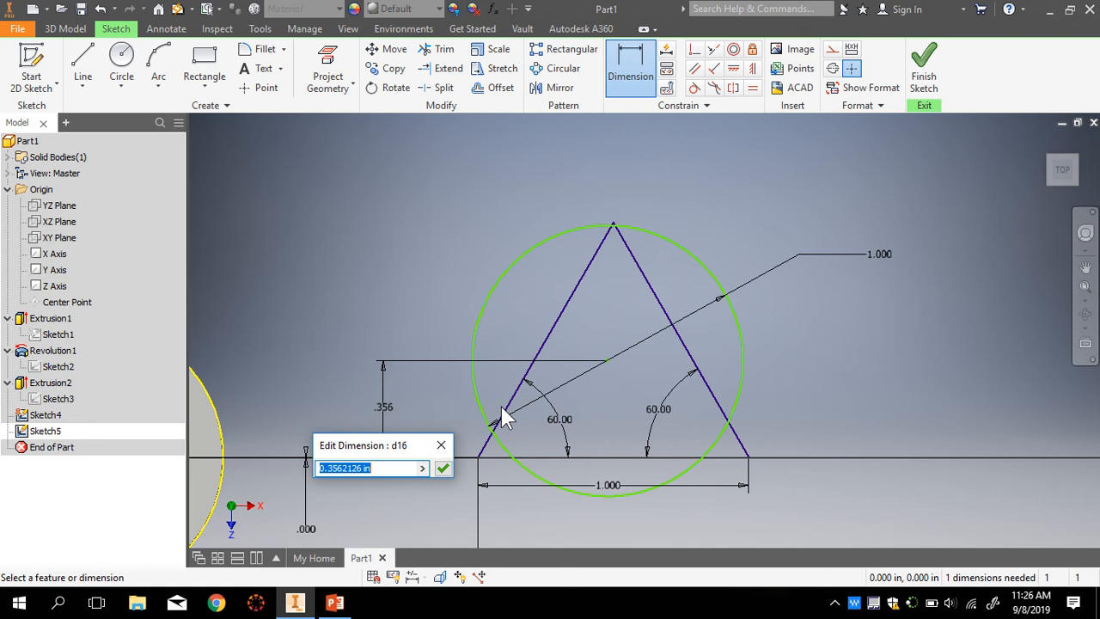
{"action": "scroll", "coordinate": [524, 417], "scroll_direction": "up", "scroll_amount": 2}
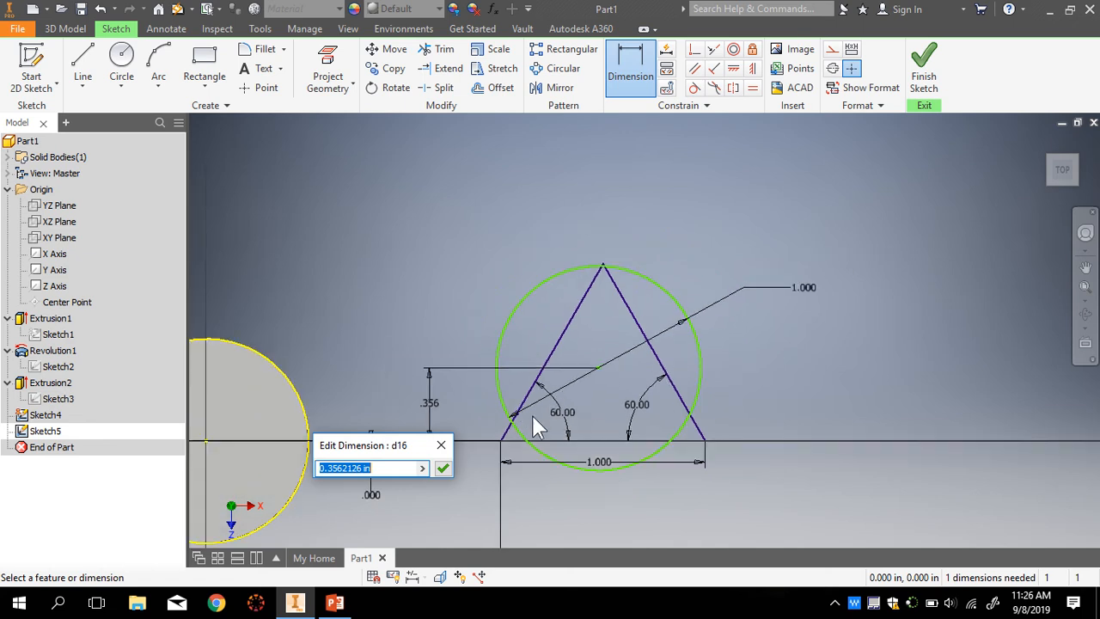
{"action": "type", "text": ".5"}
{"action": "key", "text": "Return"}
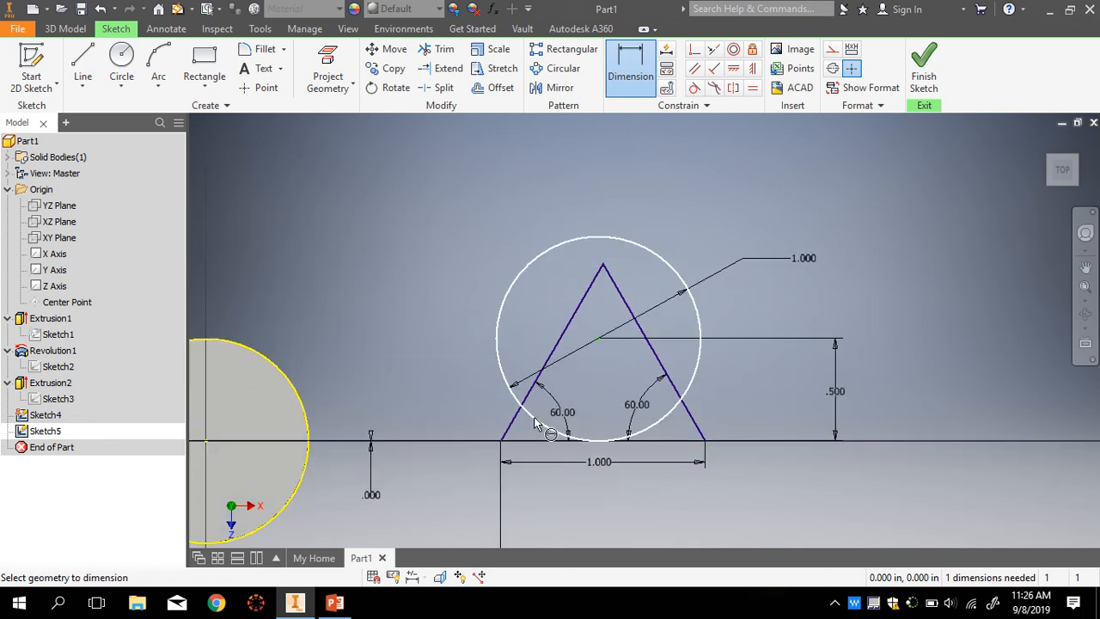
{"action": "scroll", "coordinate": [619, 354], "scroll_direction": "down", "scroll_amount": 2}
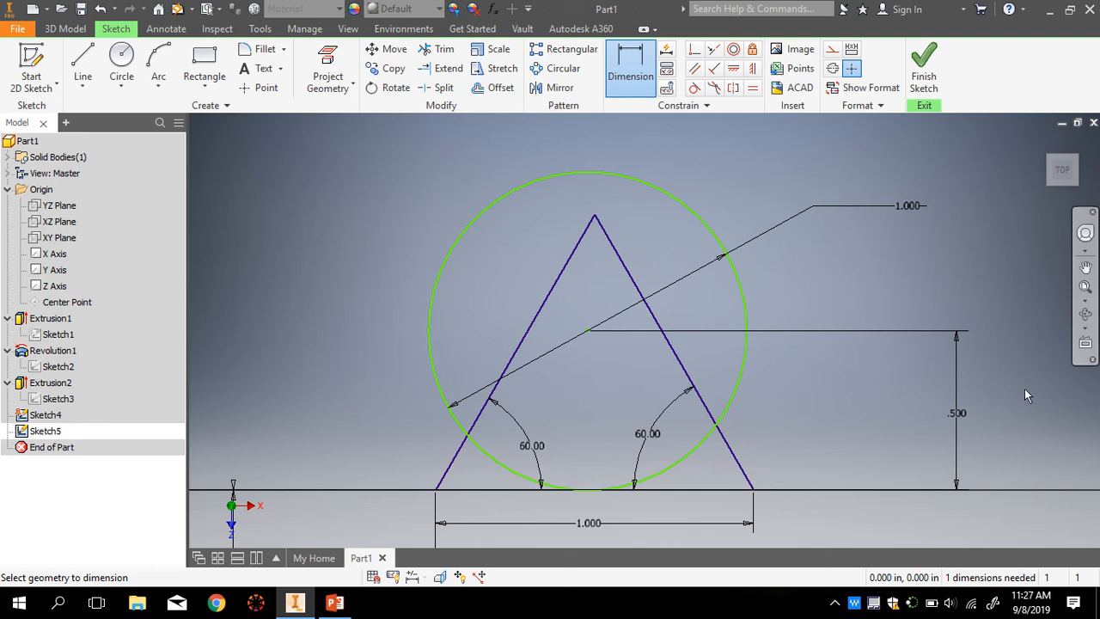
- Delete the .500 height dimension
{"action": "double_click", "coordinate": [956, 413]}
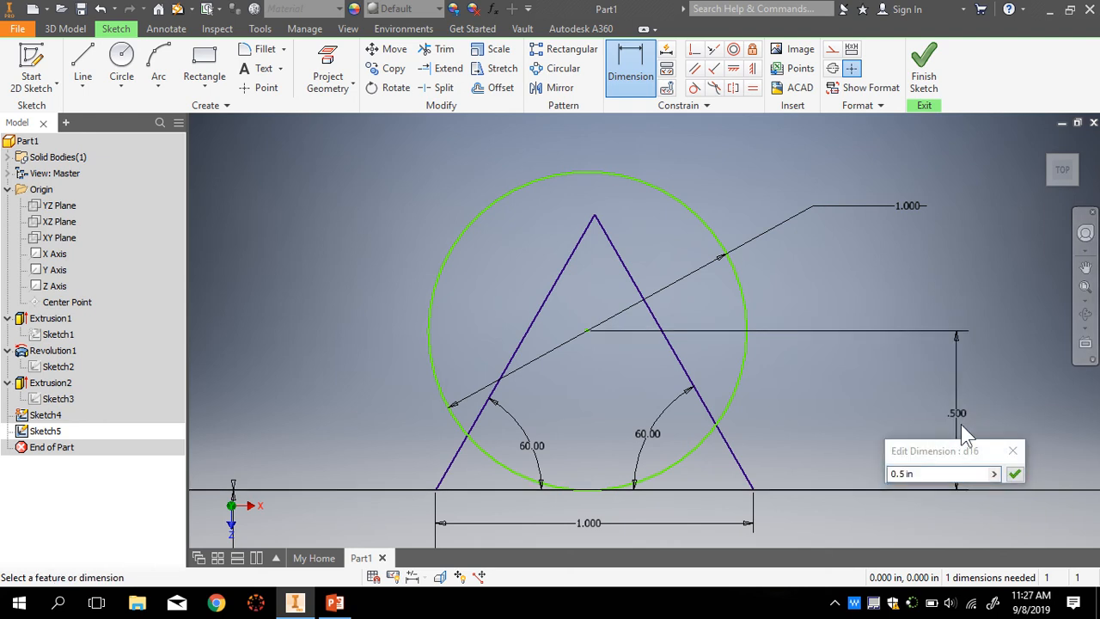
{"action": "left_click", "coordinate": [1014, 474]}
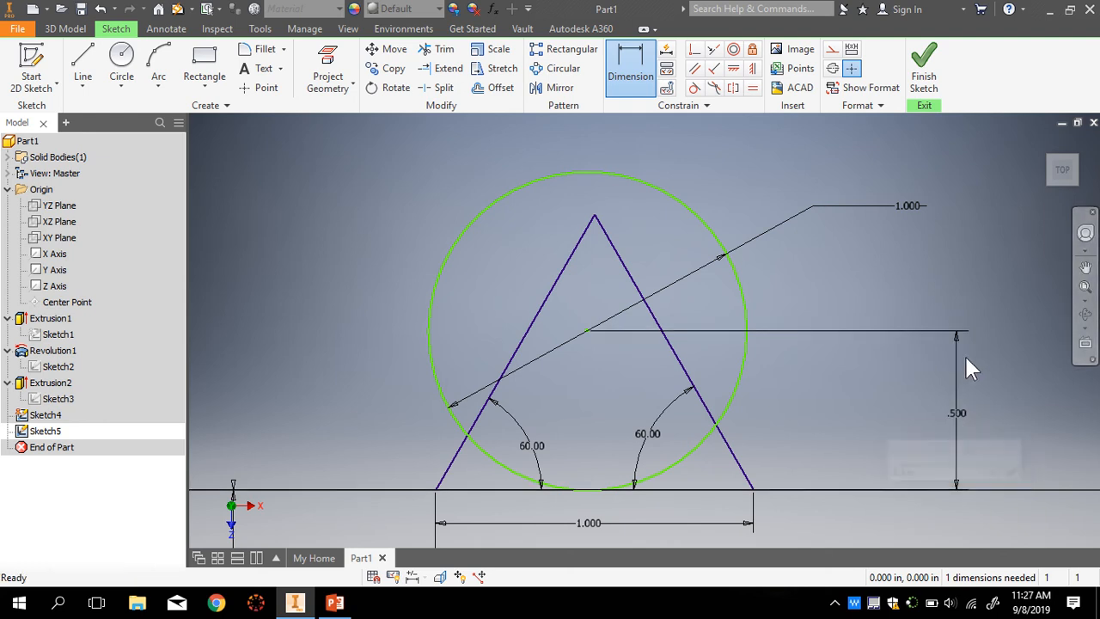
{"action": "left_click", "coordinate": [959, 419]}
{"action": "key", "text": "Delete"}
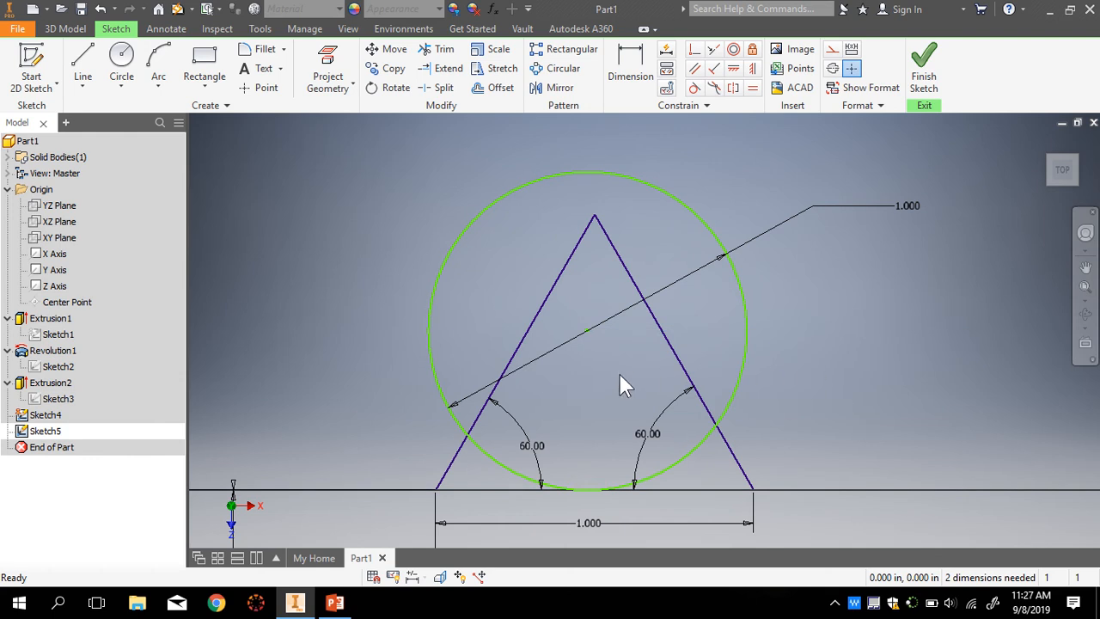
- Drag the circle to the right of the triangle, then cancel the Line tool
{"action": "left_click_drag", "start_coordinate": [589, 334], "coordinate": [591, 374]}
{"action": "left_click_drag", "start_coordinate": [592, 386], "coordinate": [888, 317]}
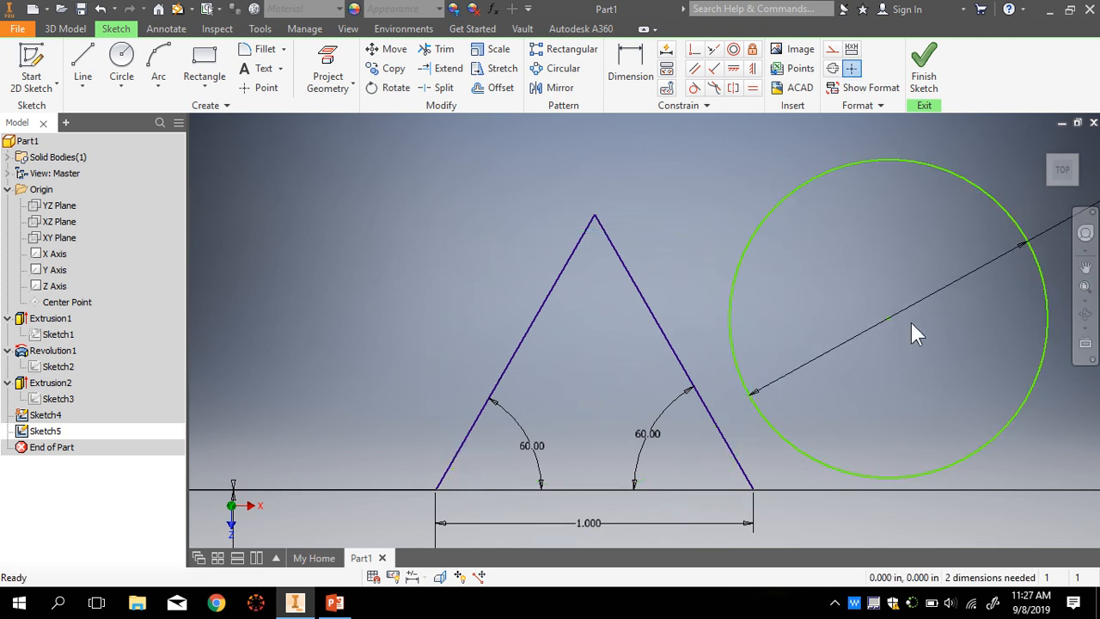
{"action": "left_click", "coordinate": [83, 76]}
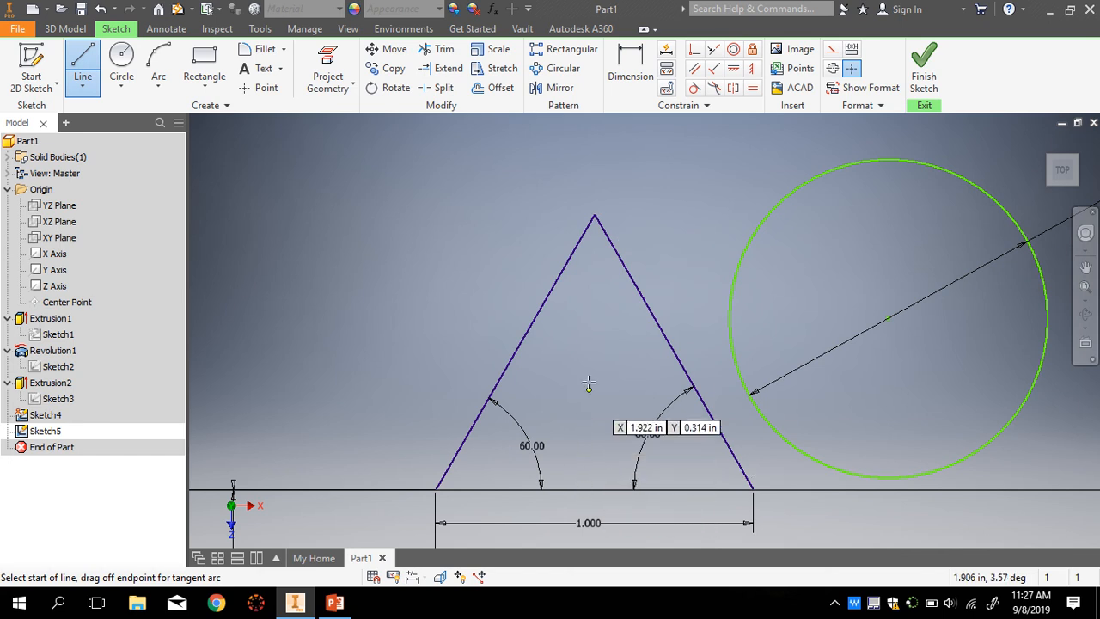
{"action": "key", "text": "Escape"}
{"action": "scroll", "coordinate": [635, 373], "scroll_direction": "up", "scroll_amount": 2}
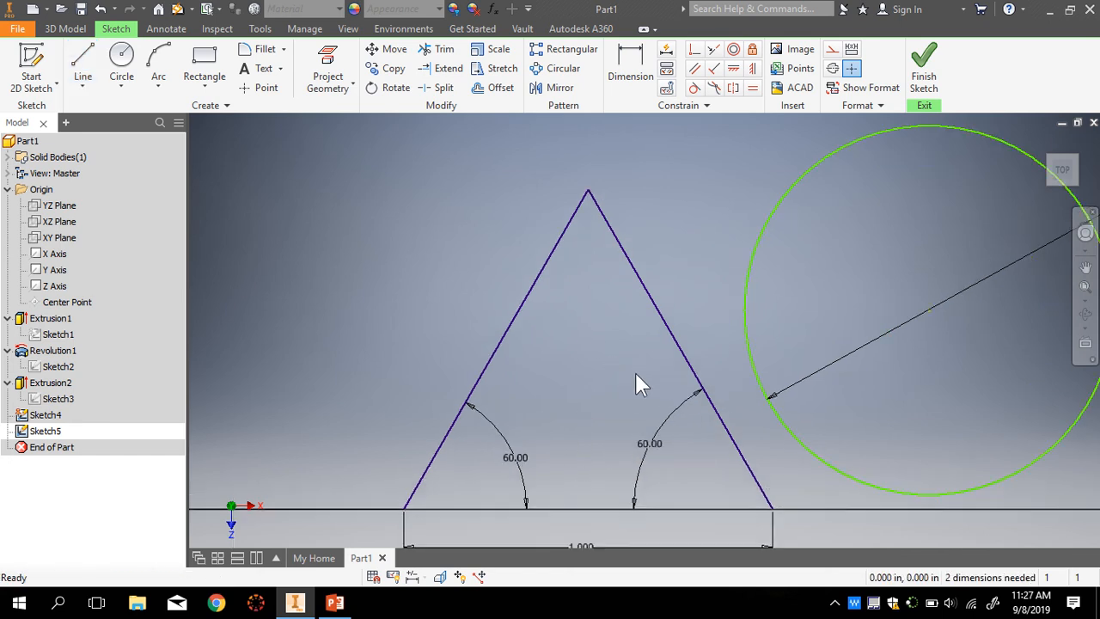
{"action": "scroll", "coordinate": [633, 385], "scroll_direction": "down", "scroll_amount": 3}
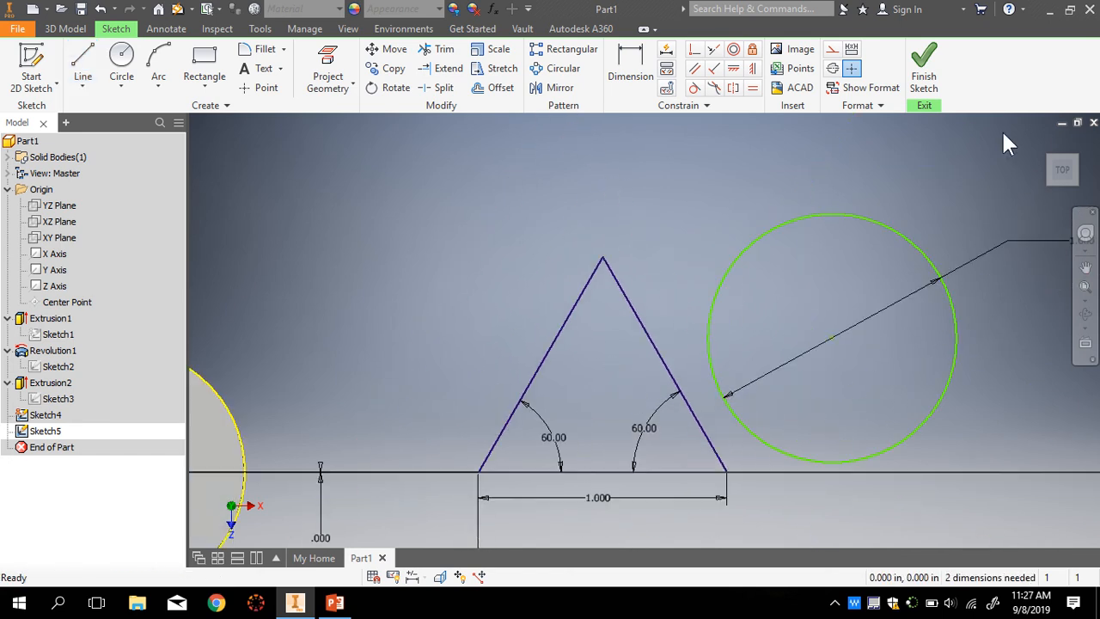
- Finish Sketch5 and reopen Sketch4, tilting the view into 3-D
{"action": "left_click", "coordinate": [925, 72]}
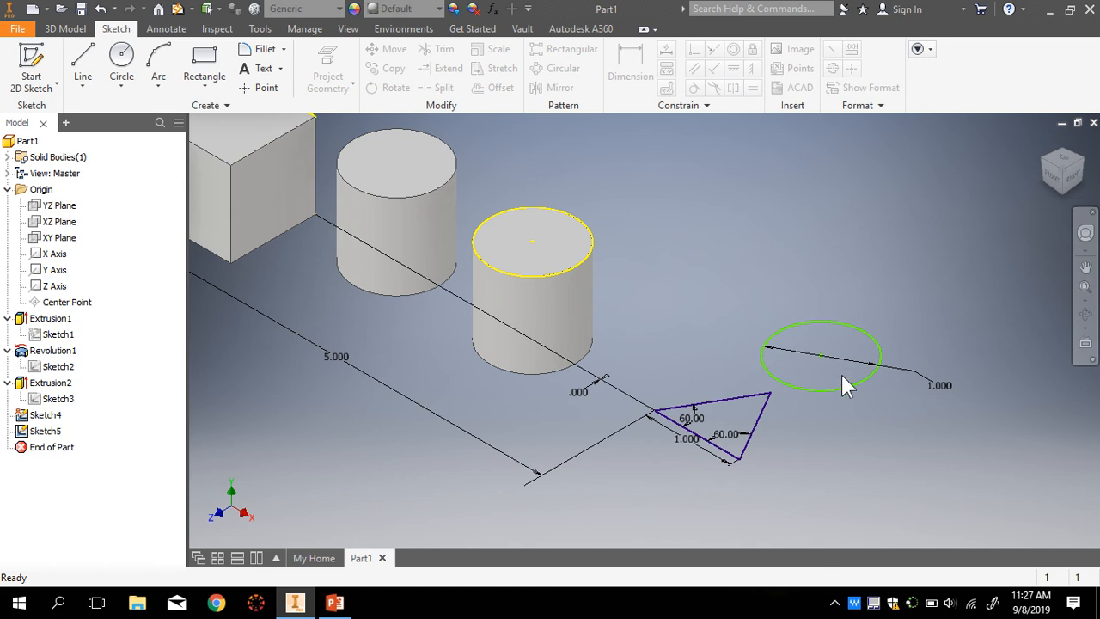
{"action": "left_click", "coordinate": [34, 432]}
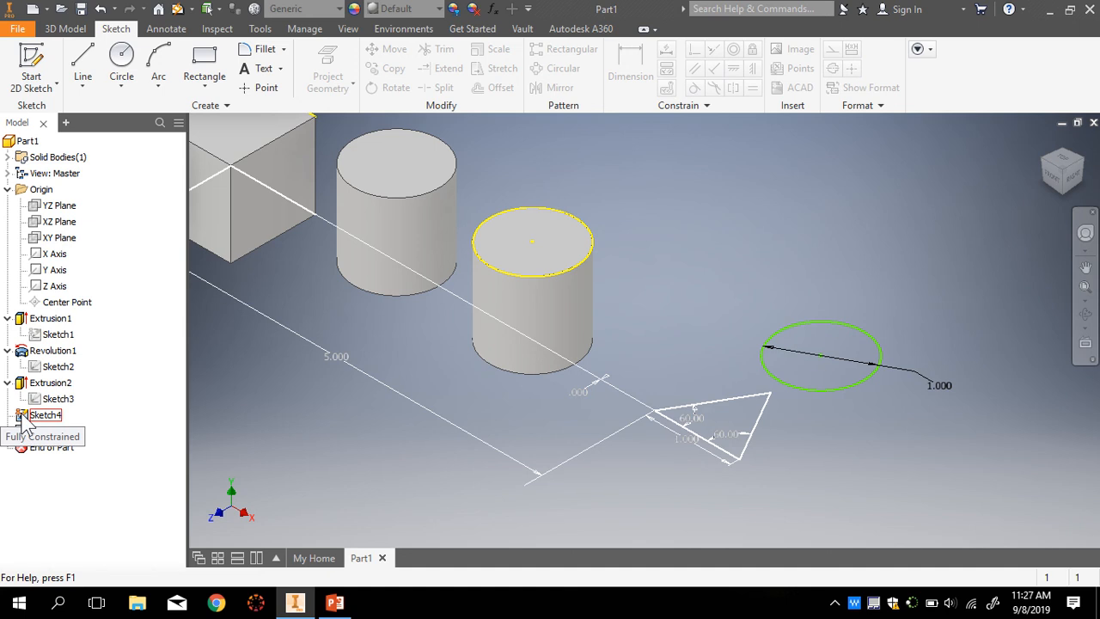
{"action": "double_click", "coordinate": [21, 417]}
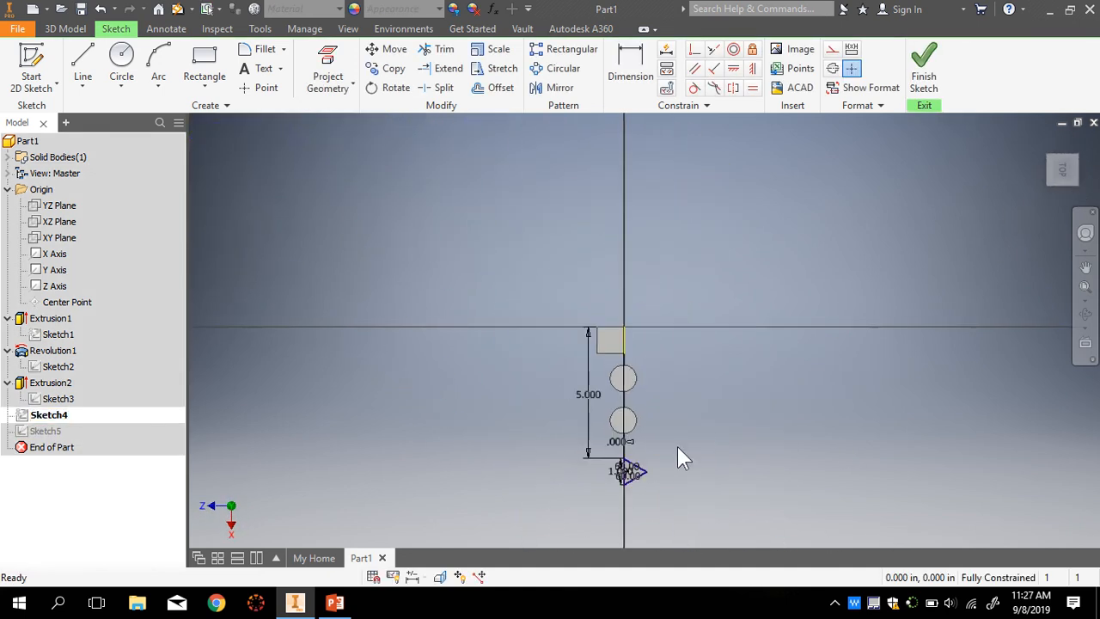
{"action": "scroll", "coordinate": [640, 477], "scroll_direction": "down", "scroll_amount": 5}
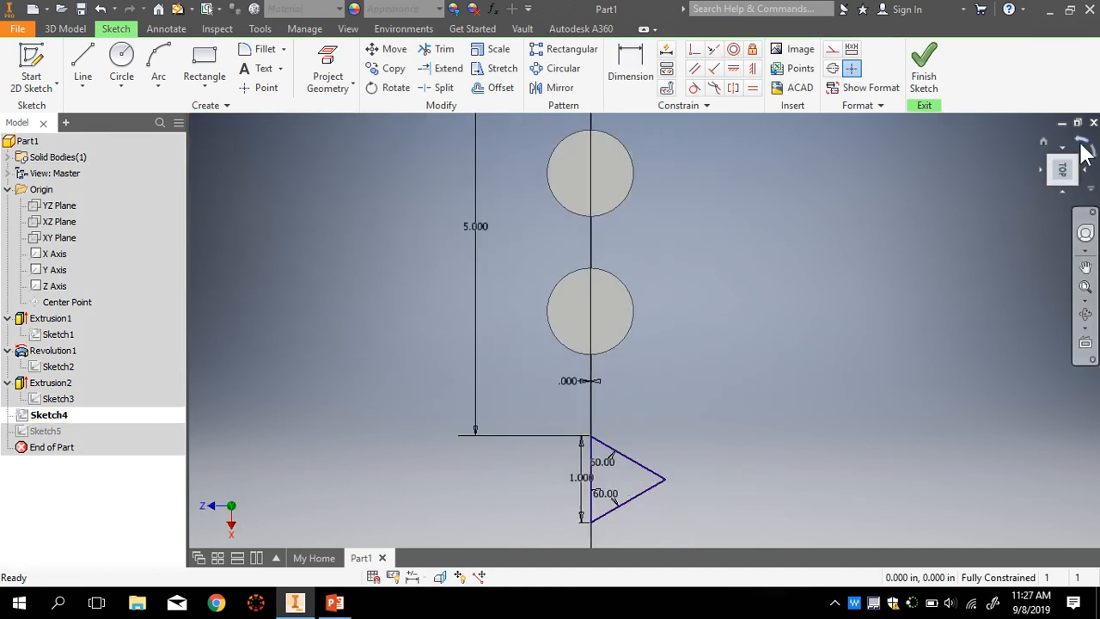
{"action": "mouse_move", "coordinate": [1062, 169]}
{"action": "left_mouse_down"}
{"action": "mouse_move", "coordinate": [988, 258]}
{"action": "mouse_move", "coordinate": [812, 423]}
{"action": "left_mouse_up"}
{"action": "scroll", "coordinate": [847, 167], "scroll_direction": "down", "scroll_amount": 6}
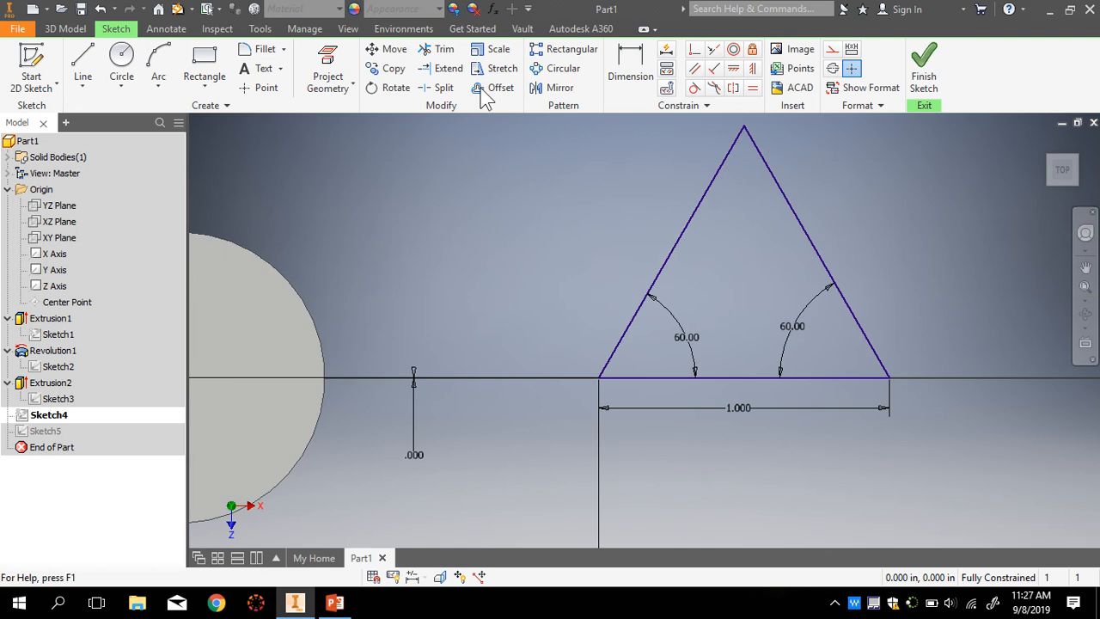
- Draw three corner-to-midpoint lines across the triangle, crossing at its centre
{"action": "left_click", "coordinate": [84, 57]}
{"action": "scroll", "coordinate": [781, 171], "scroll_direction": "up", "scroll_amount": 2}
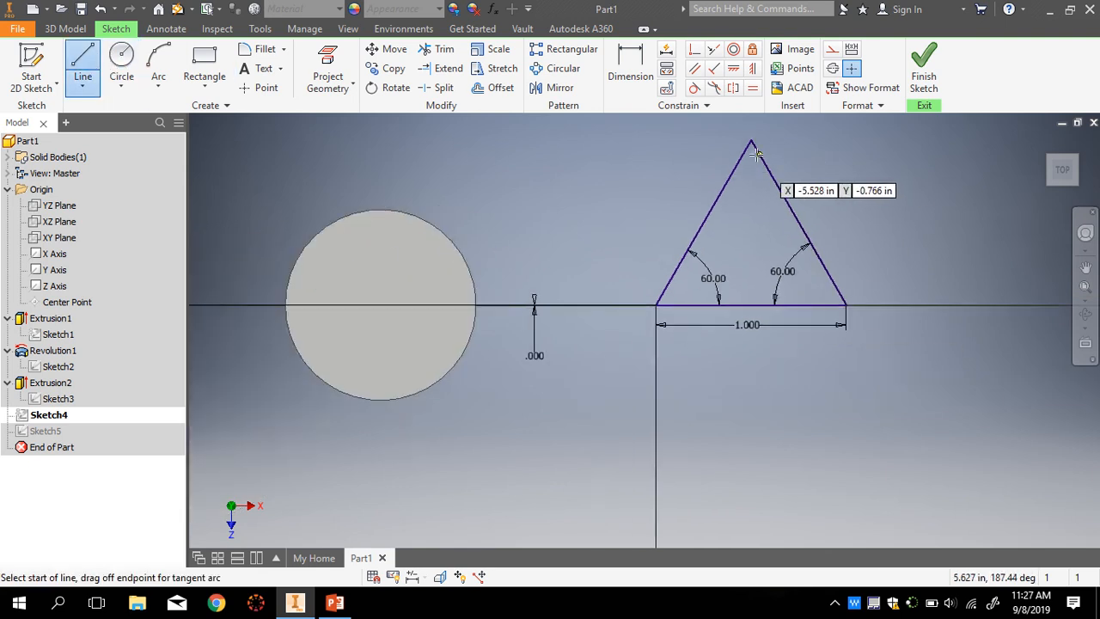
{"action": "scroll", "coordinate": [794, 228], "scroll_direction": "down", "scroll_amount": 3}
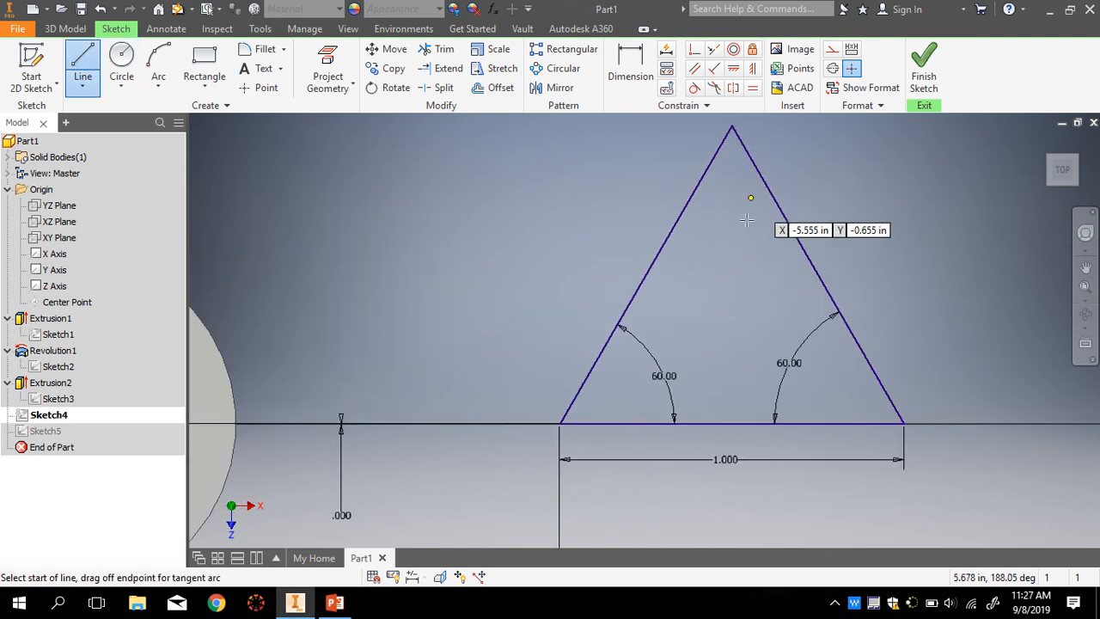
{"action": "left_click", "coordinate": [732, 423]}
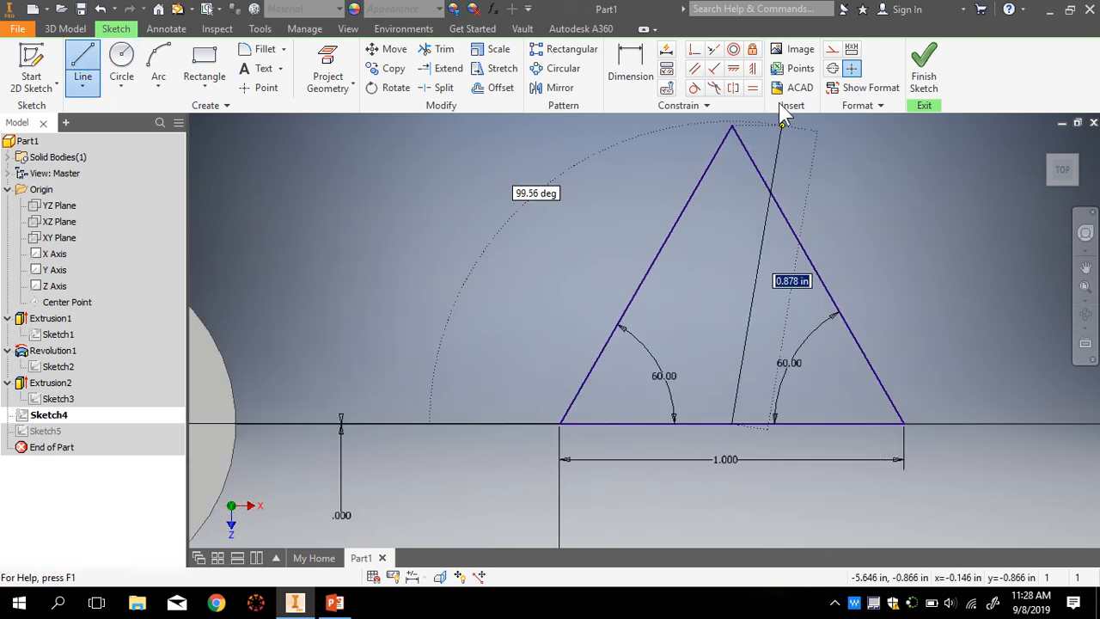
{"action": "double_click", "coordinate": [732, 126]}
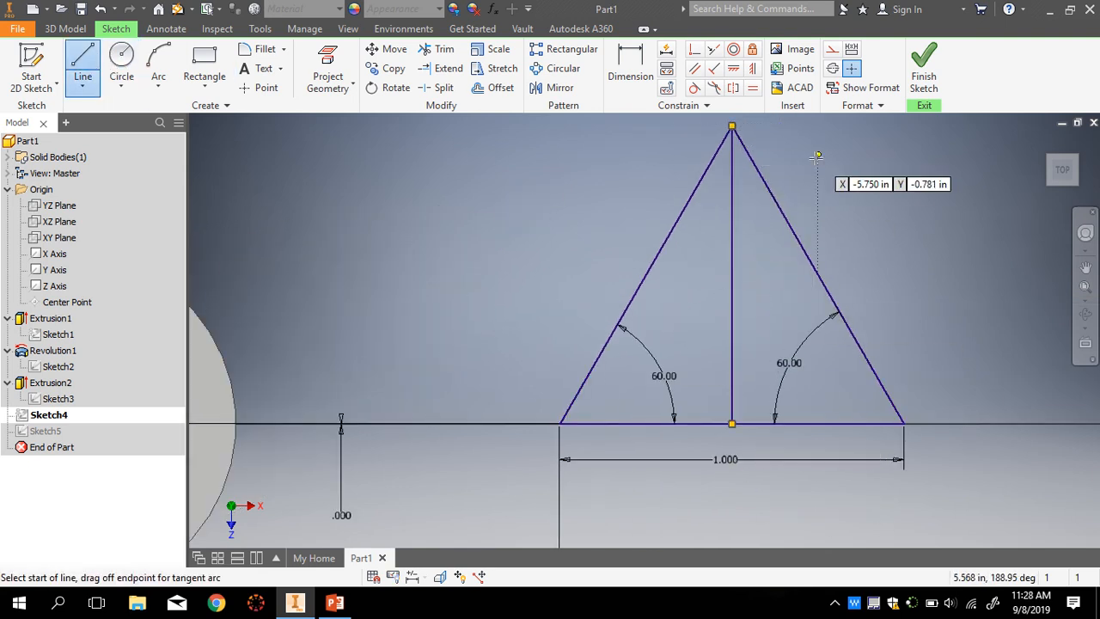
{"action": "left_click", "coordinate": [903, 423]}
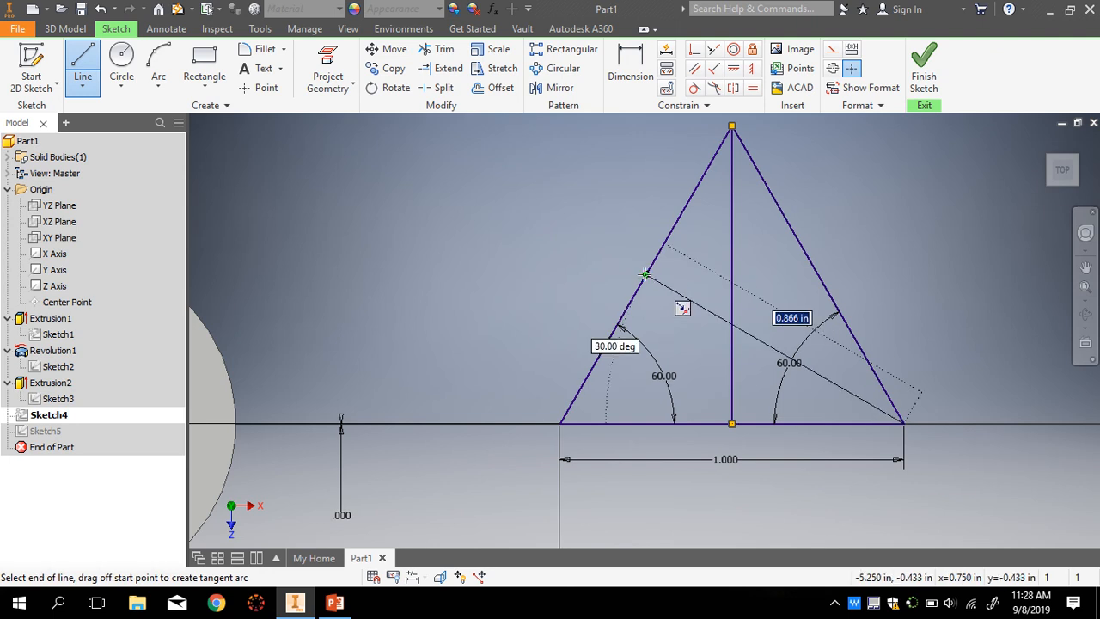
{"action": "double_click", "coordinate": [645, 275]}
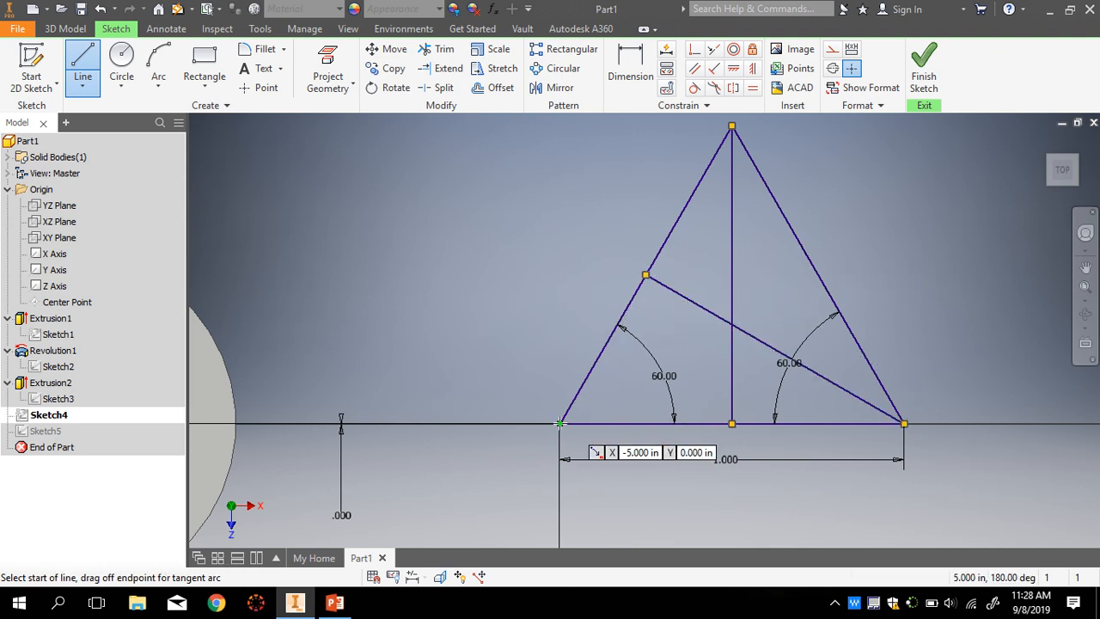
{"action": "left_click", "coordinate": [560, 423]}
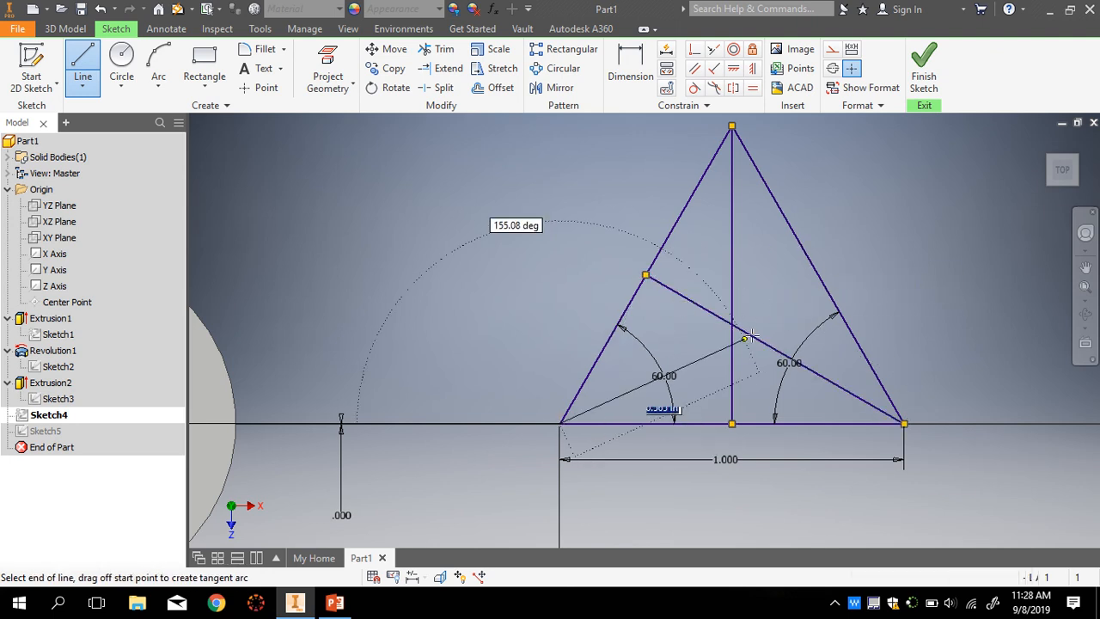
{"action": "double_click", "coordinate": [818, 274]}
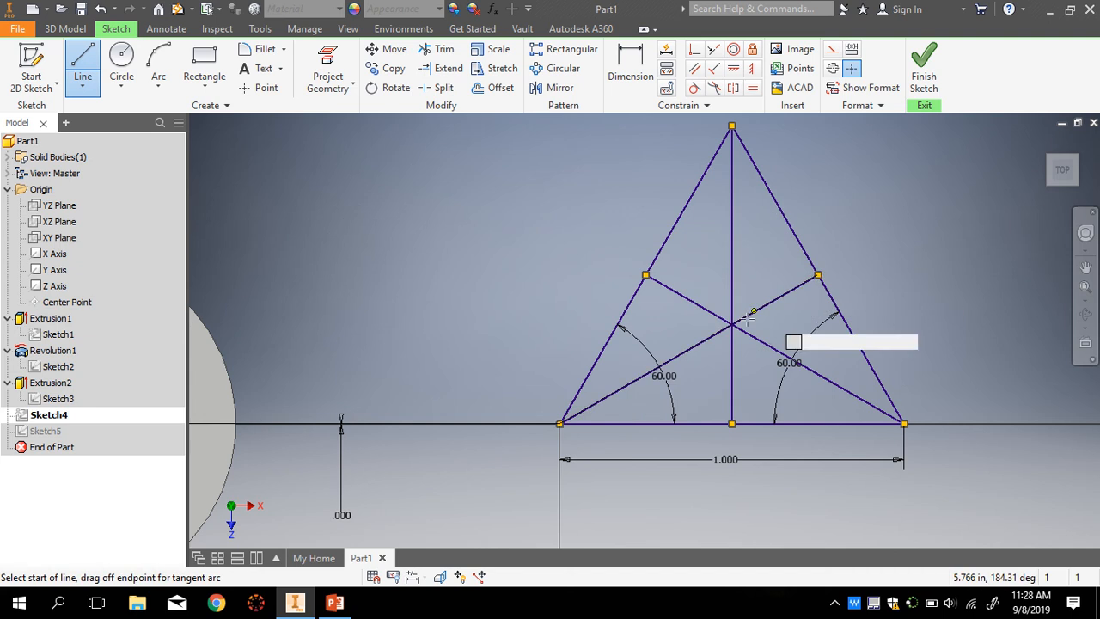
{"action": "key", "text": "Escape"}
{"action": "scroll", "coordinate": [722, 318], "scroll_direction": "up", "scroll_amount": 3}
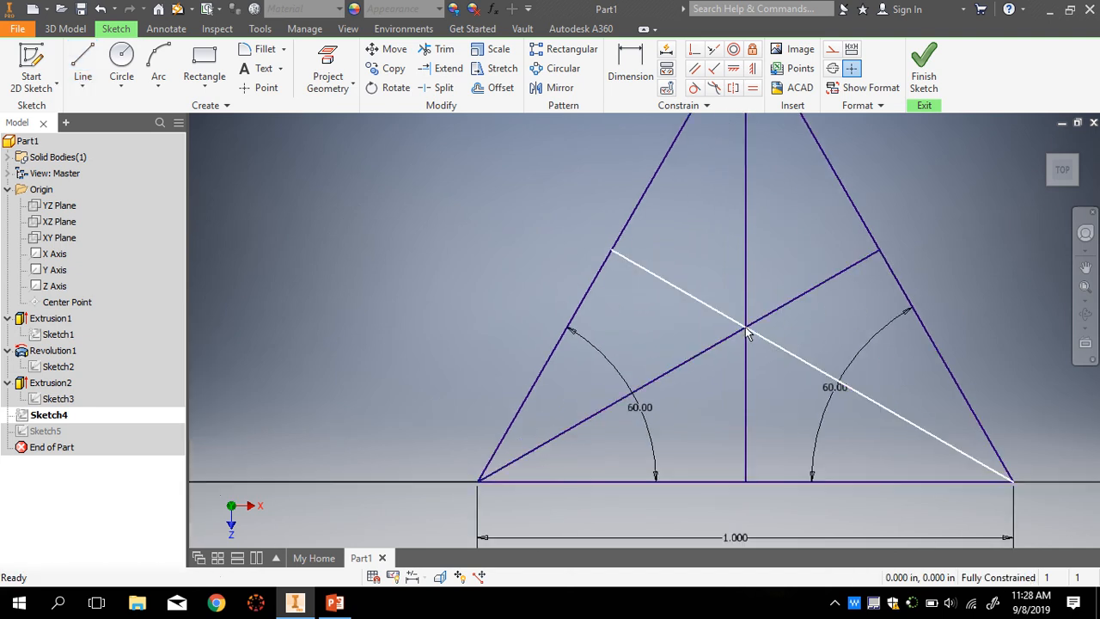
{"action": "scroll", "coordinate": [752, 330], "scroll_direction": "up", "scroll_amount": 2}
{"action": "scroll", "coordinate": [749, 339], "scroll_direction": "down", "scroll_amount": 1}
{"action": "scroll", "coordinate": [747, 348], "scroll_direction": "down", "scroll_amount": 2}
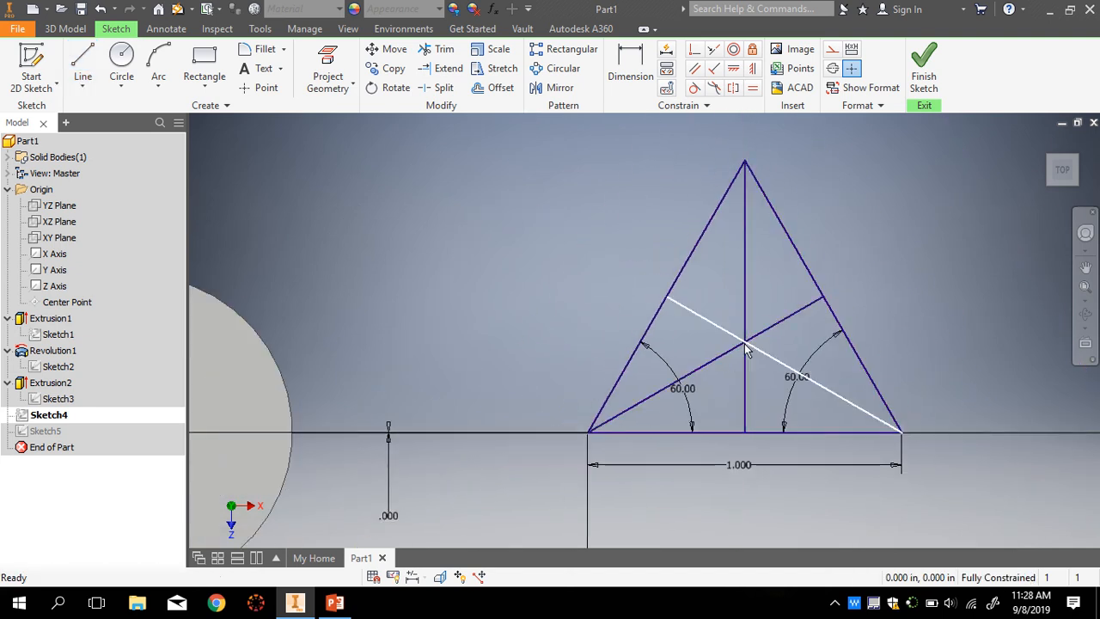
- Reopen Sketch5 and drag the circle's centre onto the triangle's centre intersection
{"action": "left_click", "coordinate": [928, 76]}
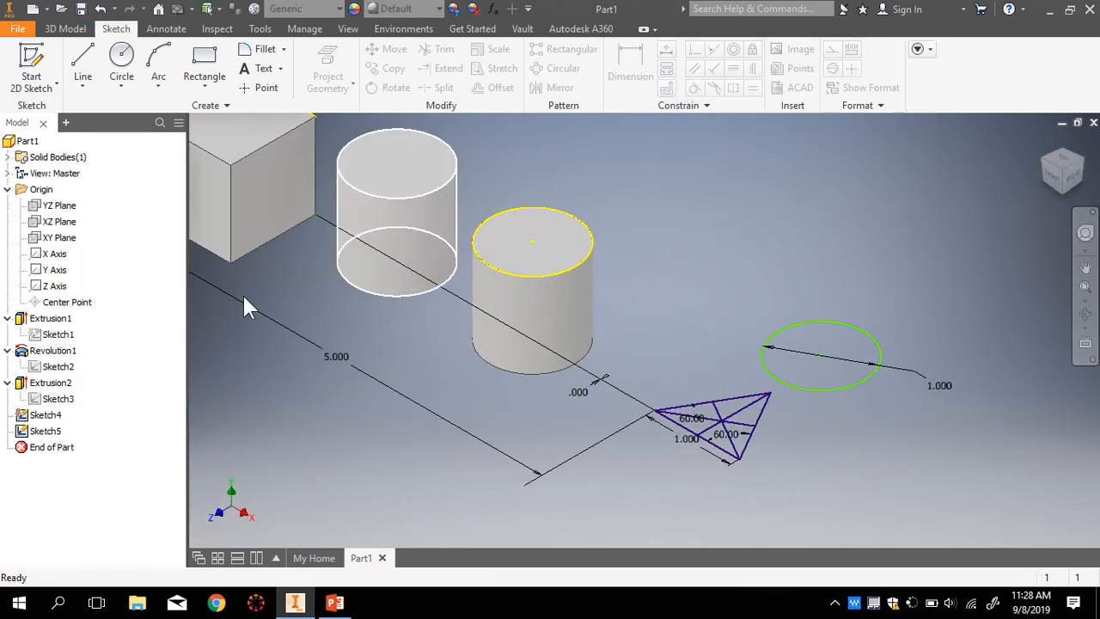
{"action": "double_click", "coordinate": [47, 430]}
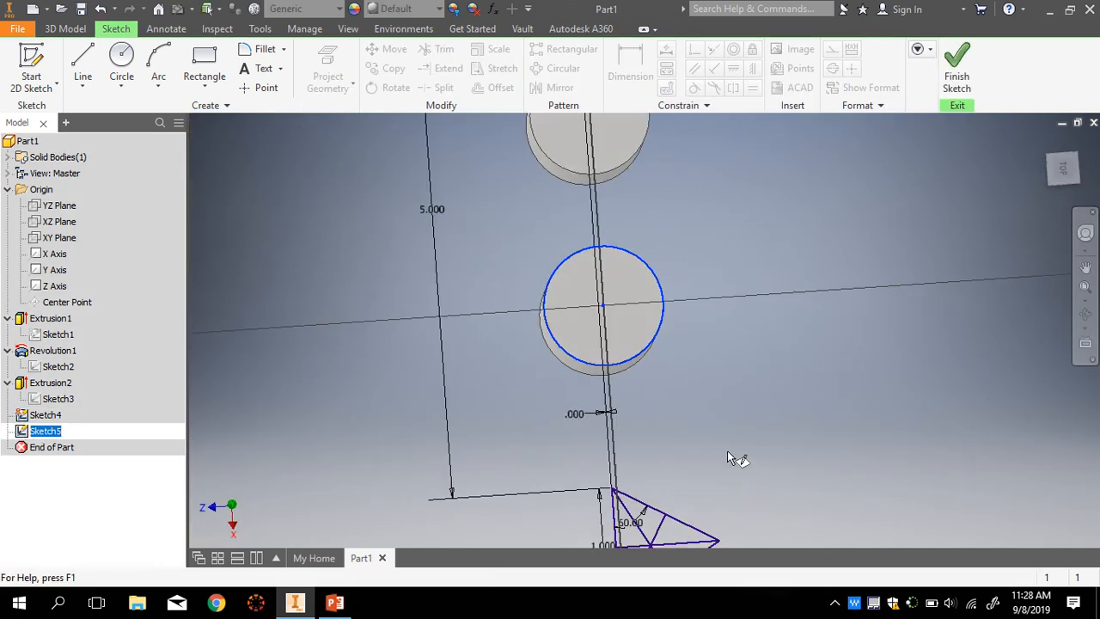
{"action": "left_click", "coordinate": [1066, 153]}
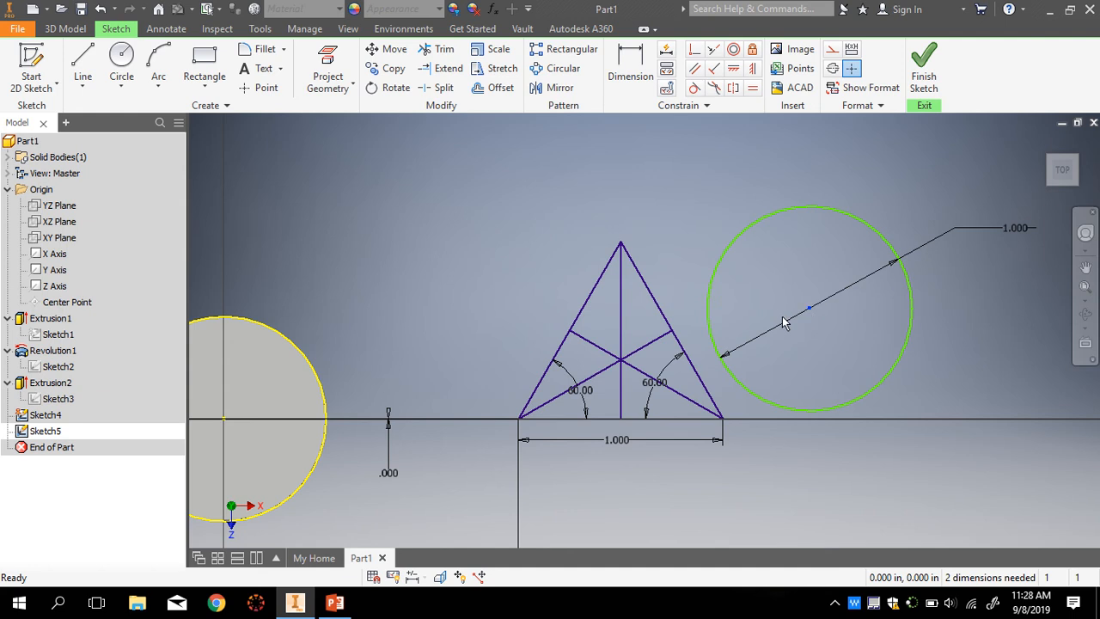
{"action": "left_click_drag", "start_coordinate": [810, 308], "coordinate": [622, 364]}
{"action": "scroll", "coordinate": [621, 365], "scroll_direction": "up", "scroll_amount": 6}
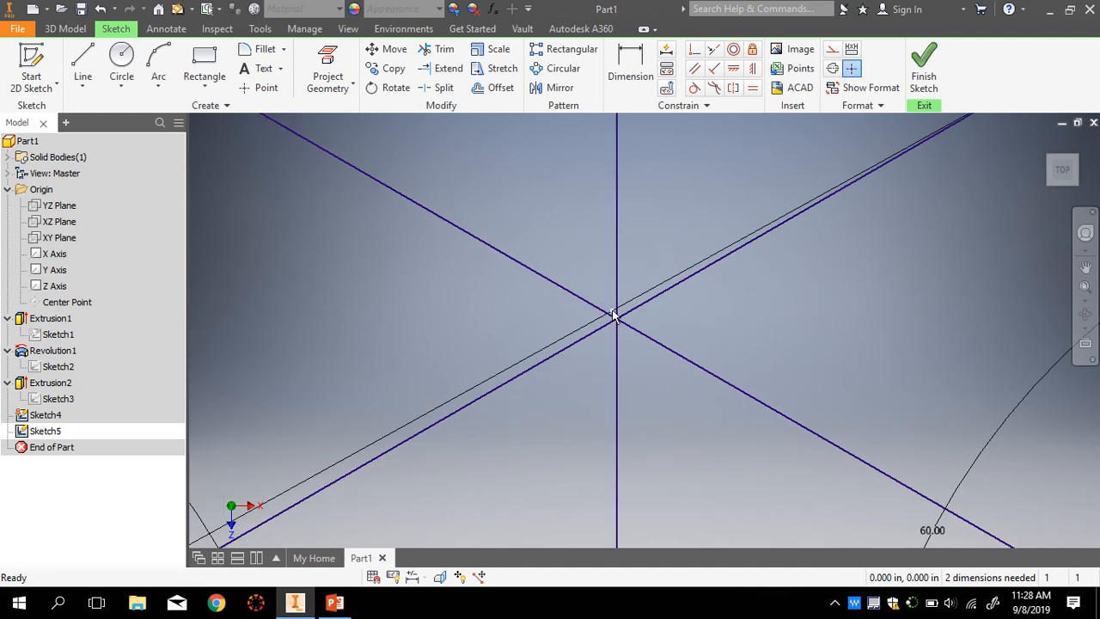
{"action": "left_click_drag", "start_coordinate": [622, 324], "coordinate": [617, 314]}
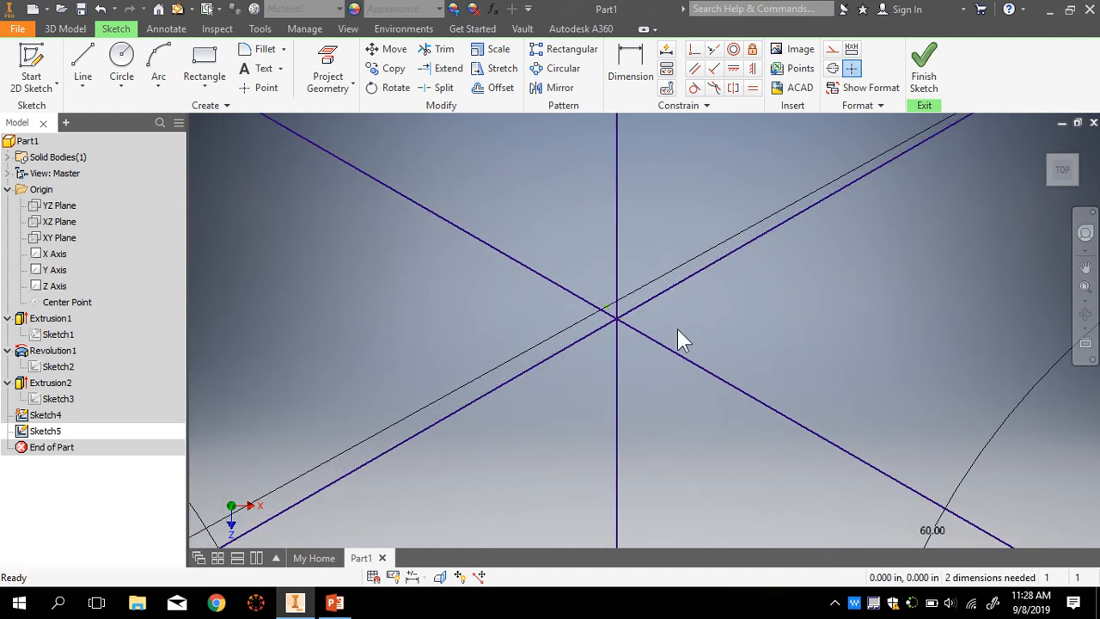
{"action": "scroll", "coordinate": [681, 353], "scroll_direction": "down", "scroll_amount": 3}
{"action": "scroll", "coordinate": [677, 353], "scroll_direction": "up", "scroll_amount": 3}
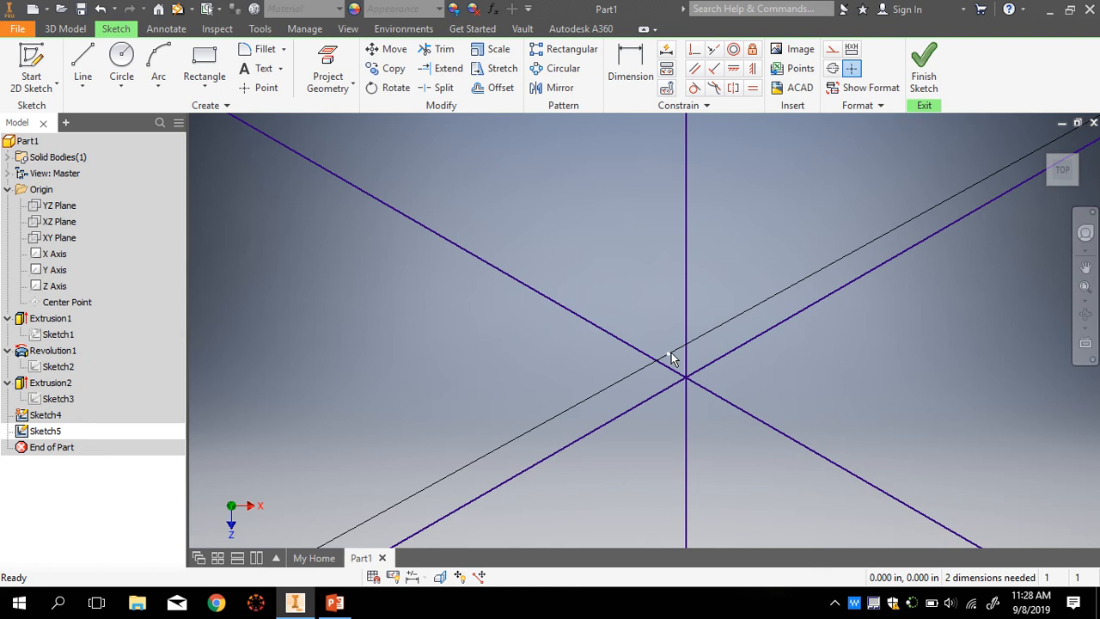
{"action": "left_click_drag", "start_coordinate": [670, 354], "coordinate": [686, 377]}
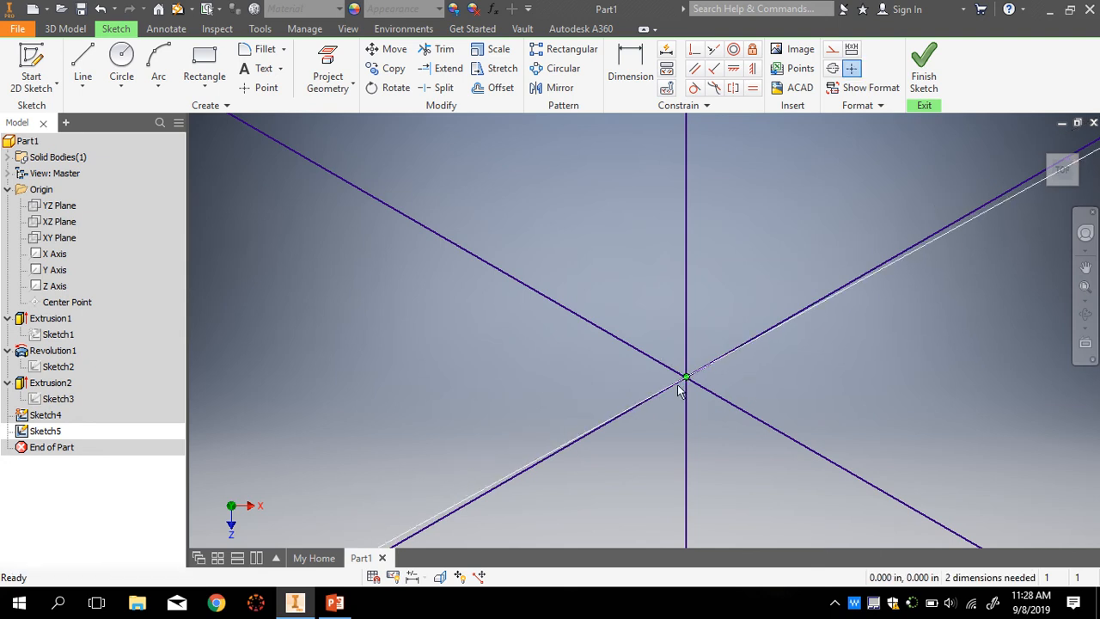
{"action": "mouse_move", "coordinate": [709, 368]}
{"action": "middle_mouse_down"}
{"action": "mouse_move", "coordinate": [747, 344]}
{"action": "mouse_move", "coordinate": [638, 413]}
{"action": "middle_mouse_up"}
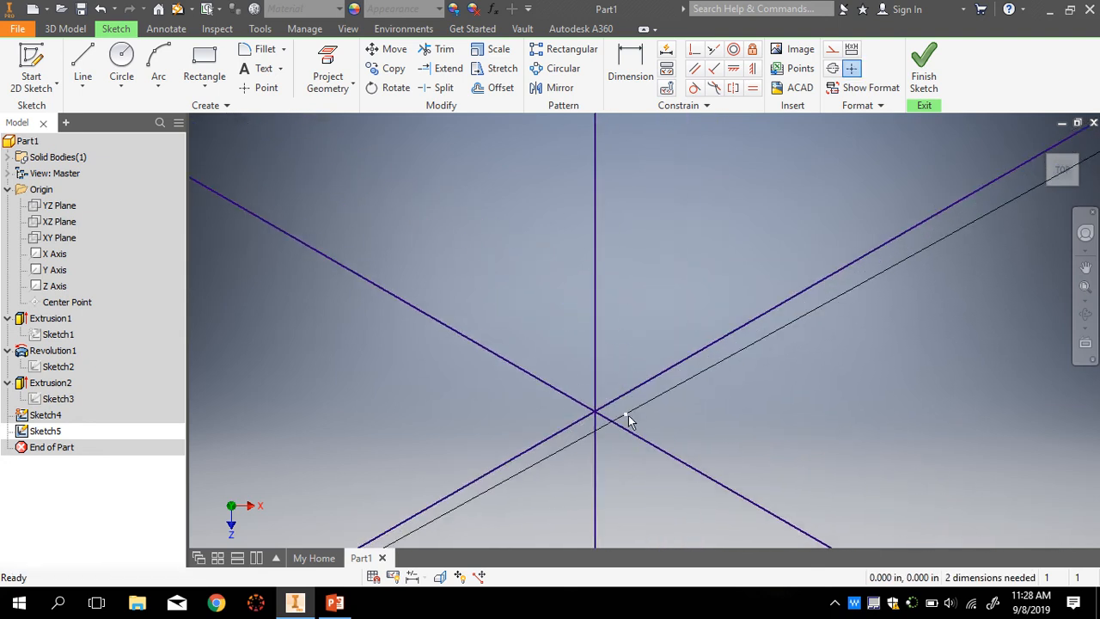
{"action": "left_click_drag", "start_coordinate": [627, 413], "coordinate": [626, 420]}
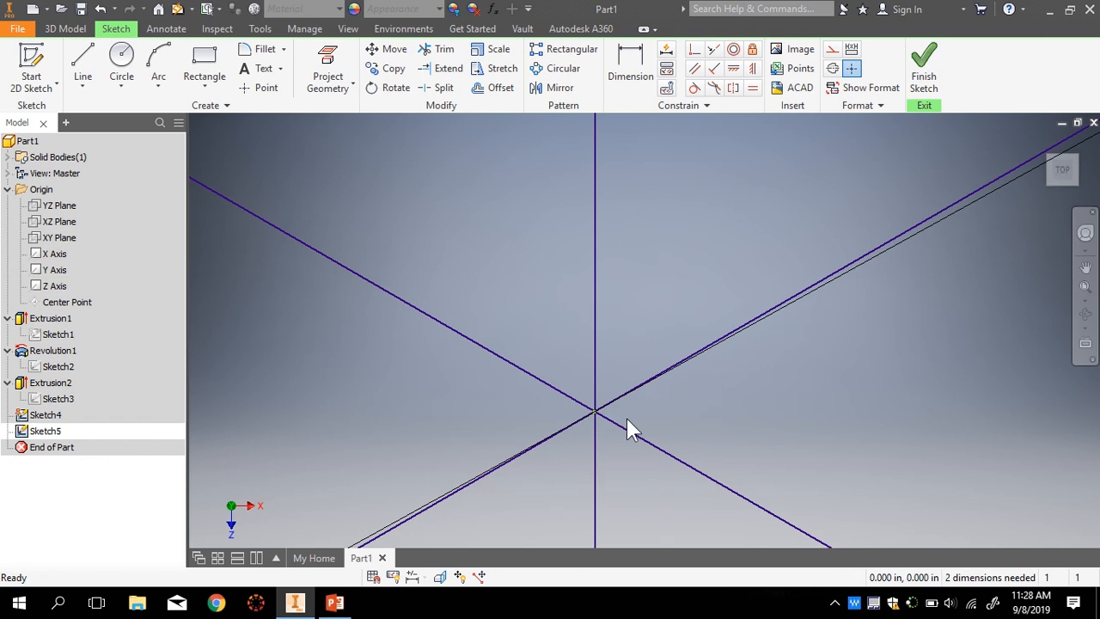
- Finish the circle sketch and check the model from the Front and Home views
{"action": "scroll", "coordinate": [627, 418], "scroll_direction": "down", "scroll_amount": 5}
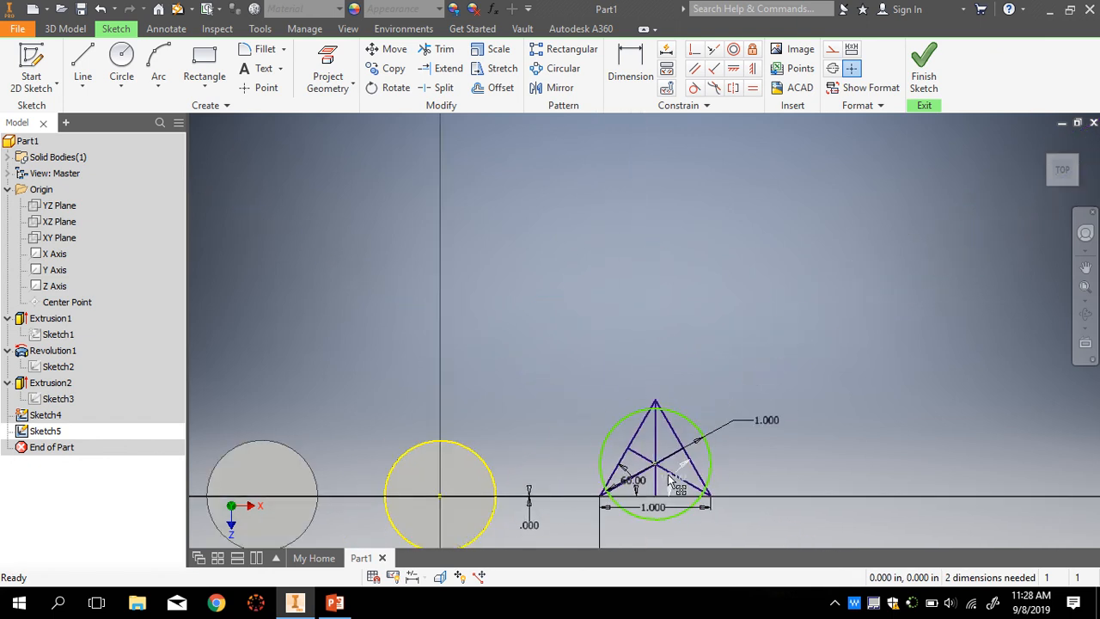
{"action": "scroll", "coordinate": [666, 469], "scroll_direction": "up", "scroll_amount": 4}
{"action": "scroll", "coordinate": [667, 451], "scroll_direction": "down", "scroll_amount": 2}
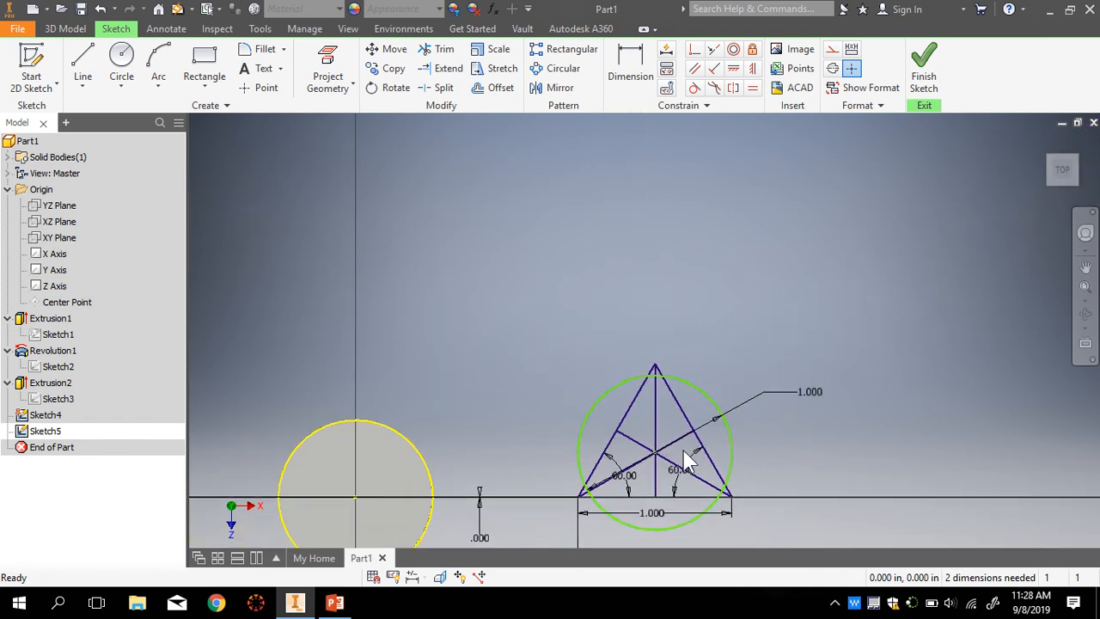
{"action": "scroll", "coordinate": [683, 458], "scroll_direction": "up", "scroll_amount": 1}
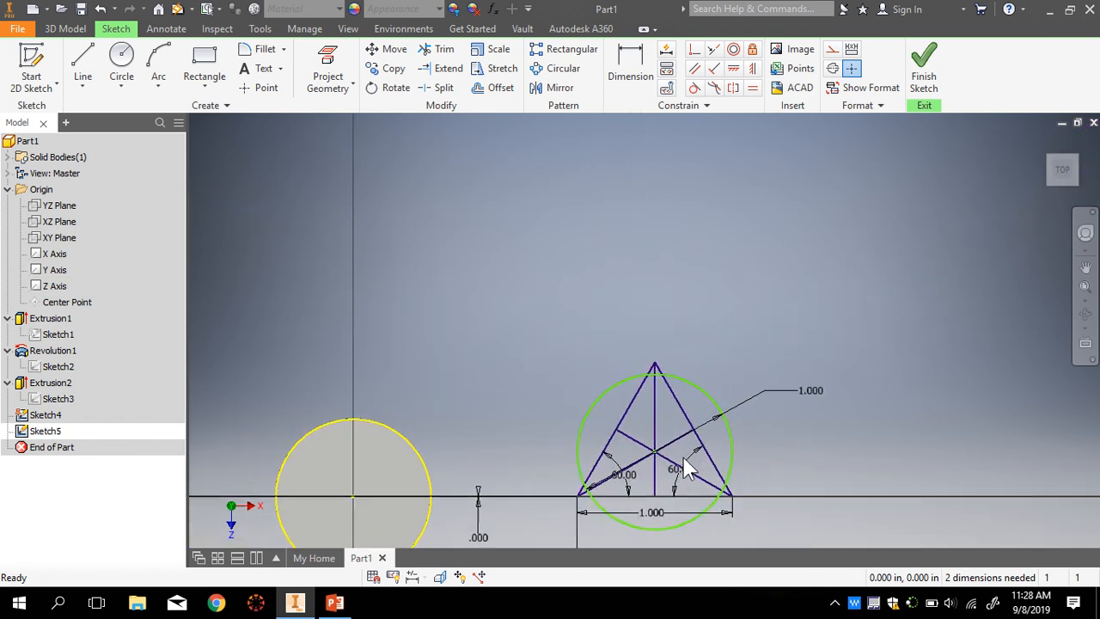
{"action": "left_click", "coordinate": [924, 69]}
{"action": "scroll", "coordinate": [709, 434], "scroll_direction": "up", "scroll_amount": 1}
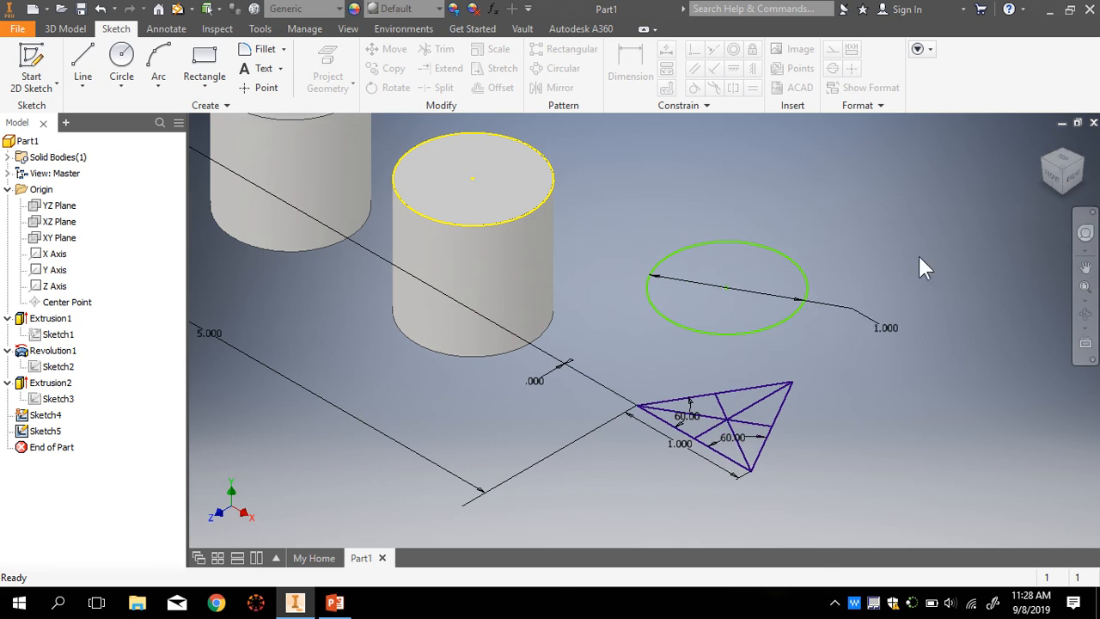
{"action": "left_click", "coordinate": [1053, 175]}
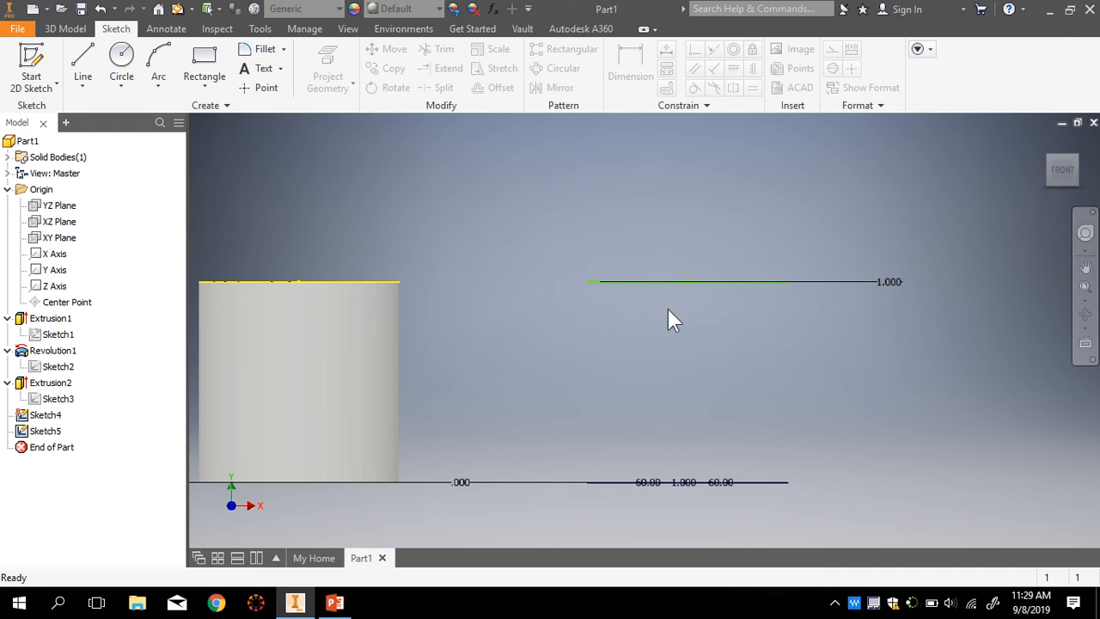
{"action": "left_click", "coordinate": [1043, 143]}
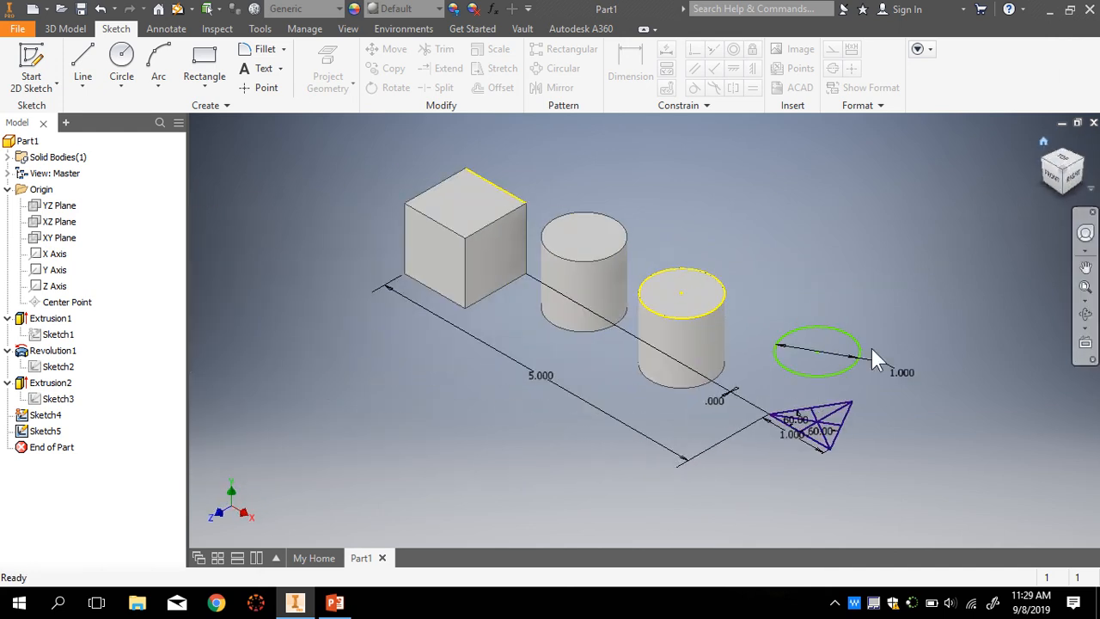
{"action": "left_click", "coordinate": [65, 29]}
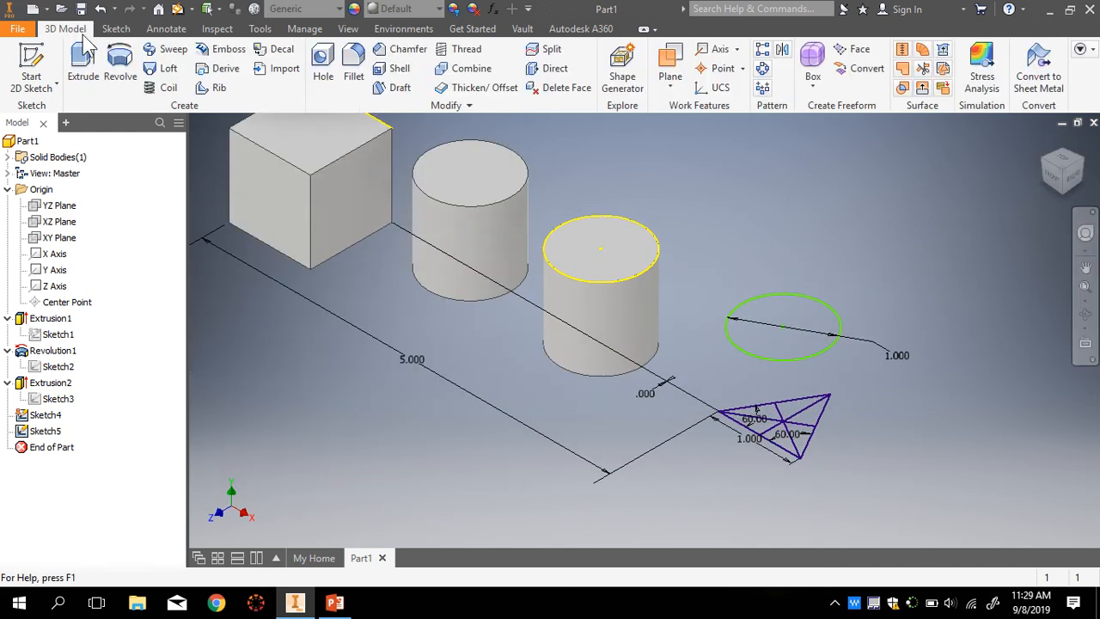
{"action": "left_click", "coordinate": [168, 70]}
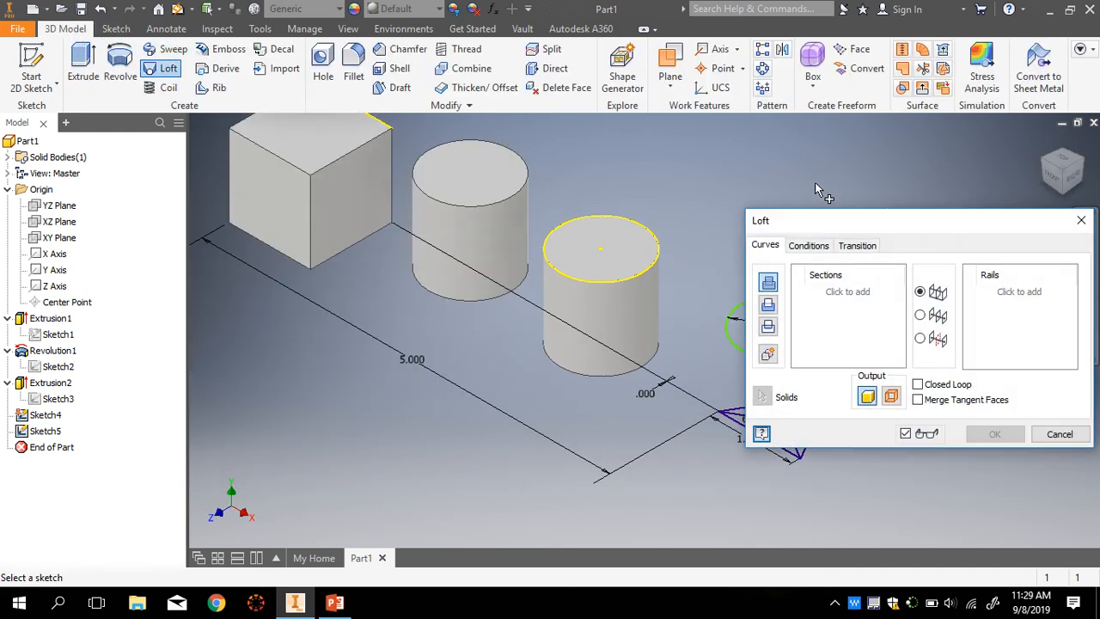
{"action": "left_click_drag", "start_coordinate": [850, 217], "coordinate": [321, 189]}
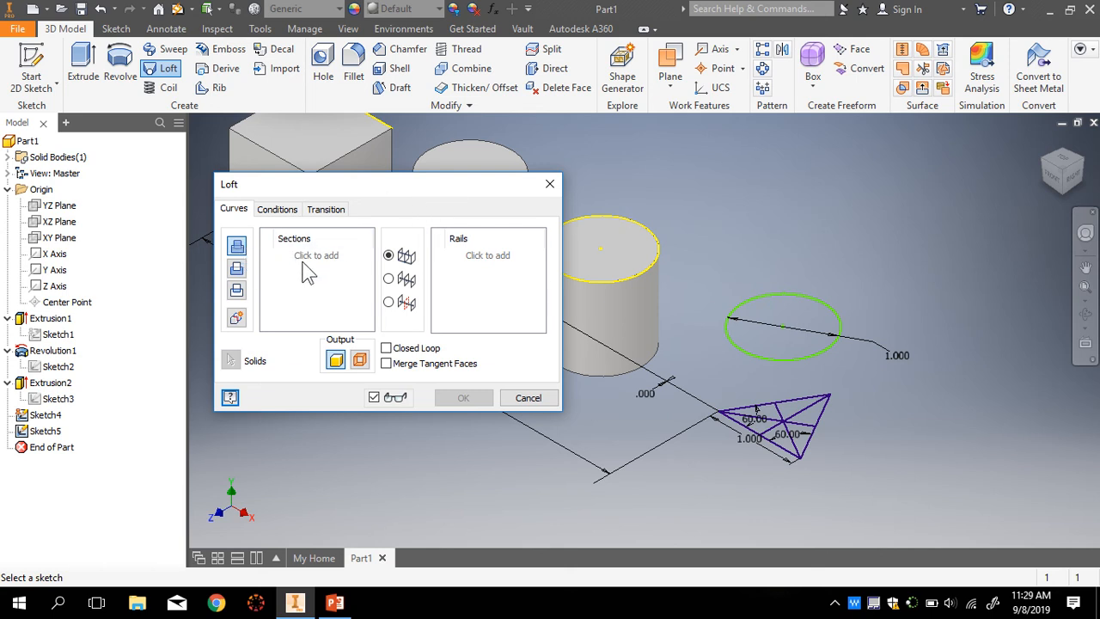
{"action": "left_click", "coordinate": [811, 428]}
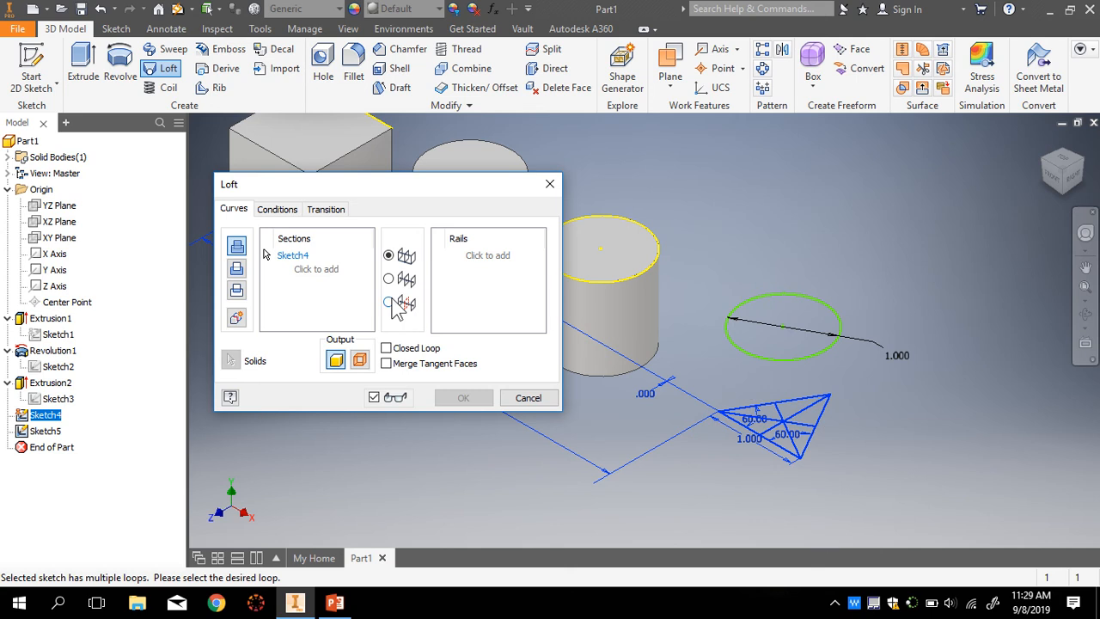
{"action": "left_click", "coordinate": [309, 275]}
{"action": "left_click", "coordinate": [797, 358]}
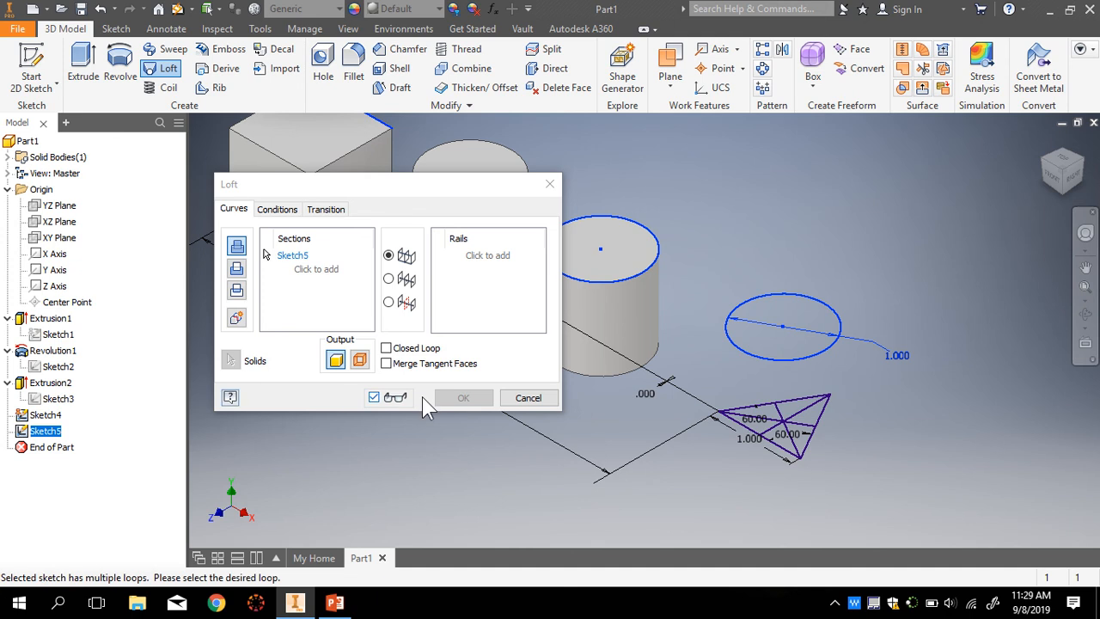
{"action": "left_click", "coordinate": [311, 271]}
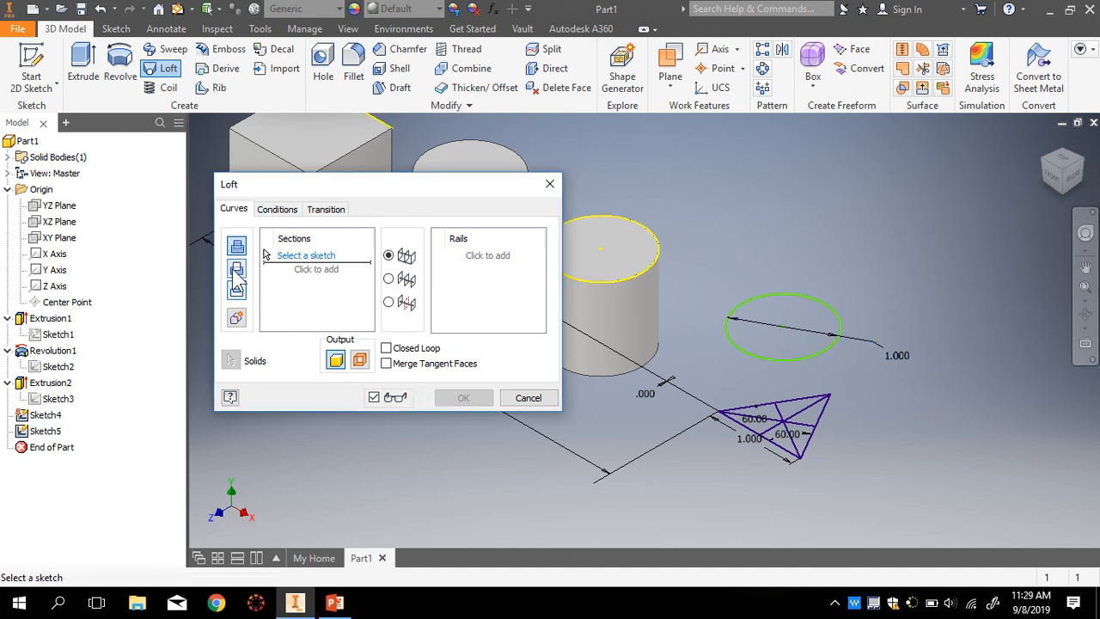
{"action": "left_click", "coordinate": [318, 273]}
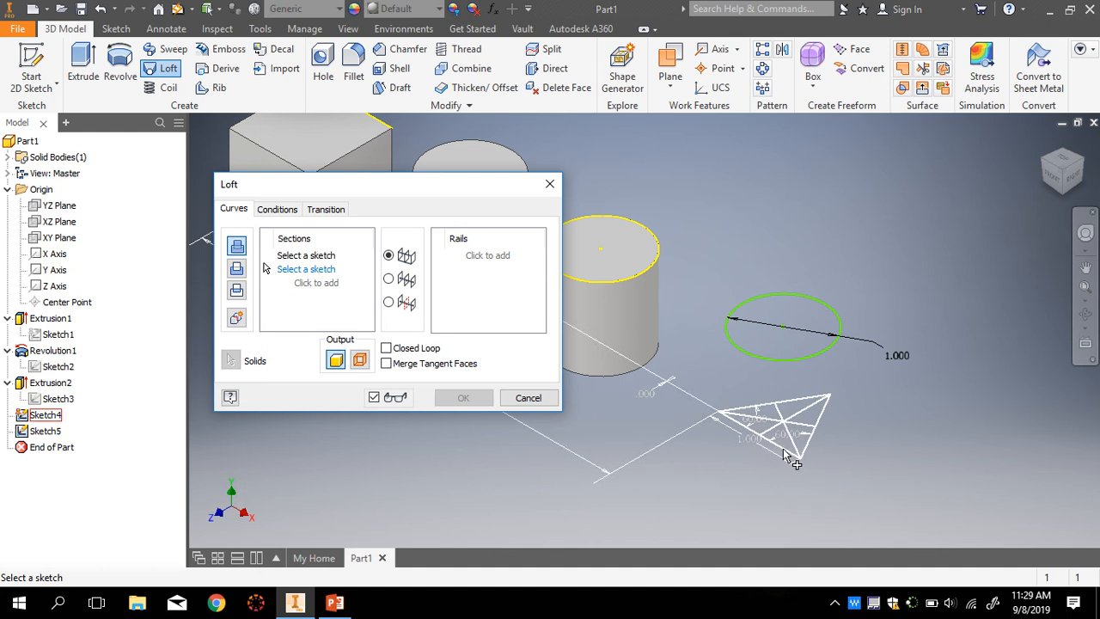
{"action": "left_click", "coordinate": [784, 455]}
{"action": "left_click", "coordinate": [295, 253]}
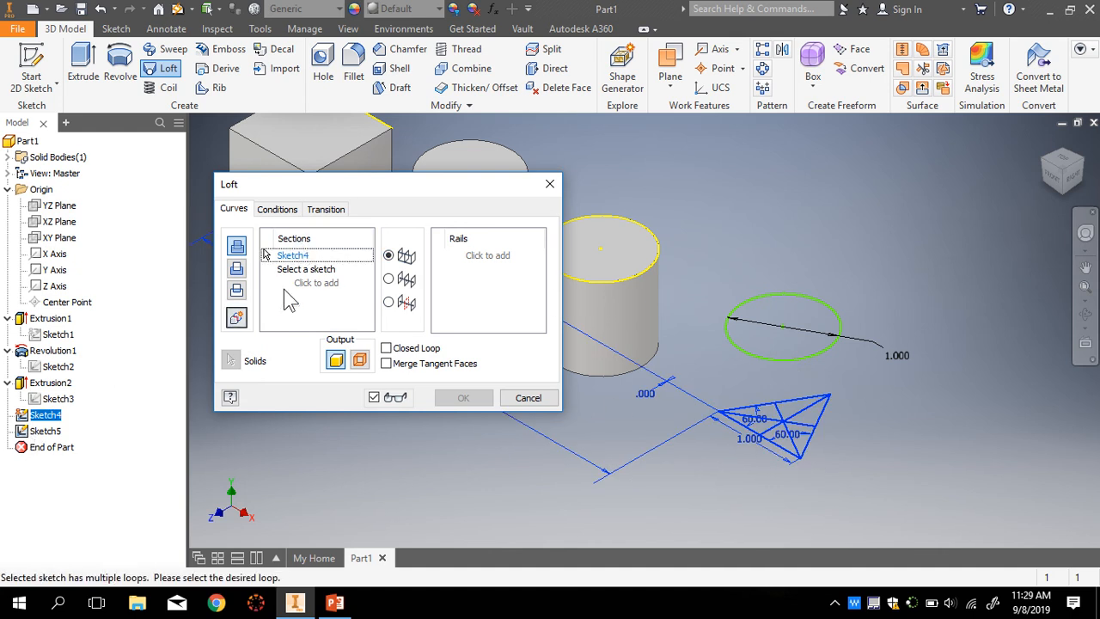
{"action": "left_click", "coordinate": [315, 288]}
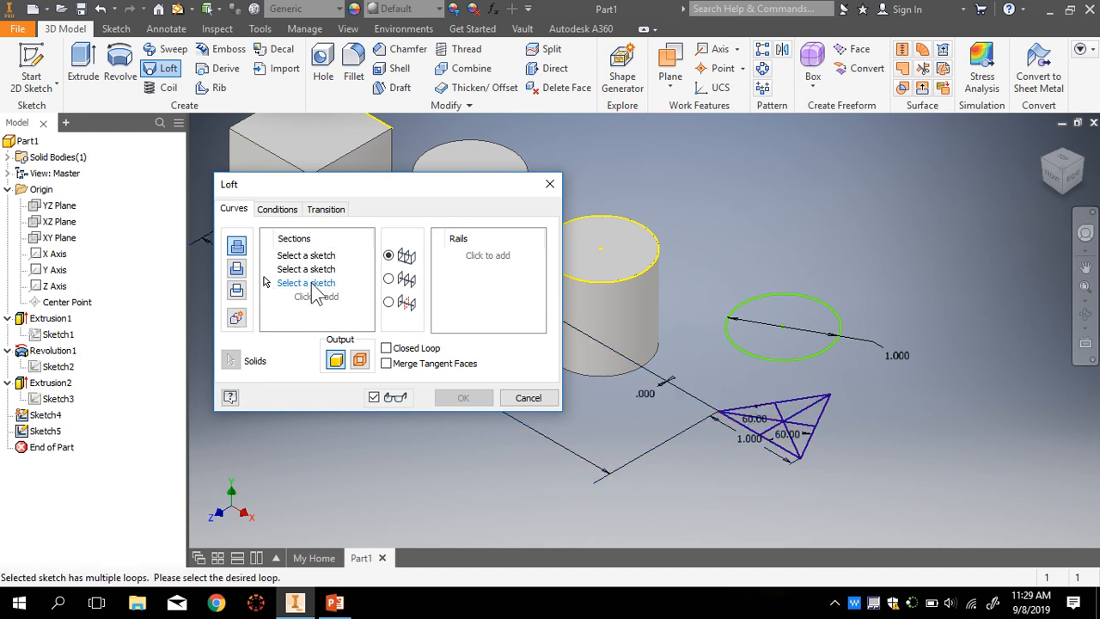
{"action": "left_click", "coordinate": [314, 294]}
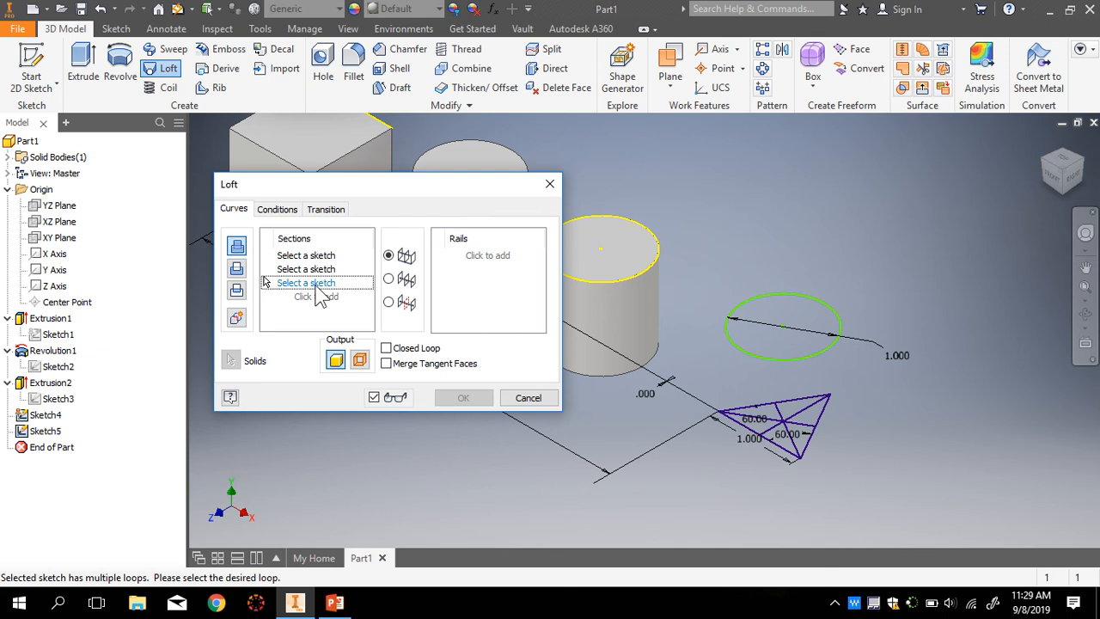
{"action": "left_click", "coordinate": [785, 444]}
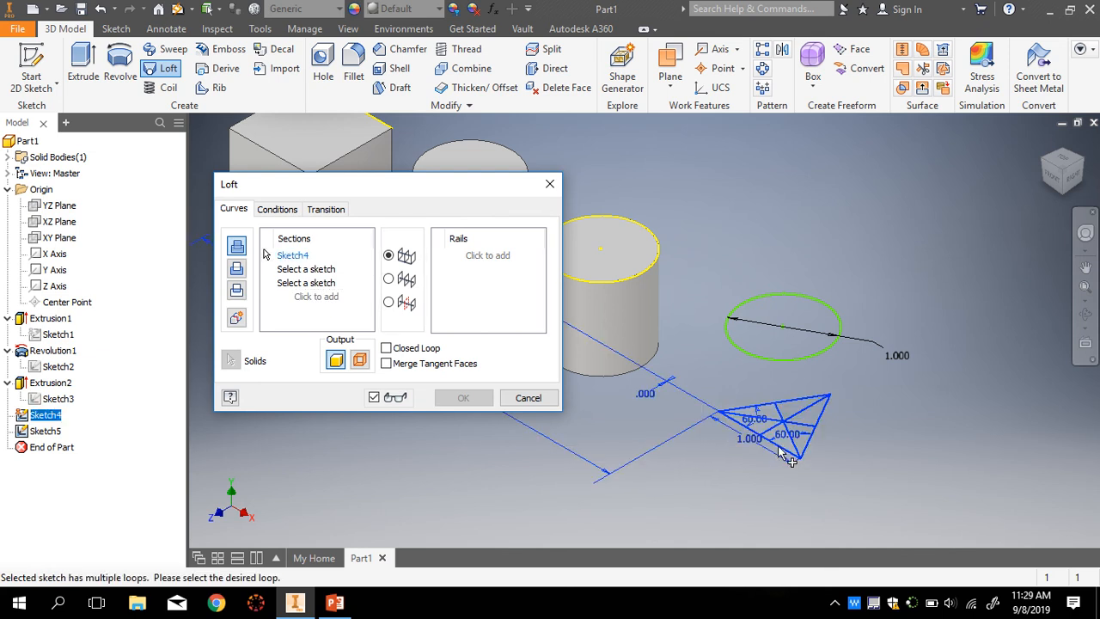
{"action": "left_click", "coordinate": [292, 255]}
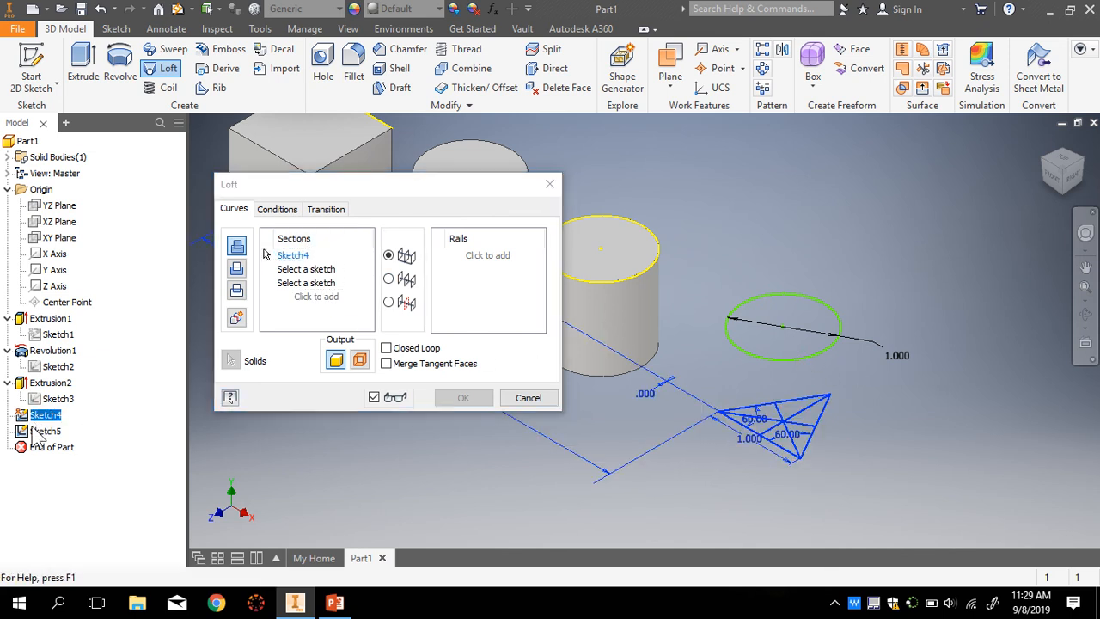
{"action": "left_click", "coordinate": [528, 397]}
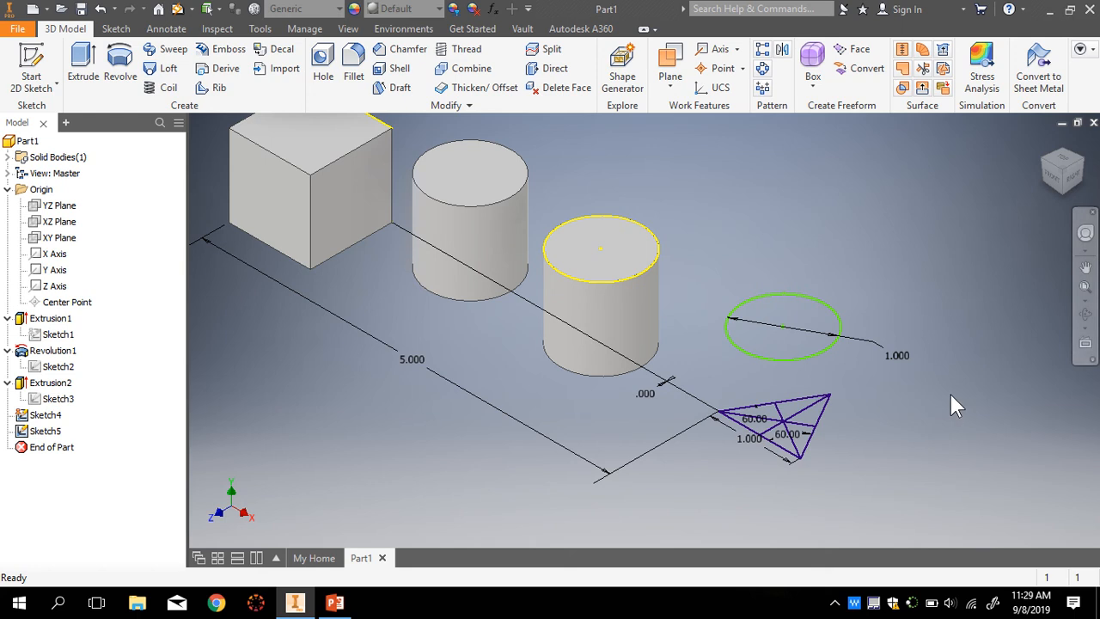
- Try a new-solid loft from Sketch5 and Sketch4 with Closed Loop and Center Line, then cancel
{"action": "scroll", "coordinate": [905, 404], "scroll_direction": "up", "scroll_amount": 2}
{"action": "left_click", "coordinate": [167, 71]}
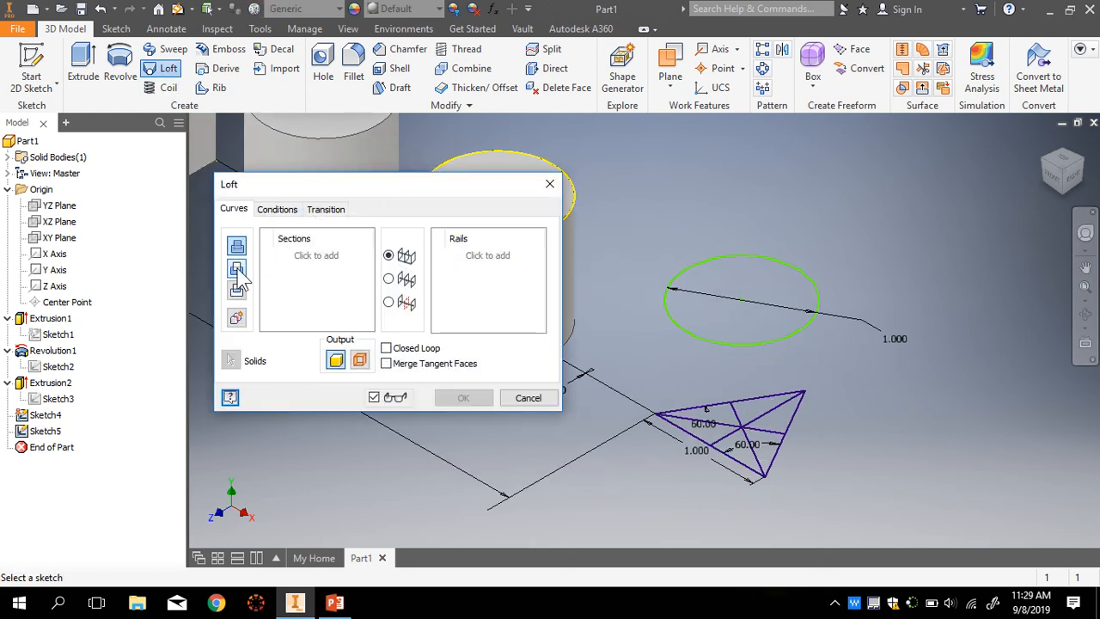
{"action": "left_click", "coordinate": [237, 318]}
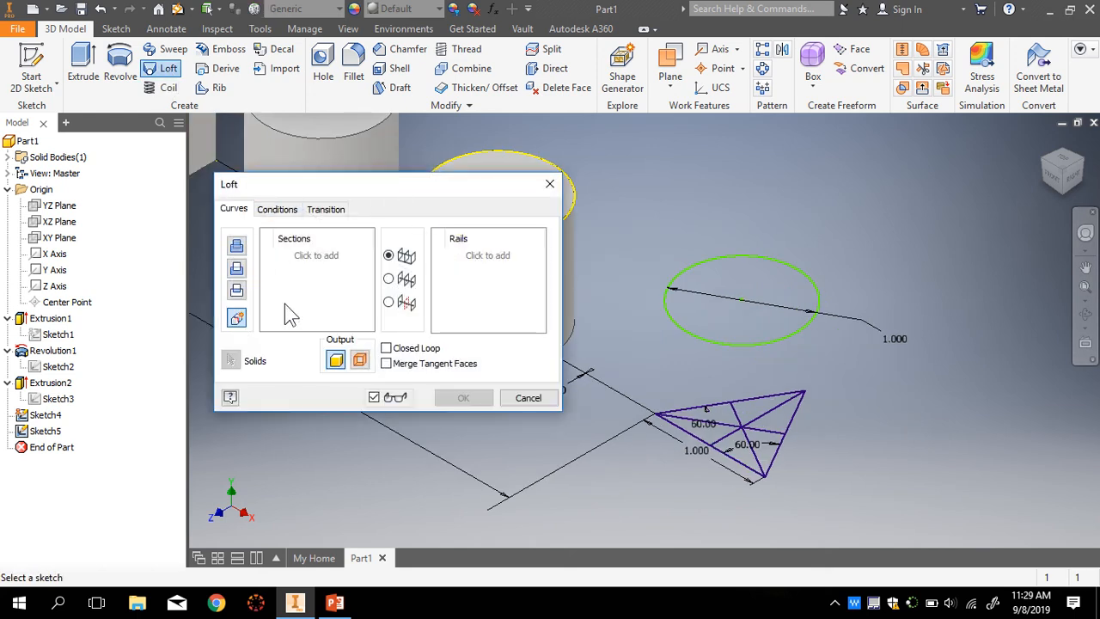
{"action": "left_click", "coordinate": [692, 335]}
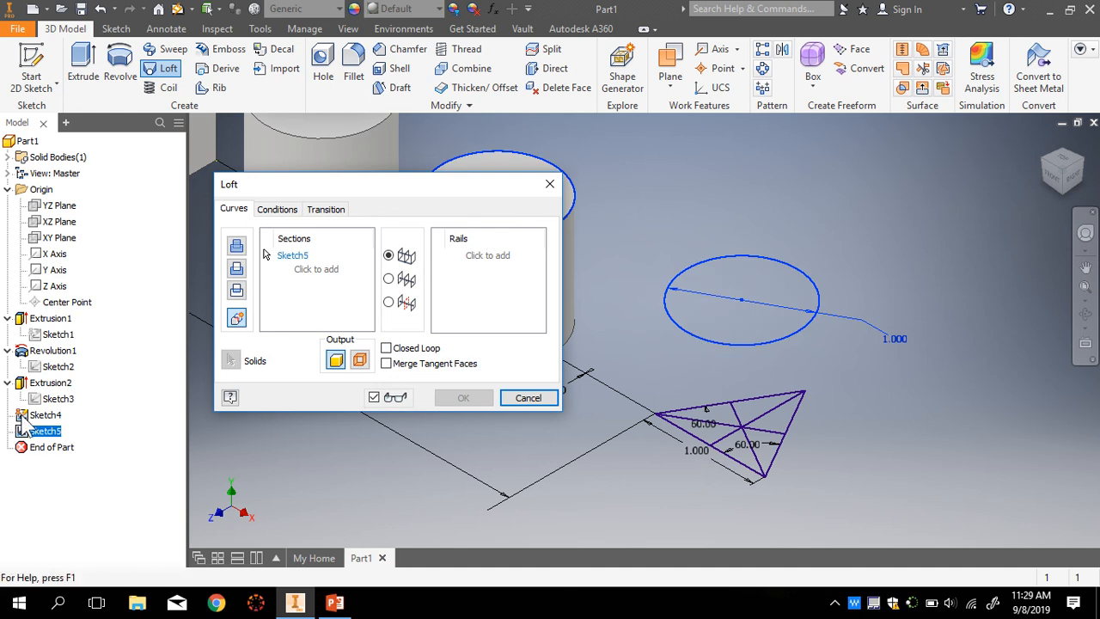
{"action": "left_click", "coordinate": [312, 271]}
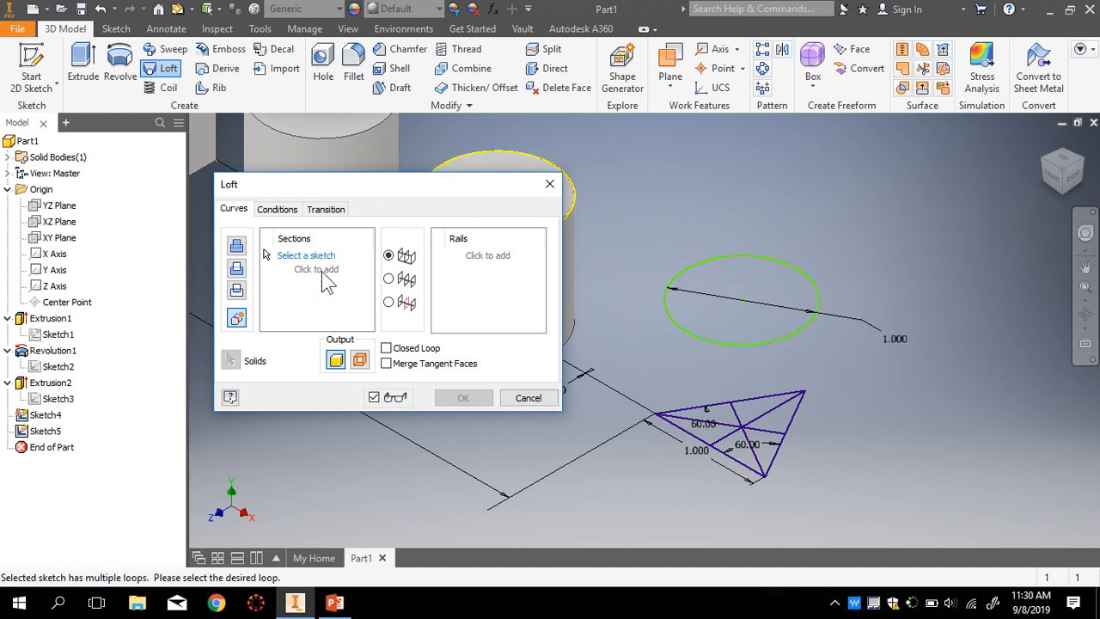
{"action": "left_click", "coordinate": [770, 472]}
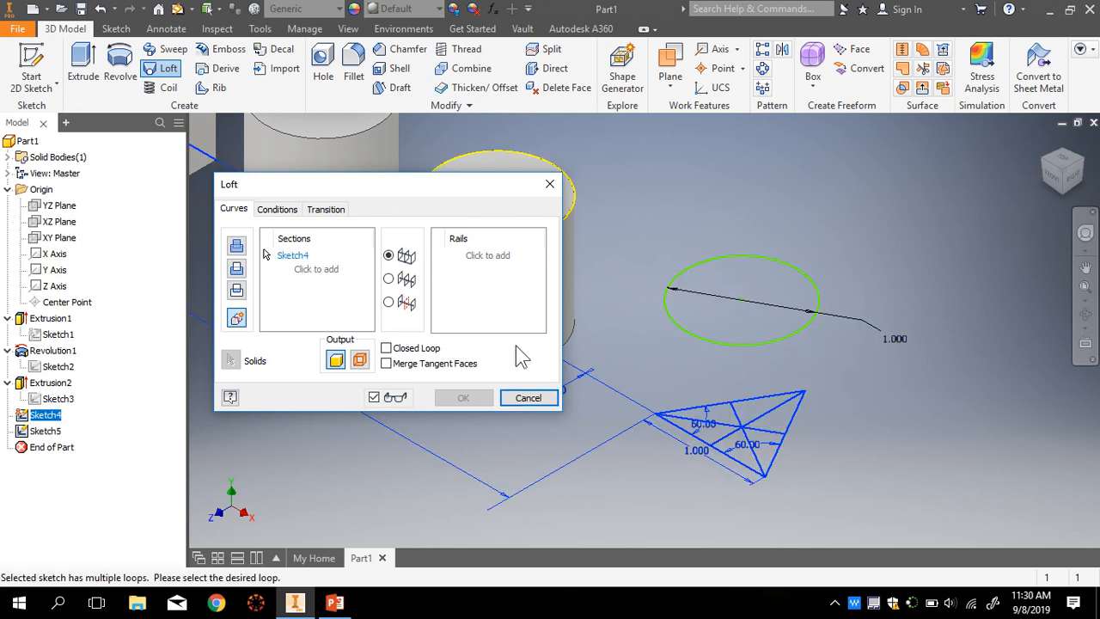
{"action": "left_click", "coordinate": [759, 338]}
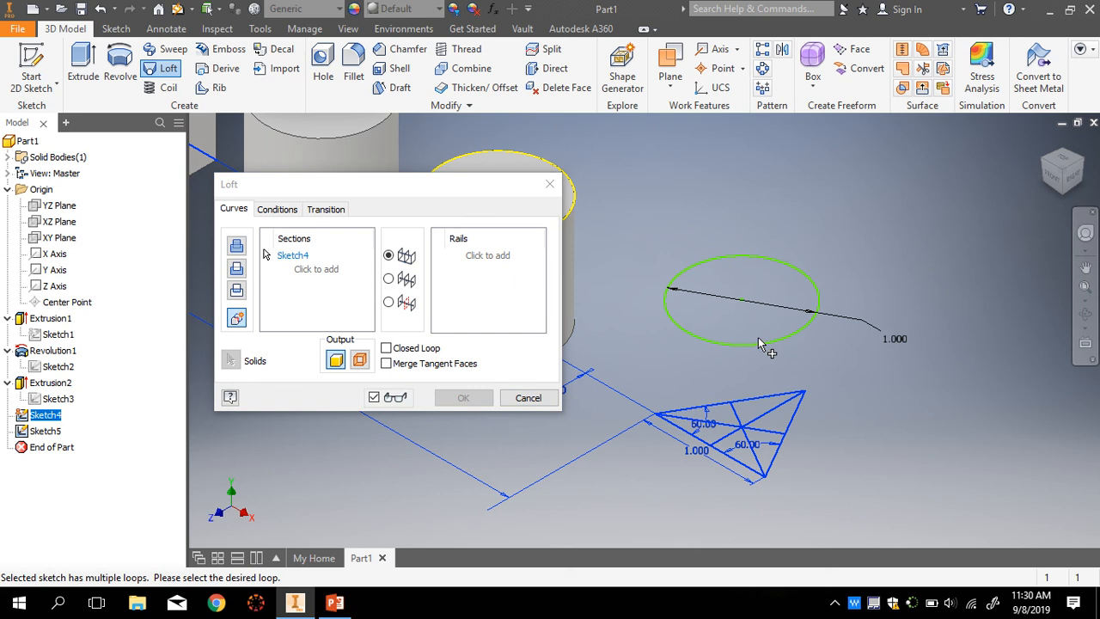
{"action": "left_click", "coordinate": [386, 347]}
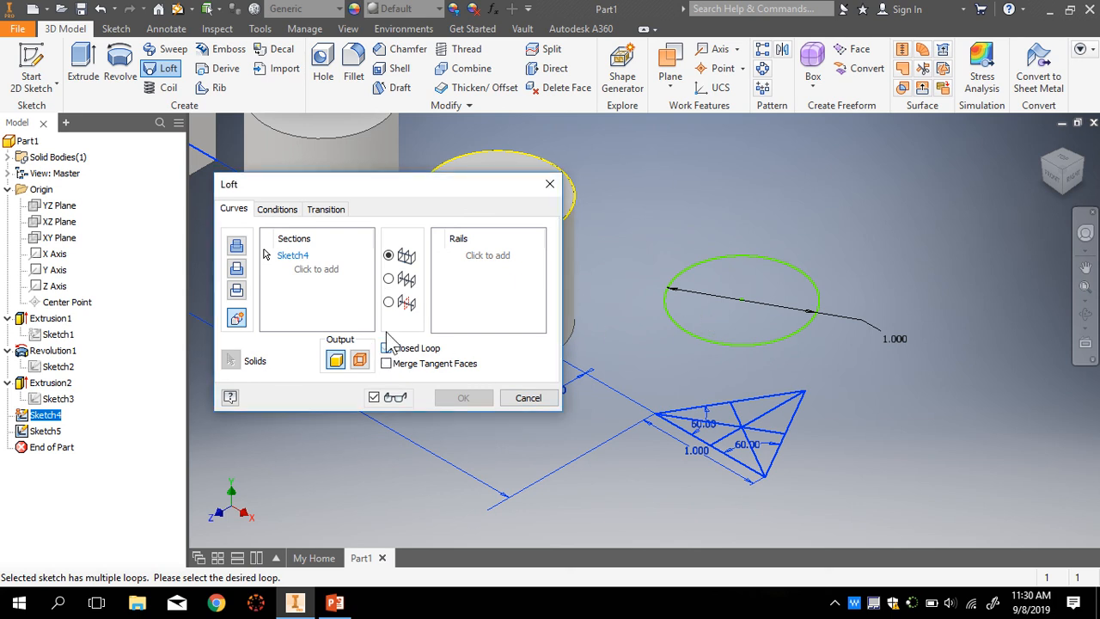
{"action": "left_click", "coordinate": [388, 279]}
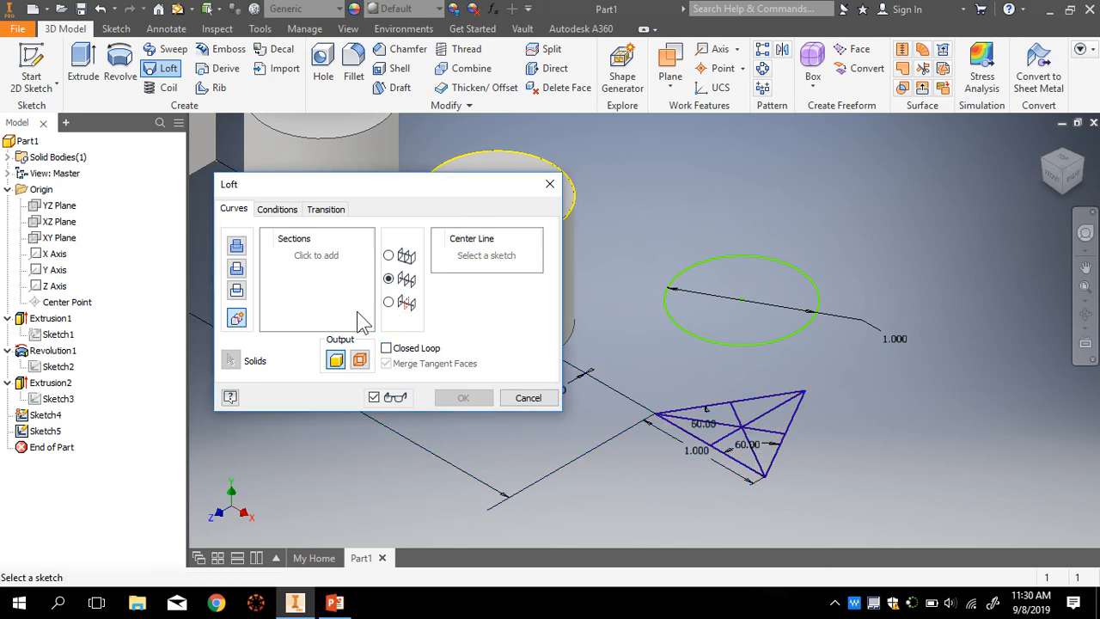
{"action": "left_click", "coordinate": [323, 262]}
{"action": "left_click", "coordinate": [726, 344]}
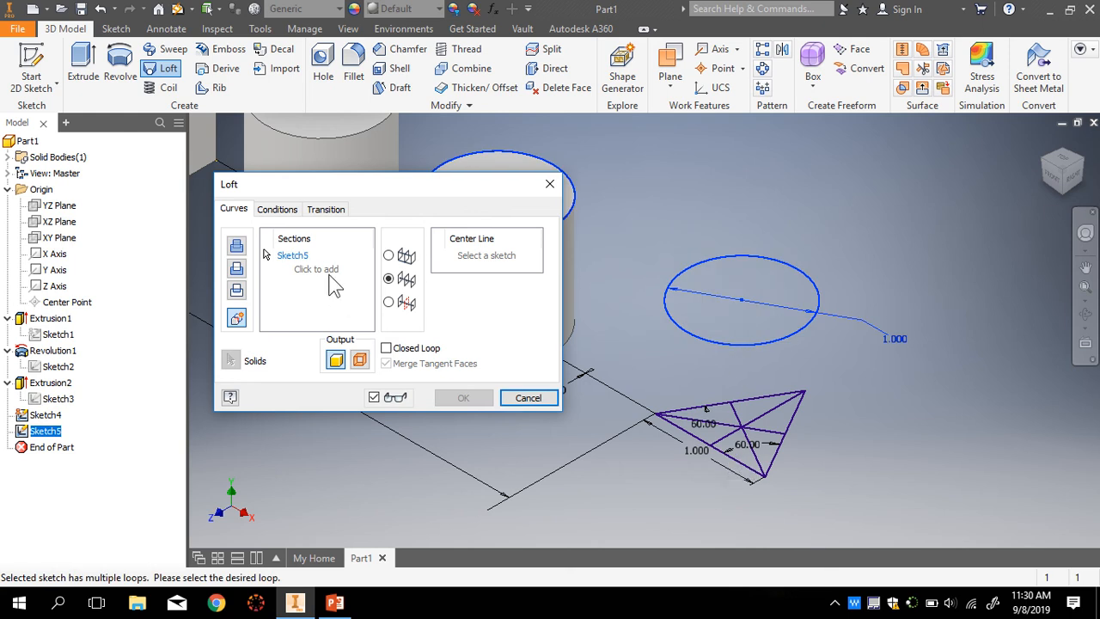
{"action": "left_click", "coordinate": [542, 403]}
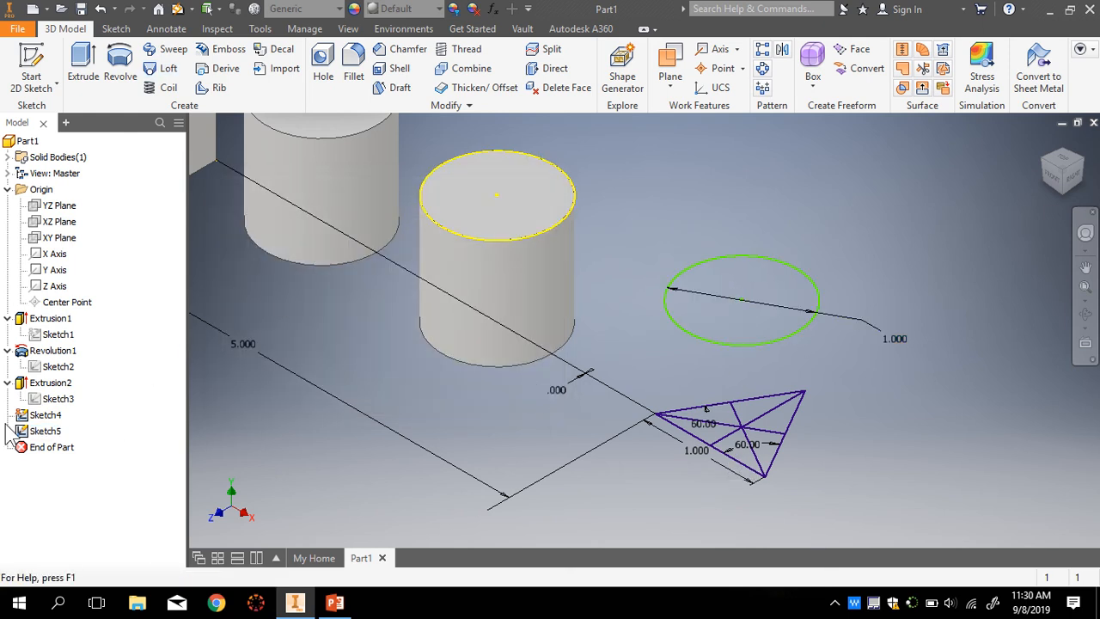
{"action": "double_click", "coordinate": [45, 431]}
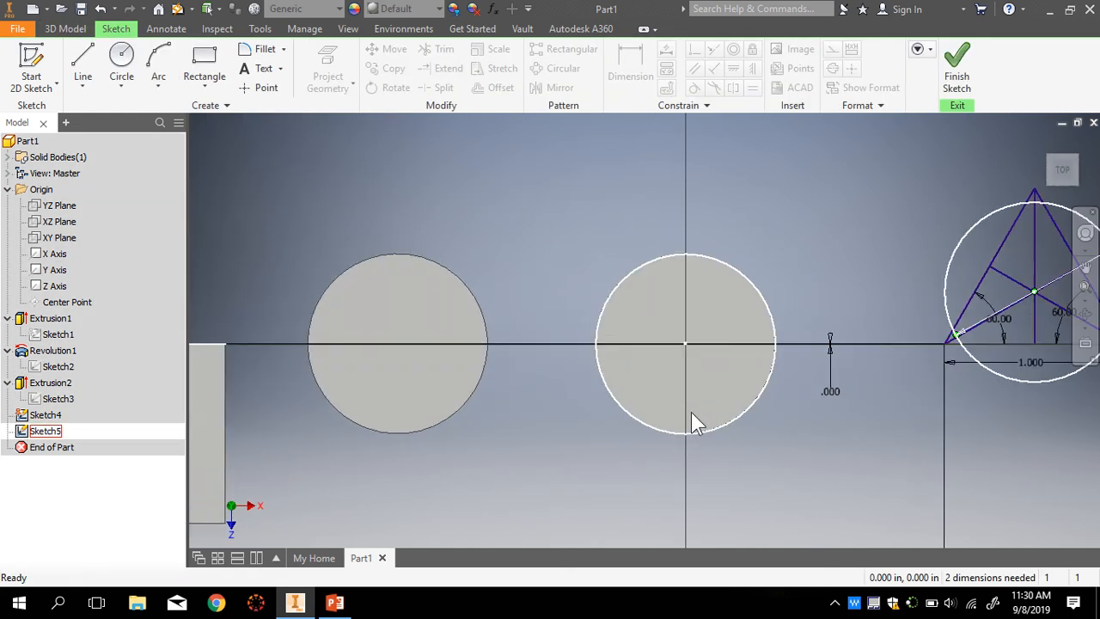
{"action": "scroll", "coordinate": [767, 454], "scroll_direction": "down", "scroll_amount": 5}
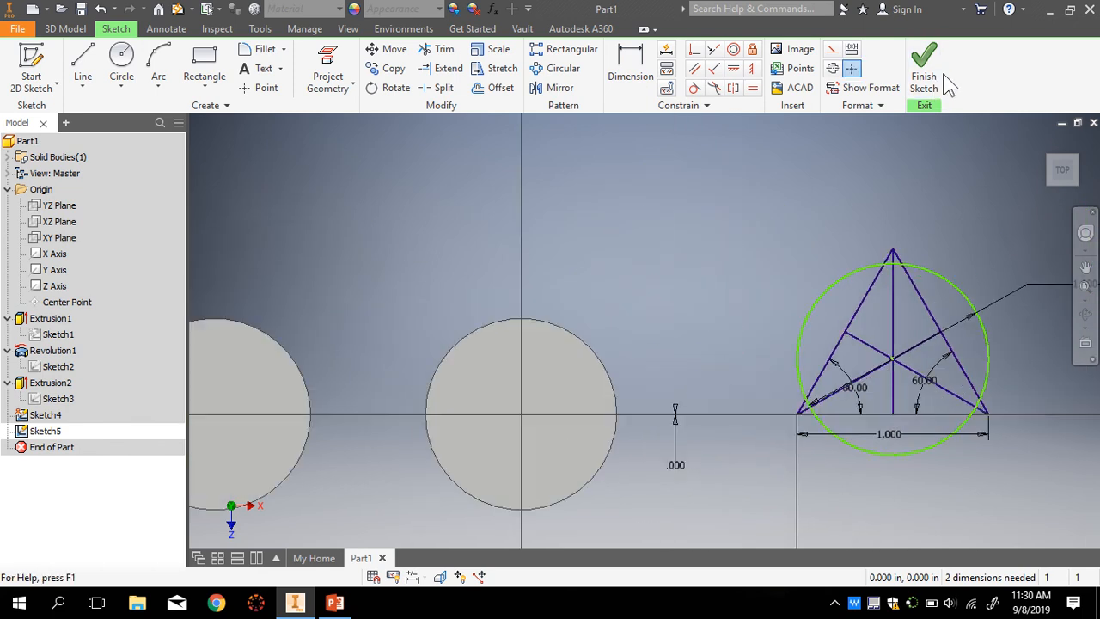
{"action": "left_click", "coordinate": [924, 73]}
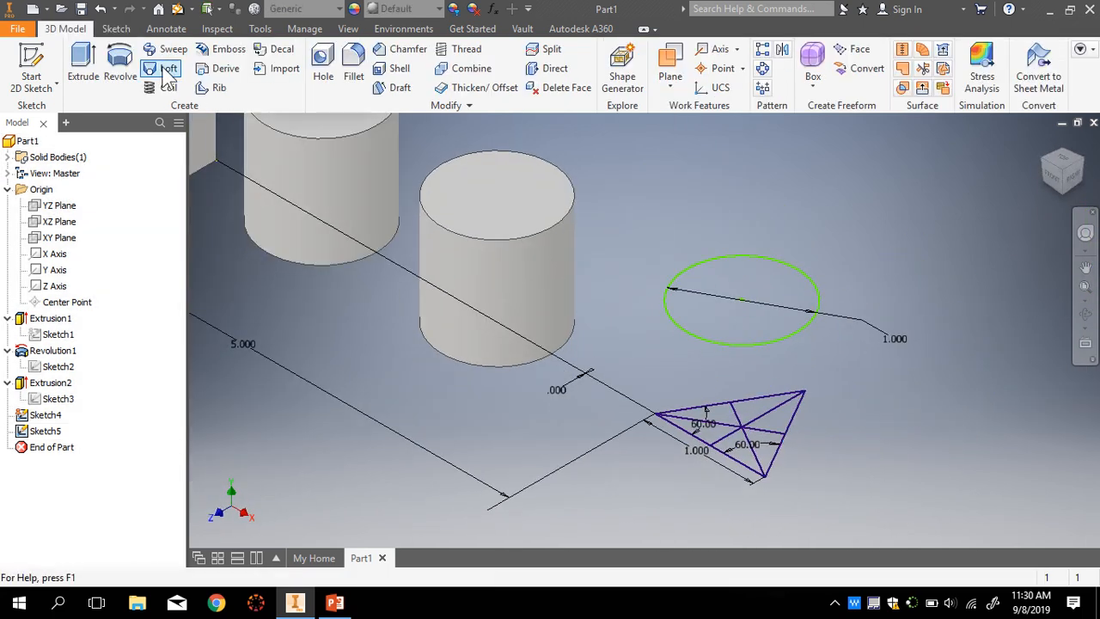
{"action": "left_click", "coordinate": [163, 68]}
{"action": "left_click", "coordinate": [740, 344]}
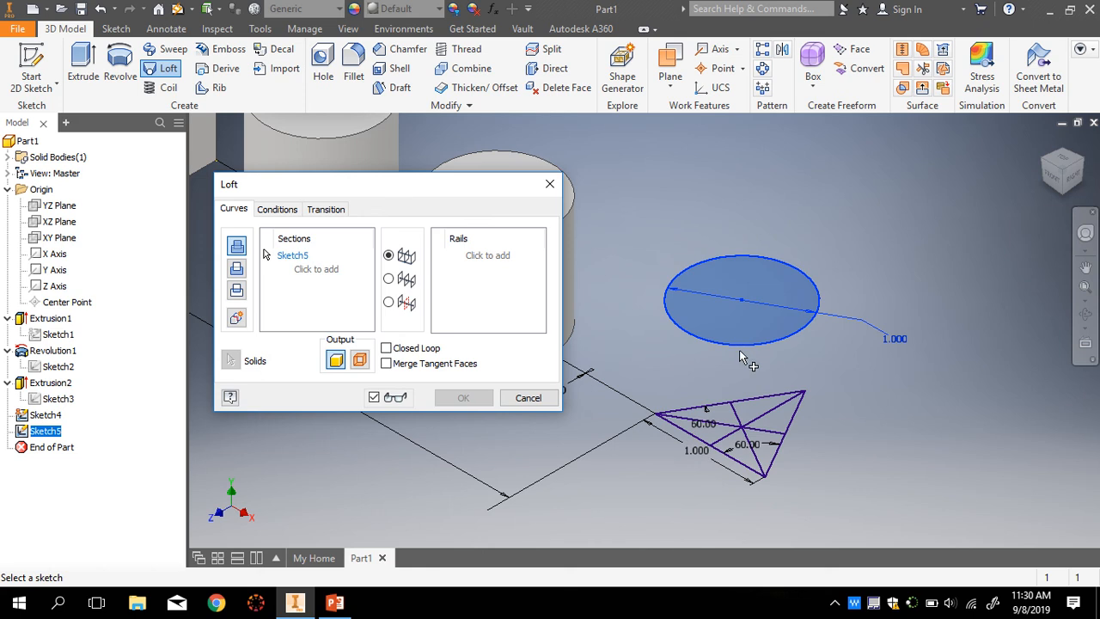
{"action": "left_click", "coordinate": [753, 479]}
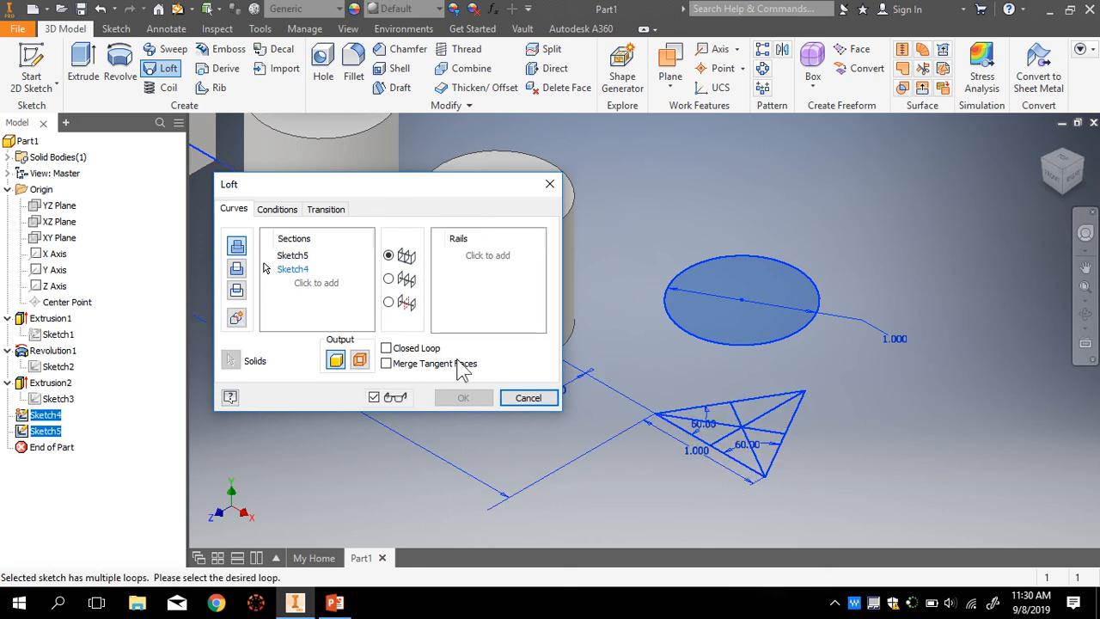
{"action": "left_click", "coordinate": [389, 280]}
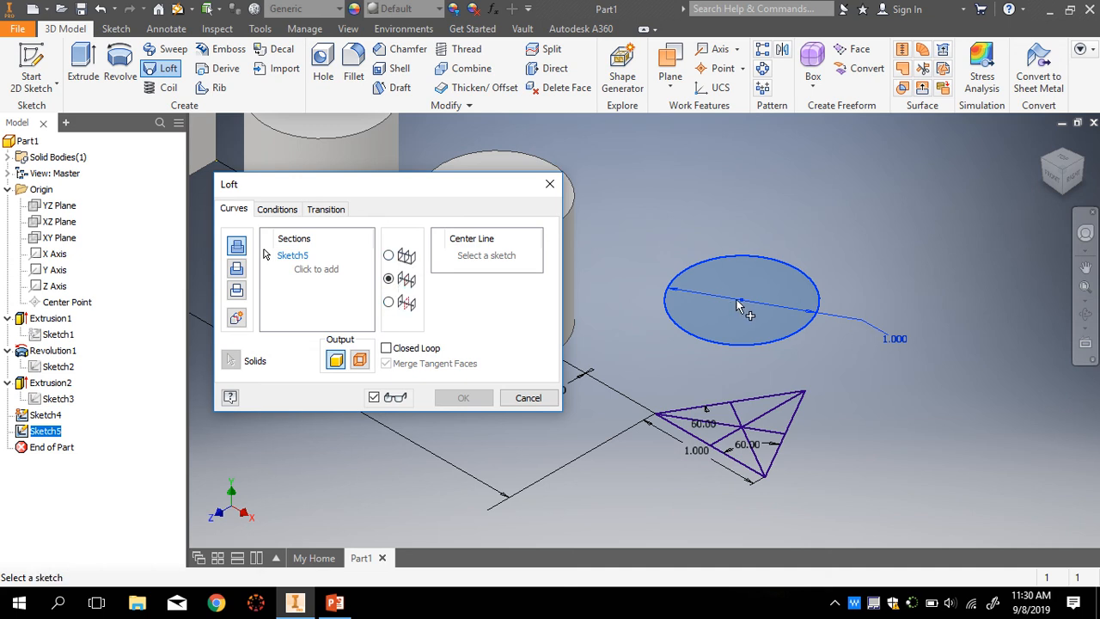
{"action": "left_click", "coordinate": [389, 255]}
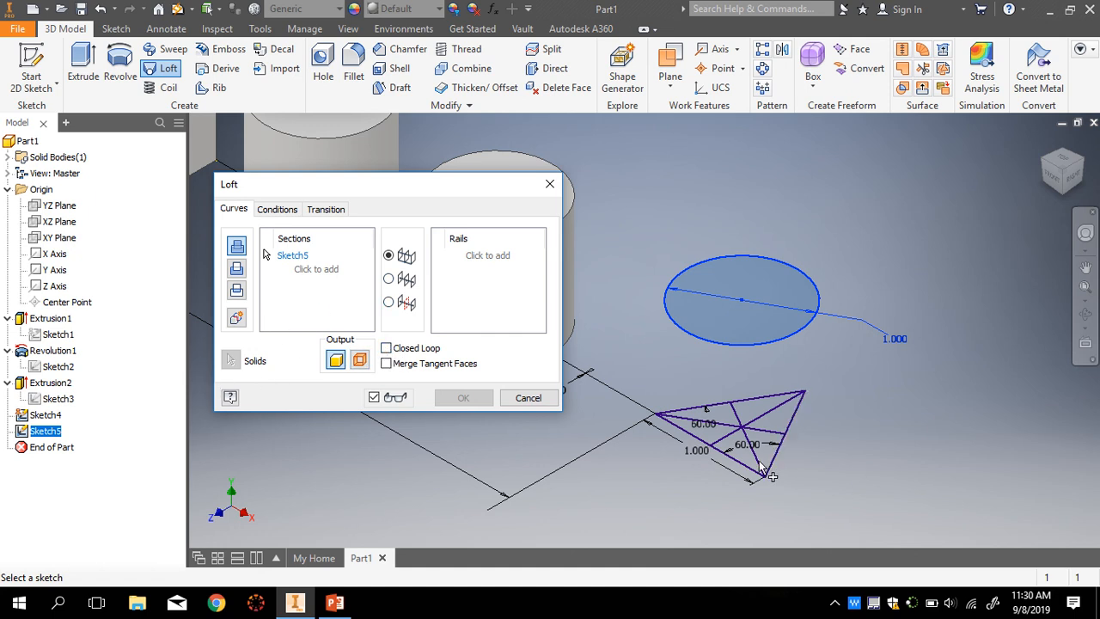
{"action": "left_click", "coordinate": [45, 415]}
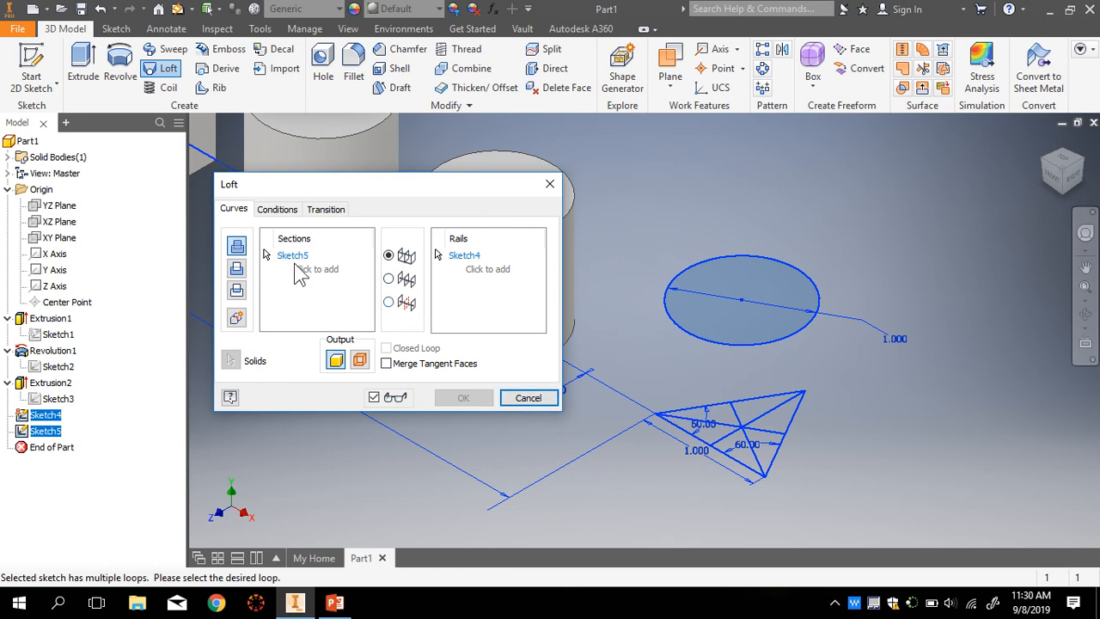
{"action": "left_click", "coordinate": [277, 210]}
{"action": "left_click", "coordinate": [331, 210]}
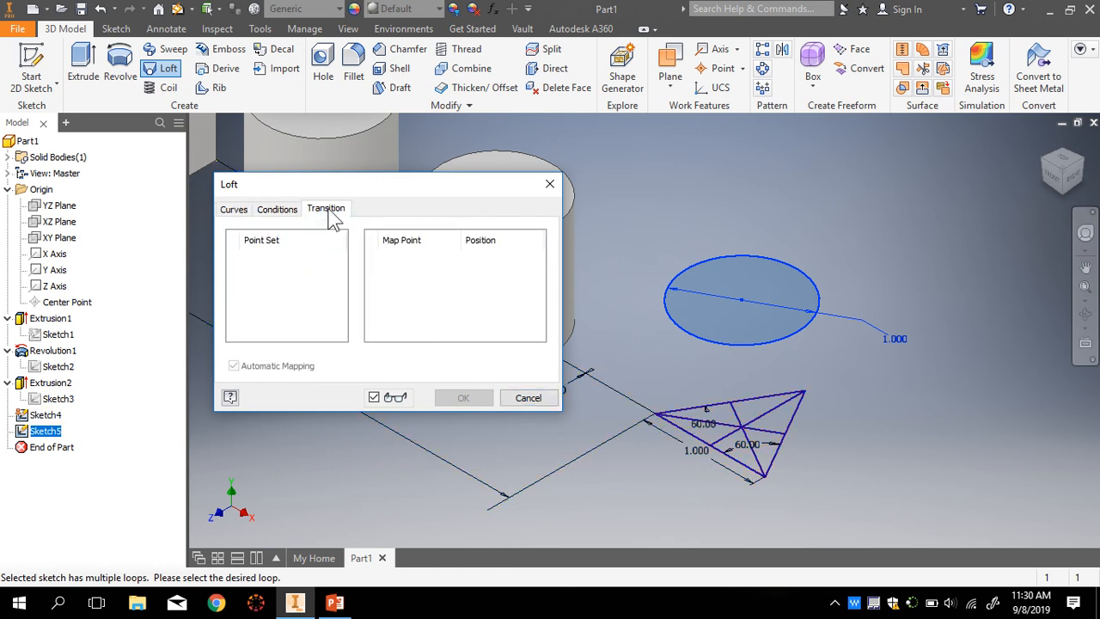
{"action": "left_click", "coordinate": [234, 209]}
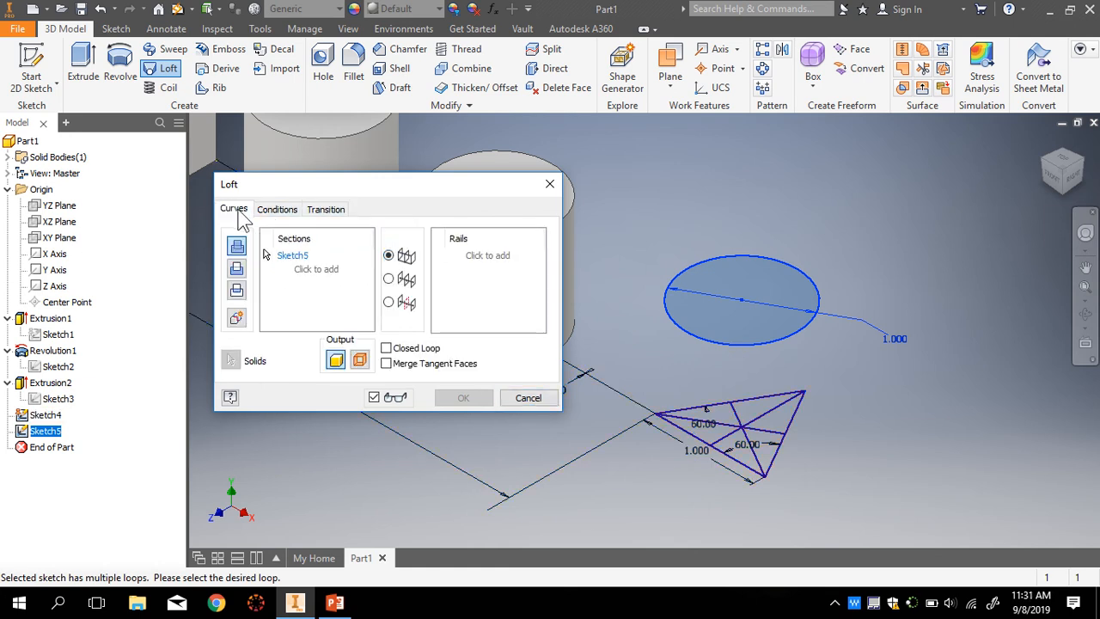
{"action": "left_click", "coordinate": [389, 279]}
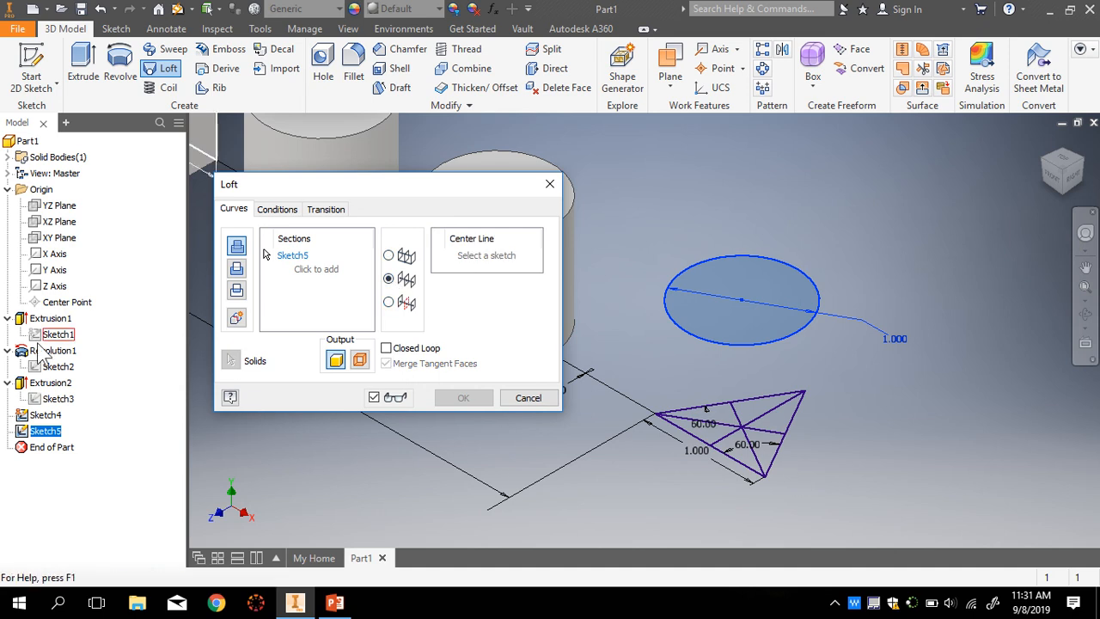
{"action": "left_click", "coordinate": [46, 415]}
- Cancel the loft, delete the inner lines from Sketch4, and finish the sketch
{"action": "left_click", "coordinate": [528, 397]}
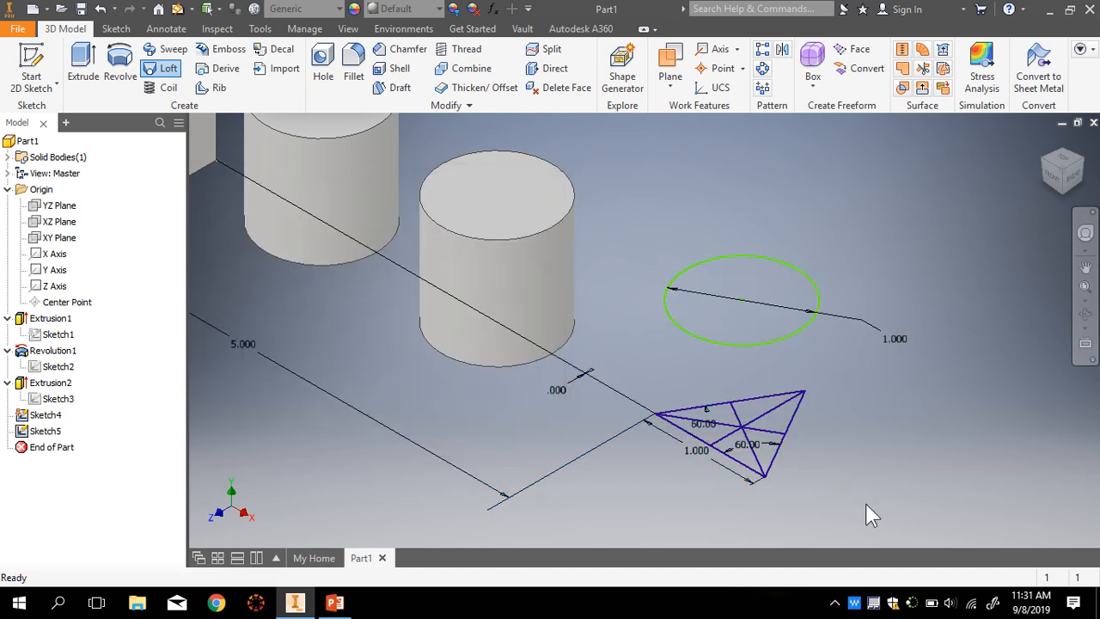
{"action": "scroll", "coordinate": [855, 464], "scroll_direction": "up", "scroll_amount": 3}
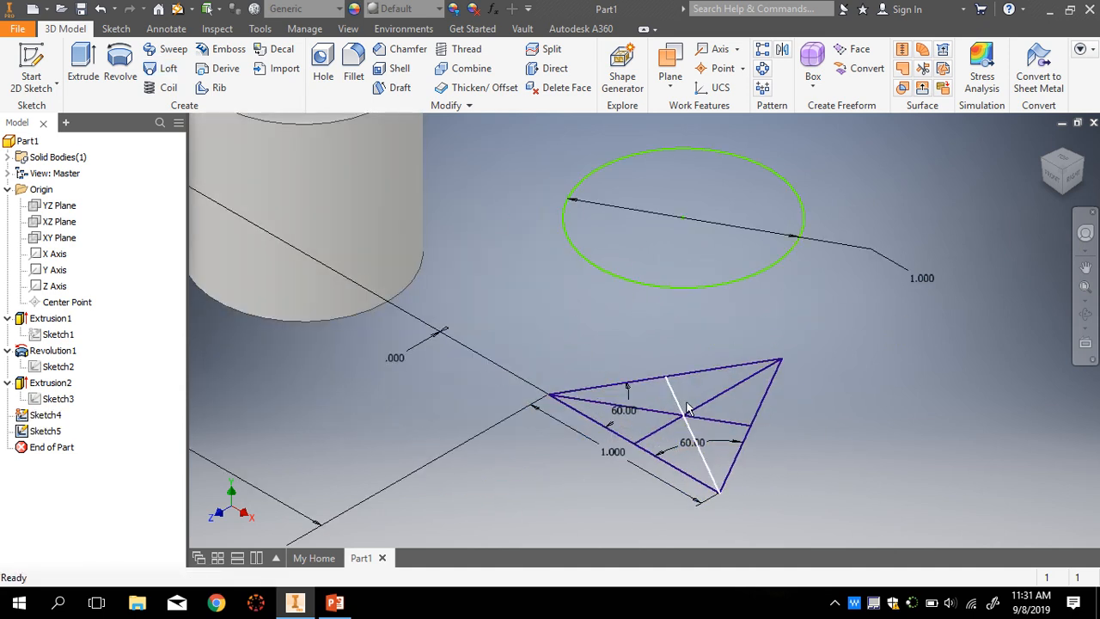
{"action": "double_click", "coordinate": [25, 416]}
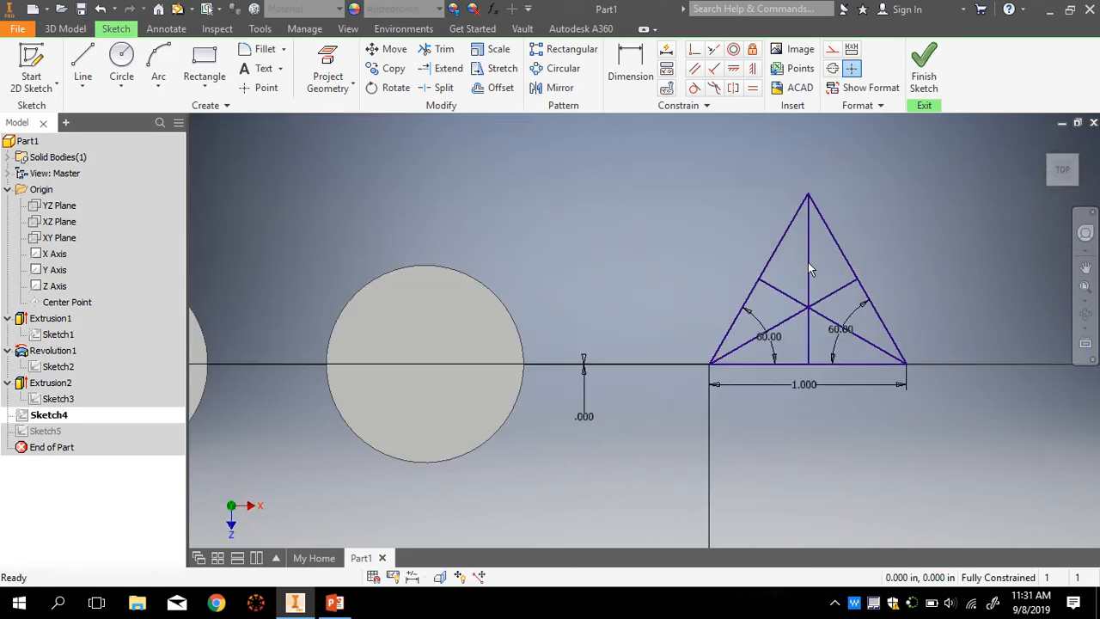
{"action": "left_click", "coordinate": [808, 271]}
{"action": "key", "text": "Delete"}
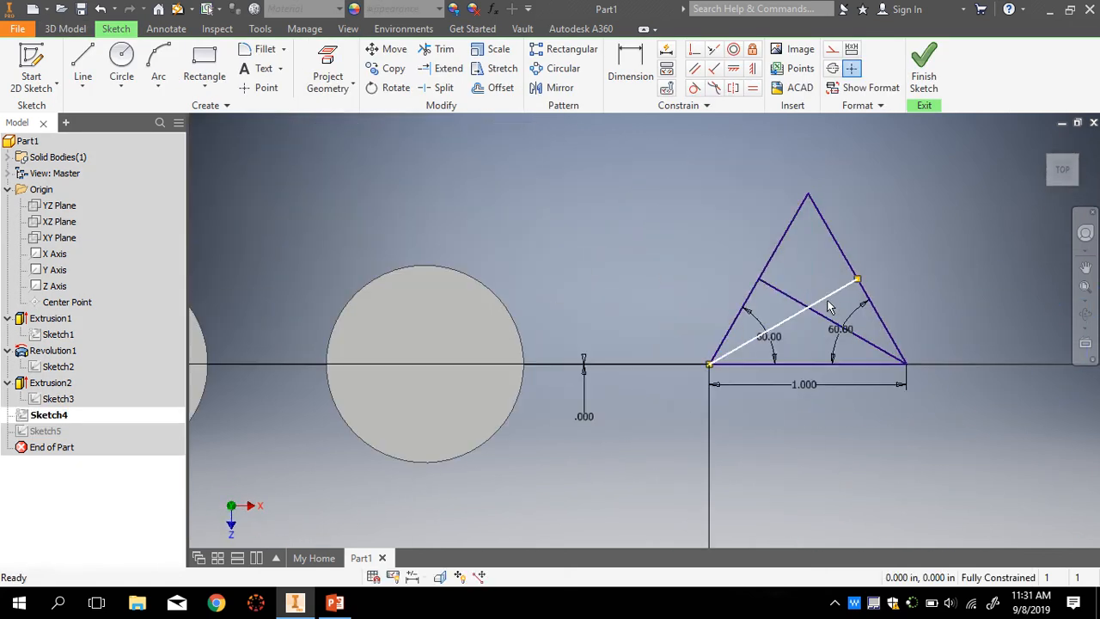
{"action": "left_click", "coordinate": [830, 296]}
{"action": "key", "text": "Delete"}
{"action": "left_click", "coordinate": [921, 67]}
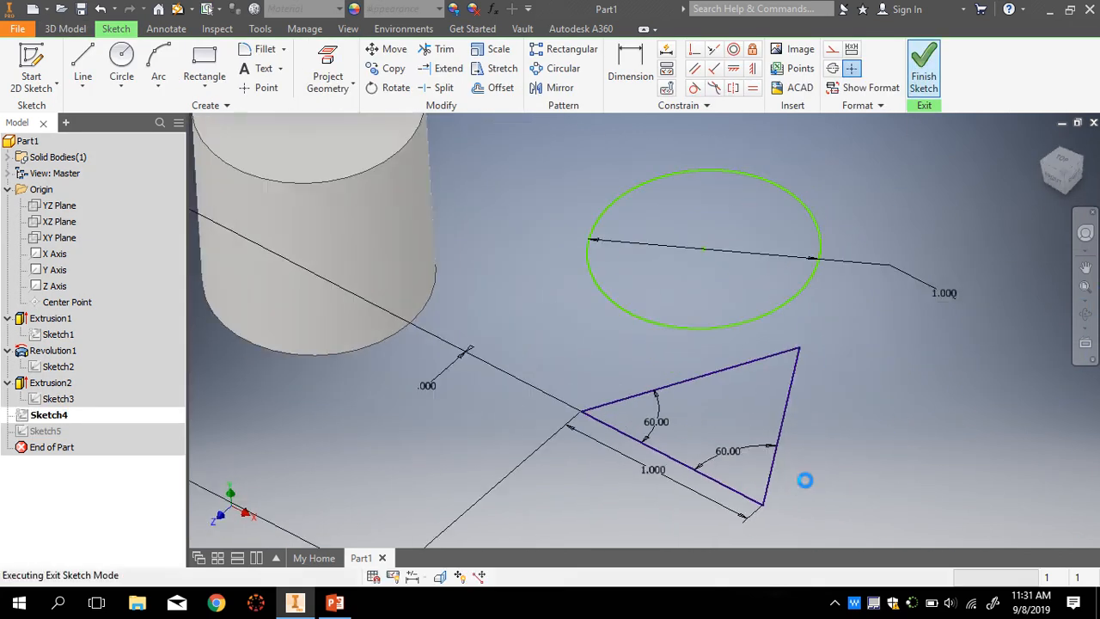
- Start a loft using Sketch5's 1.000 circle and Sketch4's triangle as sections, previewing the solid
{"action": "left_click", "coordinate": [165, 71]}
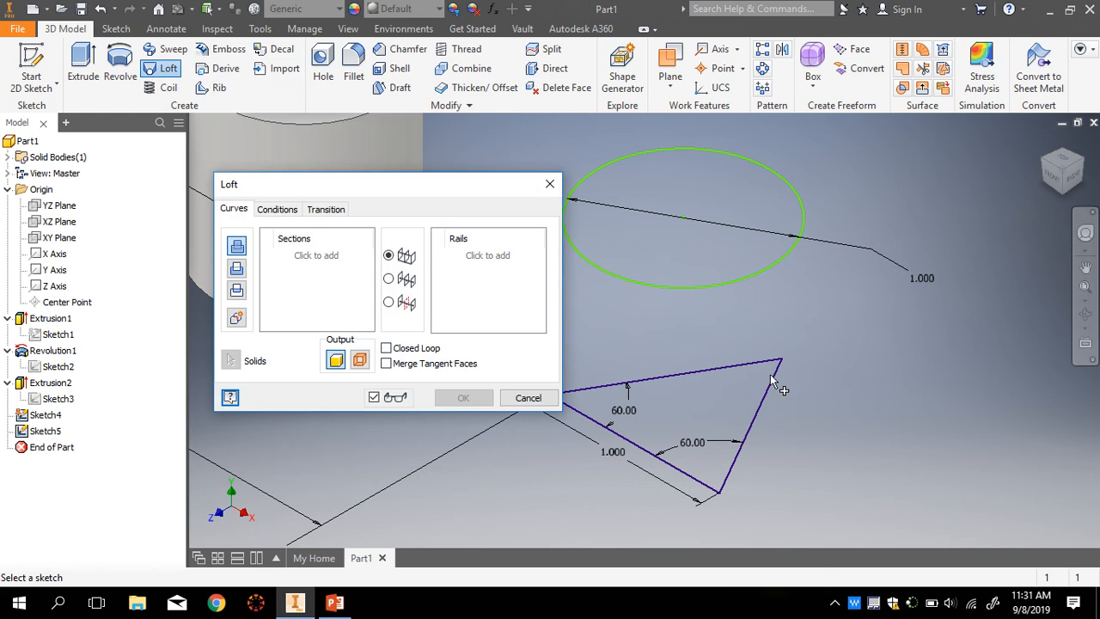
{"action": "left_click", "coordinate": [678, 288]}
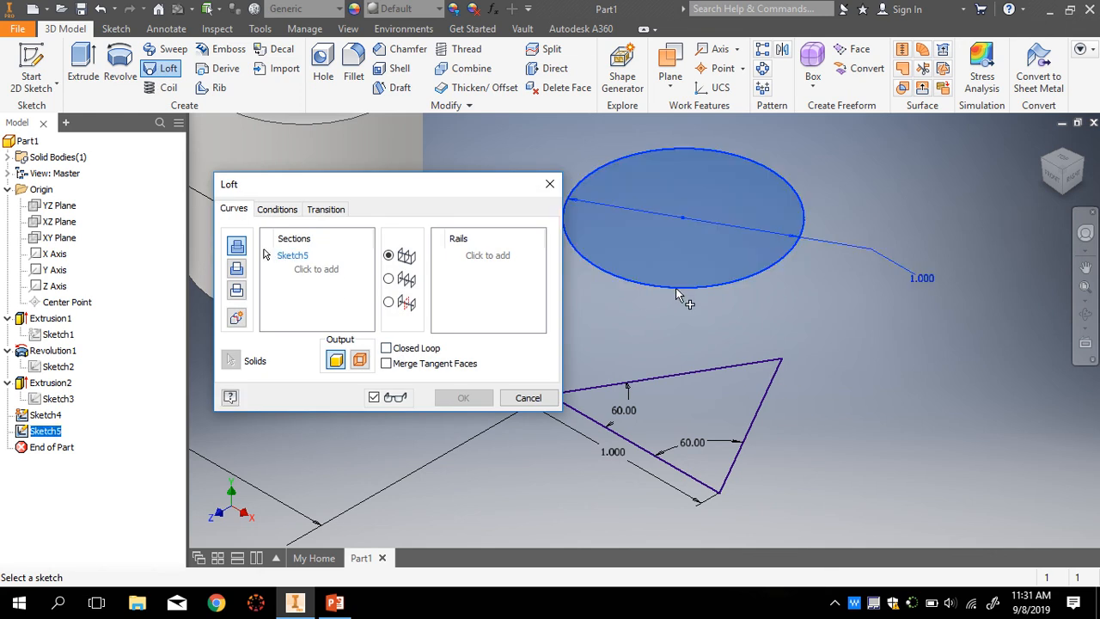
{"action": "left_click", "coordinate": [726, 473]}
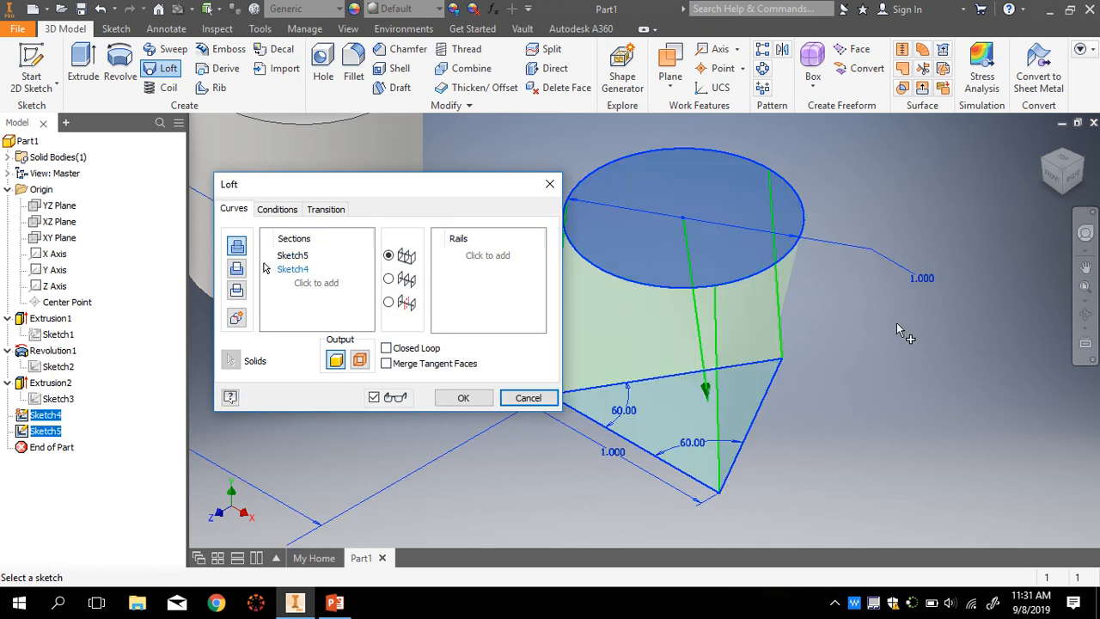
{"action": "scroll", "coordinate": [896, 322], "scroll_direction": "down", "scroll_amount": 2}
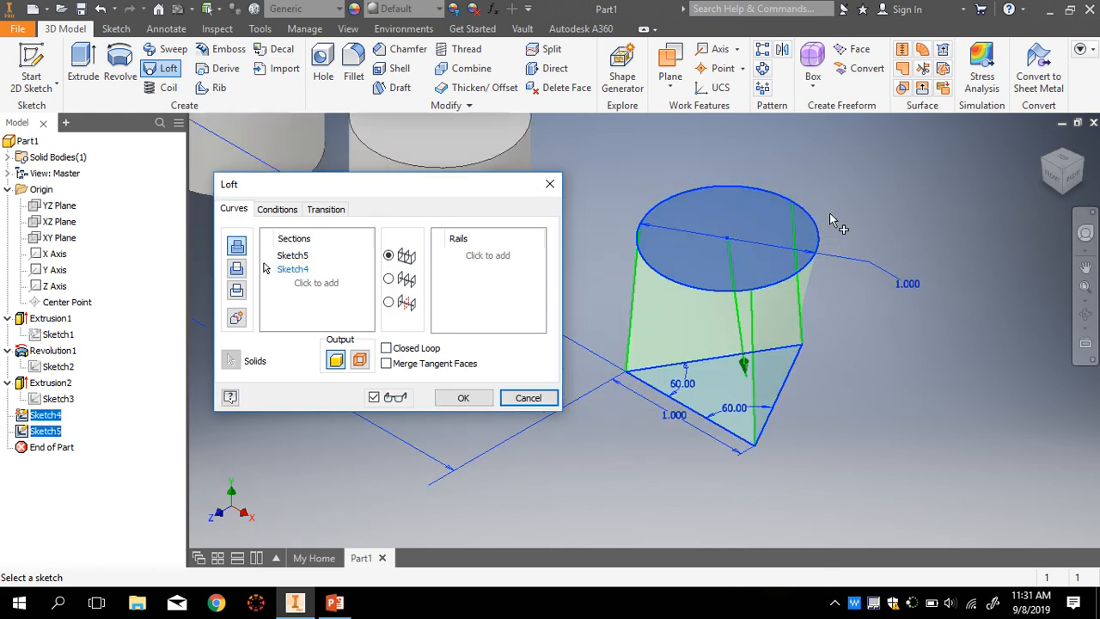
{"action": "scroll", "coordinate": [726, 365], "scroll_direction": "up", "scroll_amount": 2}
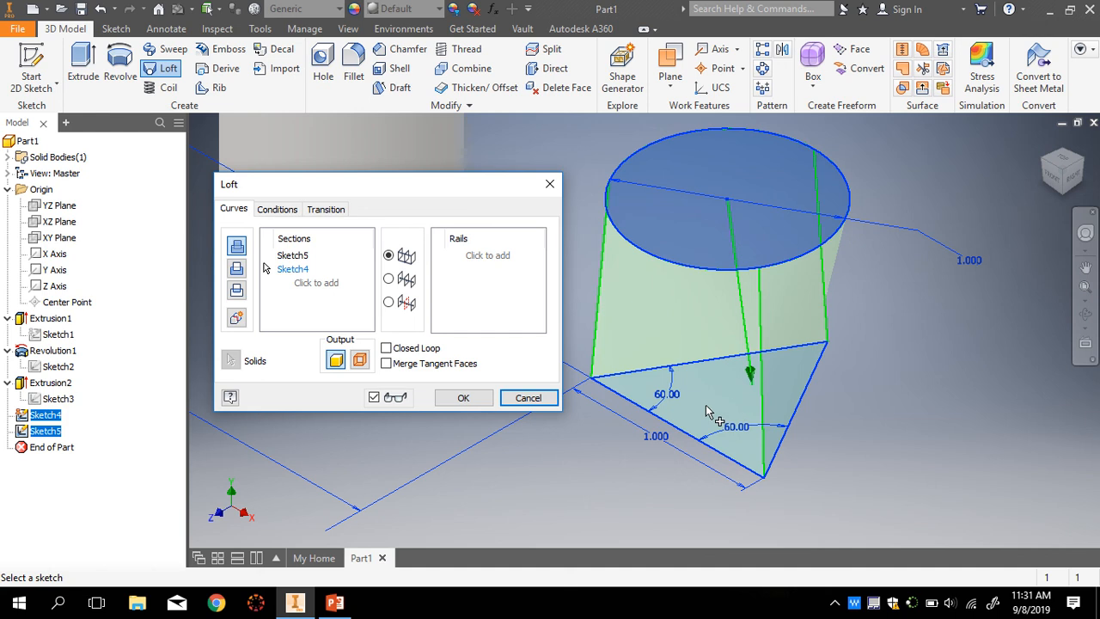
- Create Loft1, blending the triangular Sketch4 profile into the circular Sketch5 profile
{"action": "left_click", "coordinate": [471, 398]}
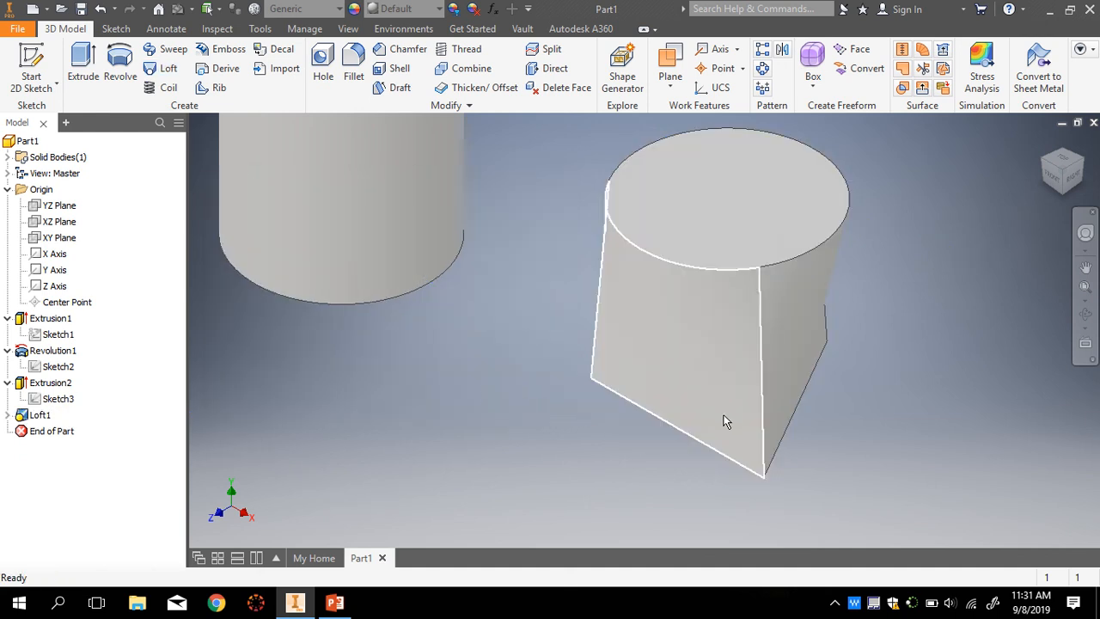
- Inspect the block, both cylinders and Loft1 from right, corner and home views
{"action": "scroll", "coordinate": [679, 327], "scroll_direction": "down", "scroll_amount": 2}
{"action": "left_click", "coordinate": [1072, 179]}
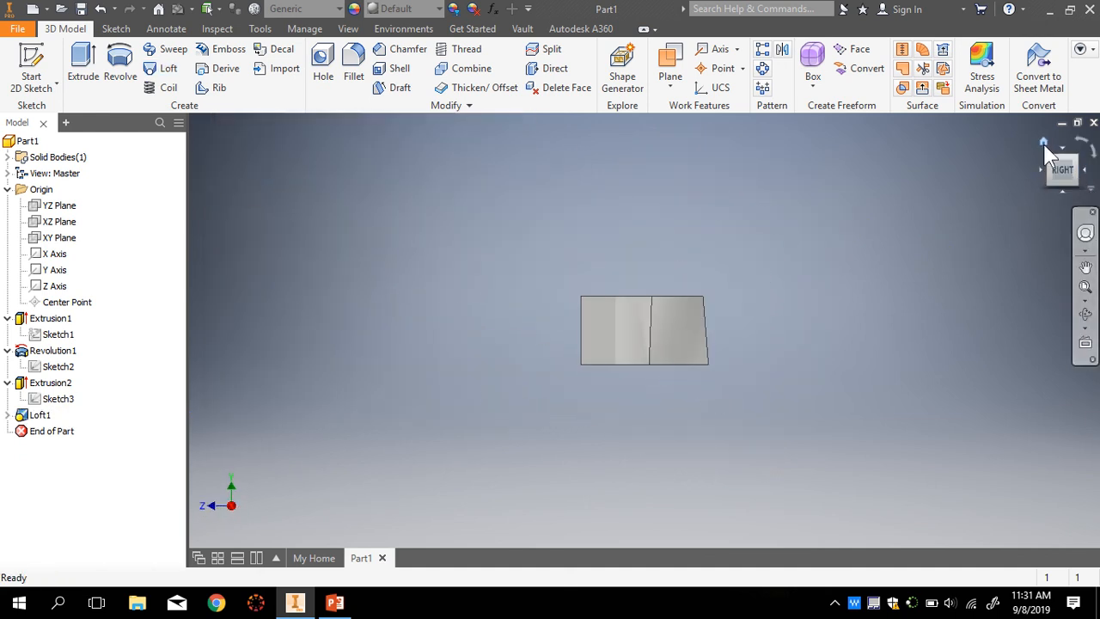
{"action": "left_click", "coordinate": [1043, 140]}
{"action": "scroll", "coordinate": [830, 378], "scroll_direction": "up", "scroll_amount": 4}
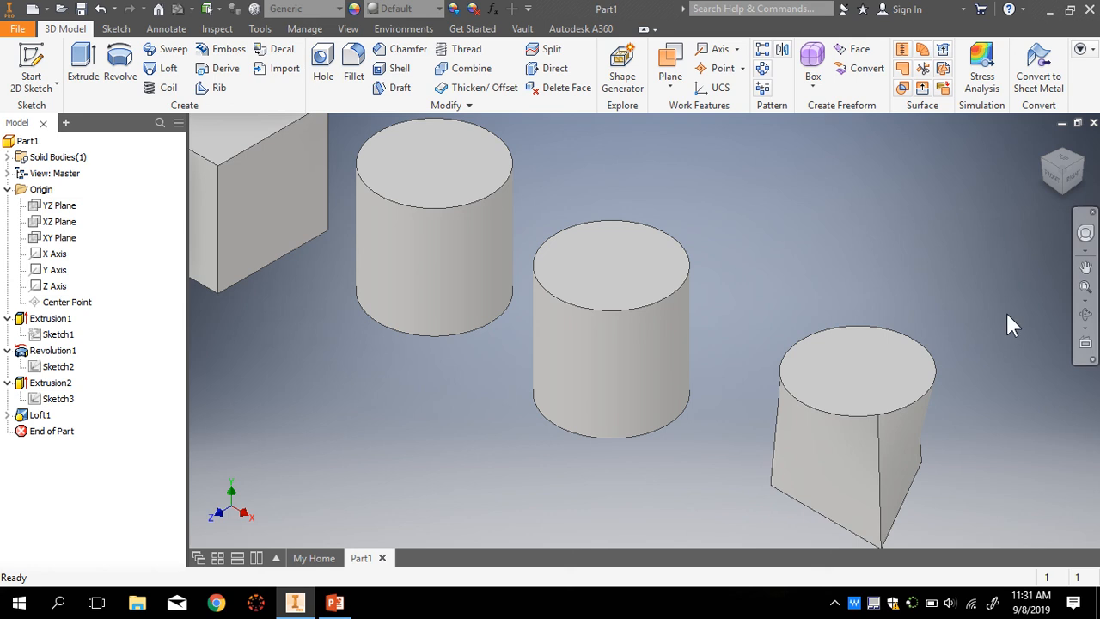
{"action": "left_click", "coordinate": [1081, 163]}
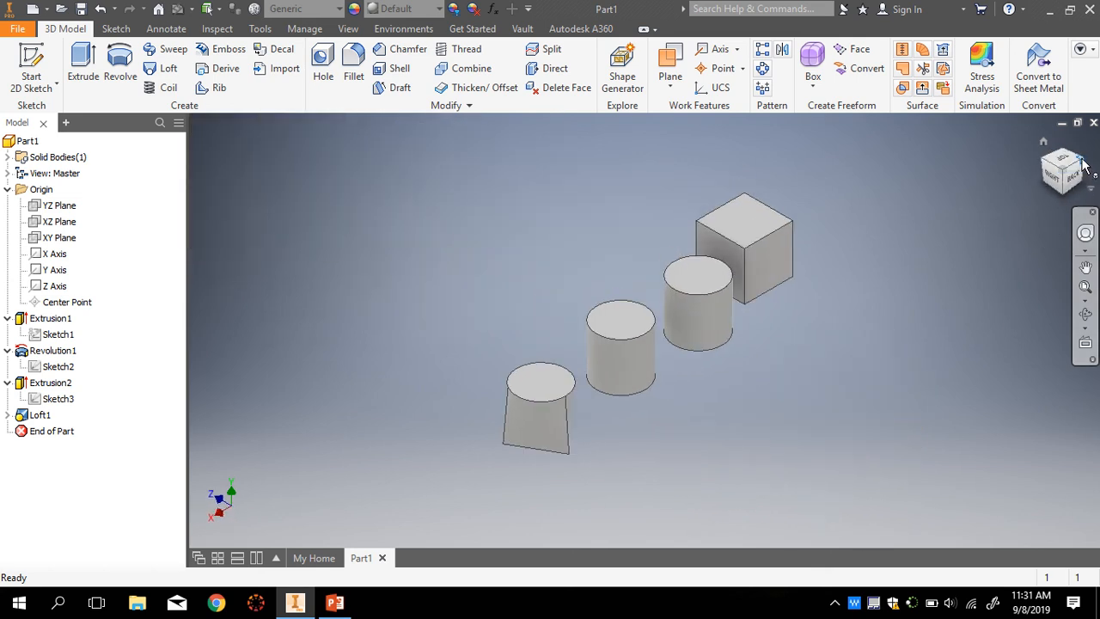
{"action": "left_click", "coordinate": [1083, 165]}
{"action": "scroll", "coordinate": [524, 265], "scroll_direction": "up", "scroll_amount": 5}
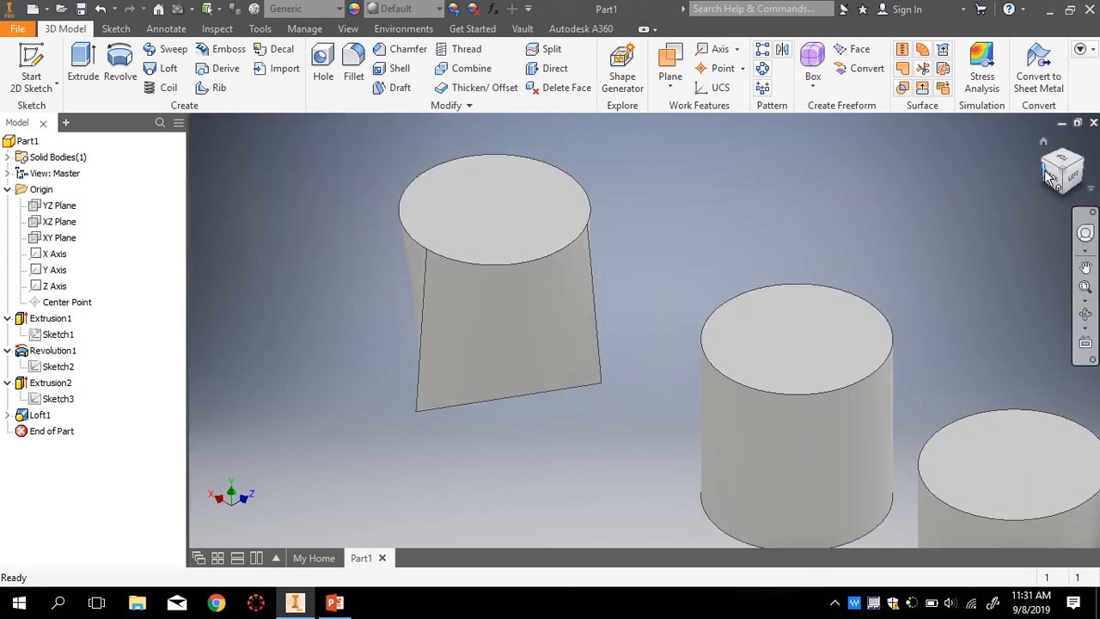
{"action": "left_click", "coordinate": [1043, 143]}
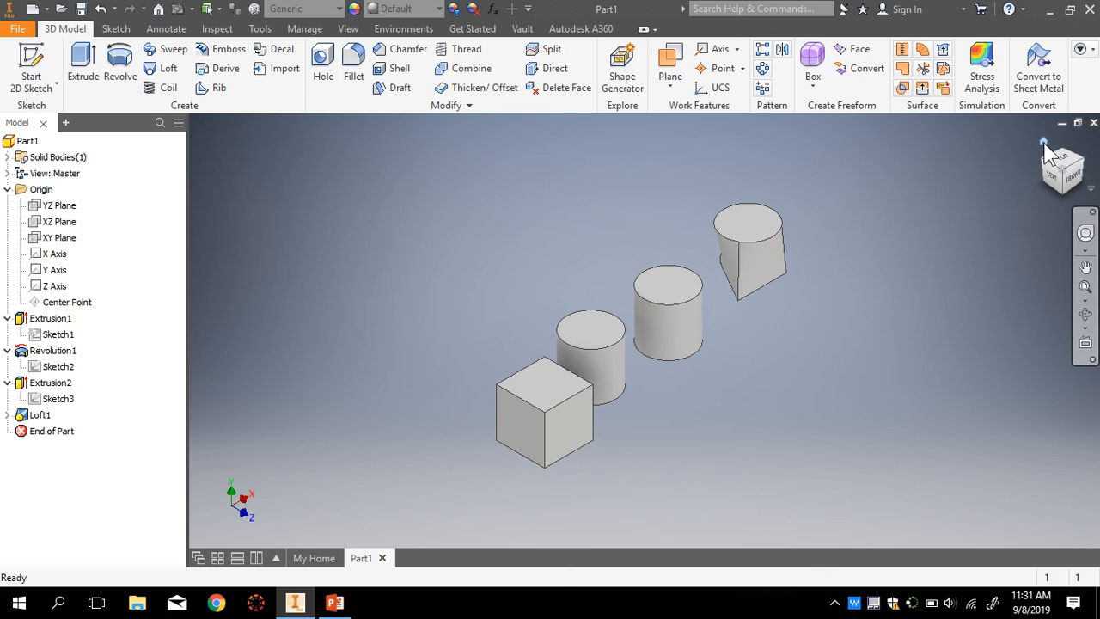
{"action": "left_click", "coordinate": [1043, 143]}
{"action": "scroll", "coordinate": [885, 411], "scroll_direction": "up", "scroll_amount": 2}
{"action": "scroll", "coordinate": [860, 429], "scroll_direction": "down", "scroll_amount": 1}
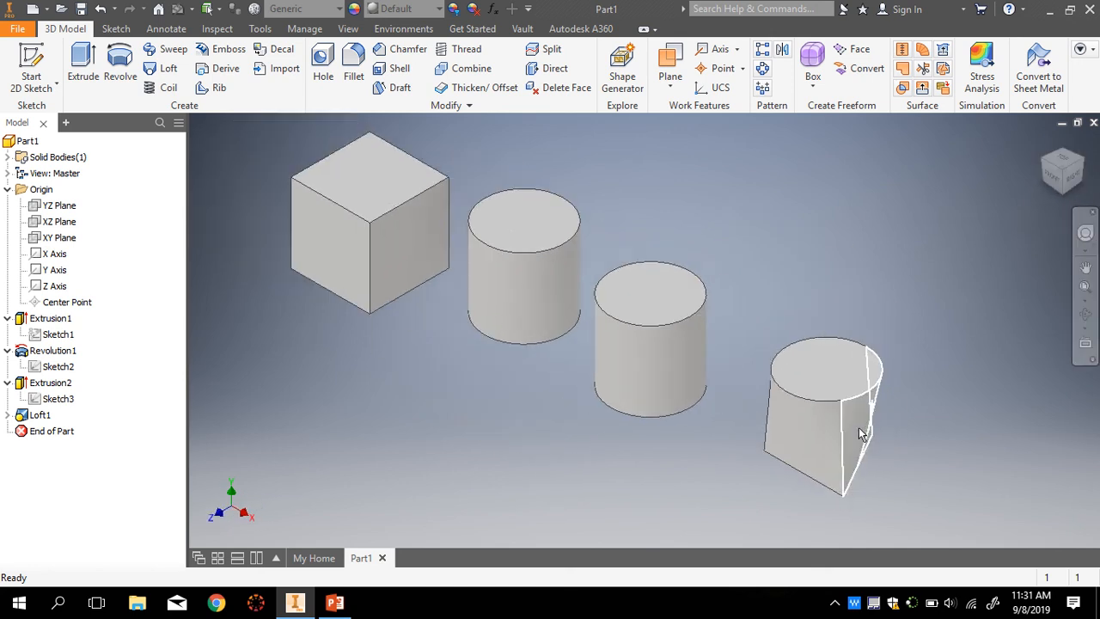
{"action": "scroll", "coordinate": [860, 429], "scroll_direction": "down", "scroll_amount": 1}
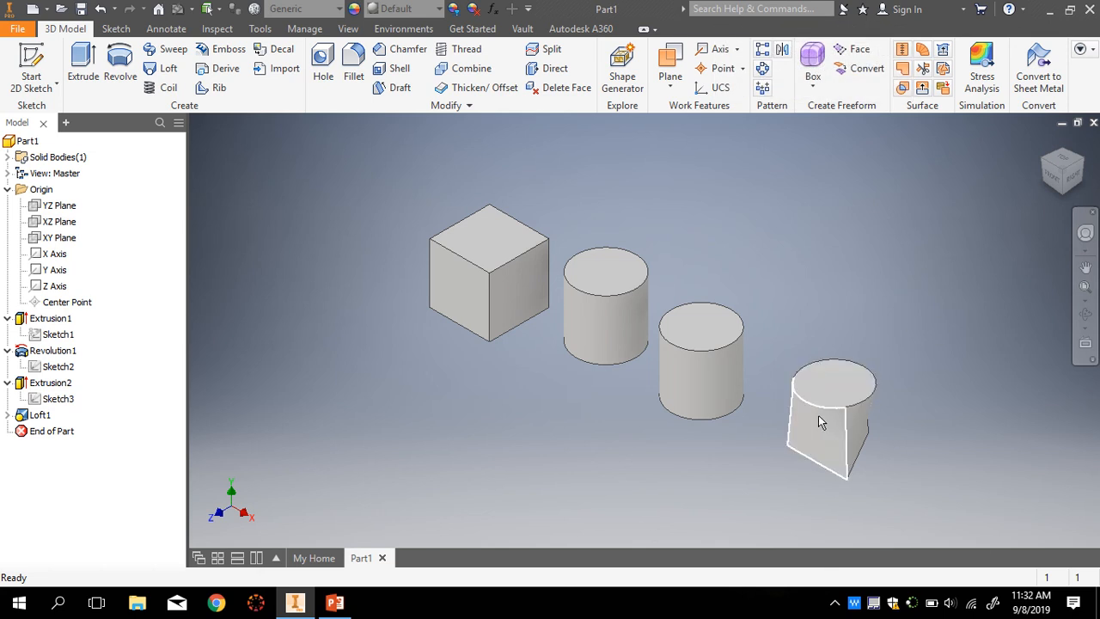
{"action": "scroll", "coordinate": [830, 425], "scroll_direction": "down", "scroll_amount": 2}
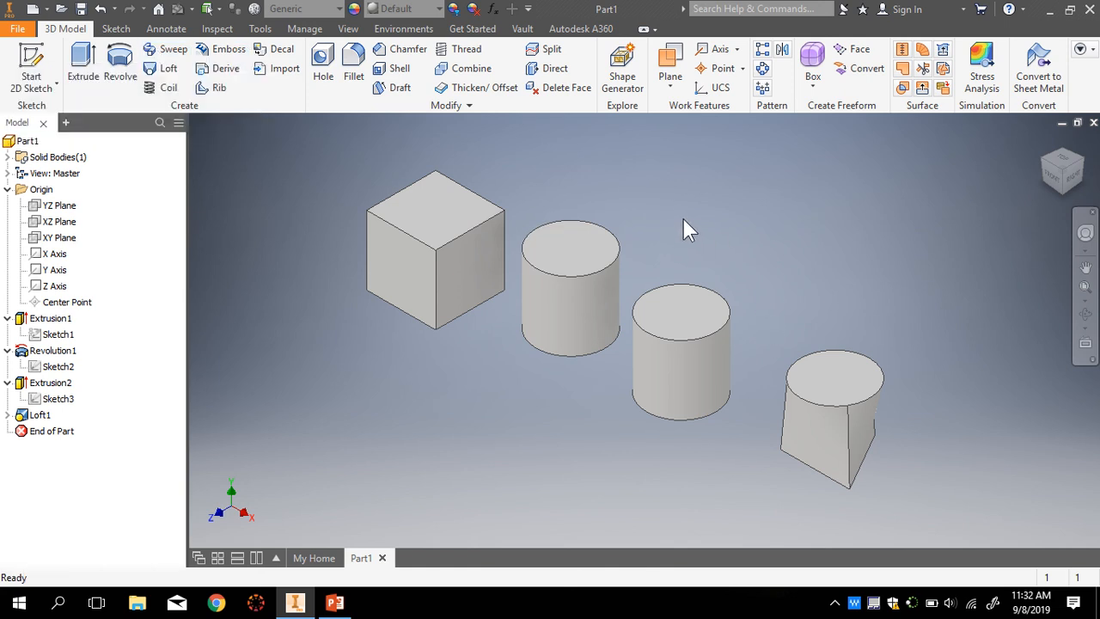
{"action": "scroll", "coordinate": [675, 215], "scroll_direction": "up", "scroll_amount": 3}
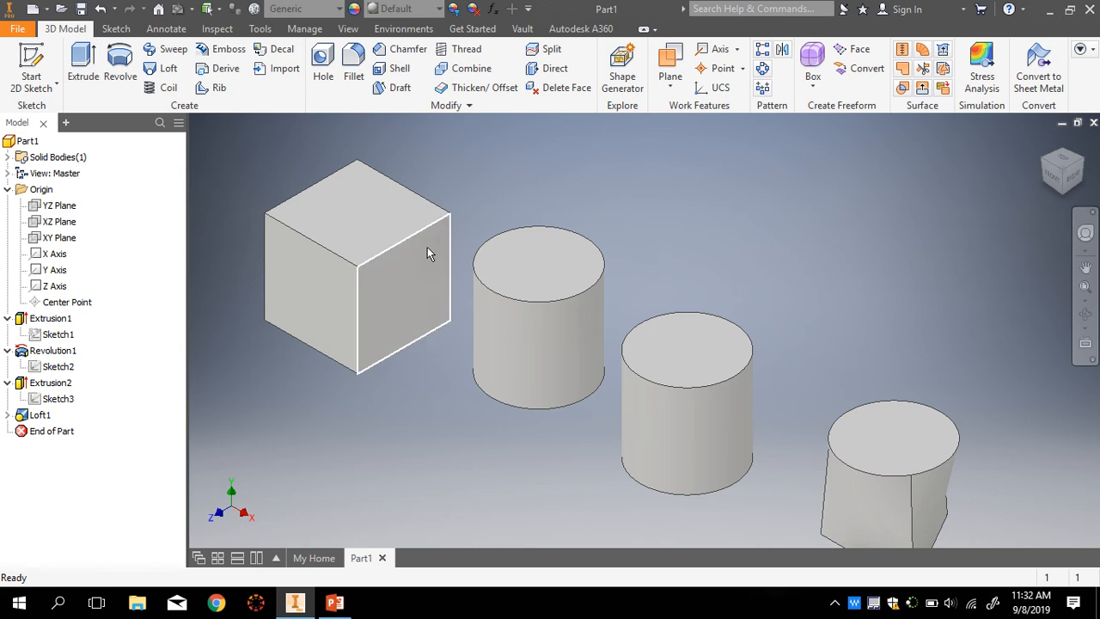
{"action": "scroll", "coordinate": [337, 219], "scroll_direction": "down", "scroll_amount": 2}
{"action": "scroll", "coordinate": [327, 215], "scroll_direction": "up", "scroll_amount": 4}
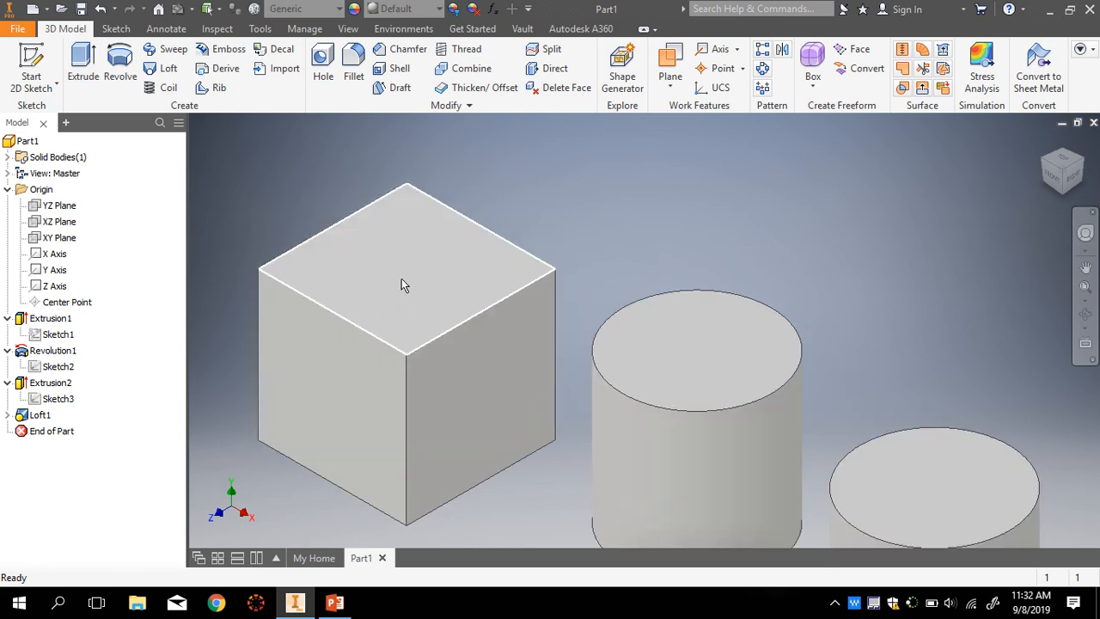
- Draw a circle centred on the cube's top face in a new sketch
{"action": "left_click", "coordinate": [116, 29]}
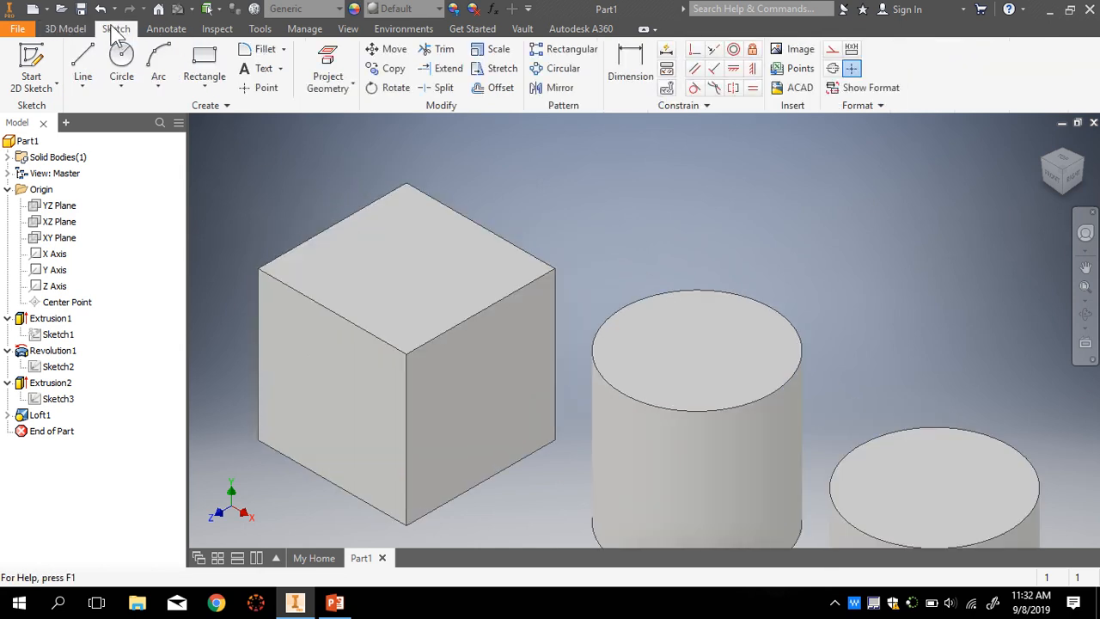
{"action": "left_click", "coordinate": [121, 56]}
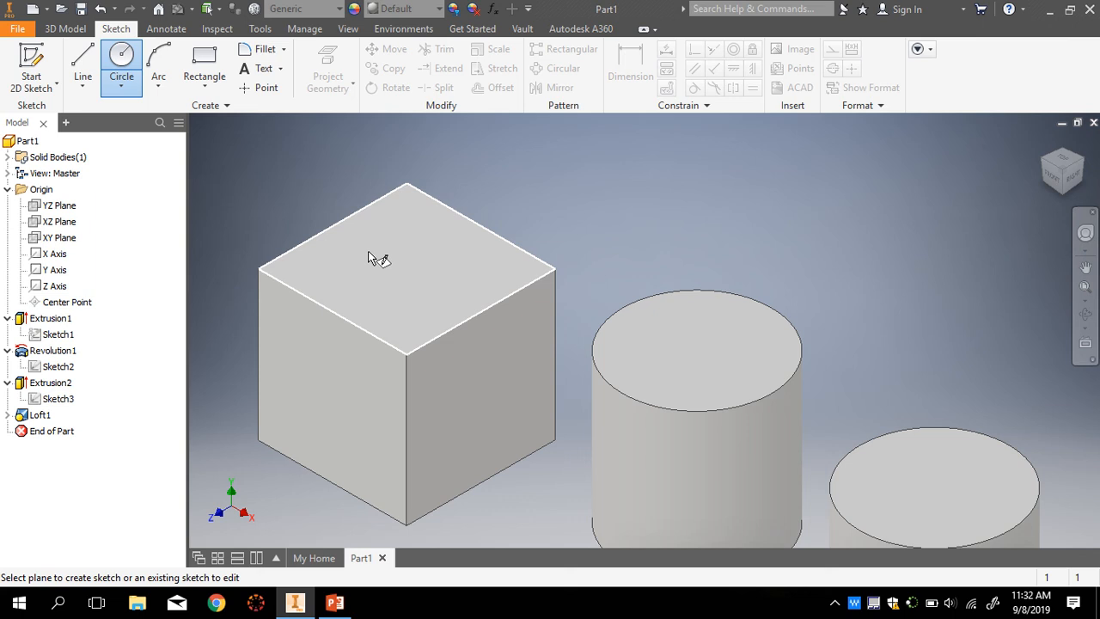
{"action": "left_click", "coordinate": [411, 272]}
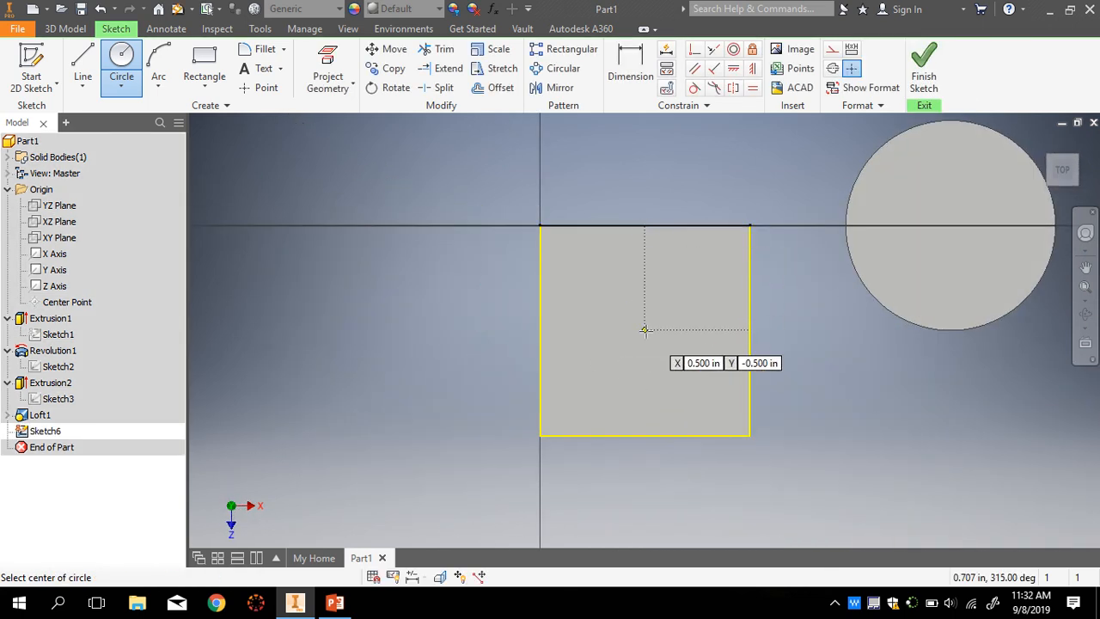
{"action": "left_click", "coordinate": [645, 330]}
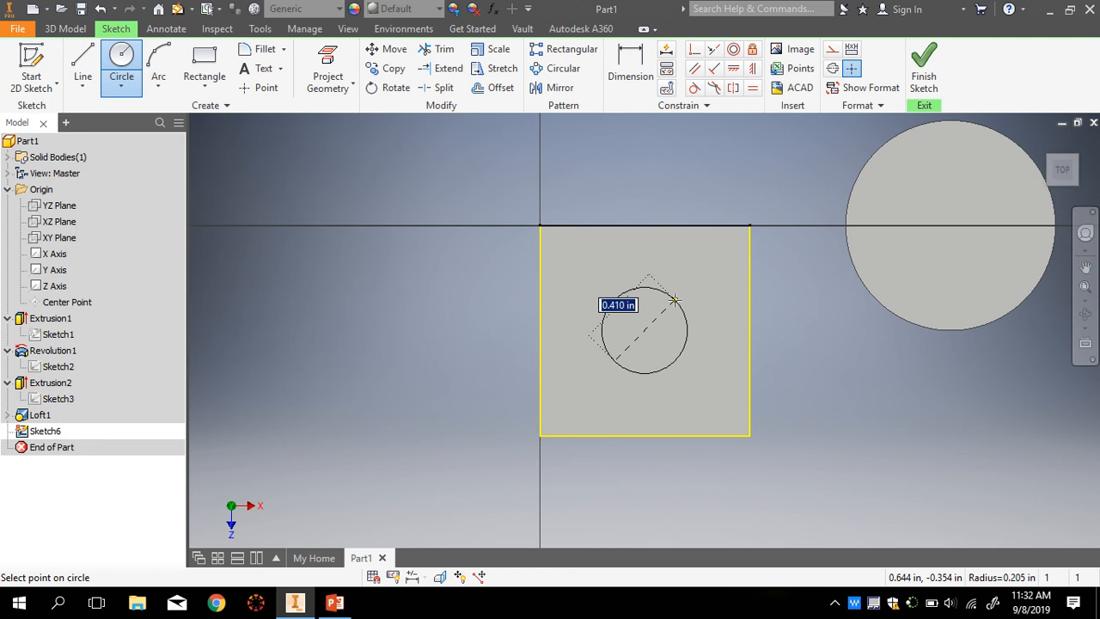
{"action": "left_click", "coordinate": [678, 293]}
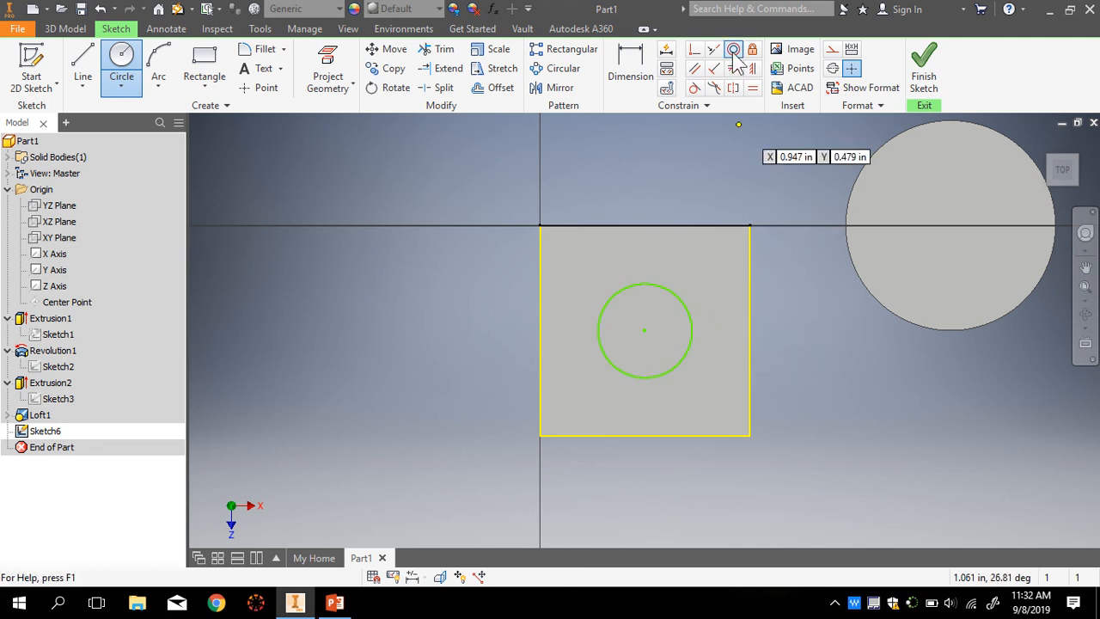
- Dimension the circle to 0.5 diameter and finish Sketch6
{"action": "left_click", "coordinate": [630, 58]}
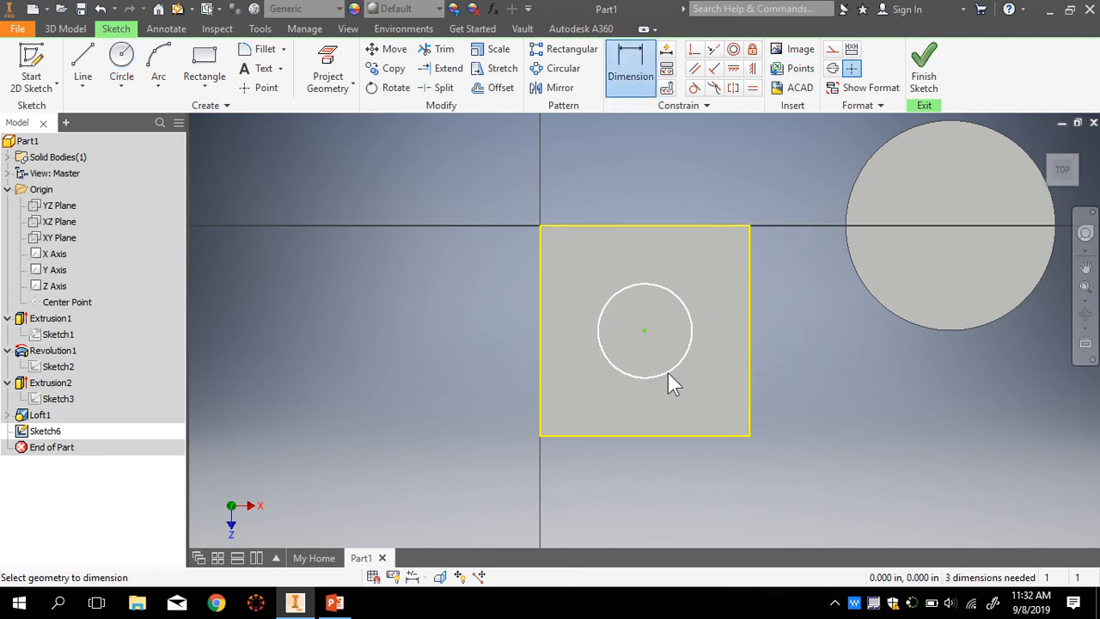
{"action": "left_click", "coordinate": [668, 373]}
{"action": "left_click", "coordinate": [683, 401]}
{"action": "type", "text": "0.5"}
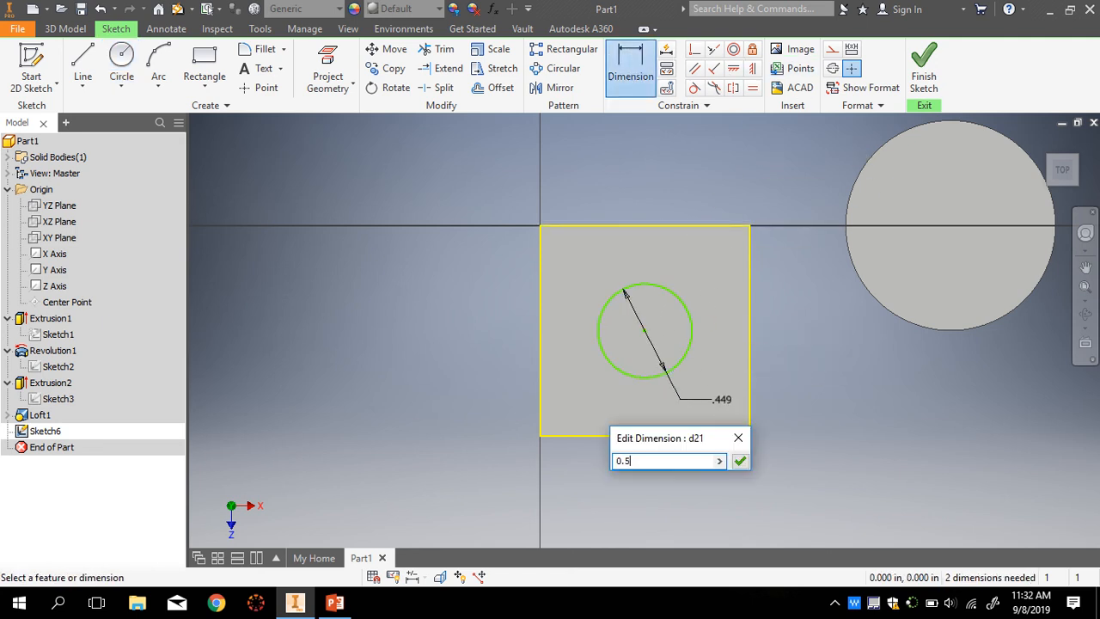
{"action": "key", "text": "Return"}
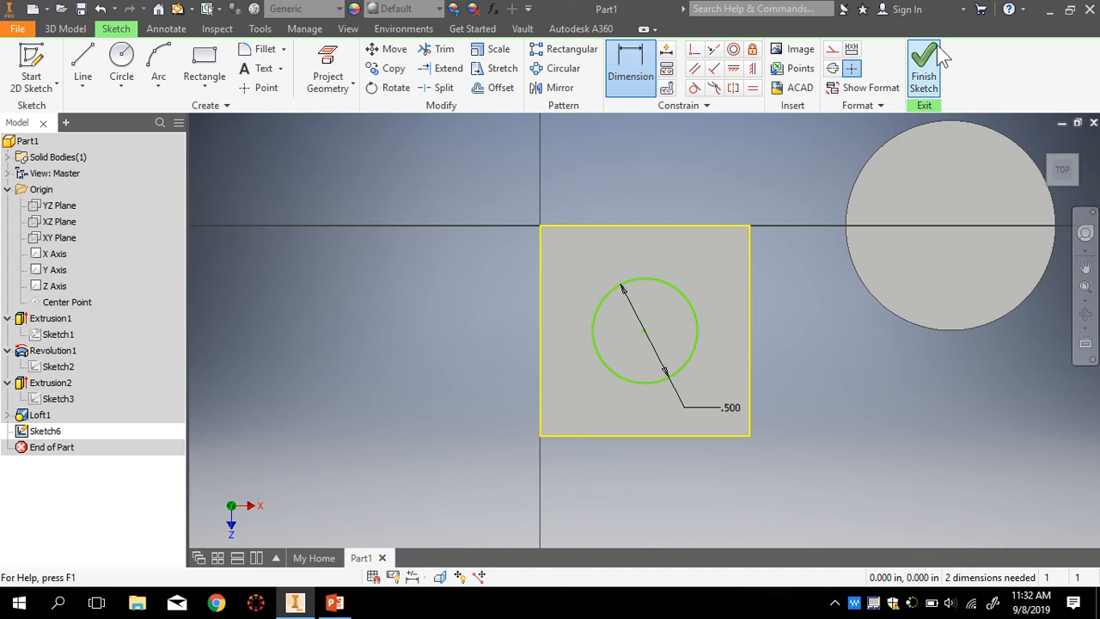
{"action": "left_click", "coordinate": [924, 69]}
{"action": "scroll", "coordinate": [498, 328], "scroll_direction": "up", "scroll_amount": 4}
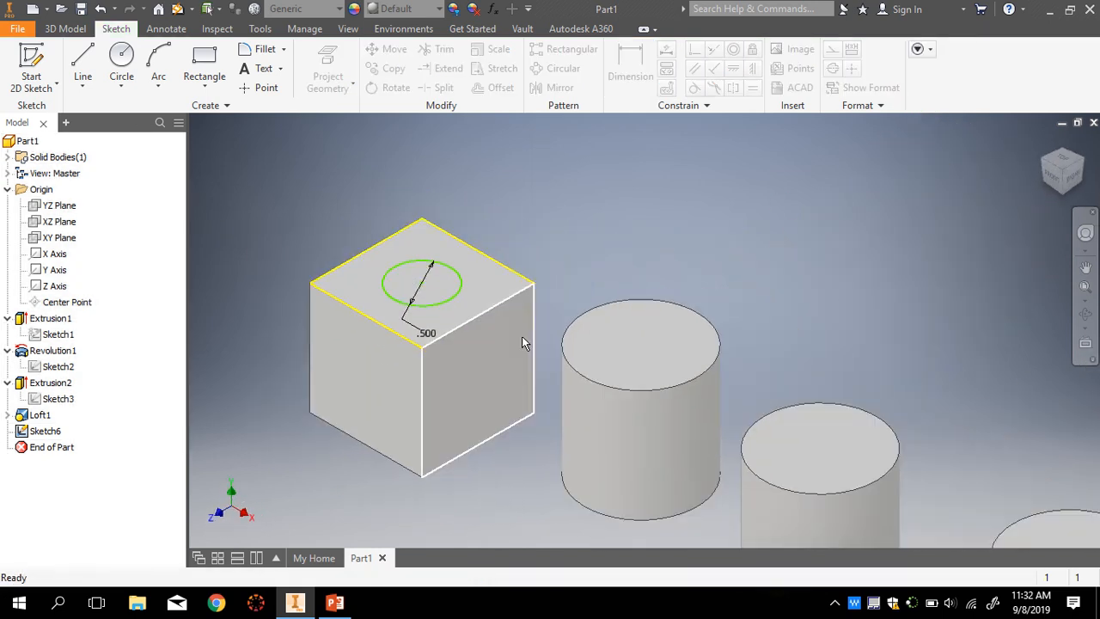
{"action": "scroll", "coordinate": [394, 273], "scroll_direction": "down", "scroll_amount": 7}
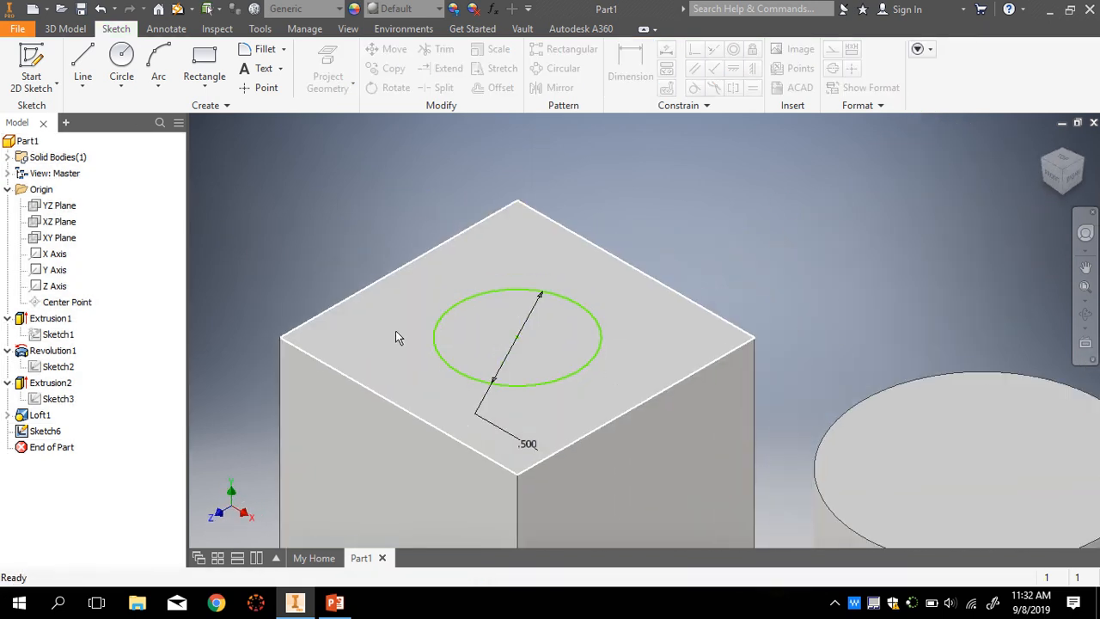
{"action": "left_click", "coordinate": [395, 336]}
{"action": "left_click", "coordinate": [67, 29]}
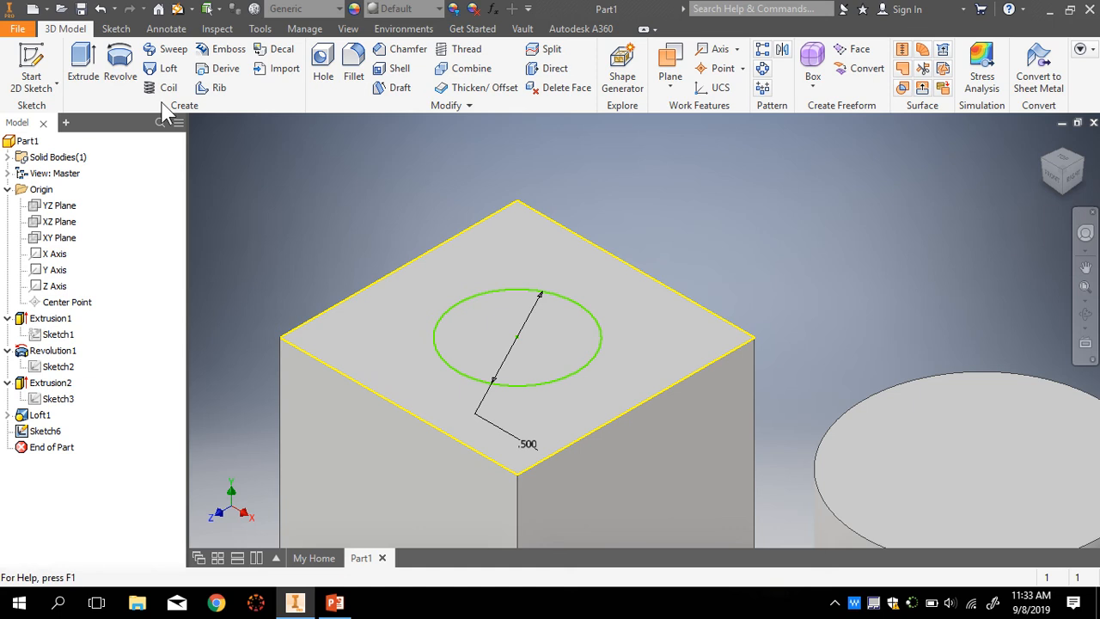
- Start an extrusion using the 0.500 circle as the profile
{"action": "left_click", "coordinate": [83, 69]}
{"action": "scroll", "coordinate": [385, 271], "scroll_direction": "up", "scroll_amount": 2}
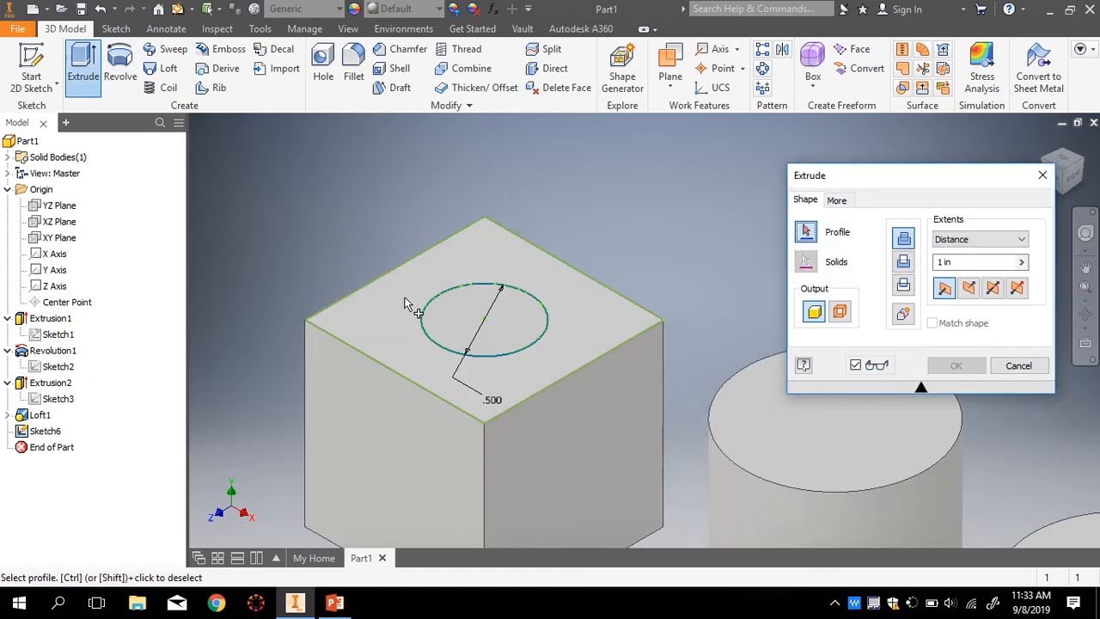
{"action": "left_click", "coordinate": [462, 323]}
{"action": "scroll", "coordinate": [445, 307], "scroll_direction": "up", "scroll_amount": 4}
{"action": "scroll", "coordinate": [437, 290], "scroll_direction": "down", "scroll_amount": 3}
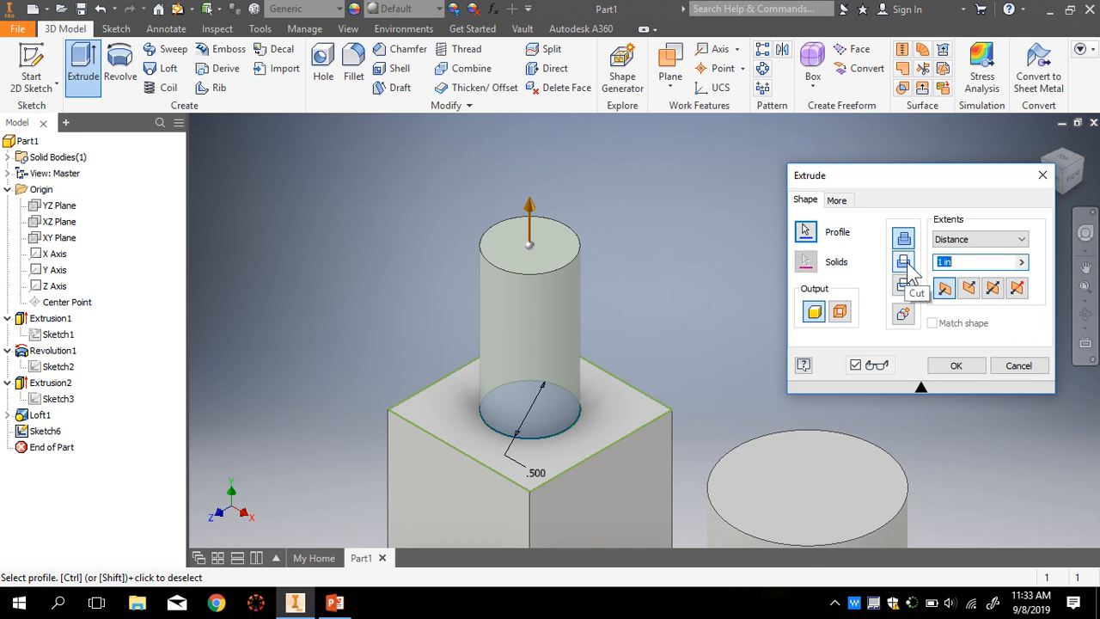
- Flip the extrusion downward as a 1 in Cut and create the hole
{"action": "left_click", "coordinate": [903, 285]}
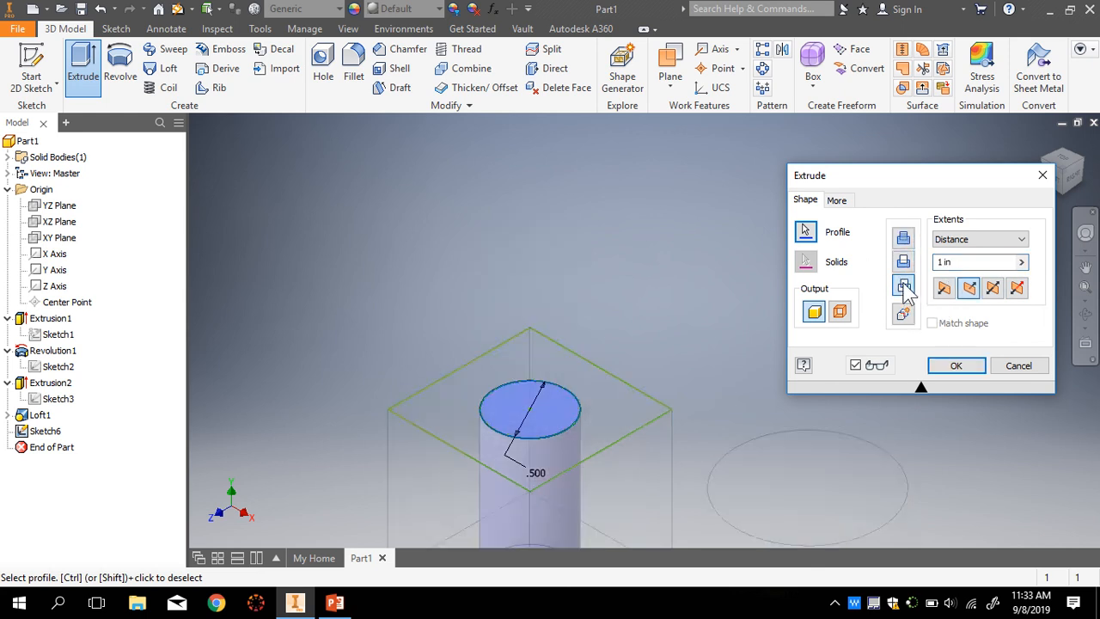
{"action": "scroll", "coordinate": [561, 481], "scroll_direction": "up", "scroll_amount": 5}
{"action": "scroll", "coordinate": [561, 486], "scroll_direction": "down", "scroll_amount": 6}
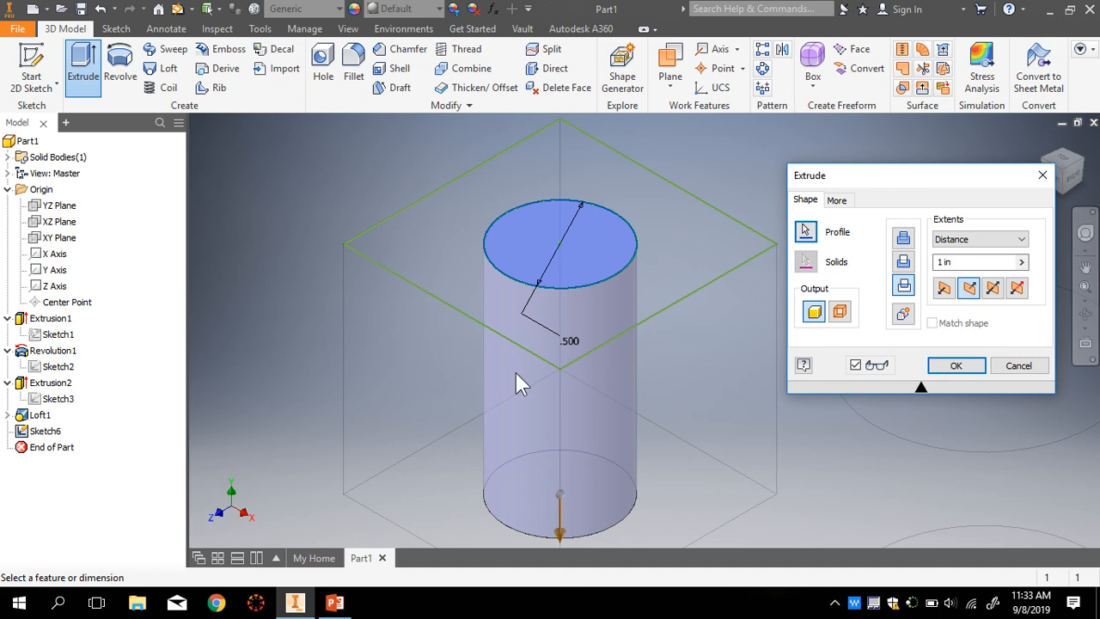
{"action": "left_click", "coordinate": [903, 262]}
{"action": "scroll", "coordinate": [640, 430], "scroll_direction": "up", "scroll_amount": 3}
{"action": "scroll", "coordinate": [606, 396], "scroll_direction": "down", "scroll_amount": 4}
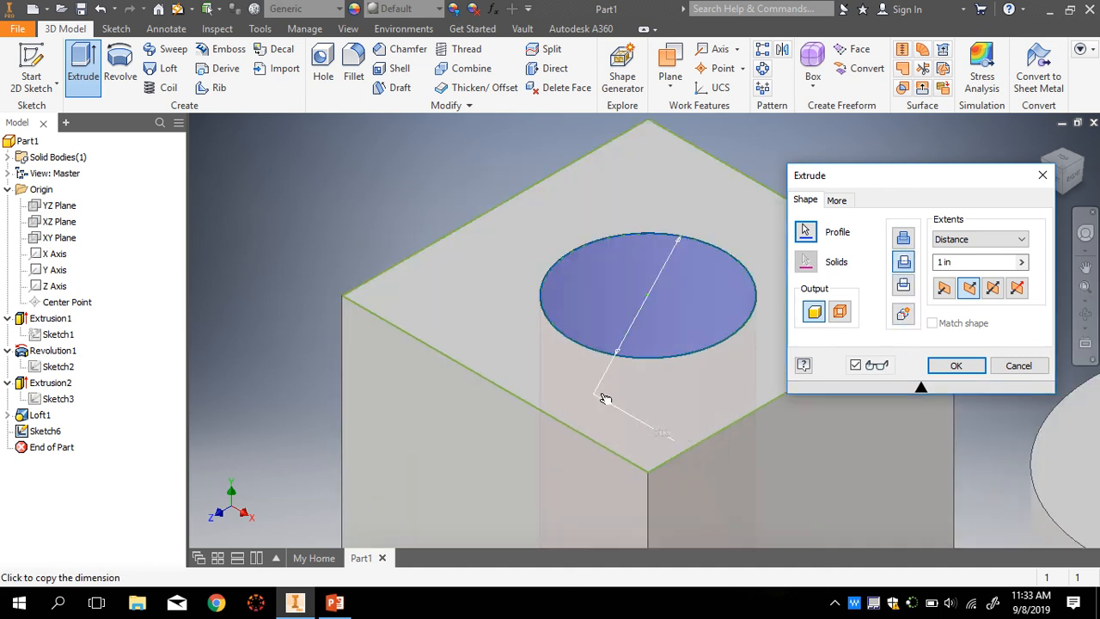
{"action": "scroll", "coordinate": [650, 382], "scroll_direction": "up", "scroll_amount": 5}
{"action": "scroll", "coordinate": [642, 480], "scroll_direction": "down", "scroll_amount": 5}
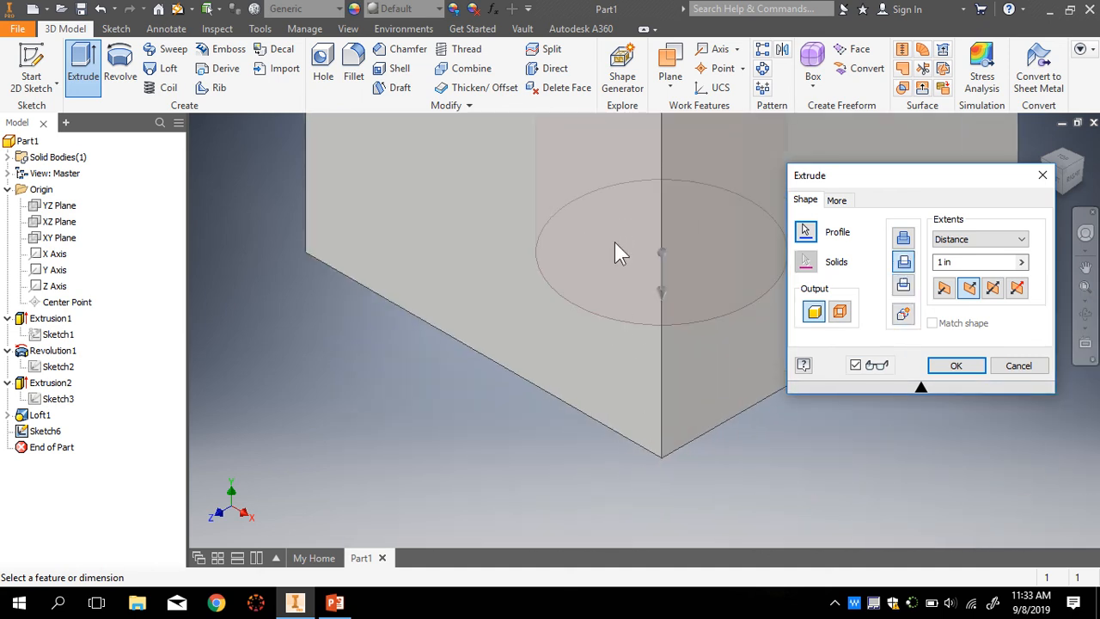
{"action": "scroll", "coordinate": [614, 242], "scroll_direction": "up", "scroll_amount": 4}
{"action": "scroll", "coordinate": [632, 378], "scroll_direction": "down", "scroll_amount": 2}
{"action": "scroll", "coordinate": [633, 377], "scroll_direction": "down", "scroll_amount": 3}
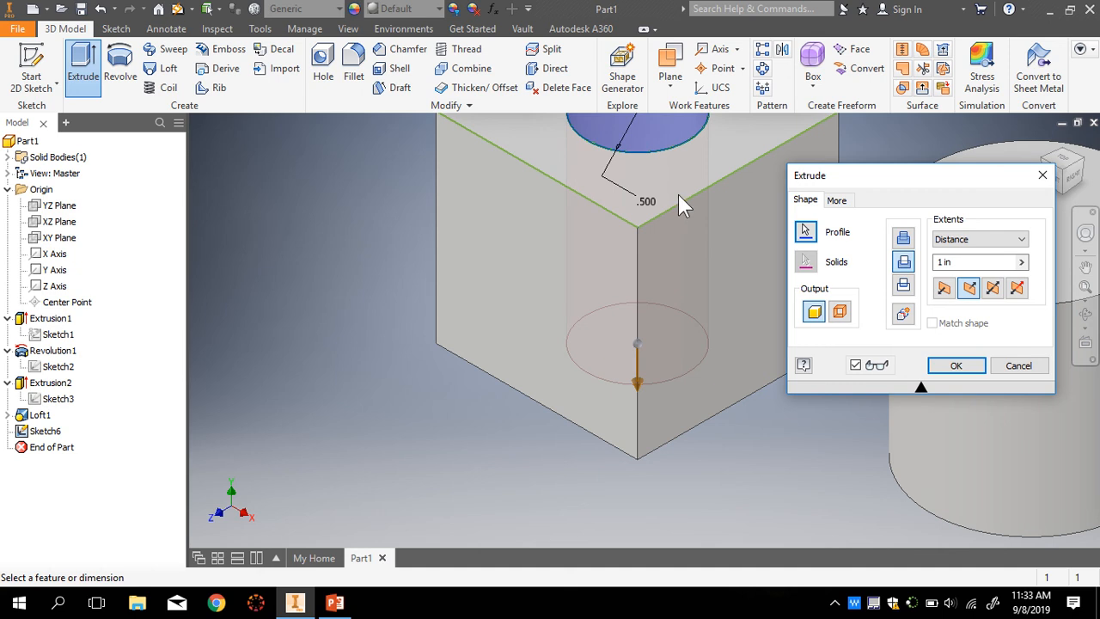
{"action": "scroll", "coordinate": [633, 348], "scroll_direction": "up", "scroll_amount": 4}
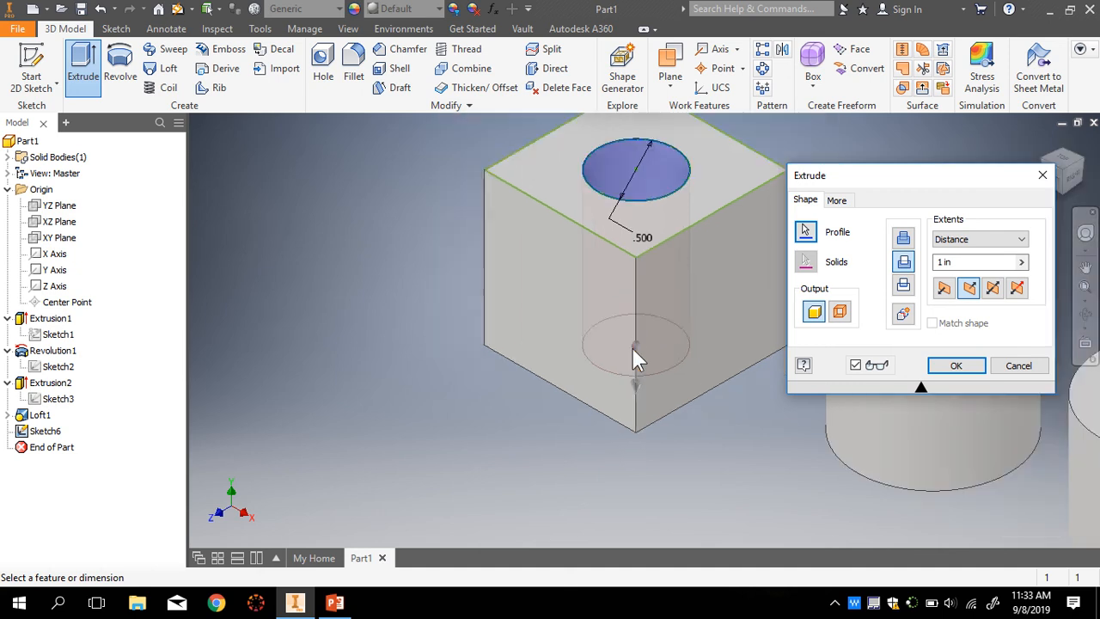
{"action": "scroll", "coordinate": [632, 258], "scroll_direction": "down", "scroll_amount": 4}
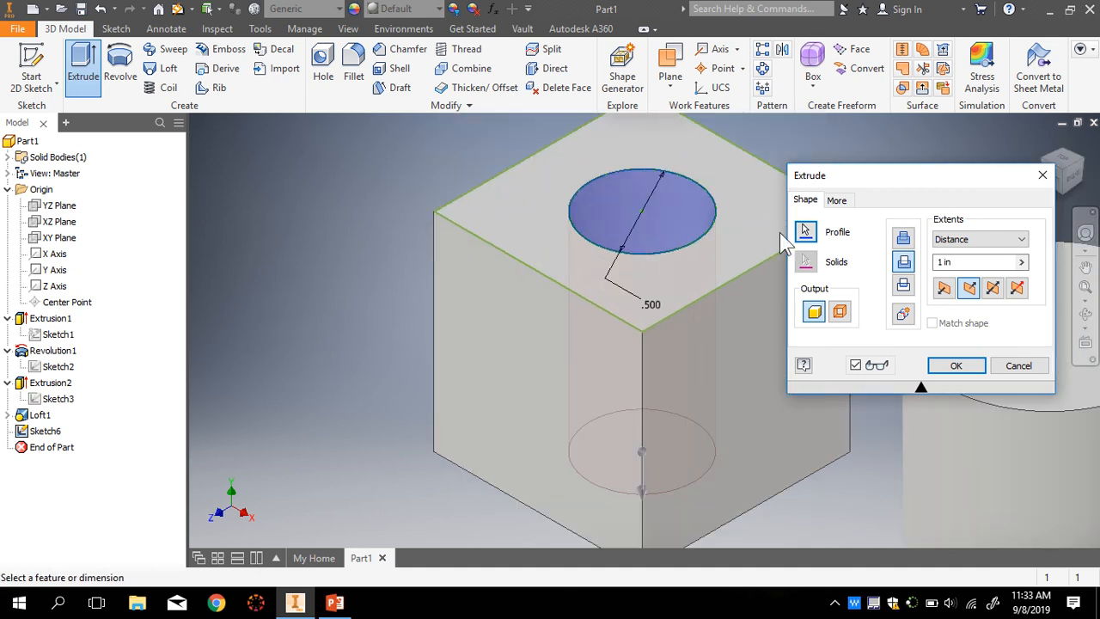
{"action": "left_click", "coordinate": [954, 367]}
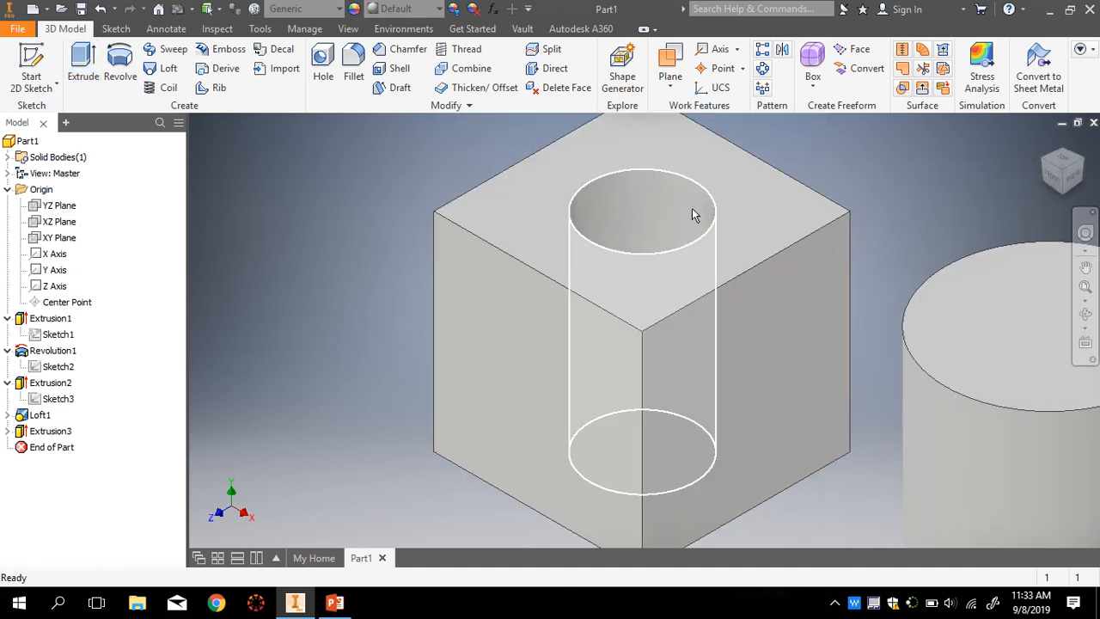
{"action": "scroll", "coordinate": [722, 214], "scroll_direction": "up", "scroll_amount": 2}
{"action": "left_click", "coordinate": [1045, 141]}
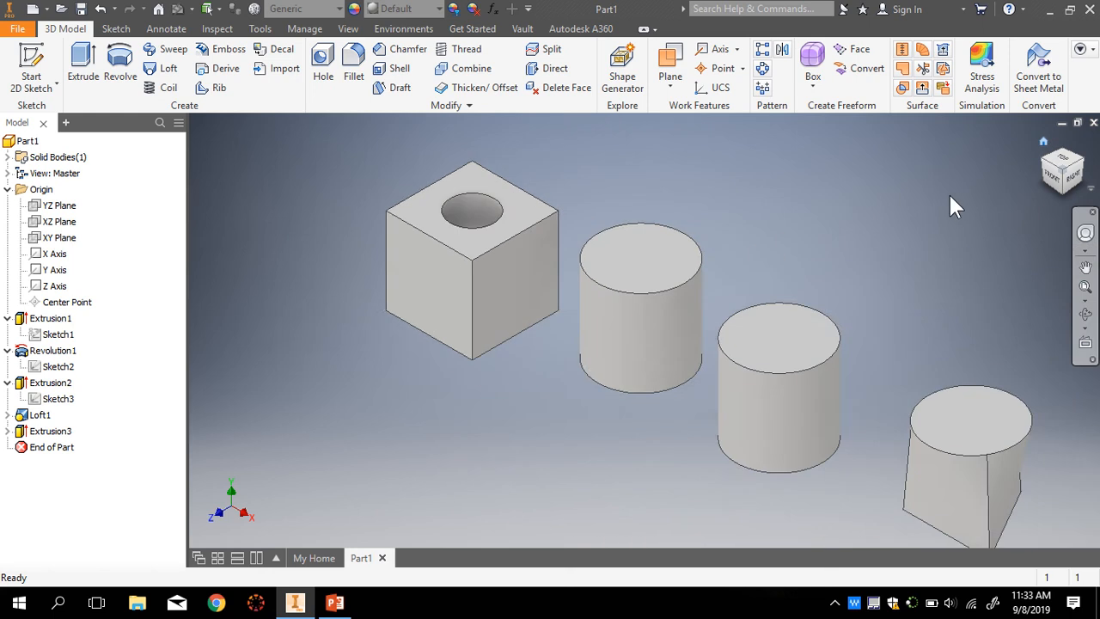
{"action": "left_click", "coordinate": [1063, 158]}
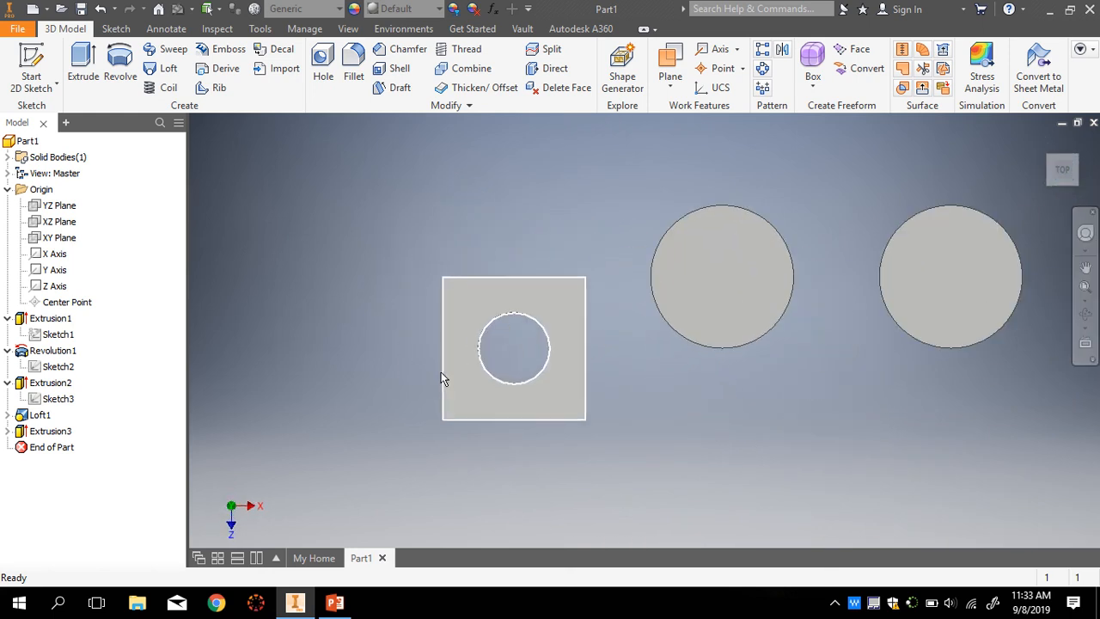
{"action": "scroll", "coordinate": [509, 352], "scroll_direction": "down", "scroll_amount": 5}
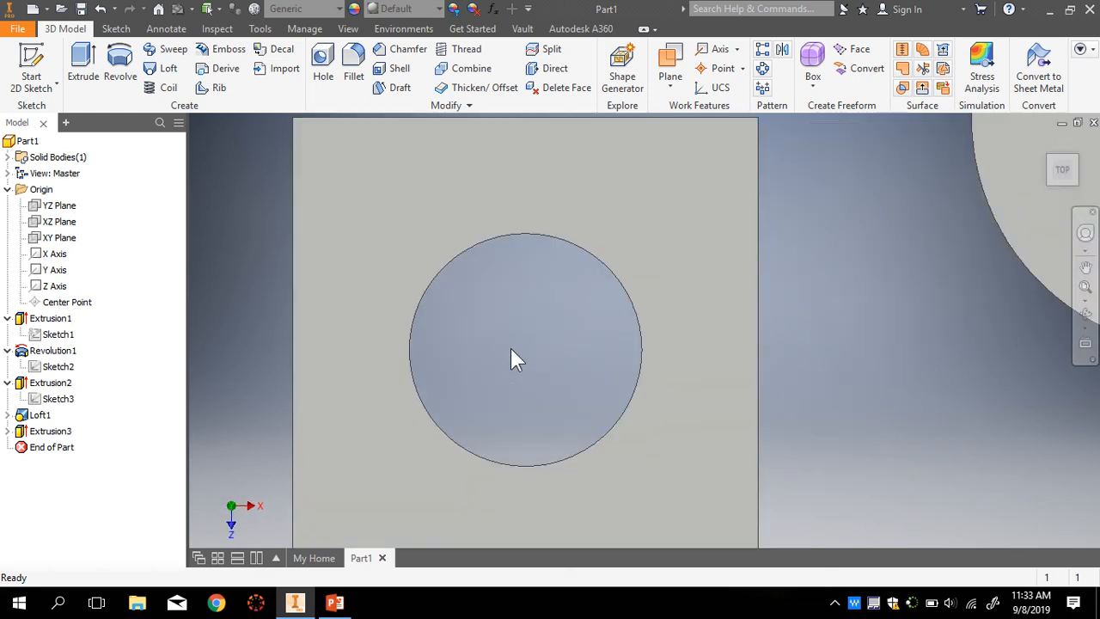
{"action": "scroll", "coordinate": [512, 352], "scroll_direction": "up", "scroll_amount": 5}
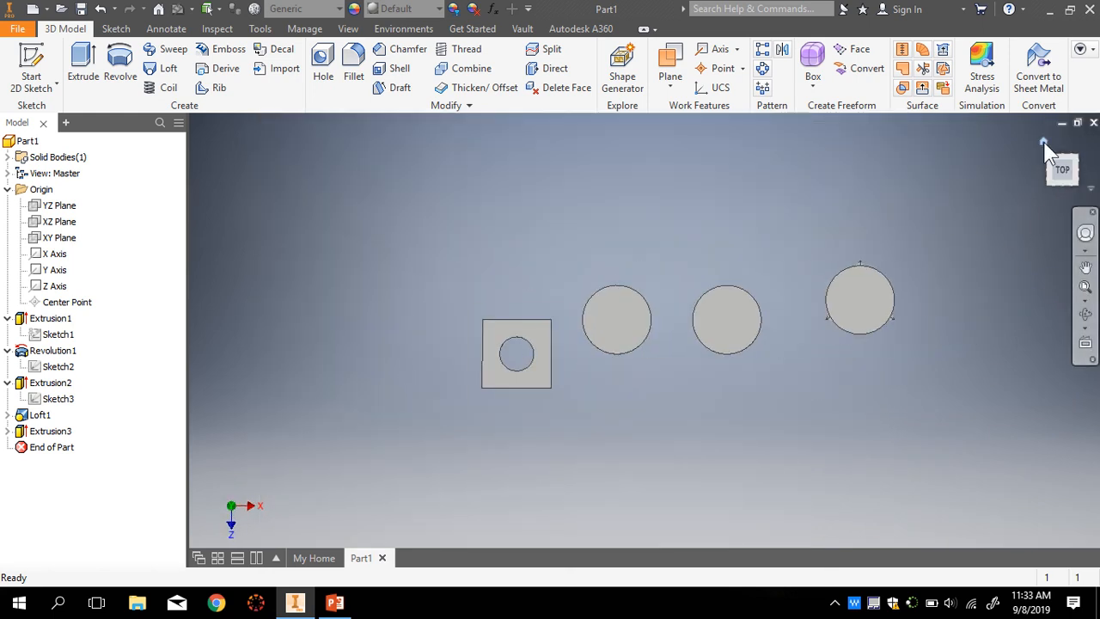
{"action": "left_click", "coordinate": [1044, 143]}
{"action": "scroll", "coordinate": [430, 196], "scroll_direction": "down", "scroll_amount": 2}
{"action": "scroll", "coordinate": [532, 282], "scroll_direction": "up", "scroll_amount": 2}
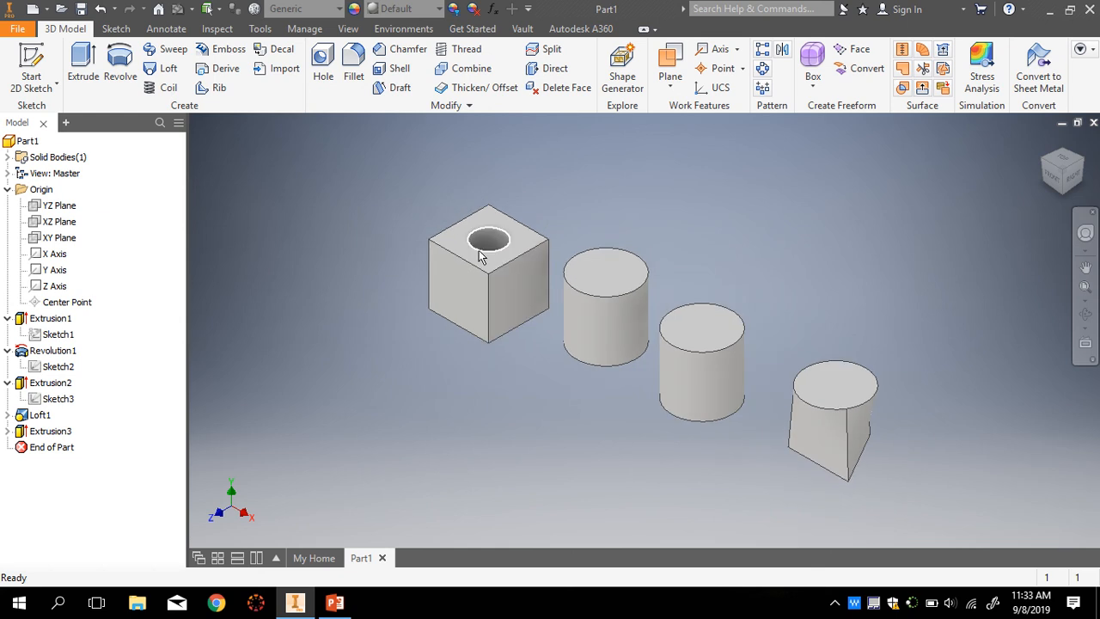
- Start a hole on the top face of the cylinder beside the cube
{"action": "left_click", "coordinate": [322, 76]}
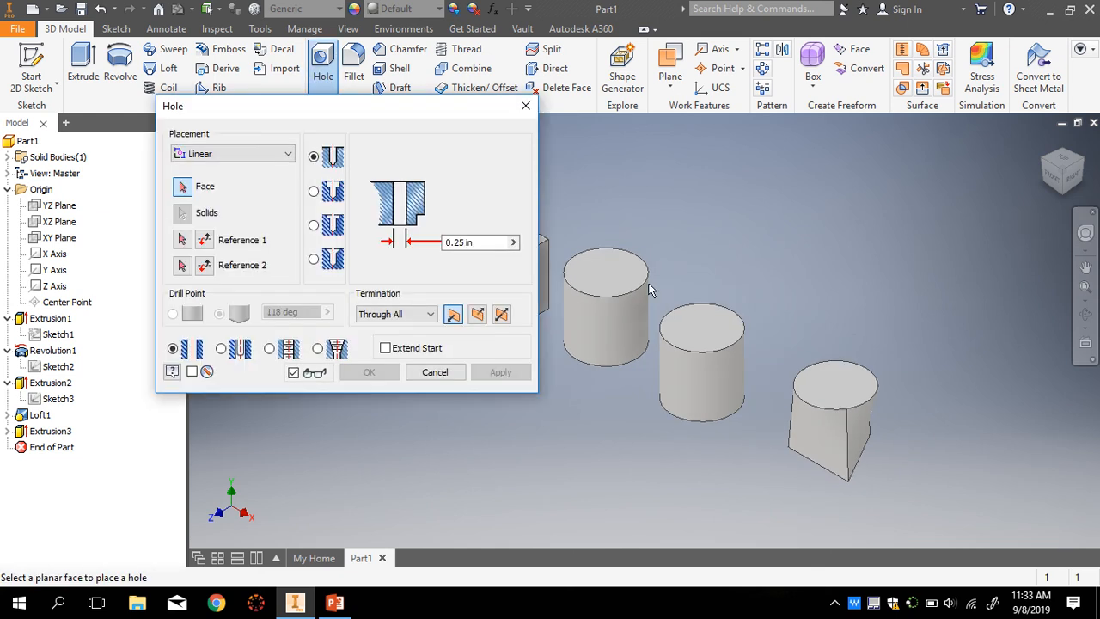
{"action": "scroll", "coordinate": [653, 326], "scroll_direction": "down", "scroll_amount": 3}
{"action": "scroll", "coordinate": [649, 315], "scroll_direction": "up", "scroll_amount": 4}
{"action": "scroll", "coordinate": [649, 315], "scroll_direction": "up", "scroll_amount": 3}
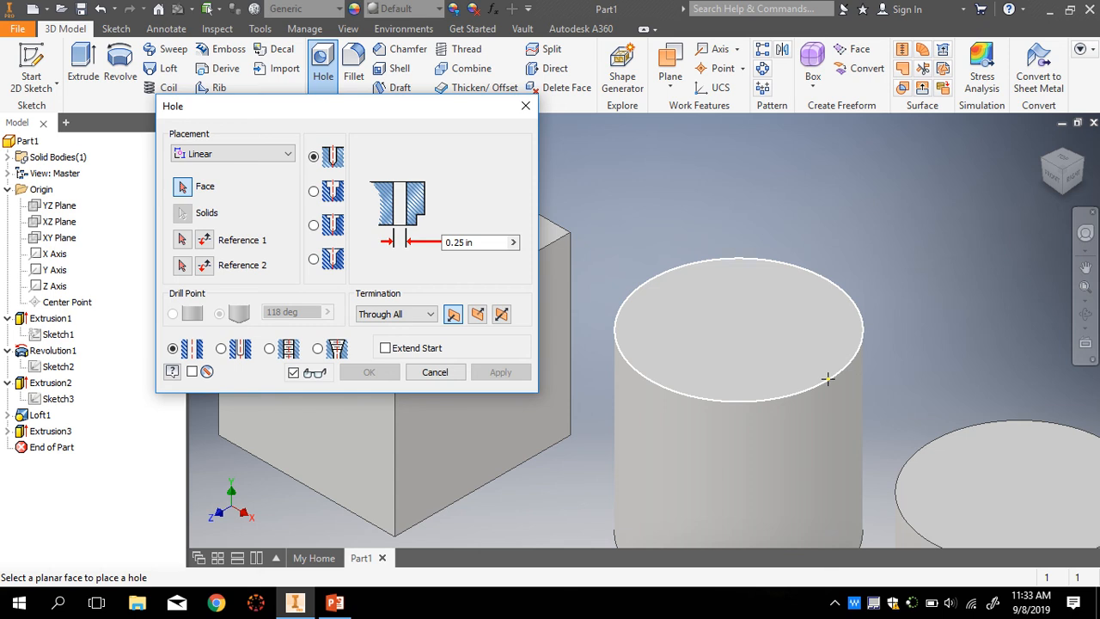
{"action": "left_click", "coordinate": [724, 329]}
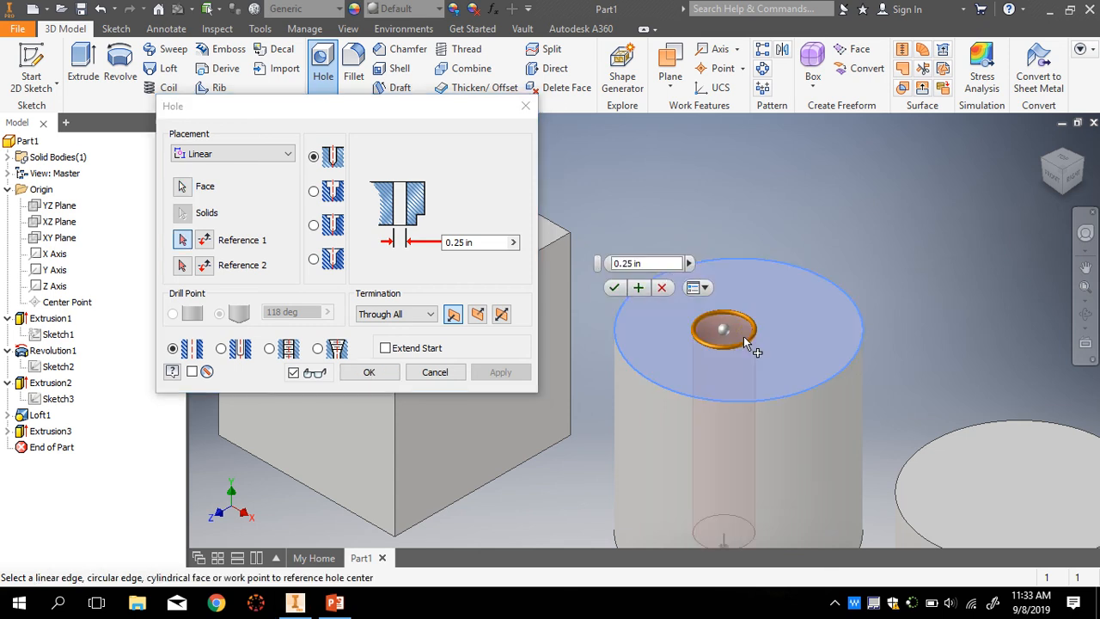
{"action": "scroll", "coordinate": [771, 450], "scroll_direction": "up", "scroll_amount": 4}
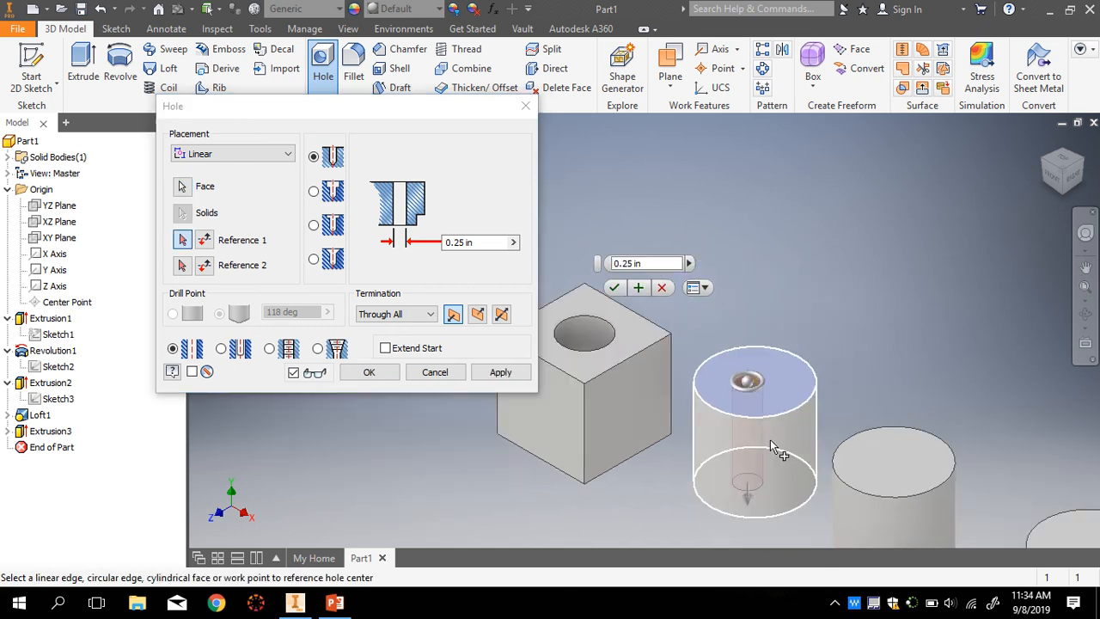
{"action": "scroll", "coordinate": [765, 445], "scroll_direction": "down", "scroll_amount": 5}
{"action": "scroll", "coordinate": [746, 249], "scroll_direction": "up", "scroll_amount": 3}
{"action": "scroll", "coordinate": [746, 223], "scroll_direction": "down", "scroll_amount": 3}
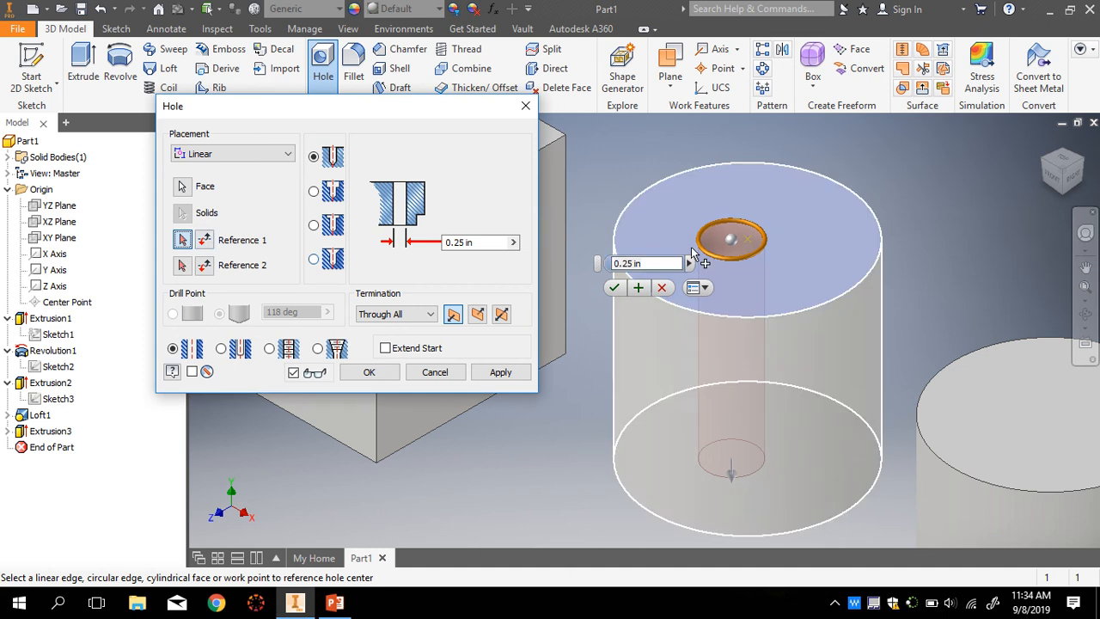
{"action": "scroll", "coordinate": [734, 244], "scroll_direction": "down", "scroll_amount": 2}
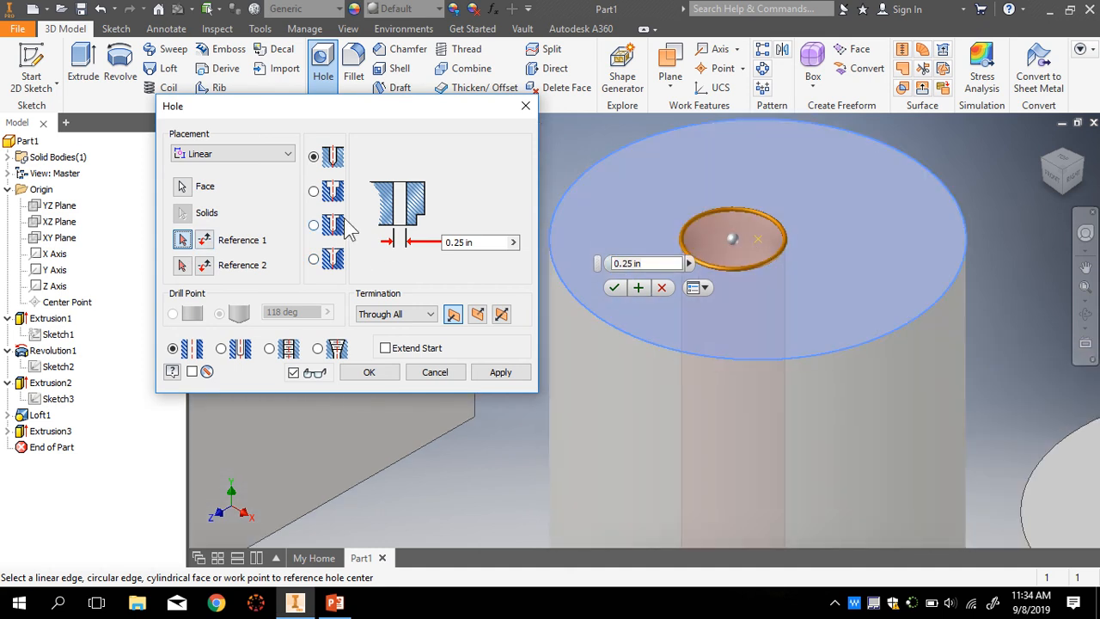
{"action": "left_click", "coordinate": [202, 155]}
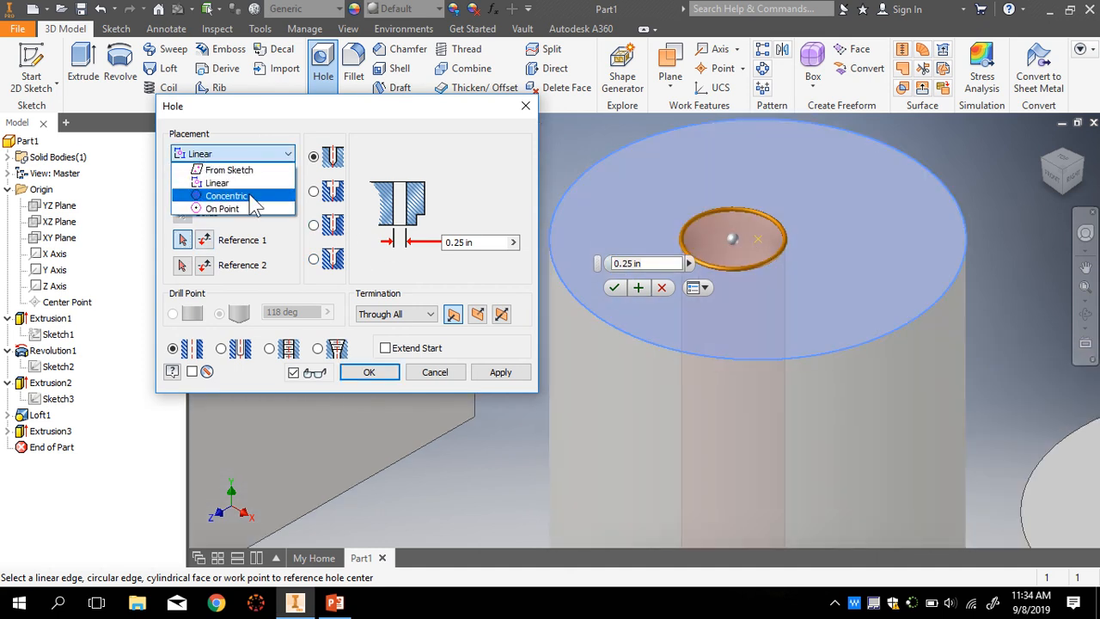
- Place the hole concentric to the cylinder's top face and outer edge
{"action": "left_click", "coordinate": [249, 196]}
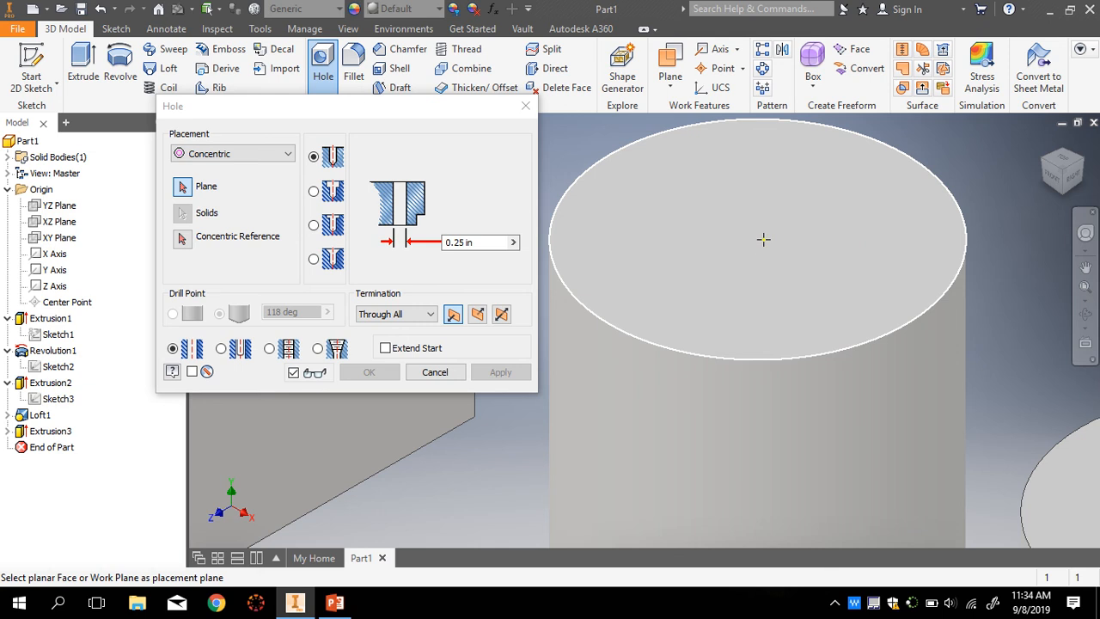
{"action": "left_click", "coordinate": [763, 240]}
{"action": "scroll", "coordinate": [761, 227], "scroll_direction": "up", "scroll_amount": 2}
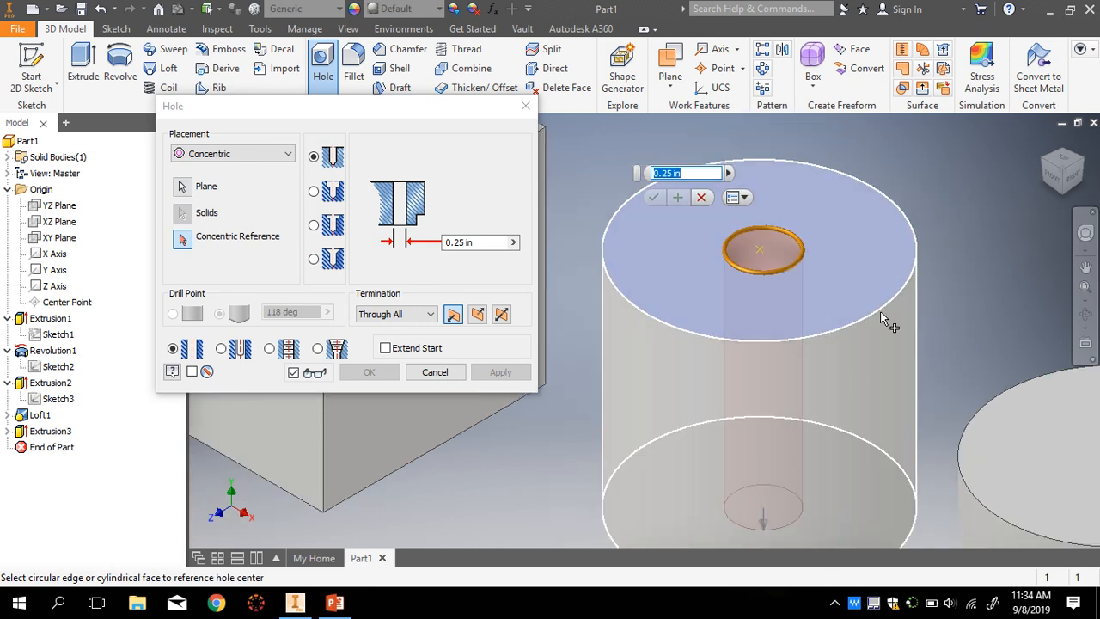
{"action": "left_click", "coordinate": [181, 238]}
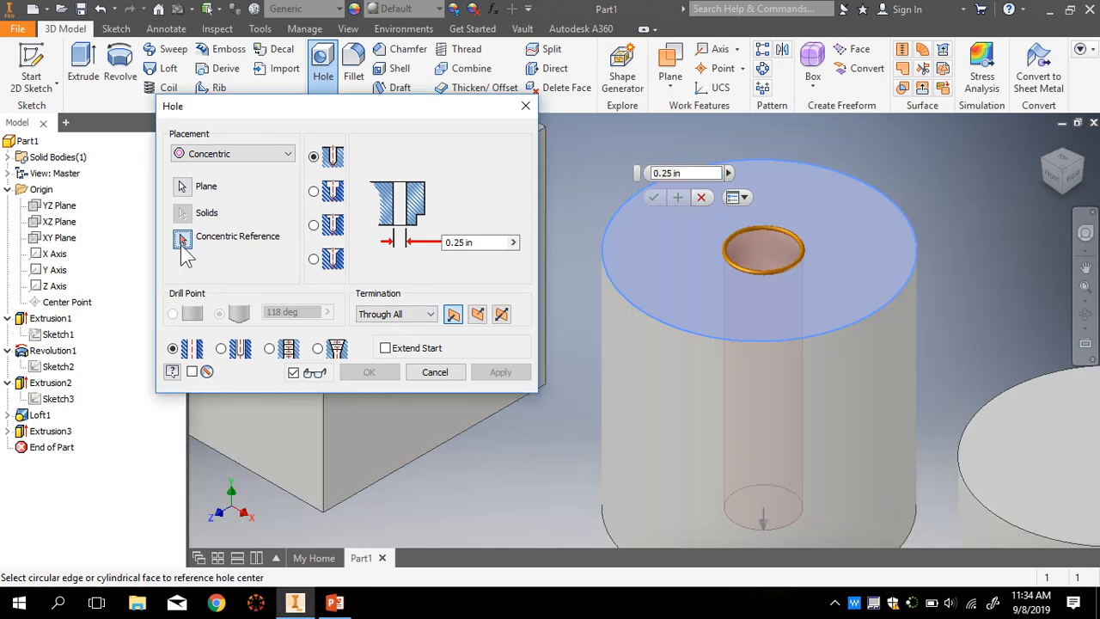
{"action": "left_click", "coordinate": [828, 334]}
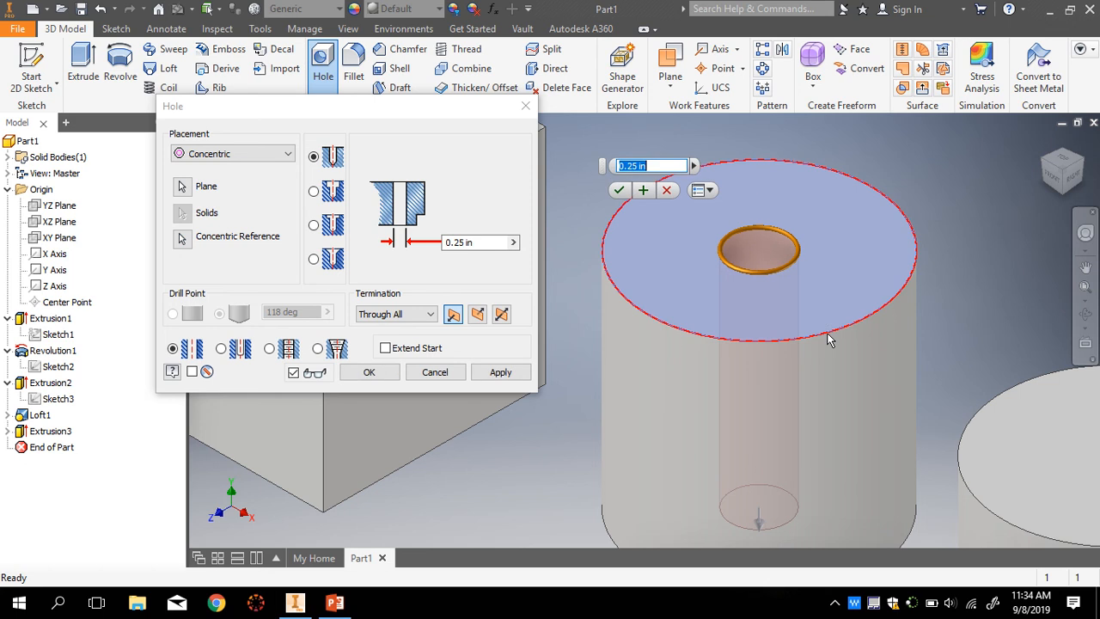
- Set a 0.5 diameter to create Hole1, then check it from above
{"action": "scroll", "coordinate": [753, 256], "scroll_direction": "down", "scroll_amount": 2}
{"action": "scroll", "coordinate": [773, 299], "scroll_direction": "up", "scroll_amount": 5}
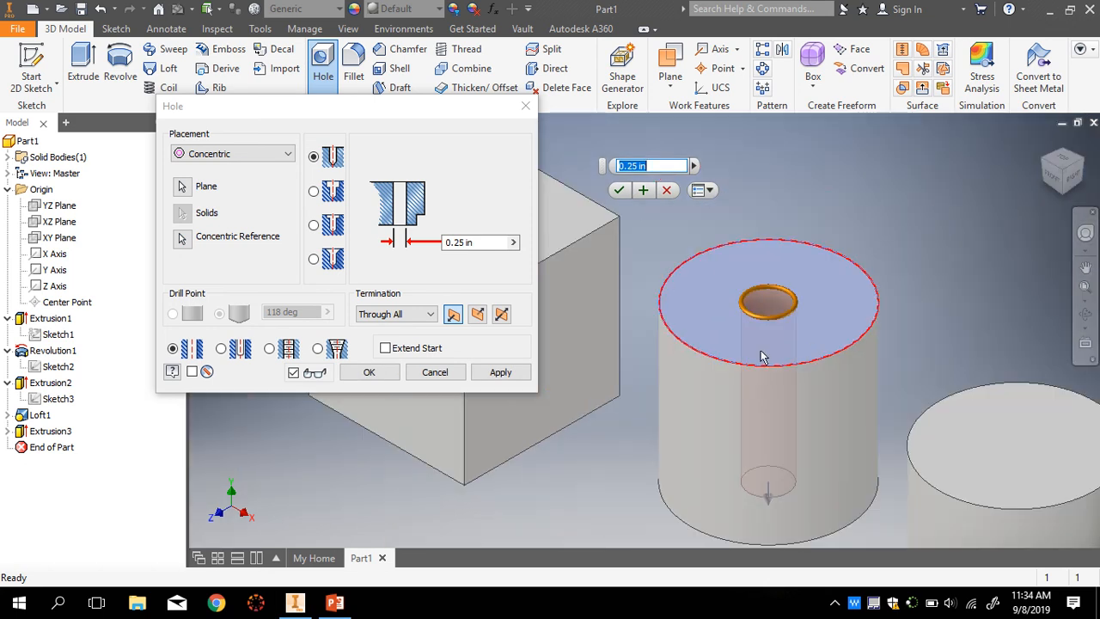
{"action": "scroll", "coordinate": [747, 344], "scroll_direction": "down", "scroll_amount": 1}
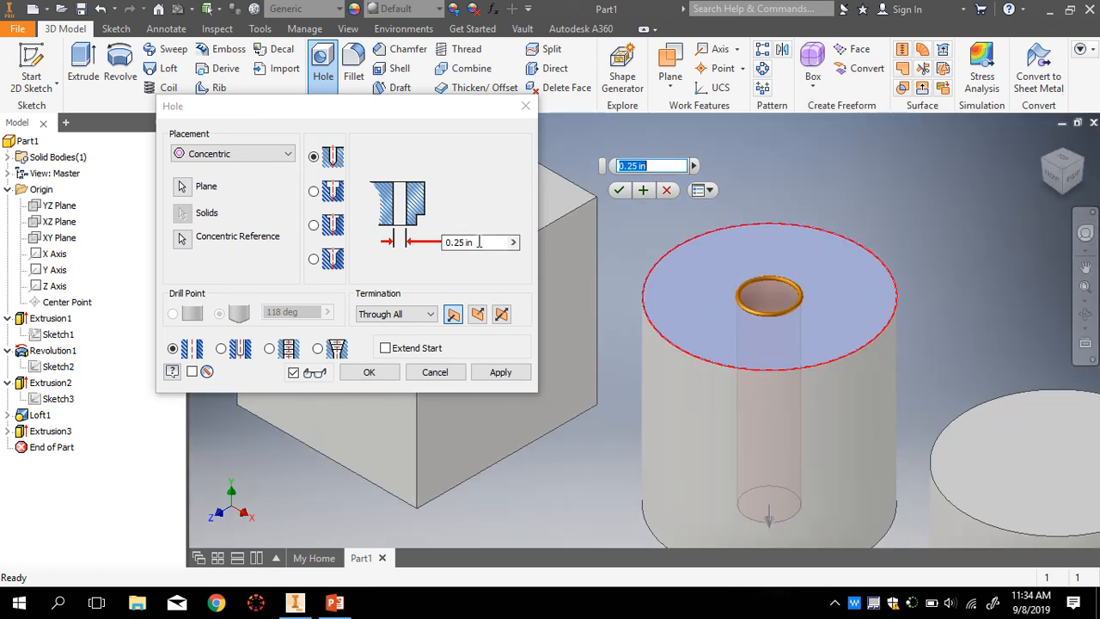
{"action": "type", "text": "0.5"}
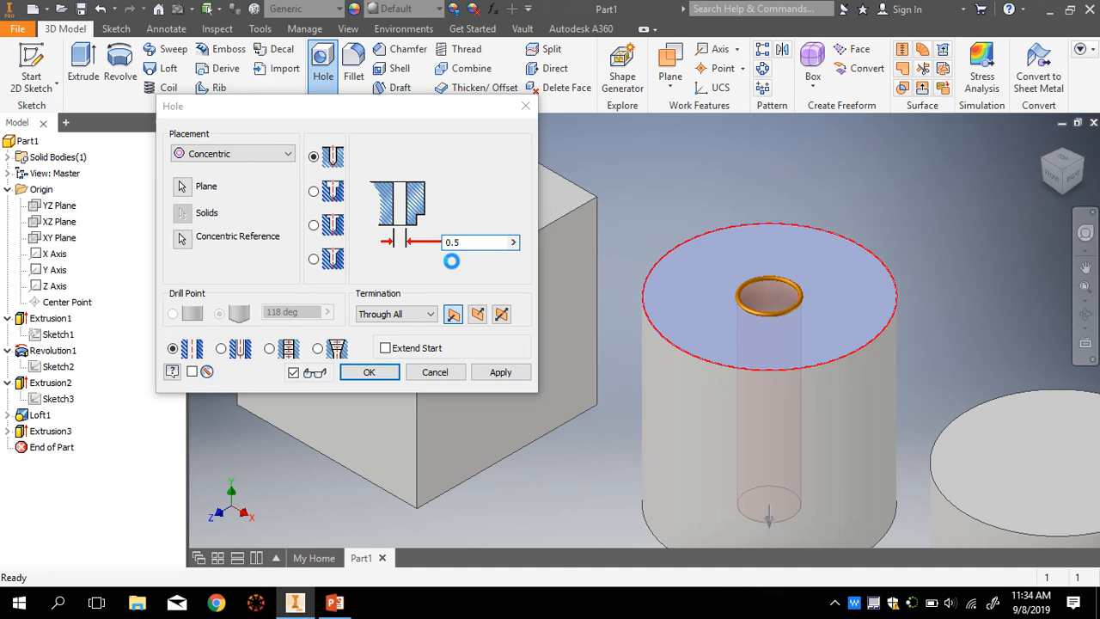
{"action": "key", "text": "Return"}
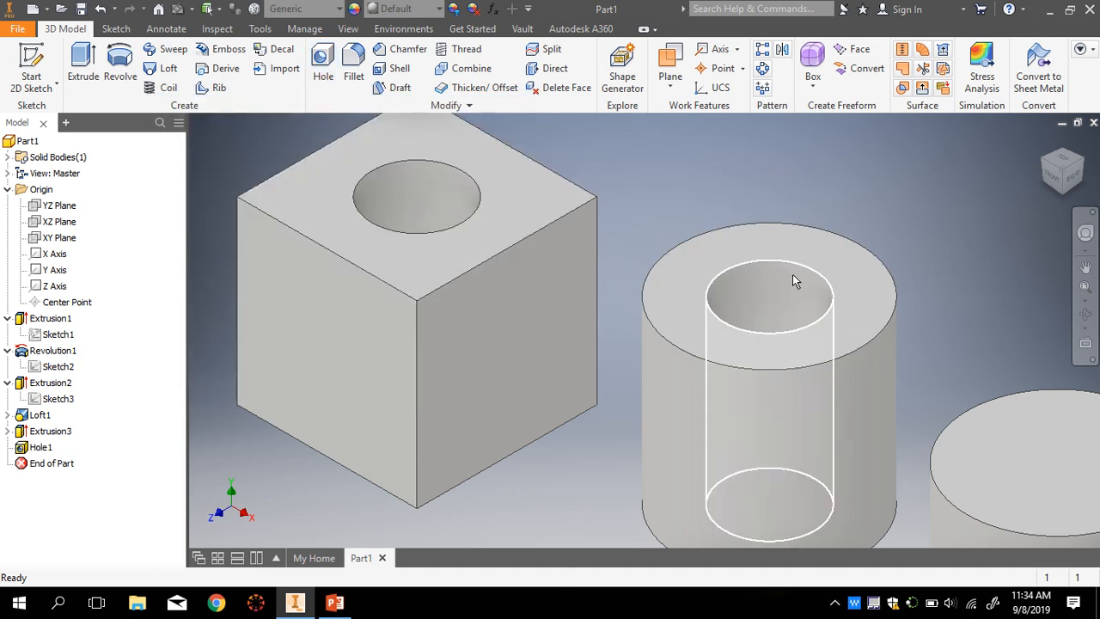
{"action": "scroll", "coordinate": [773, 357], "scroll_direction": "up", "scroll_amount": 5}
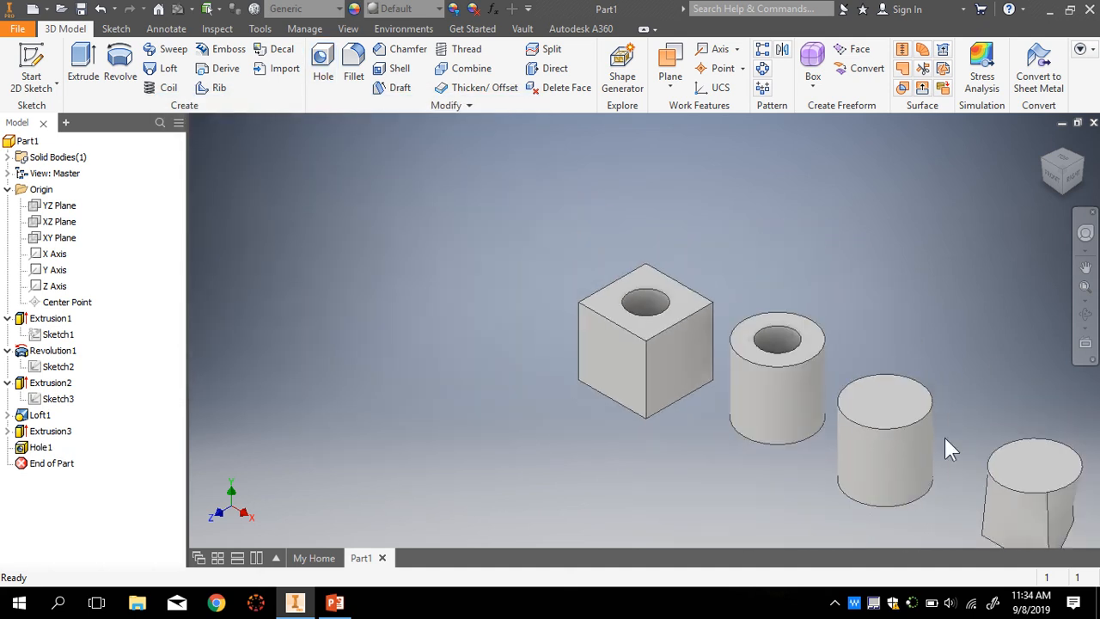
{"action": "left_click", "coordinate": [1055, 162]}
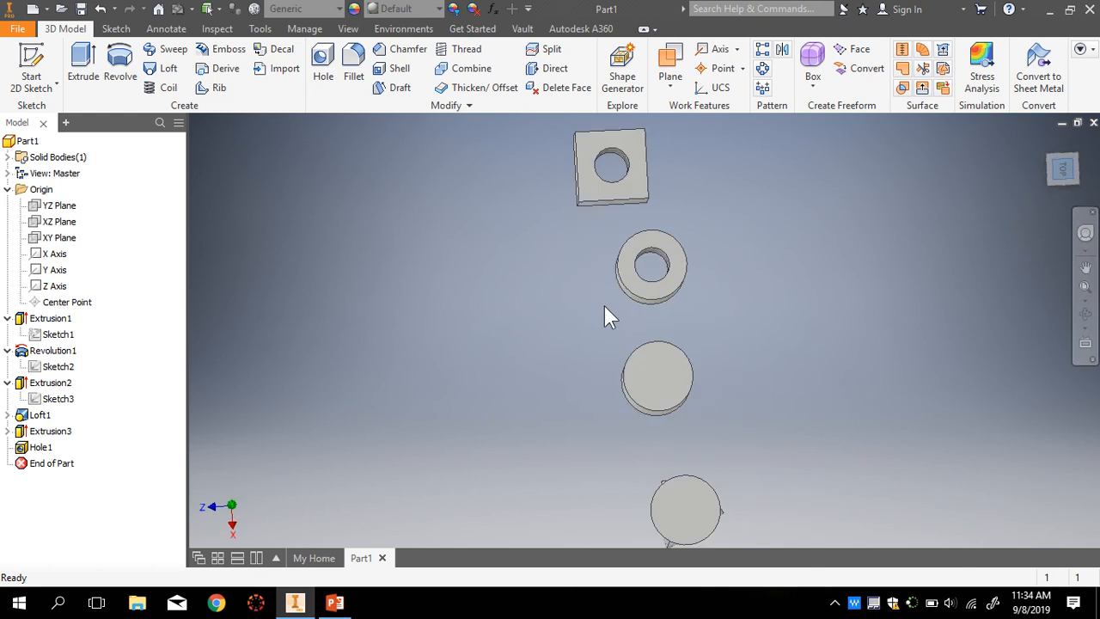
{"action": "left_click", "coordinate": [1044, 142]}
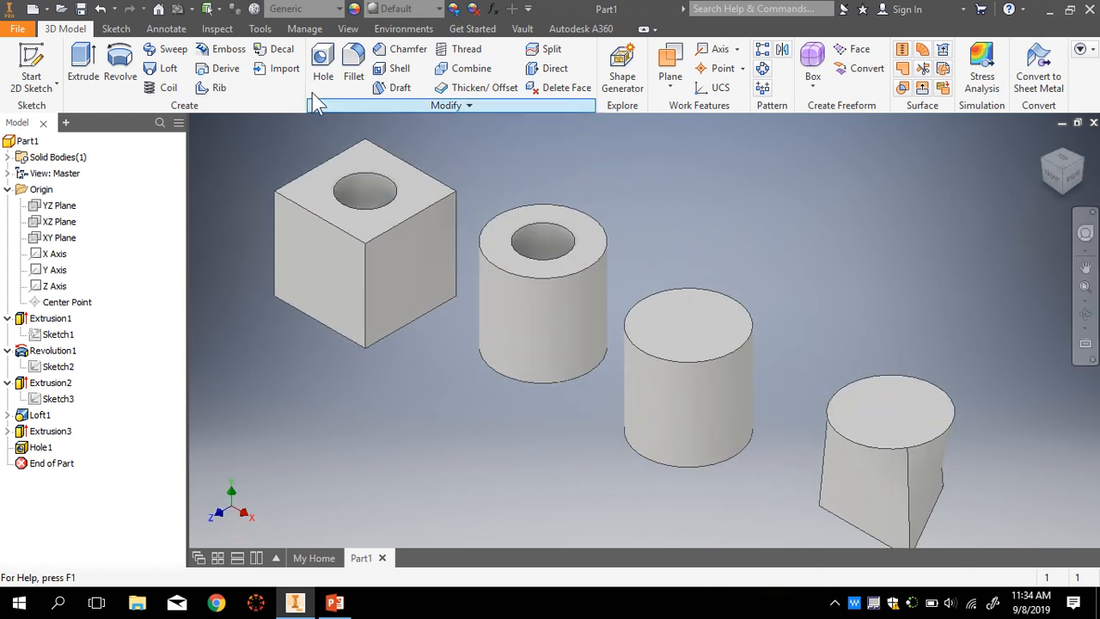
- Start a second hole placed concentric on the third cylinder's top face
{"action": "left_click", "coordinate": [327, 64]}
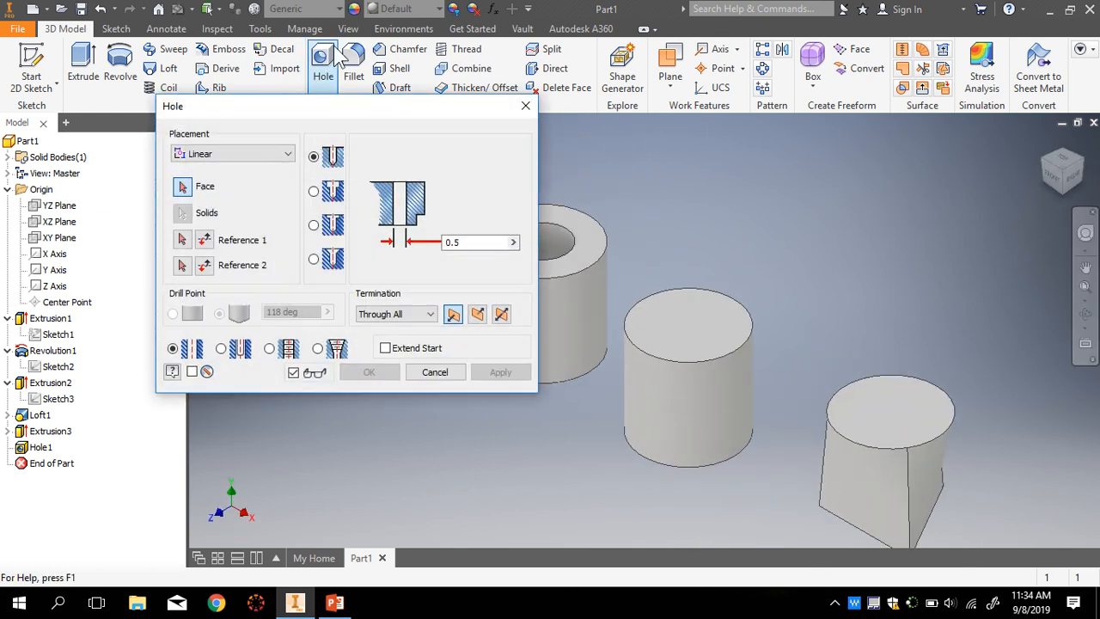
{"action": "left_click_drag", "start_coordinate": [418, 107], "coordinate": [296, 86]}
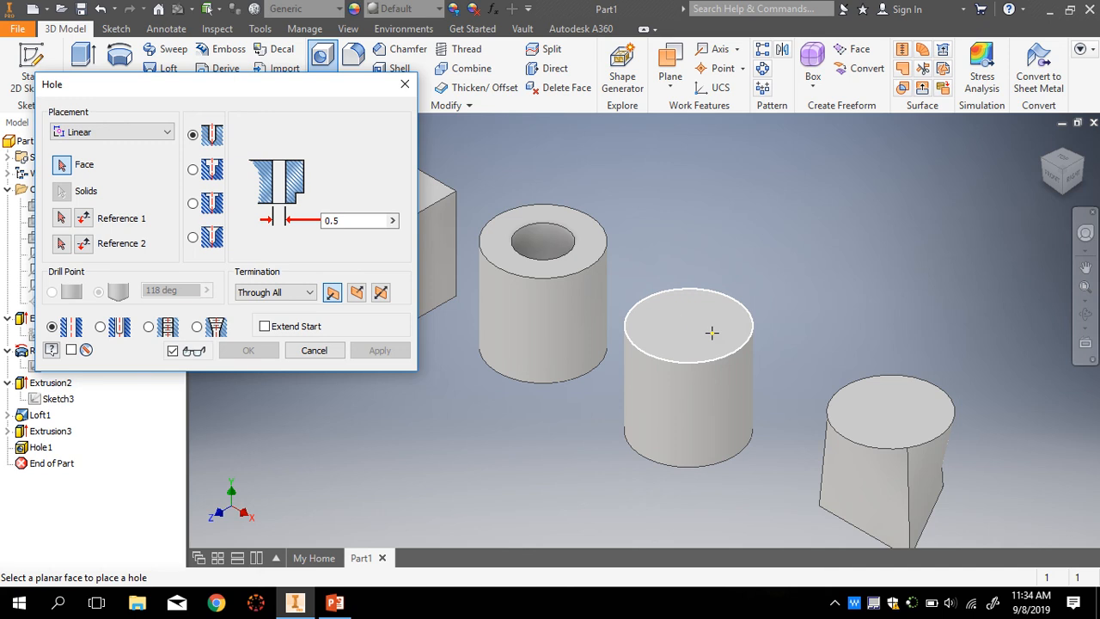
{"action": "scroll", "coordinate": [687, 326], "scroll_direction": "up", "scroll_amount": 3}
{"action": "left_click", "coordinate": [683, 322]}
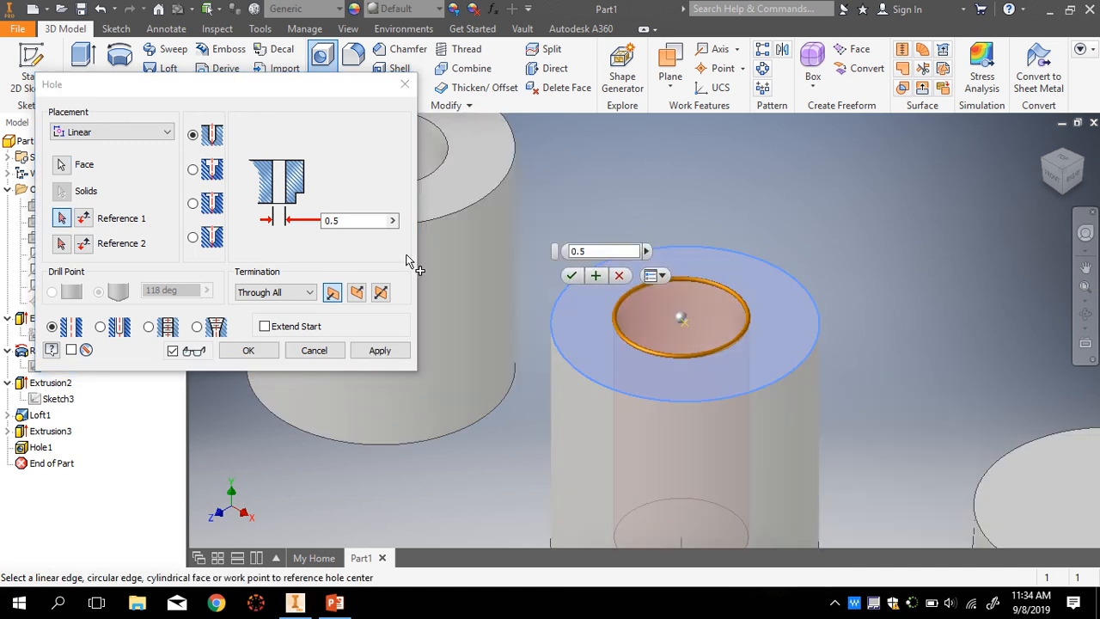
{"action": "left_click", "coordinate": [167, 132]}
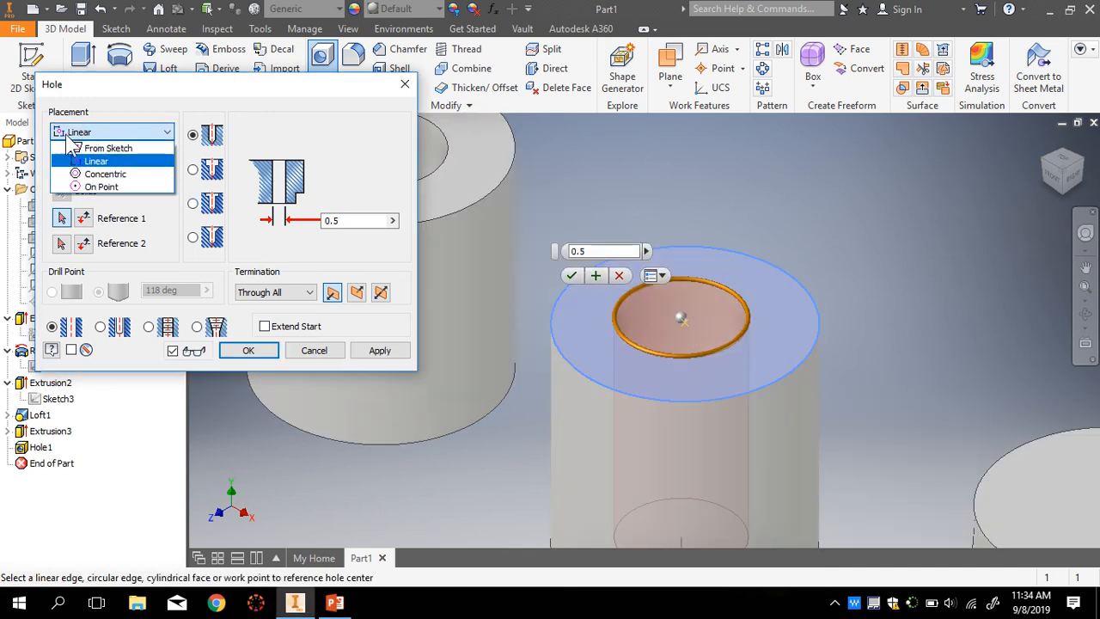
{"action": "left_click", "coordinate": [125, 174]}
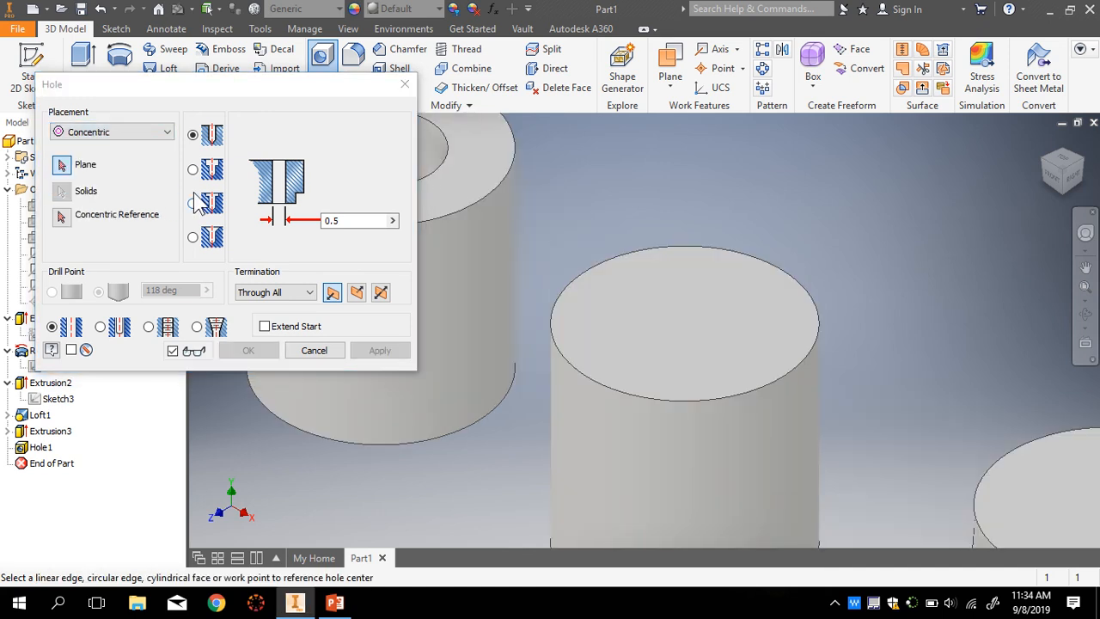
{"action": "left_click", "coordinate": [683, 327]}
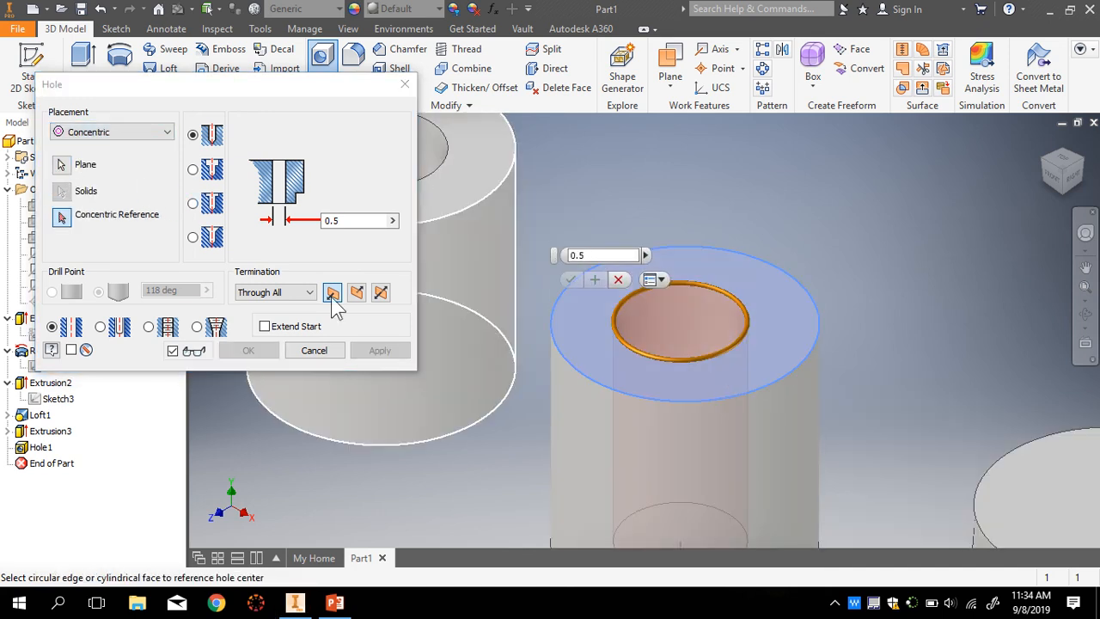
{"action": "left_click", "coordinate": [760, 404]}
{"action": "scroll", "coordinate": [735, 396], "scroll_direction": "up", "scroll_amount": 3}
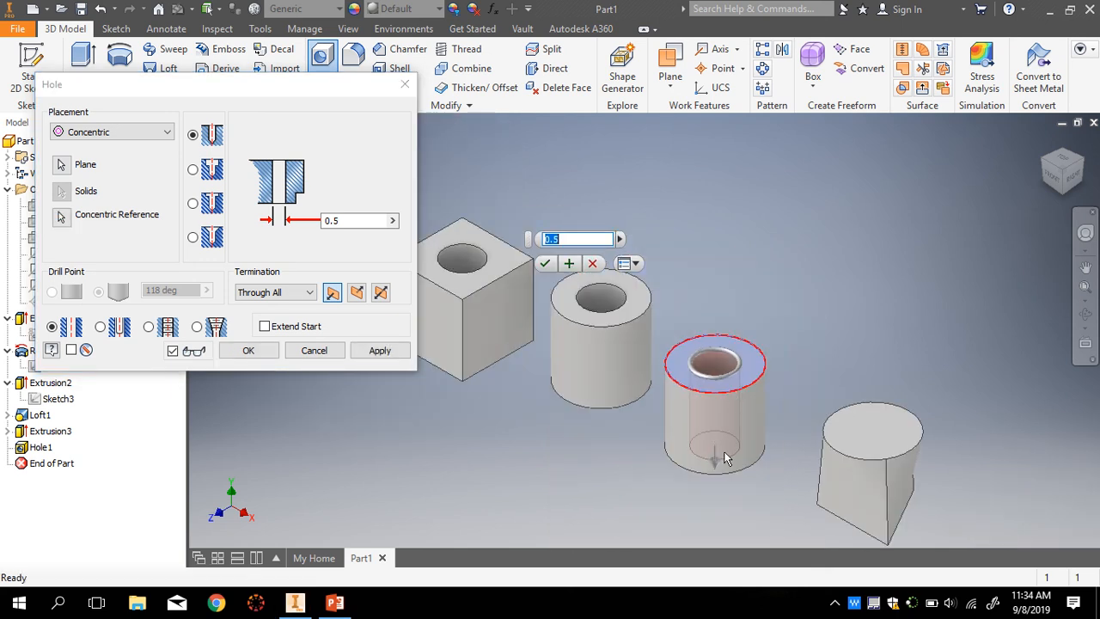
{"action": "scroll", "coordinate": [724, 458], "scroll_direction": "down", "scroll_amount": 3}
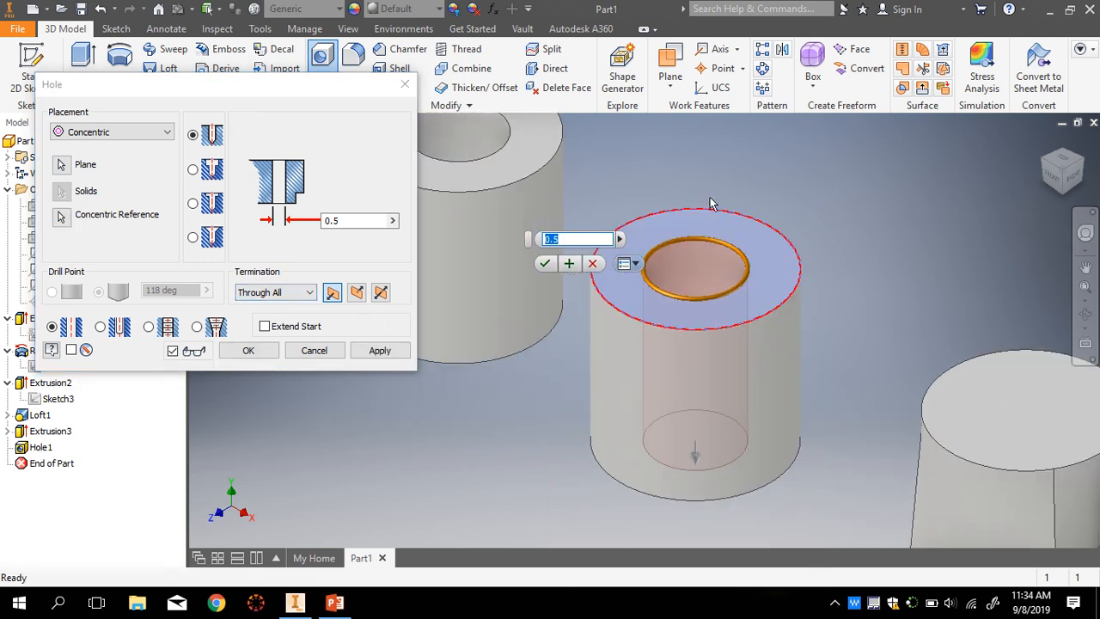
{"action": "left_click", "coordinate": [284, 295]}
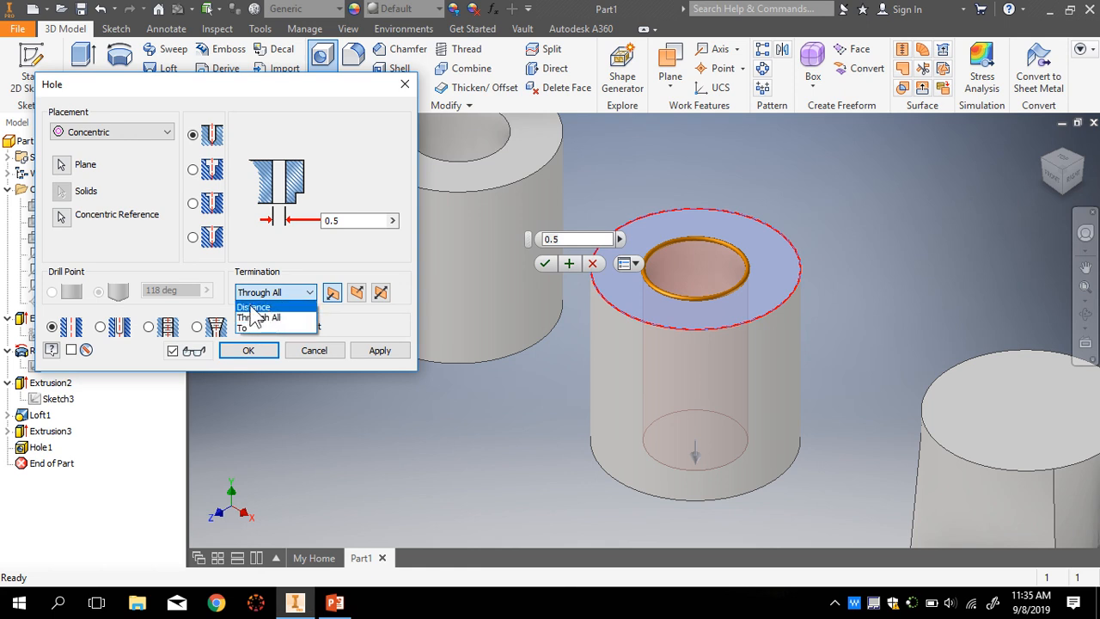
- Set the hole to a 0.5 in Distance depth with a Flat drill point
{"action": "left_click", "coordinate": [262, 307]}
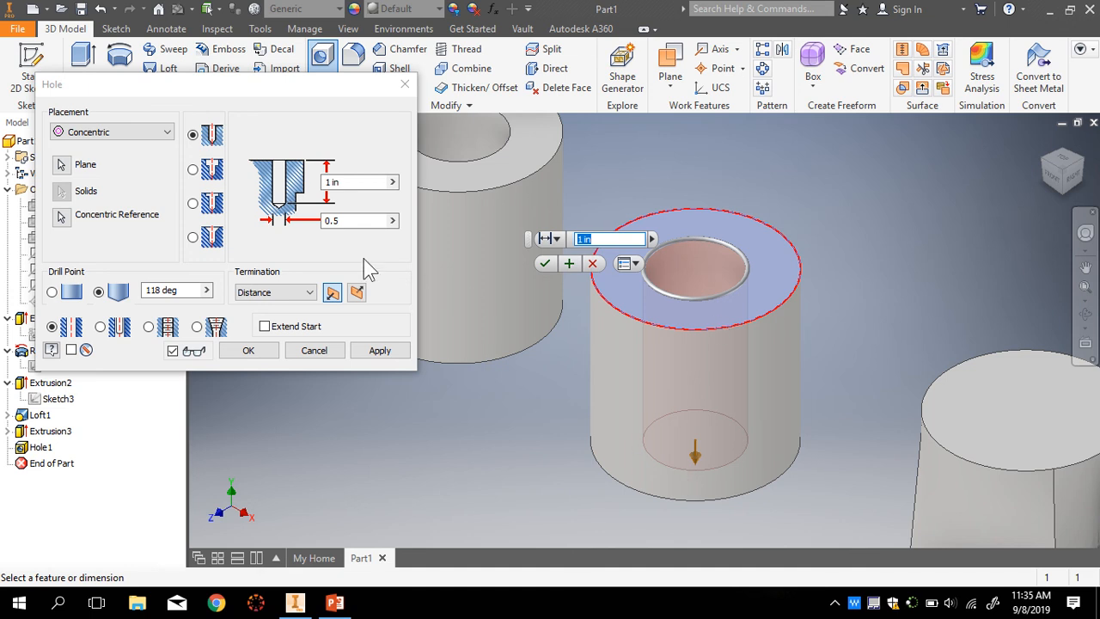
{"action": "type", "text": "0.5"}
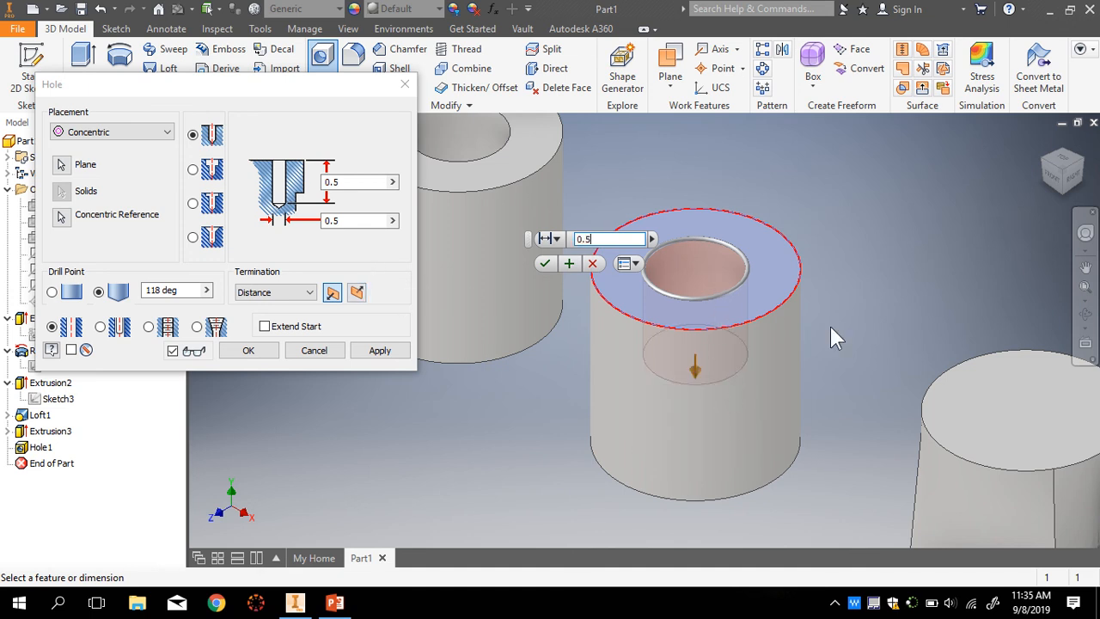
{"action": "left_click", "coordinate": [1056, 181]}
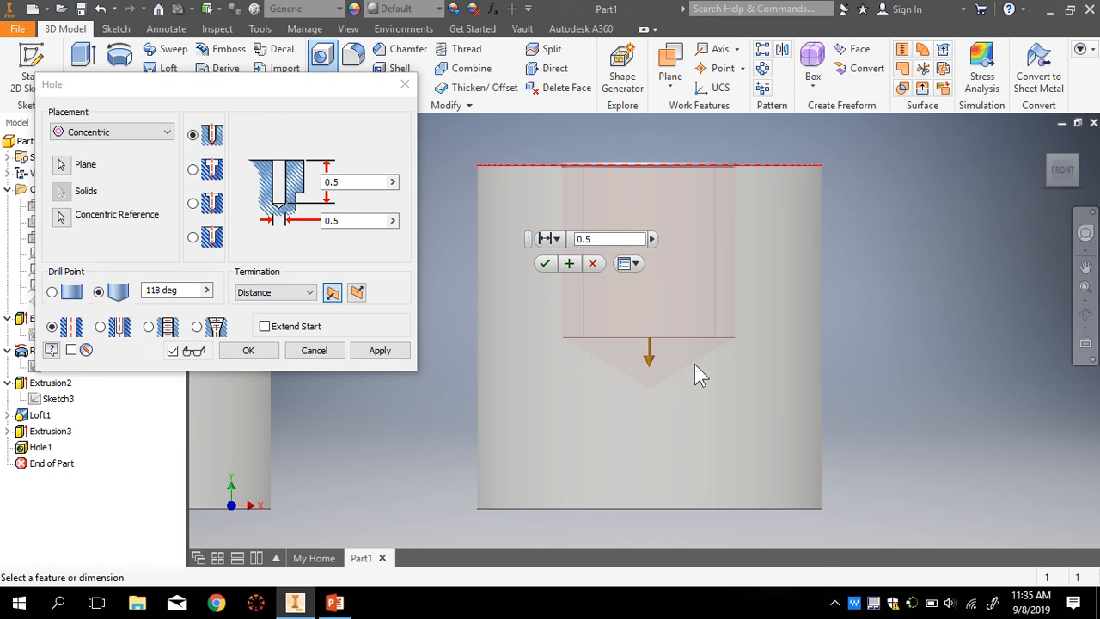
{"action": "left_click", "coordinate": [51, 293]}
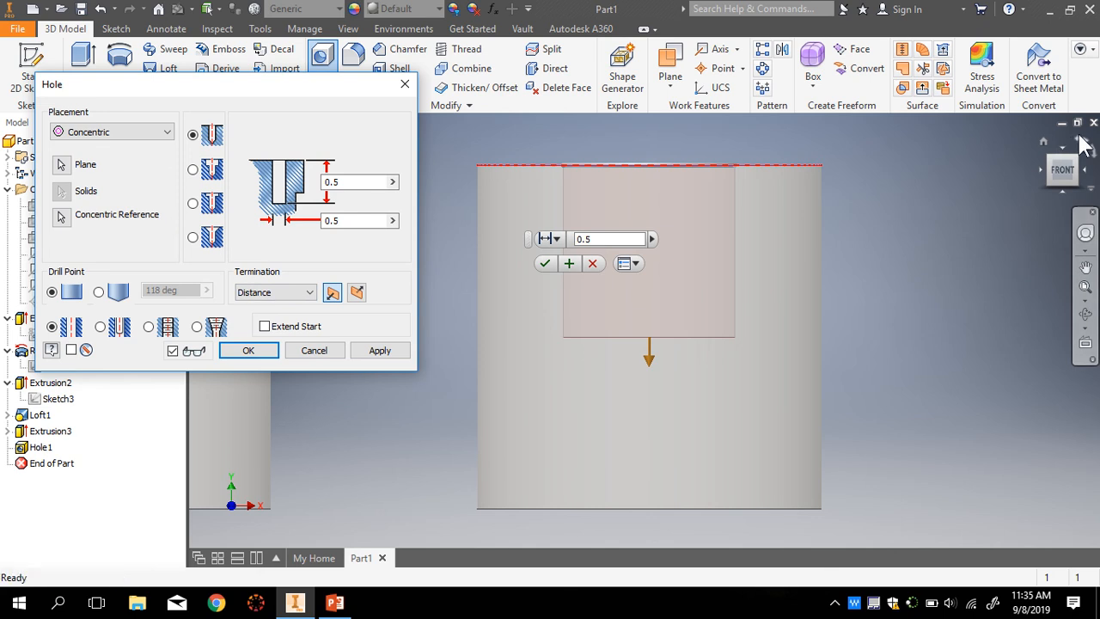
{"action": "left_click", "coordinate": [1045, 141]}
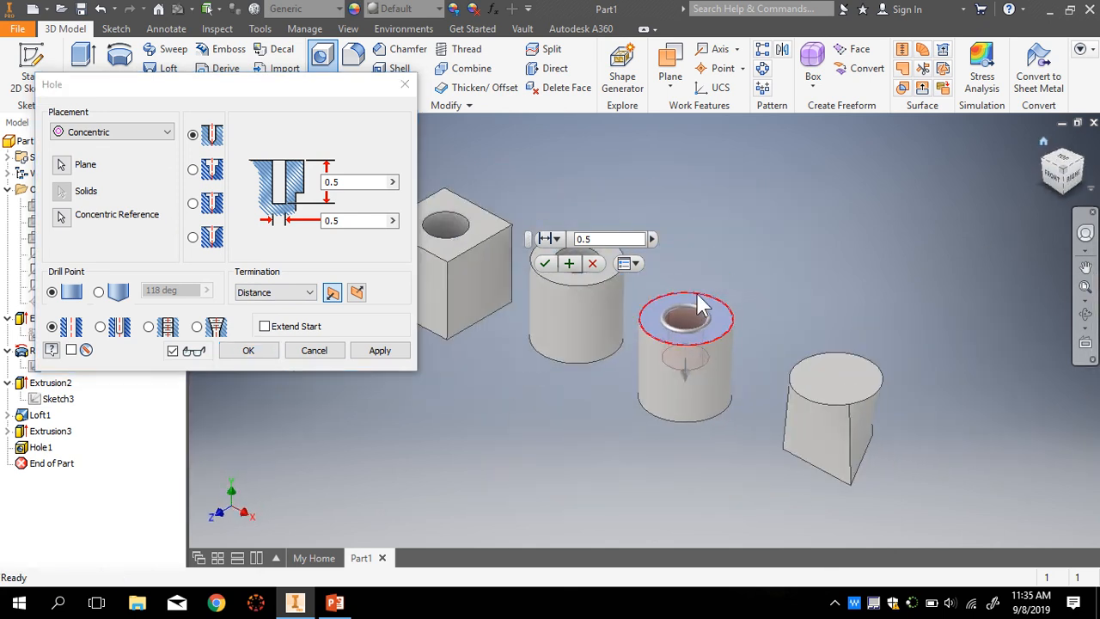
{"action": "scroll", "coordinate": [673, 331], "scroll_direction": "up", "scroll_amount": 4}
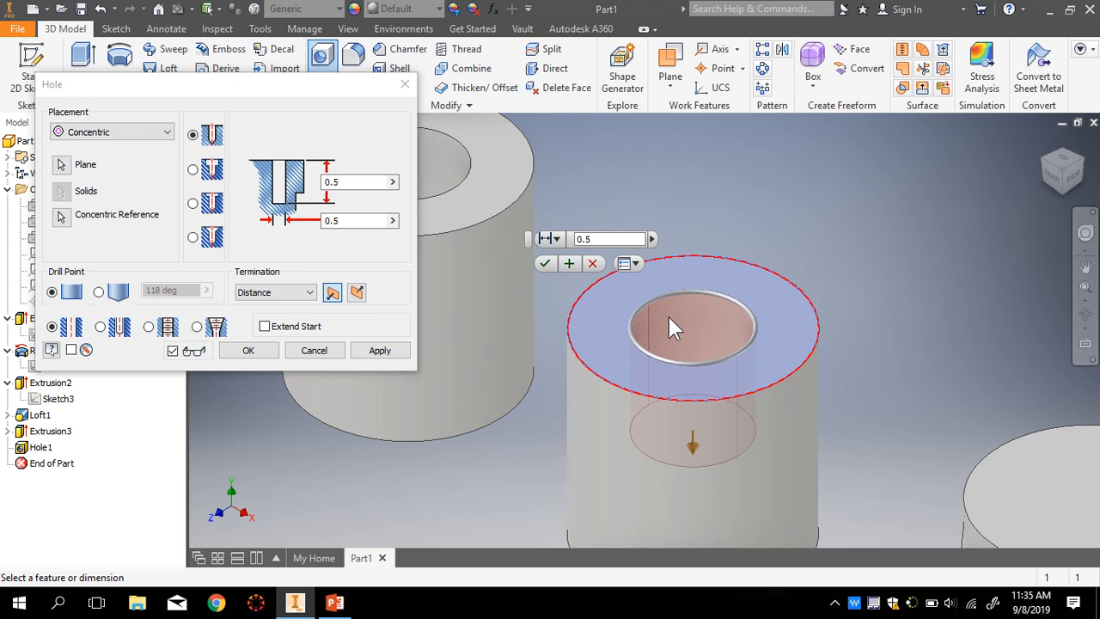
- Create Hole2 and review both bored cylinders from the top view
{"action": "left_click", "coordinate": [252, 351]}
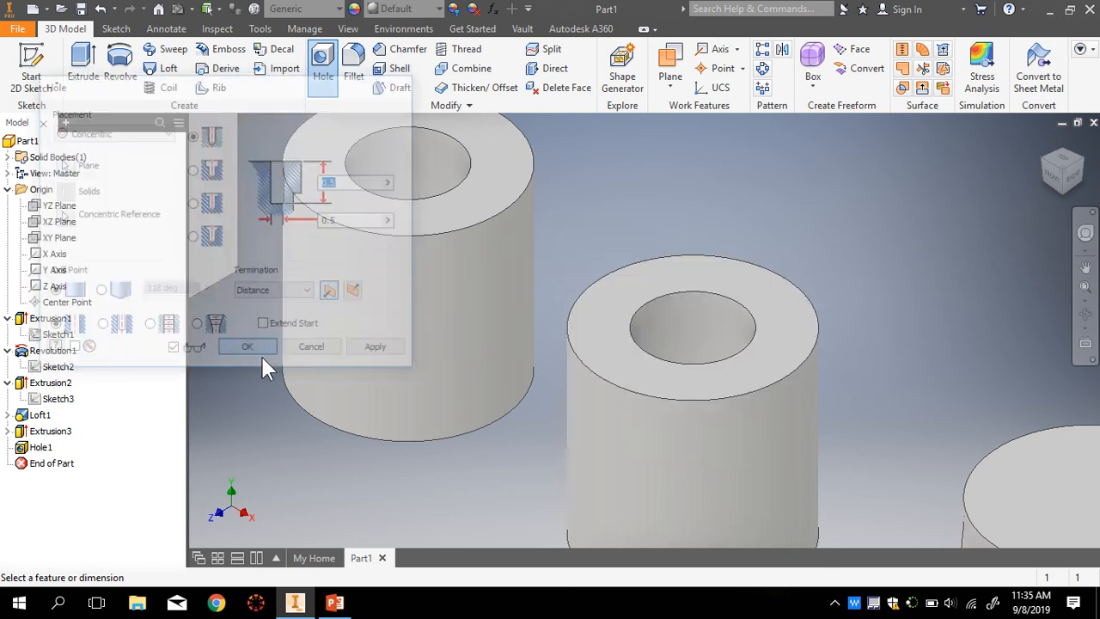
{"action": "scroll", "coordinate": [620, 412], "scroll_direction": "down", "scroll_amount": 4}
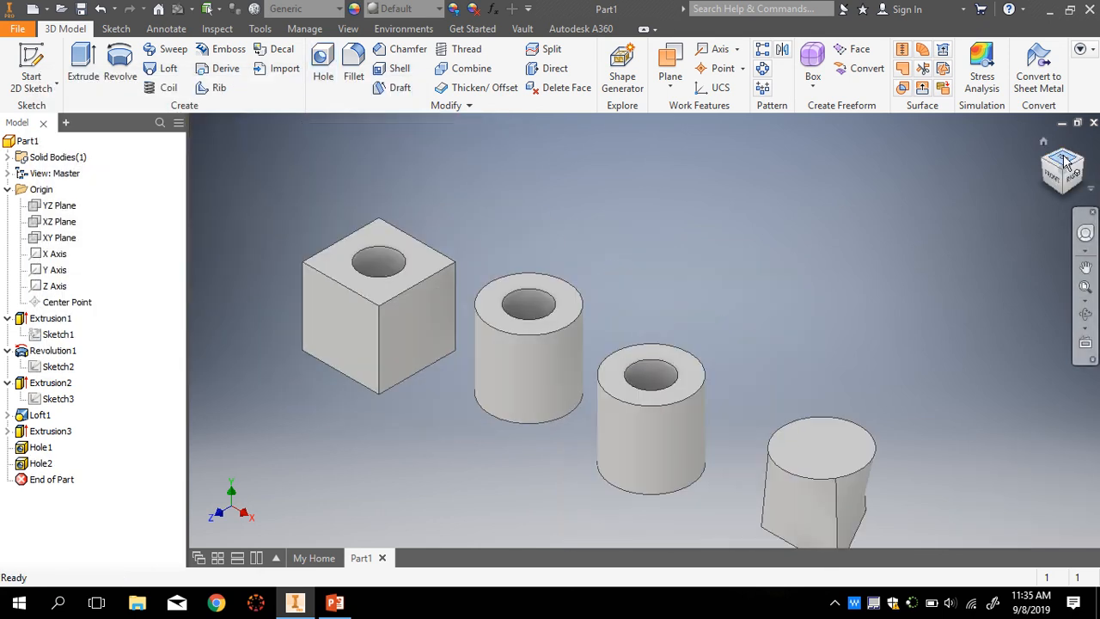
{"action": "left_click", "coordinate": [1062, 160]}
{"action": "scroll", "coordinate": [668, 356], "scroll_direction": "up", "scroll_amount": 3}
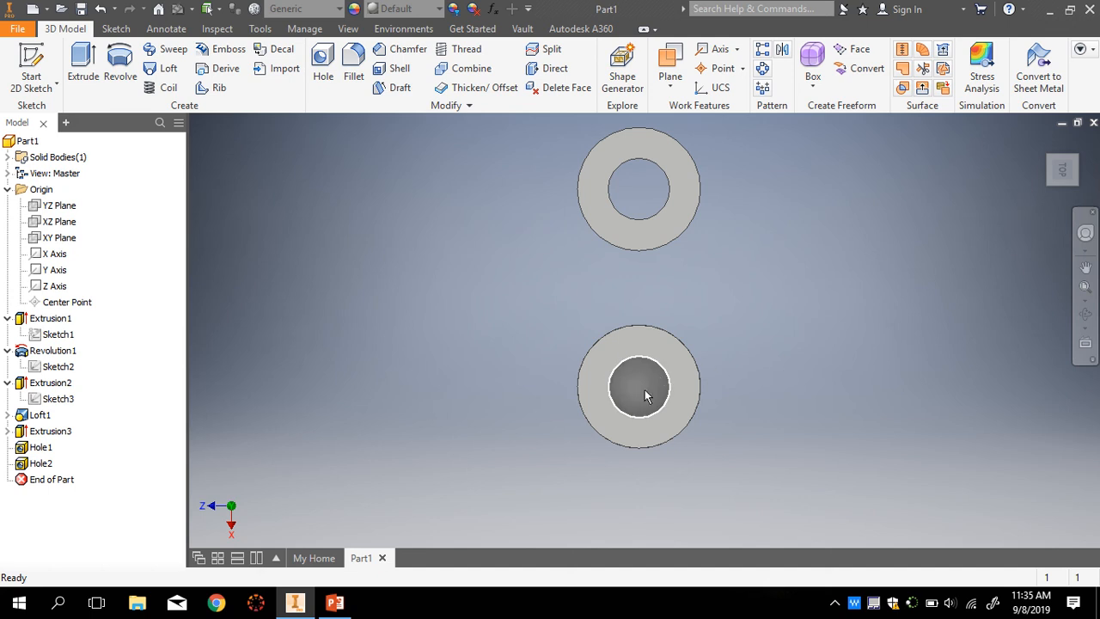
{"action": "left_click", "coordinate": [1044, 143]}
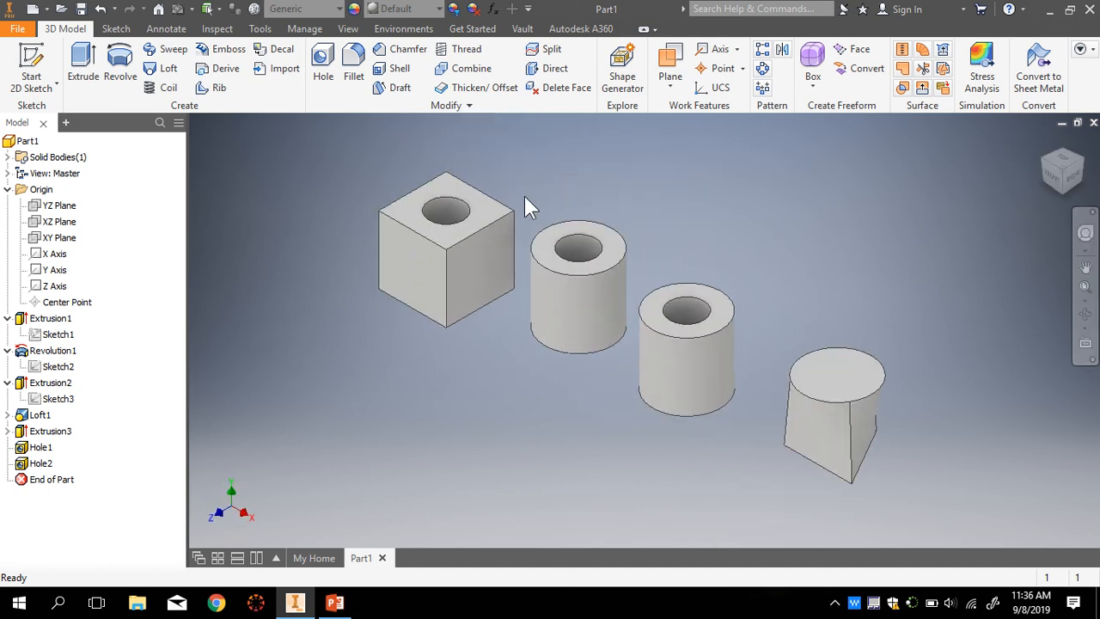
- Start a fillet and move its settings clear of the model
{"action": "scroll", "coordinate": [561, 197], "scroll_direction": "down", "scroll_amount": 1}
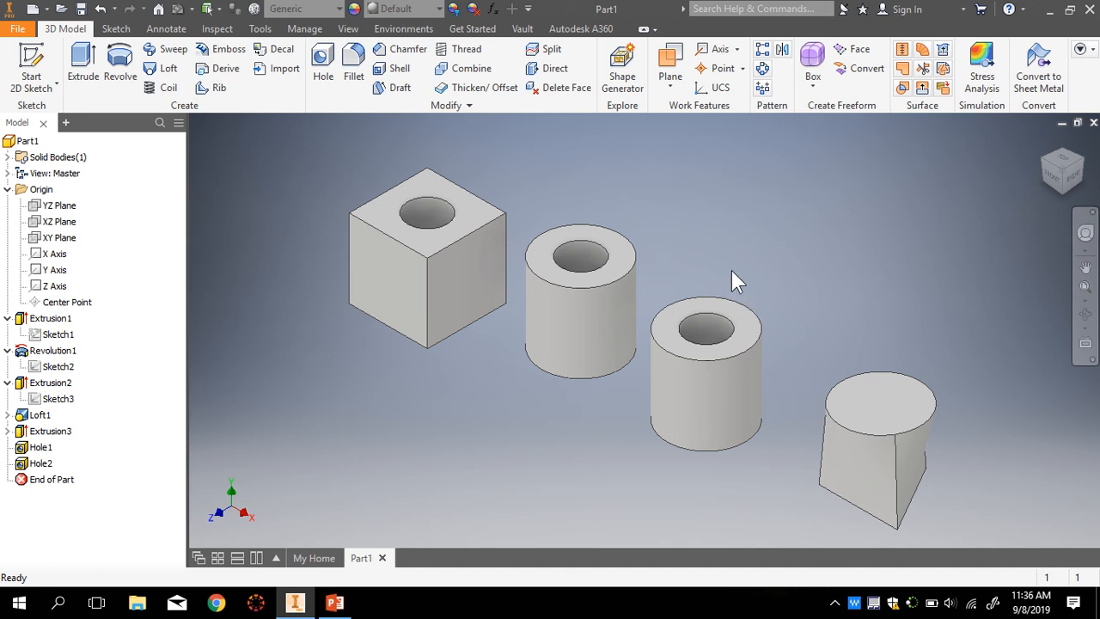
{"action": "left_click", "coordinate": [353, 64]}
{"action": "left_click_drag", "start_coordinate": [926, 464], "coordinate": [225, 281]}
- Select the cube's four top edges and set the fillet radius to 0.125 in
{"action": "left_click", "coordinate": [456, 246]}
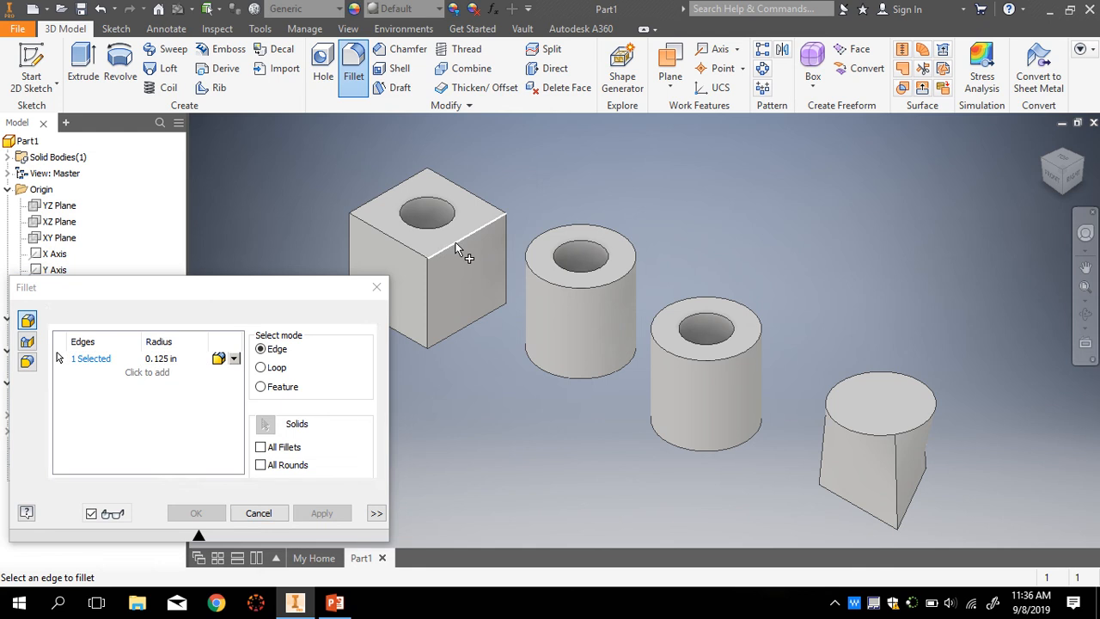
{"action": "left_click", "coordinate": [400, 242]}
{"action": "left_click", "coordinate": [381, 204]}
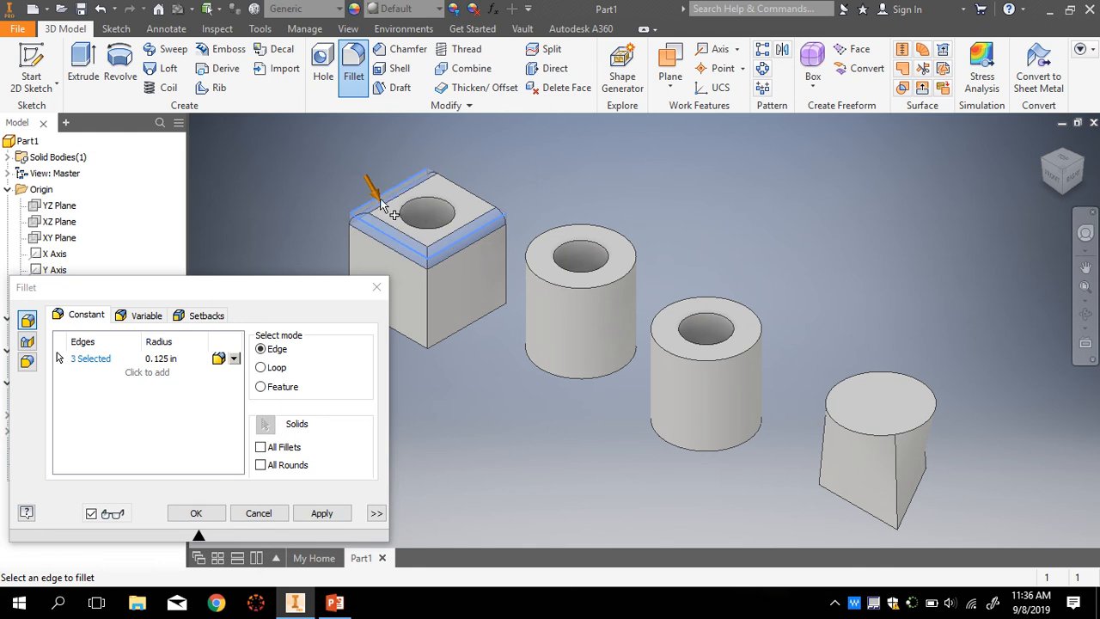
{"action": "left_click", "coordinate": [481, 204]}
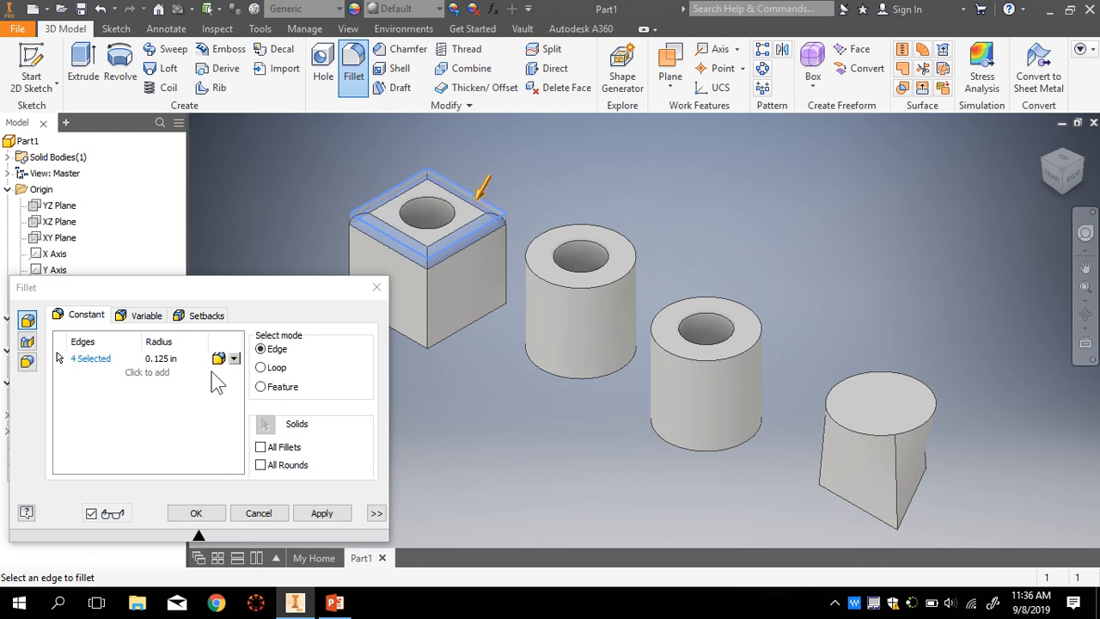
{"action": "left_click", "coordinate": [159, 358]}
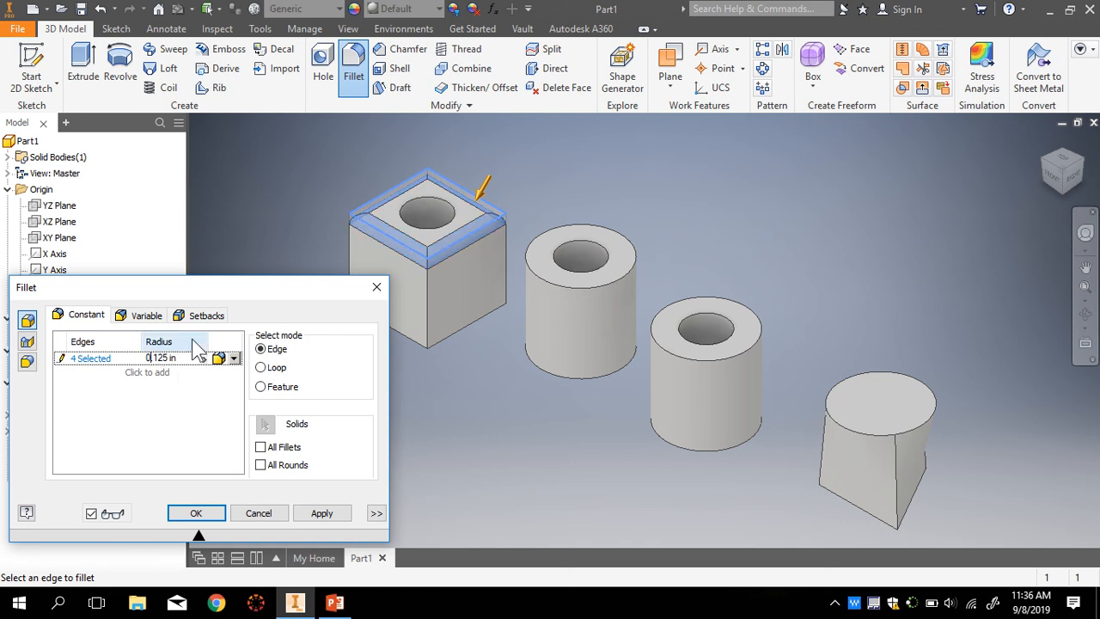
{"action": "scroll", "coordinate": [378, 214], "scroll_direction": "up", "scroll_amount": 4}
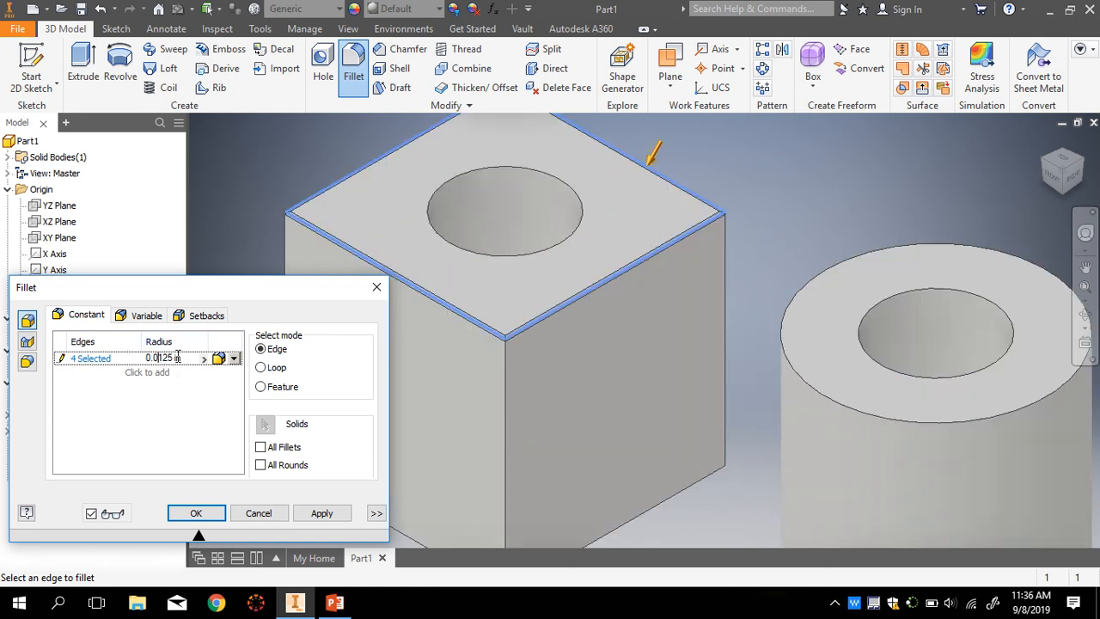
{"action": "key", "text": "BackSpace"}
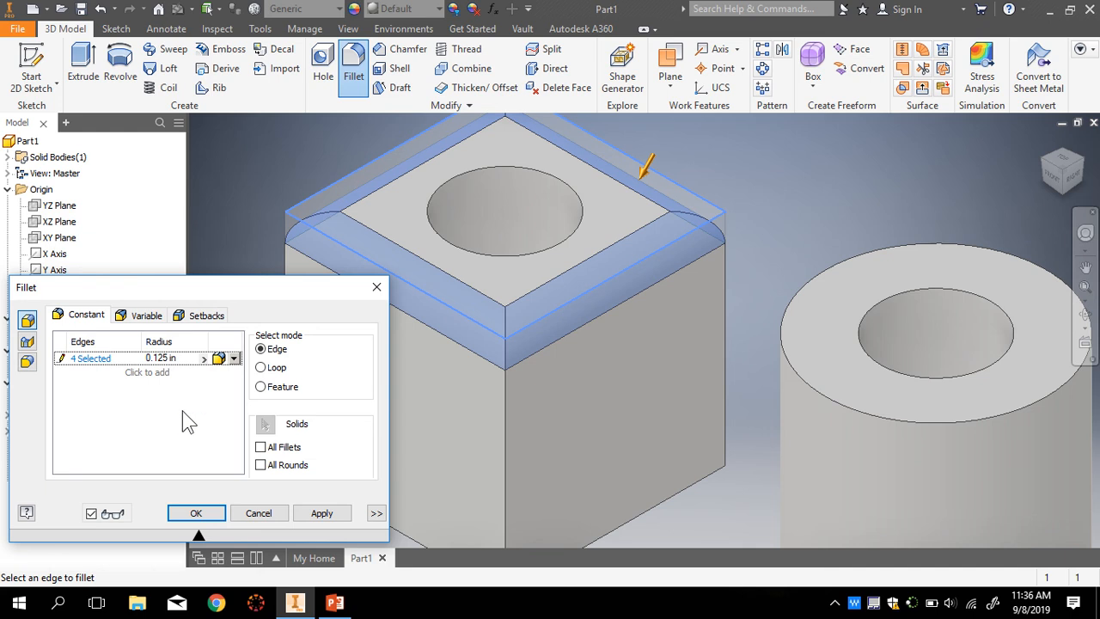
{"action": "left_click", "coordinate": [207, 515]}
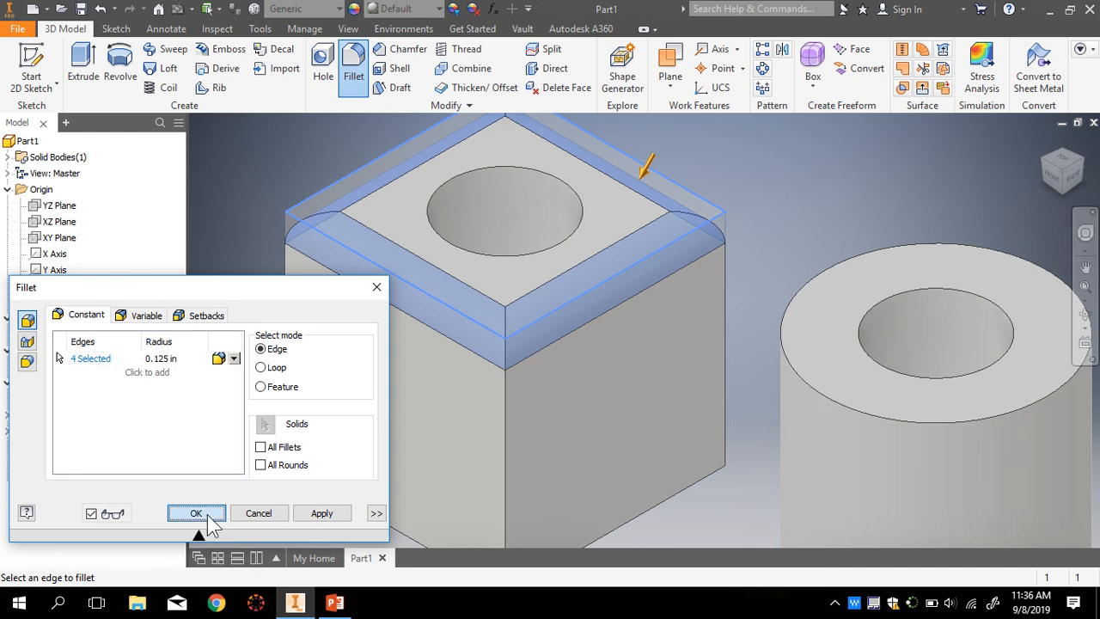
{"action": "scroll", "coordinate": [326, 482], "scroll_direction": "down", "scroll_amount": 3}
{"action": "scroll", "coordinate": [510, 481], "scroll_direction": "down", "scroll_amount": 2}
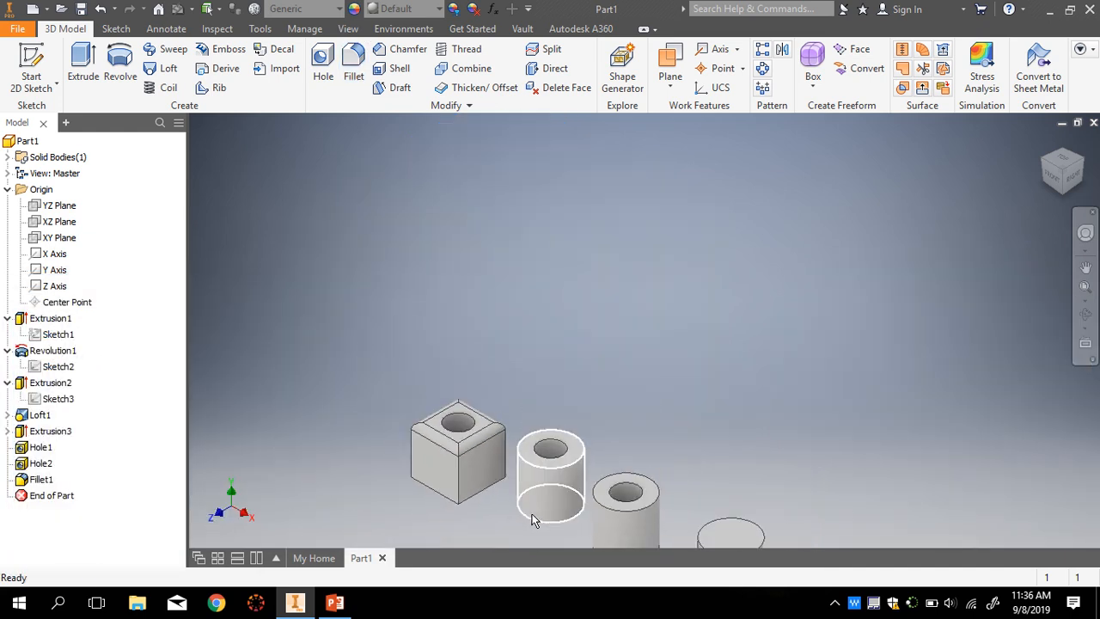
{"action": "scroll", "coordinate": [531, 507], "scroll_direction": "up", "scroll_amount": 4}
{"action": "scroll", "coordinate": [441, 429], "scroll_direction": "down", "scroll_amount": 2}
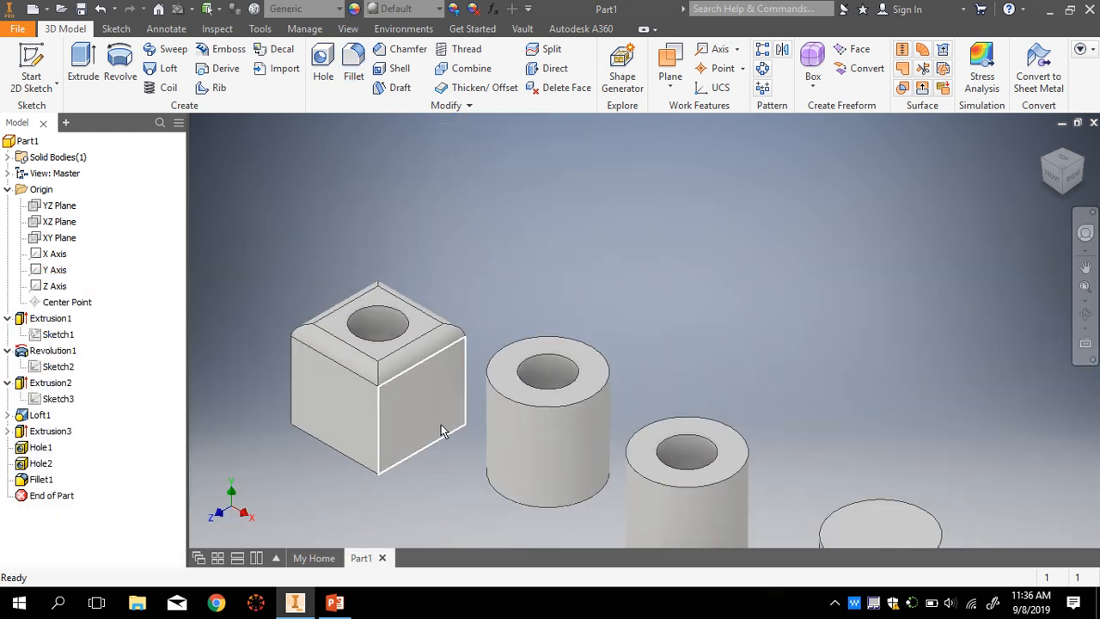
{"action": "scroll", "coordinate": [545, 452], "scroll_direction": "down", "scroll_amount": 3}
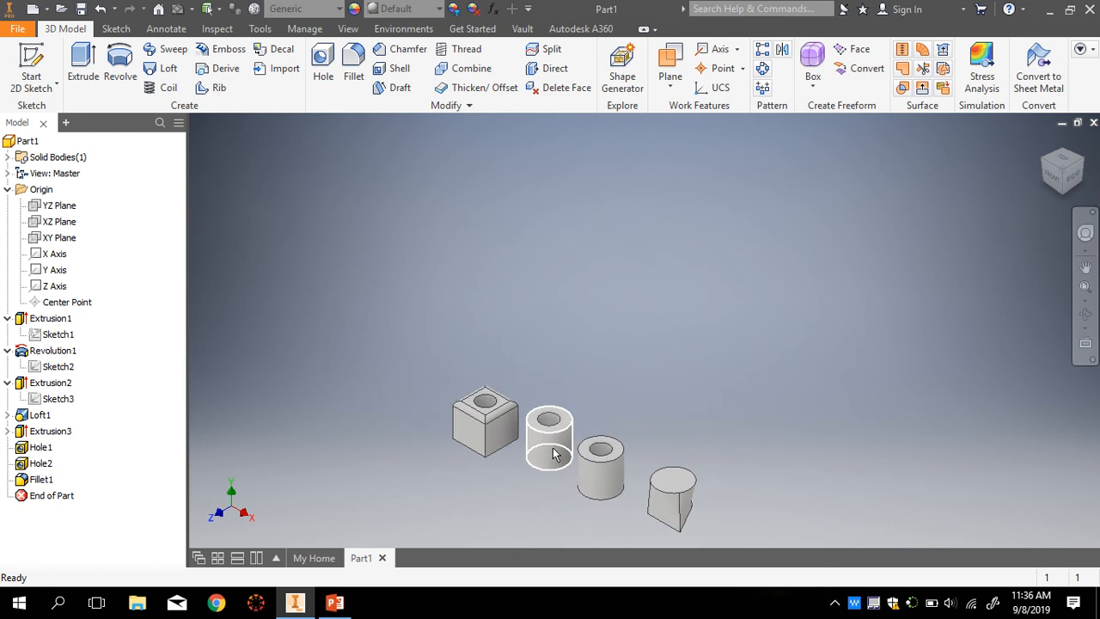
{"action": "scroll", "coordinate": [674, 513], "scroll_direction": "up", "scroll_amount": 2}
{"action": "scroll", "coordinate": [687, 515], "scroll_direction": "up", "scroll_amount": 2}
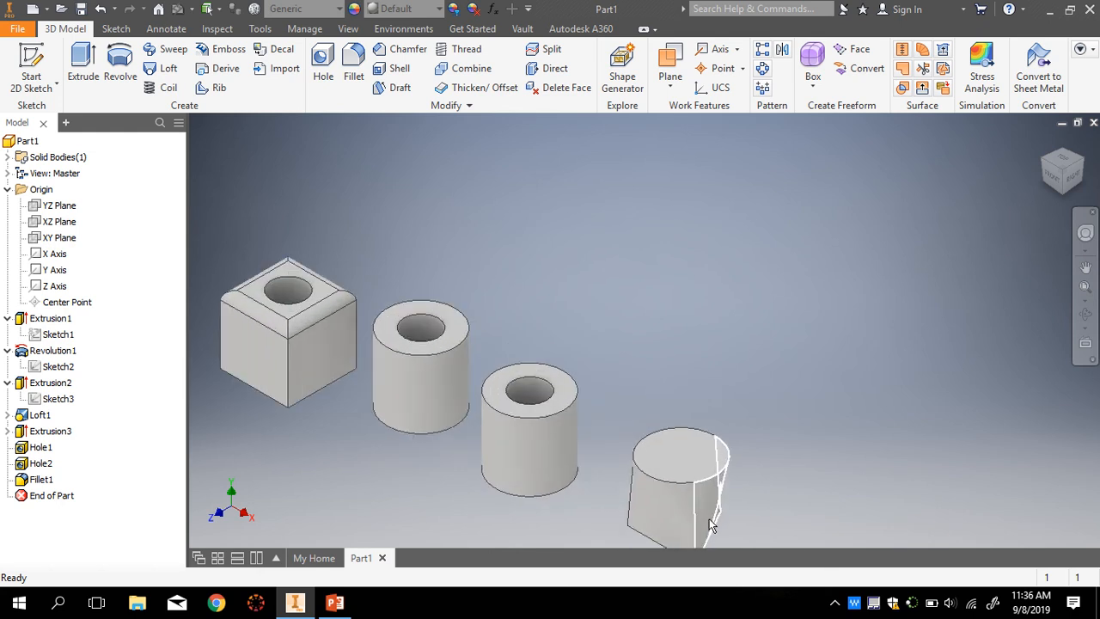
{"action": "scroll", "coordinate": [710, 539], "scroll_direction": "down", "scroll_amount": 3}
{"action": "scroll", "coordinate": [710, 539], "scroll_direction": "up", "scroll_amount": 3}
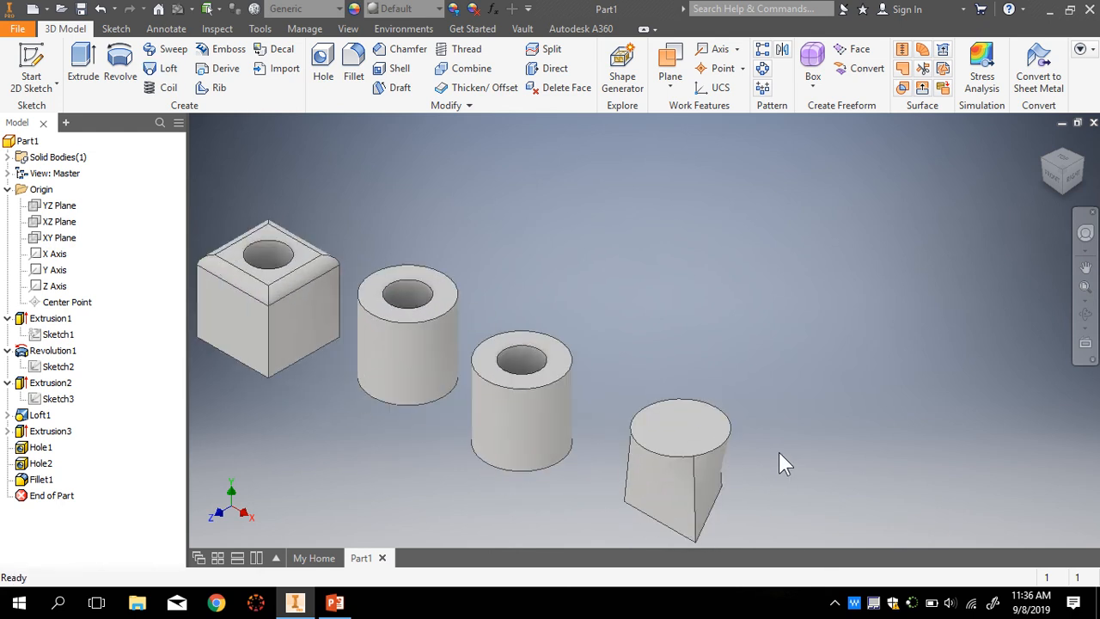
{"action": "scroll", "coordinate": [409, 434], "scroll_direction": "down", "scroll_amount": 3}
{"action": "scroll", "coordinate": [337, 398], "scroll_direction": "up", "scroll_amount": 3}
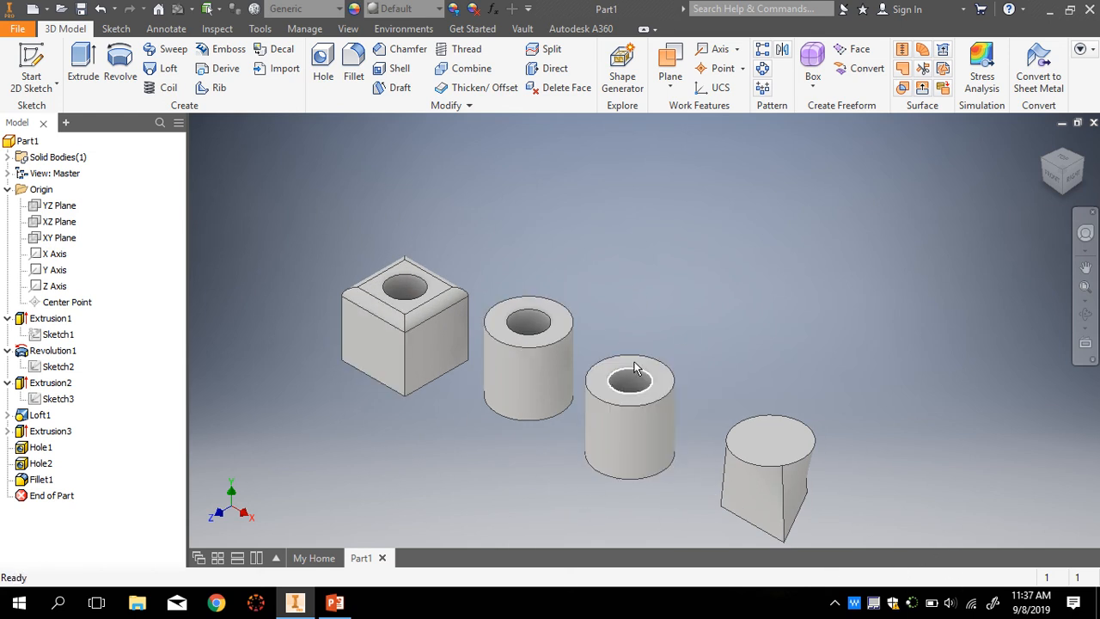
- Open Save As from the File menu and set the save location to Documents
{"action": "left_click", "coordinate": [16, 31]}
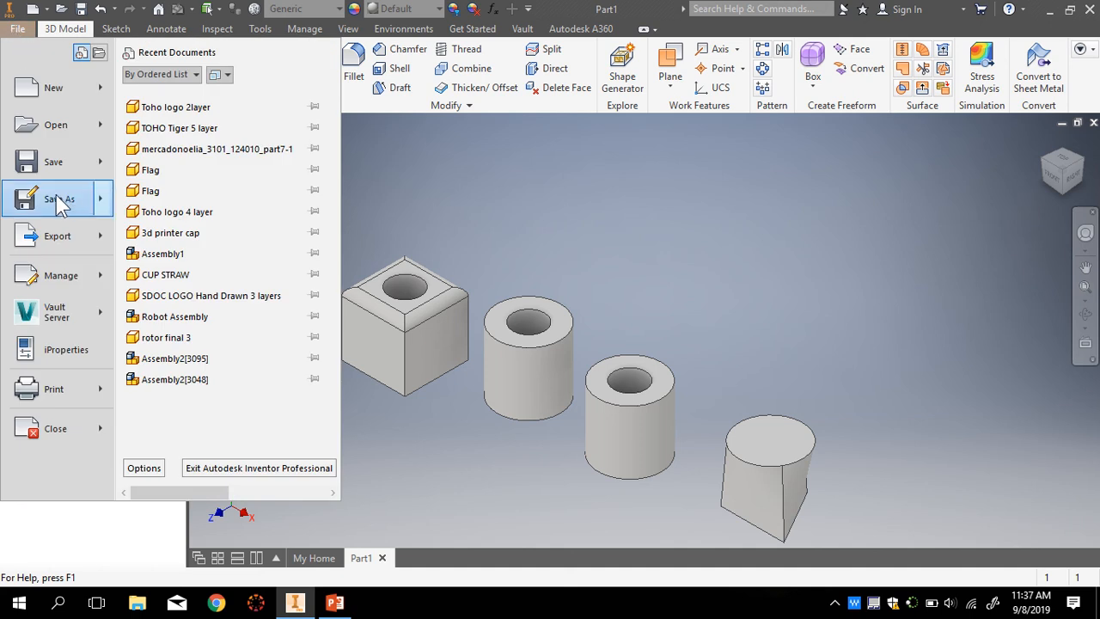
{"action": "left_click", "coordinate": [69, 204]}
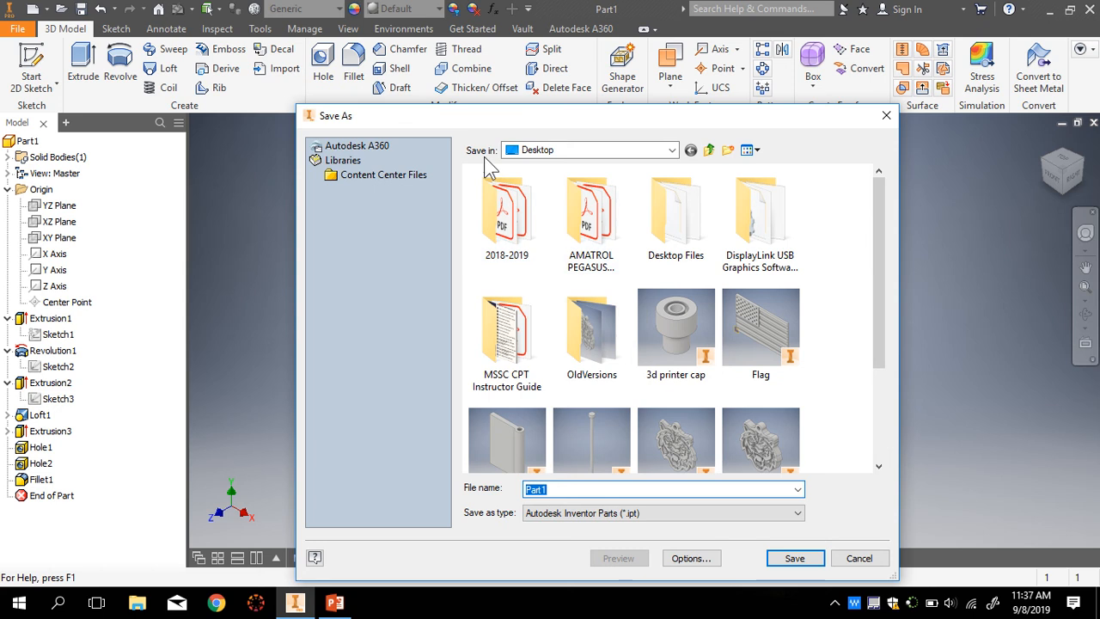
{"action": "left_click_drag", "start_coordinate": [498, 117], "coordinate": [417, 74]}
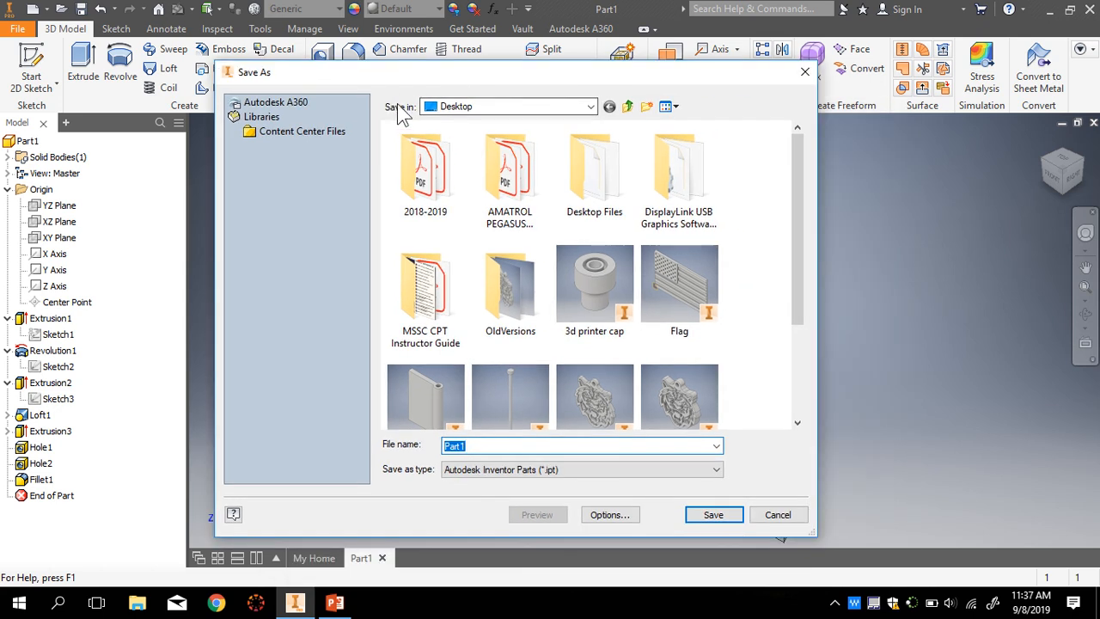
{"action": "left_click", "coordinate": [590, 108]}
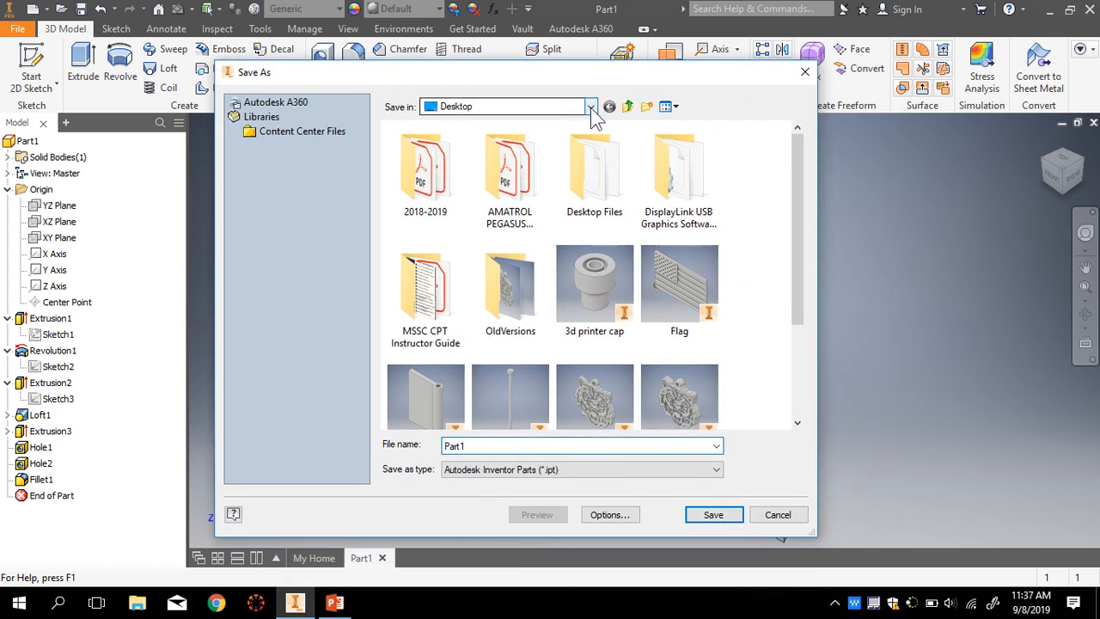
{"action": "left_click", "coordinate": [590, 108]}
{"action": "left_click", "coordinate": [592, 108]}
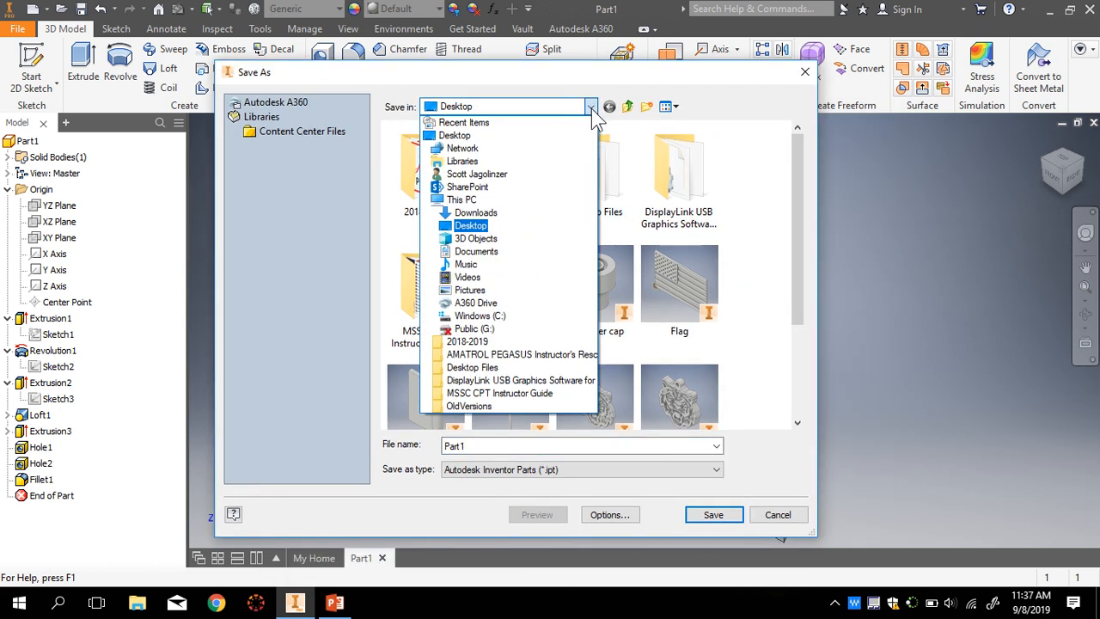
{"action": "left_click", "coordinate": [518, 251]}
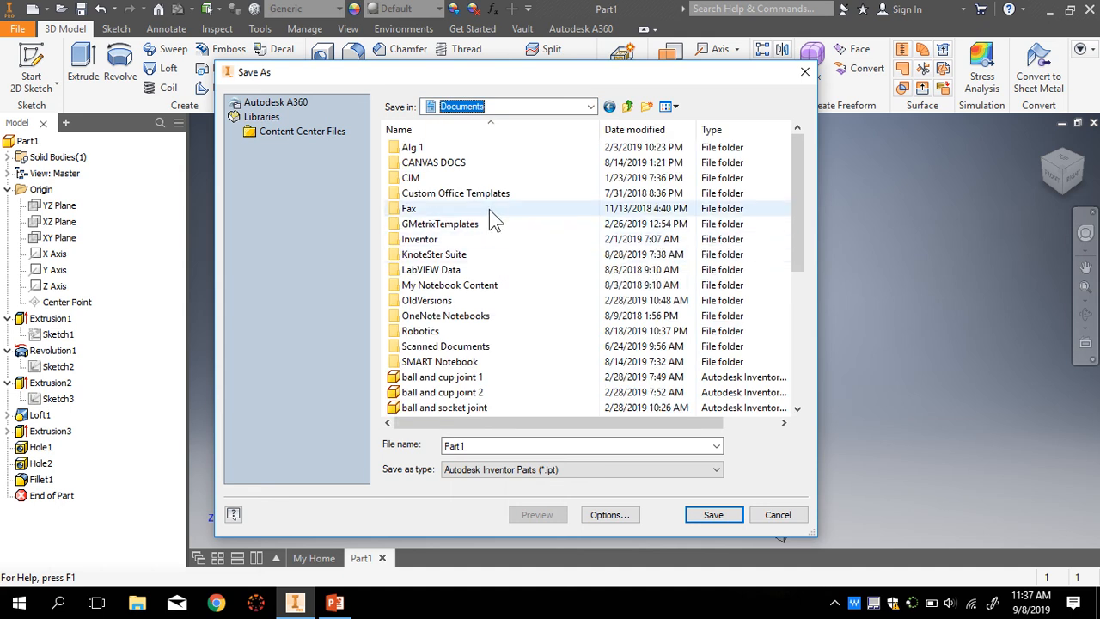
- Save the part as Assignment1 inside the Inventor folder
{"action": "scroll", "coordinate": [497, 240], "scroll_direction": "down", "scroll_amount": 6}
{"action": "scroll", "coordinate": [502, 251], "scroll_direction": "up", "scroll_amount": 6}
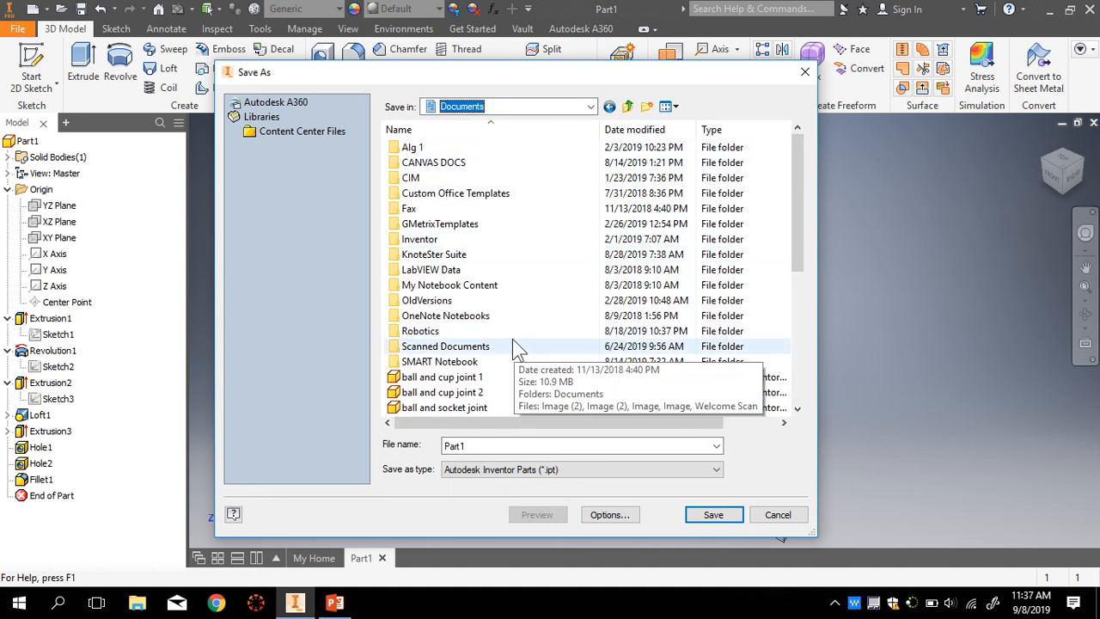
{"action": "double_click", "coordinate": [402, 241]}
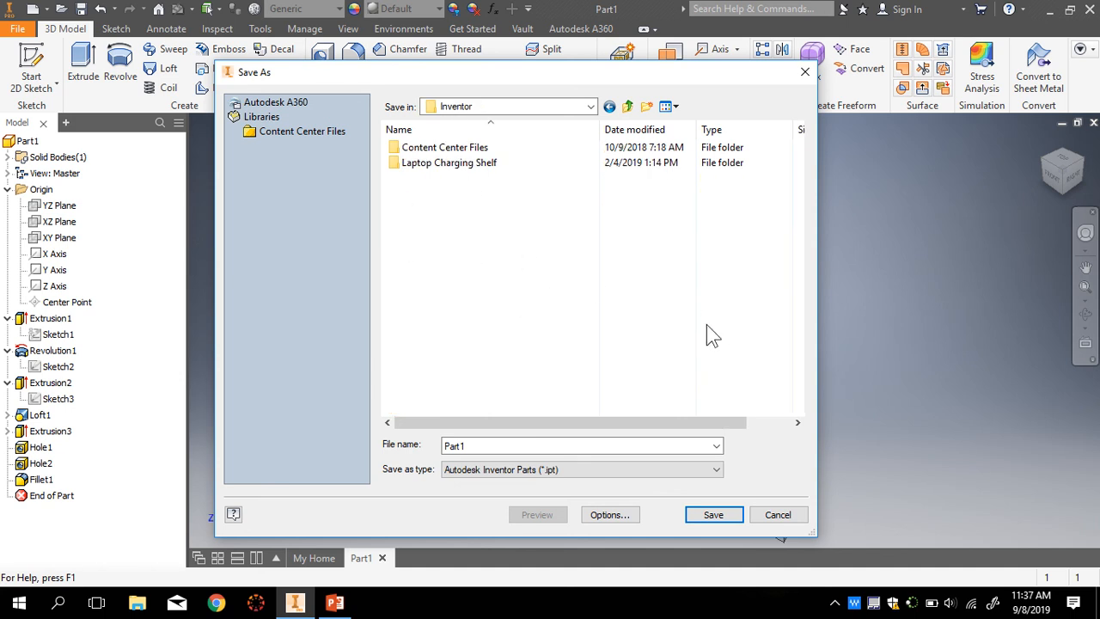
{"action": "left_click_drag", "start_coordinate": [641, 445], "coordinate": [427, 455]}
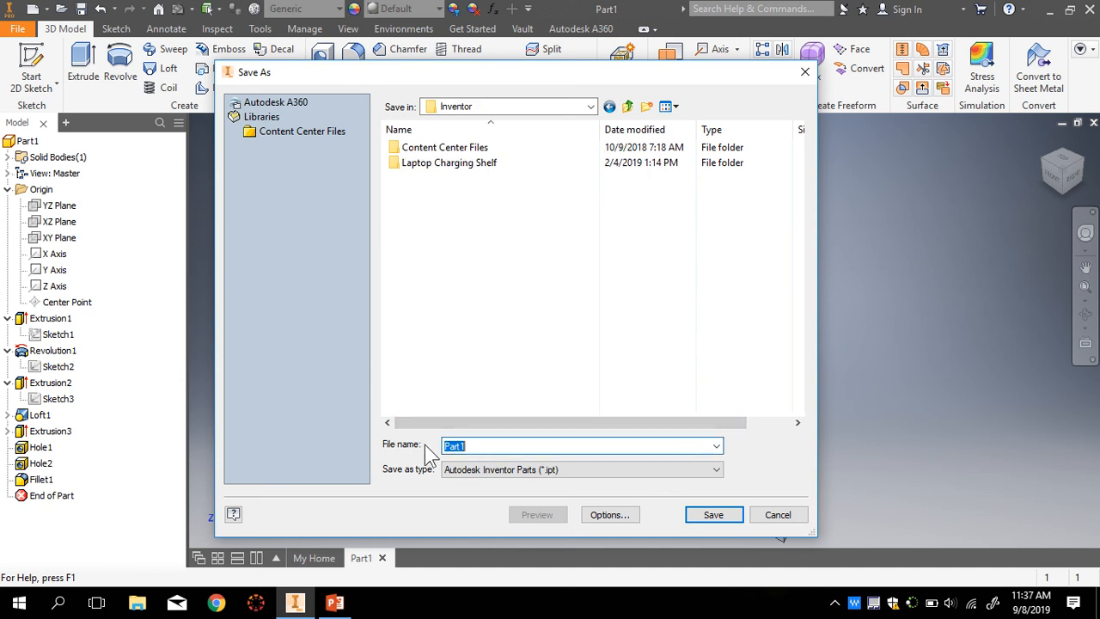
{"action": "type", "text": "Assignment 1"}
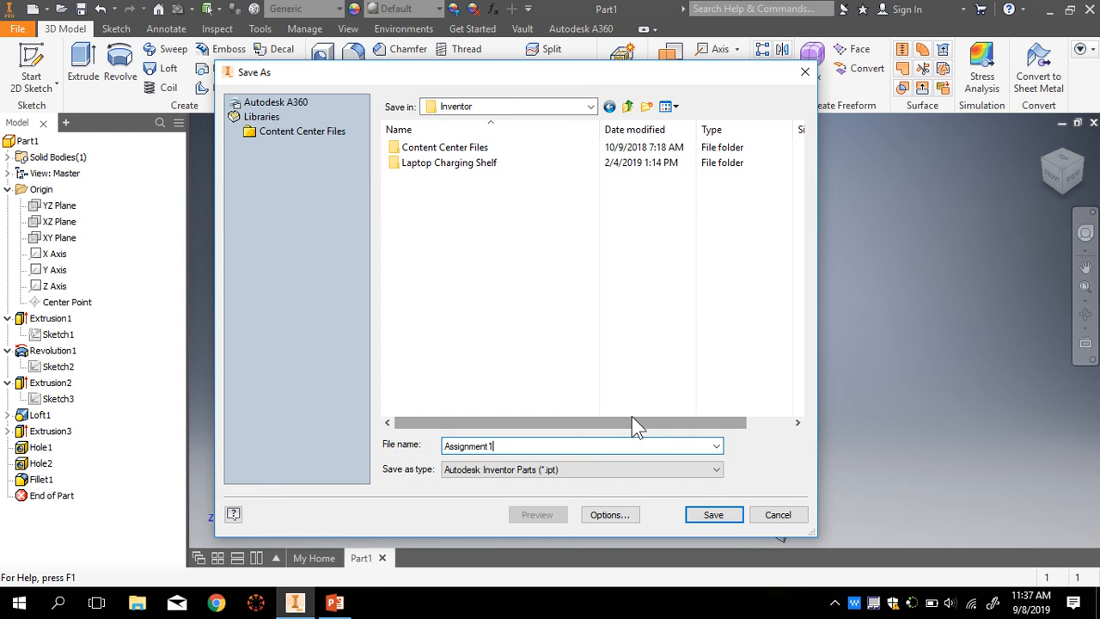
{"action": "left_click", "coordinate": [730, 517]}
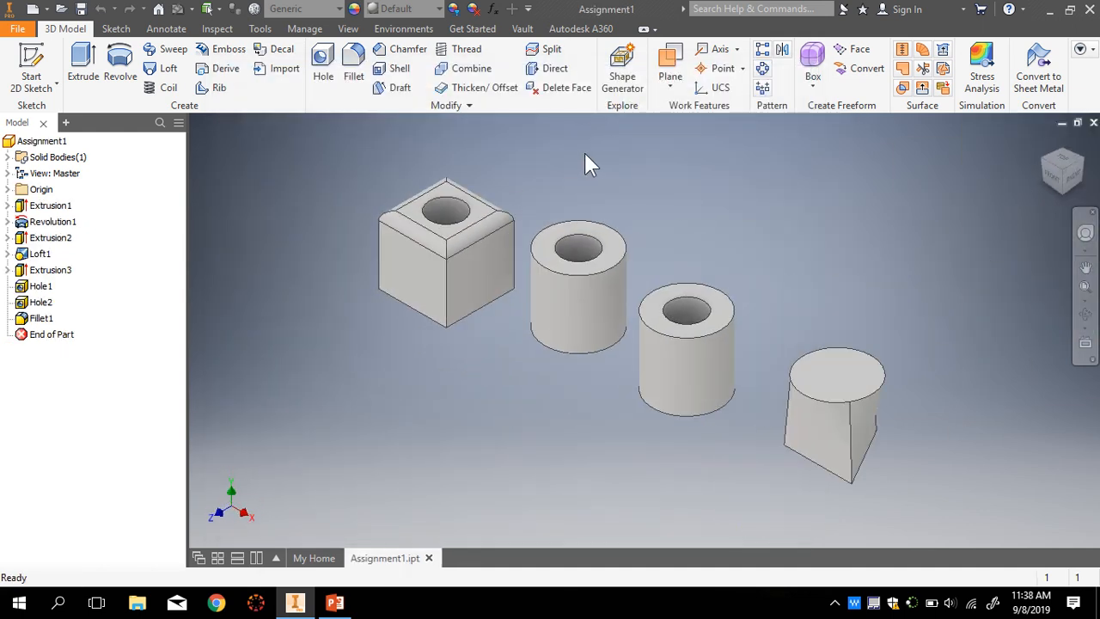
{"action": "left_click", "coordinate": [17, 28]}
{"action": "mouse_move", "coordinate": [64, 200]}
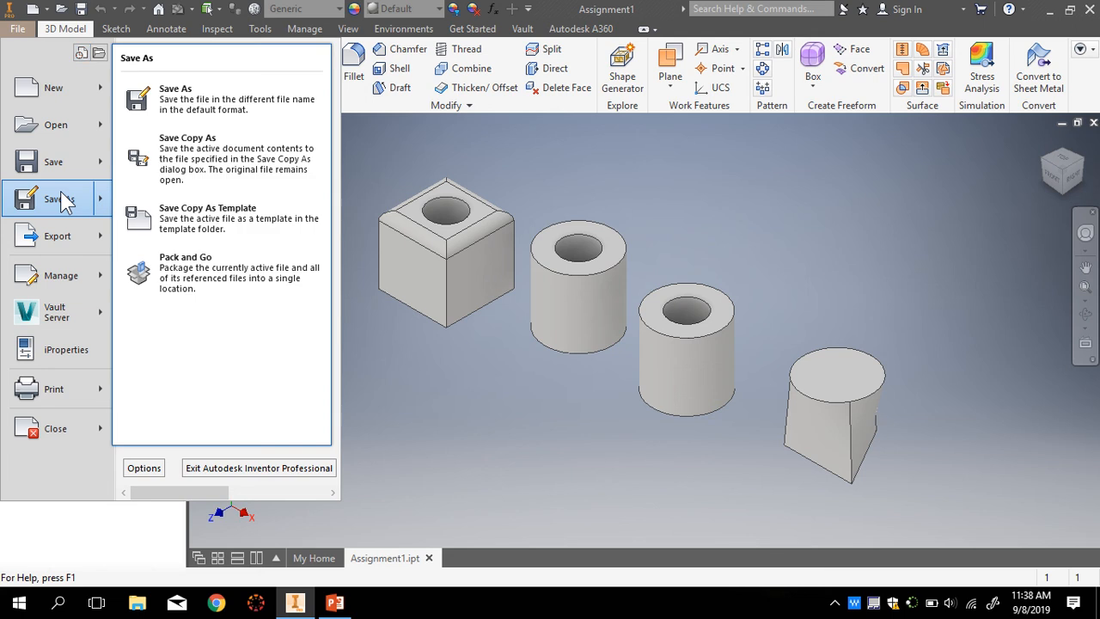
{"action": "left_click", "coordinate": [64, 200]}
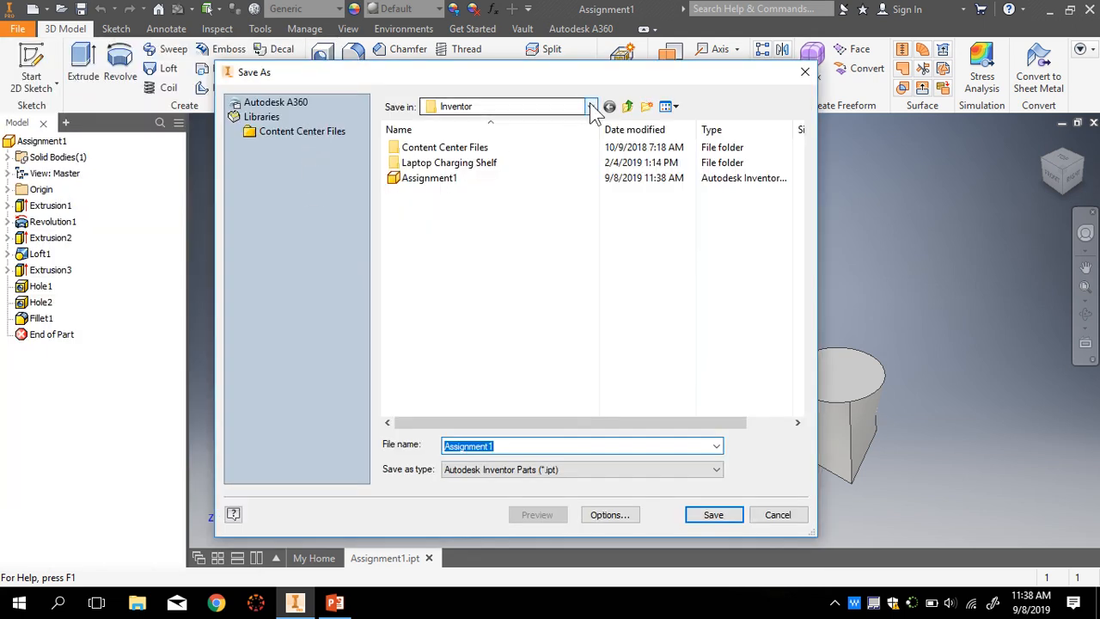
{"action": "left_click", "coordinate": [589, 105]}
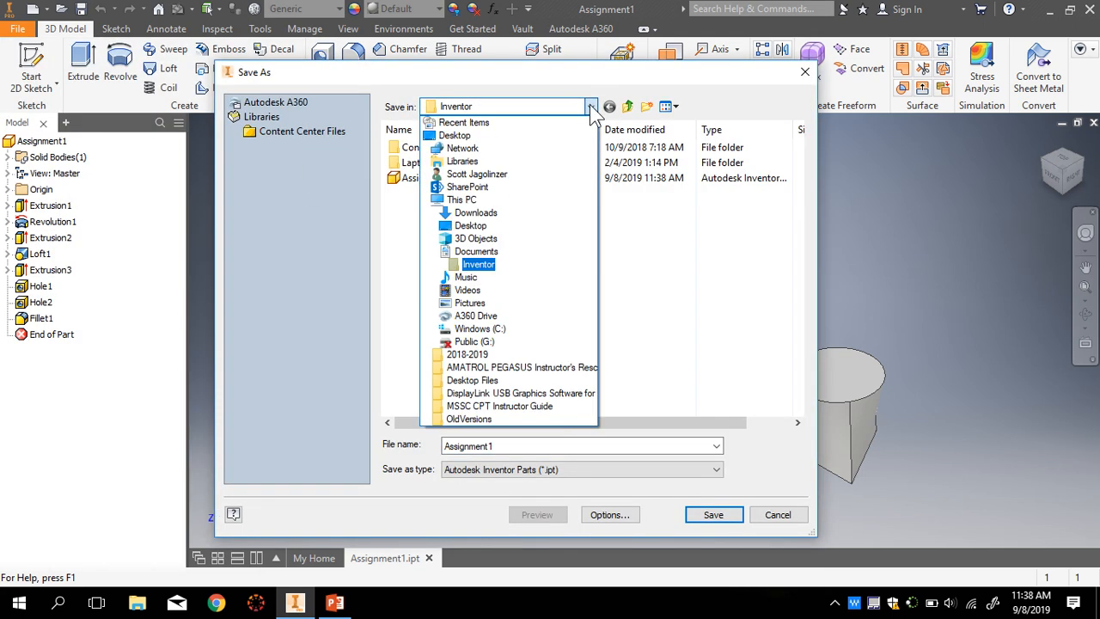
{"action": "left_click", "coordinate": [442, 188]}
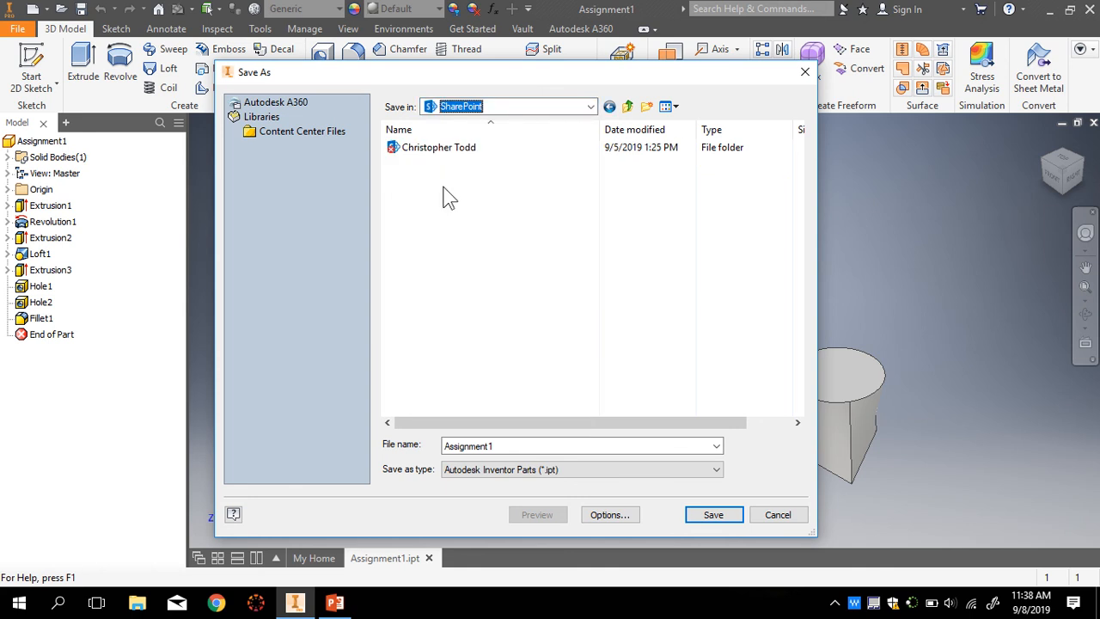
{"action": "left_click", "coordinate": [576, 113]}
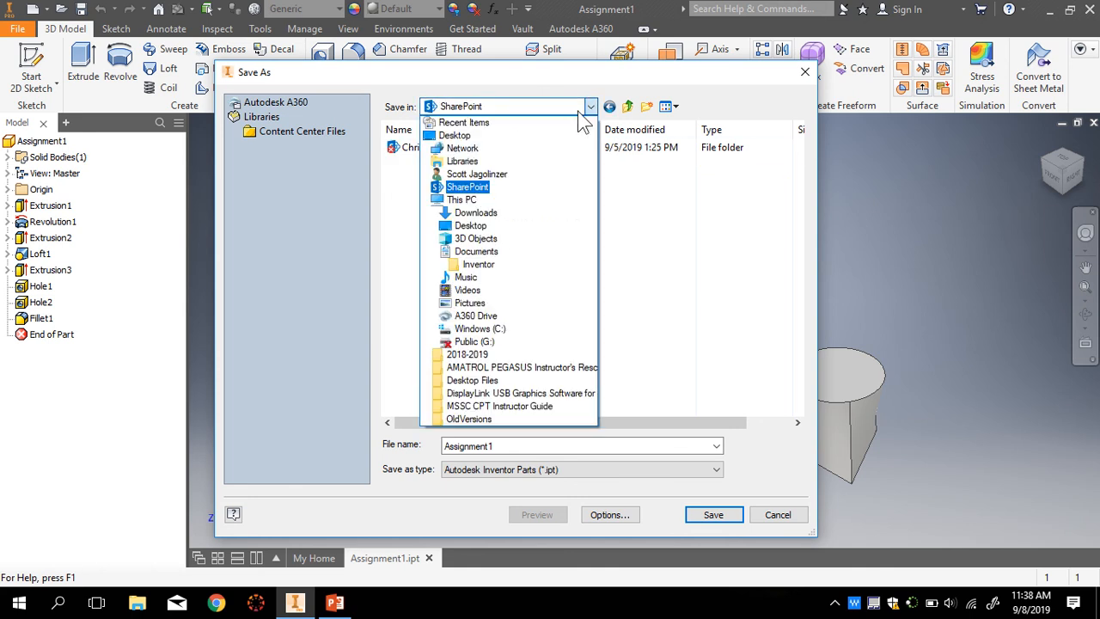
{"action": "left_click", "coordinate": [481, 251]}
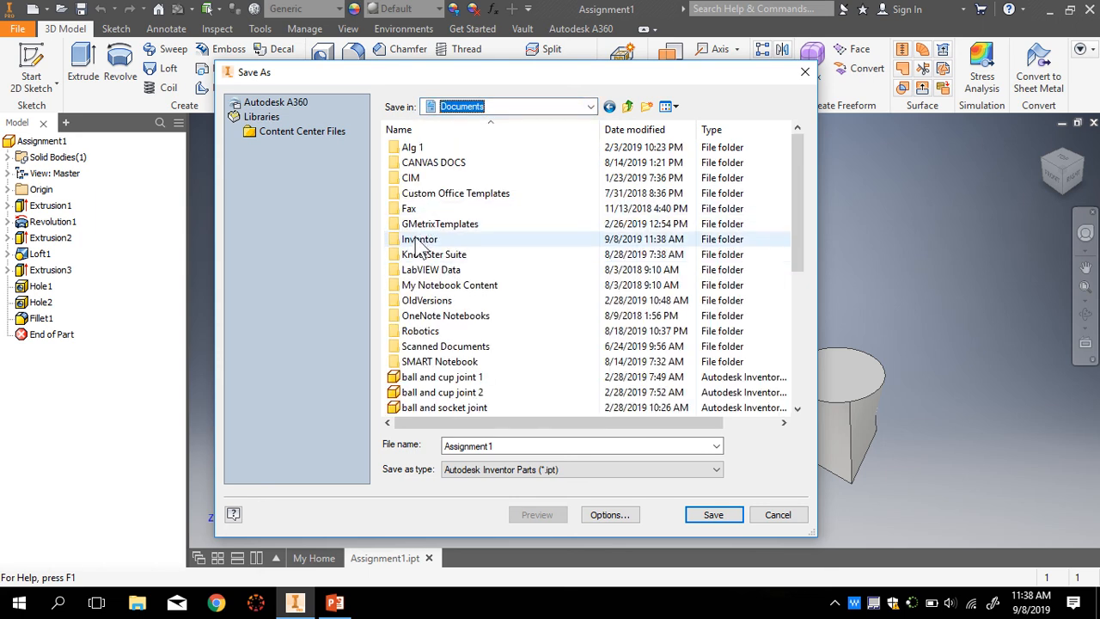
{"action": "left_click", "coordinate": [396, 244]}
{"action": "double_click", "coordinate": [410, 244]}
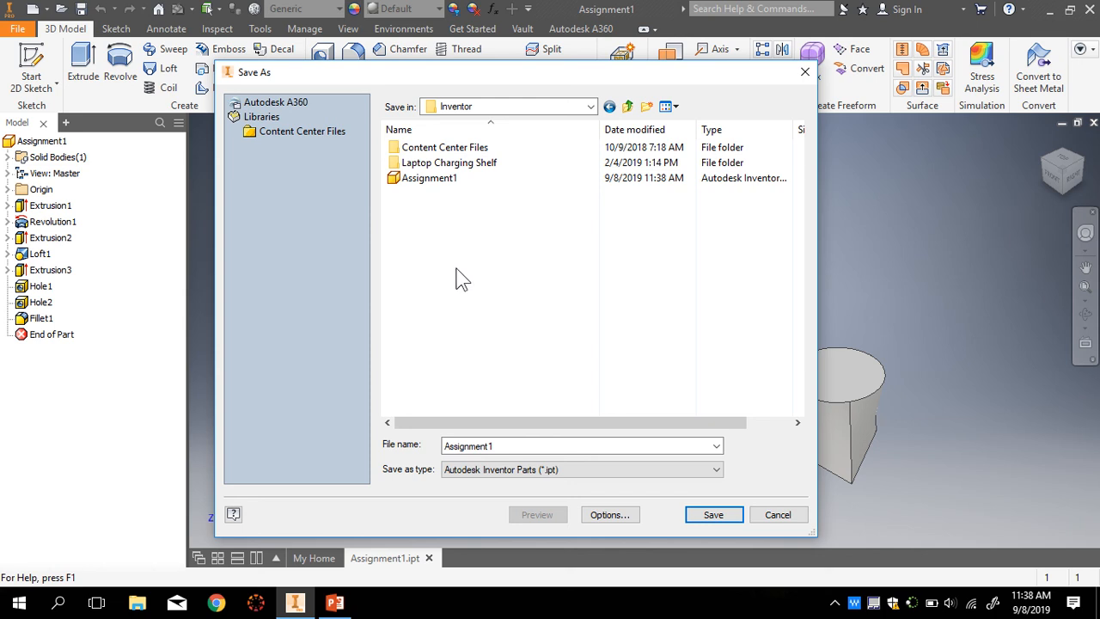
{"action": "left_click", "coordinate": [778, 515]}
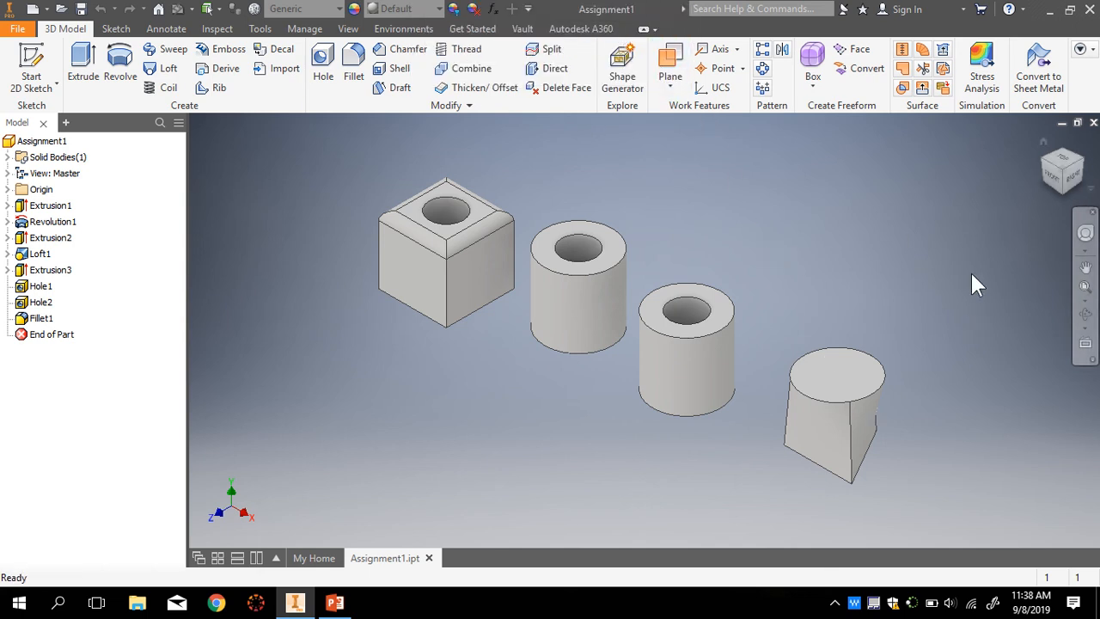
- Launch the ClassLink Chrome shortcut and enter the district username and password
{"action": "left_click", "coordinate": [1049, 9]}
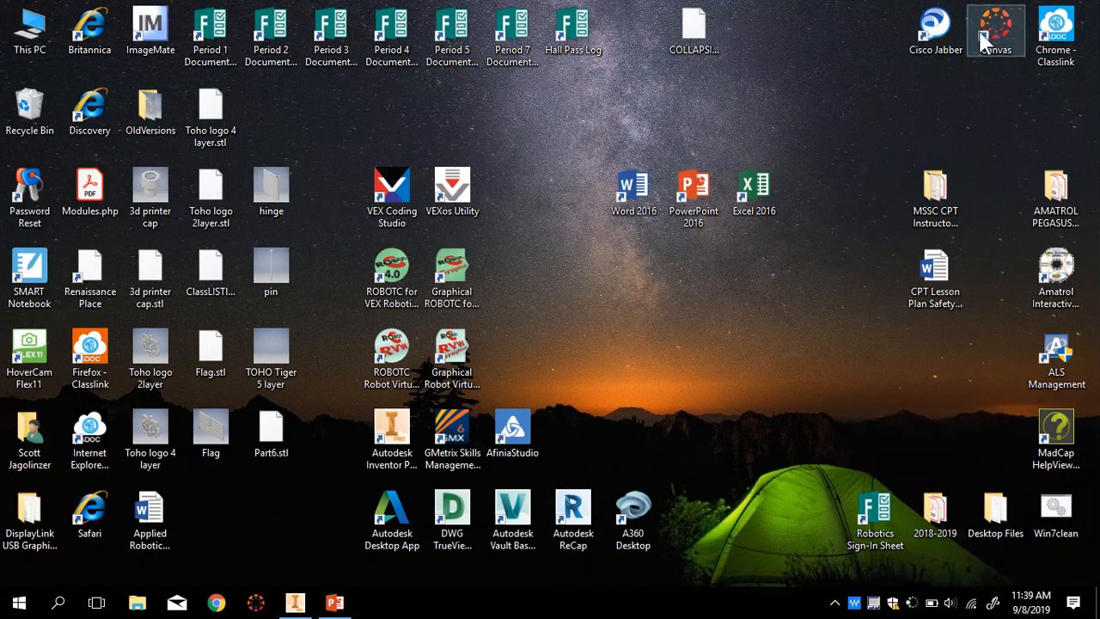
{"action": "double_click", "coordinate": [1057, 34]}
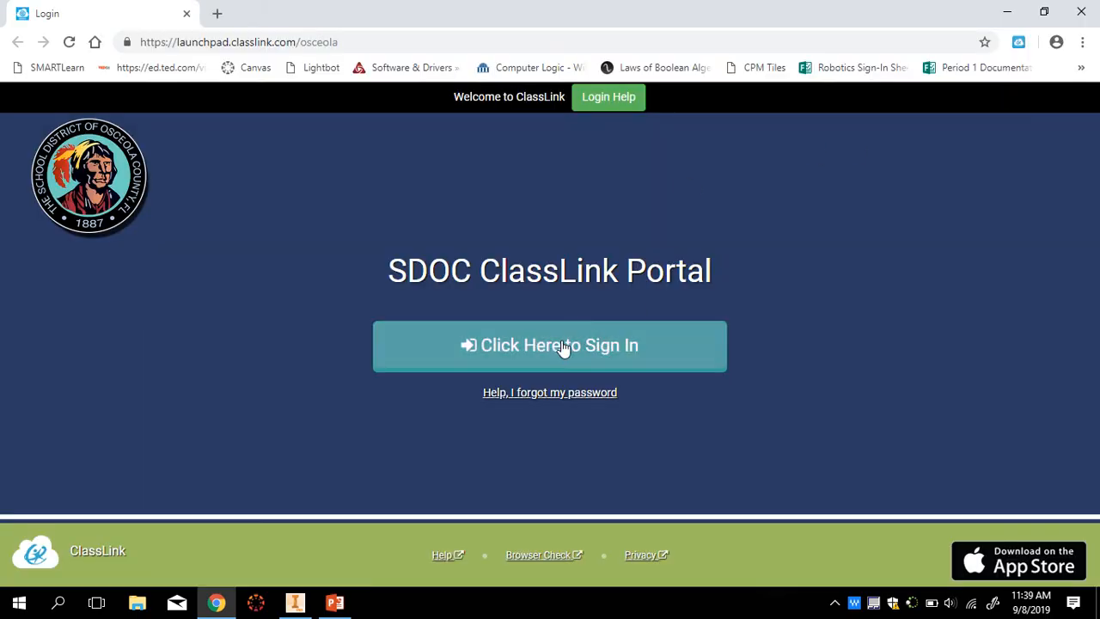
{"action": "left_click", "coordinate": [562, 348]}
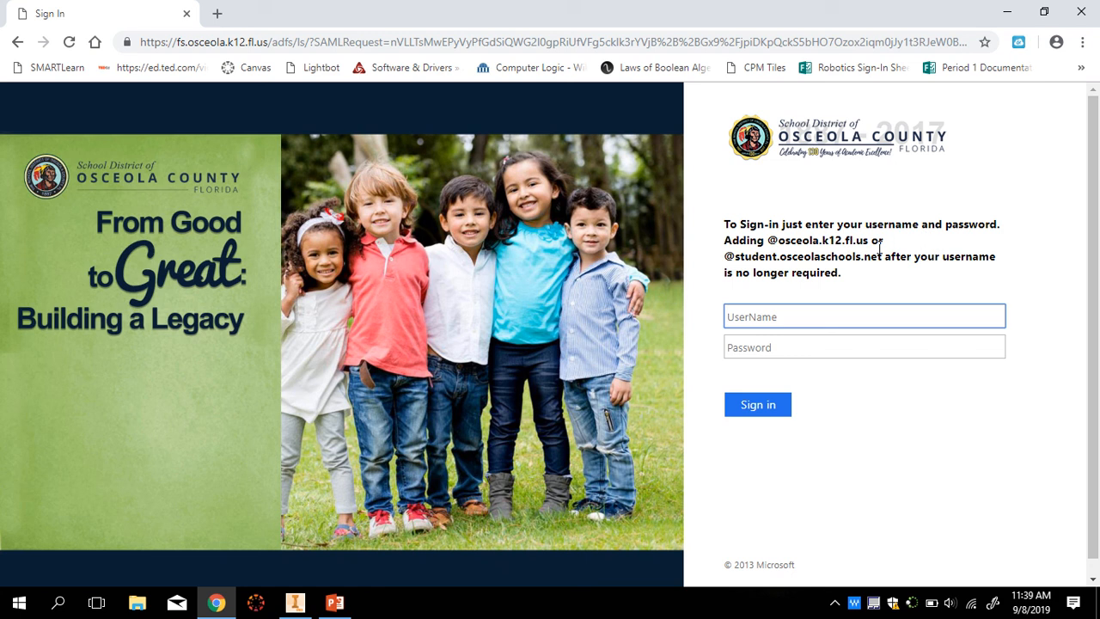
{"action": "key", "text": "Tab"}
{"action": "type", "text": "***"}
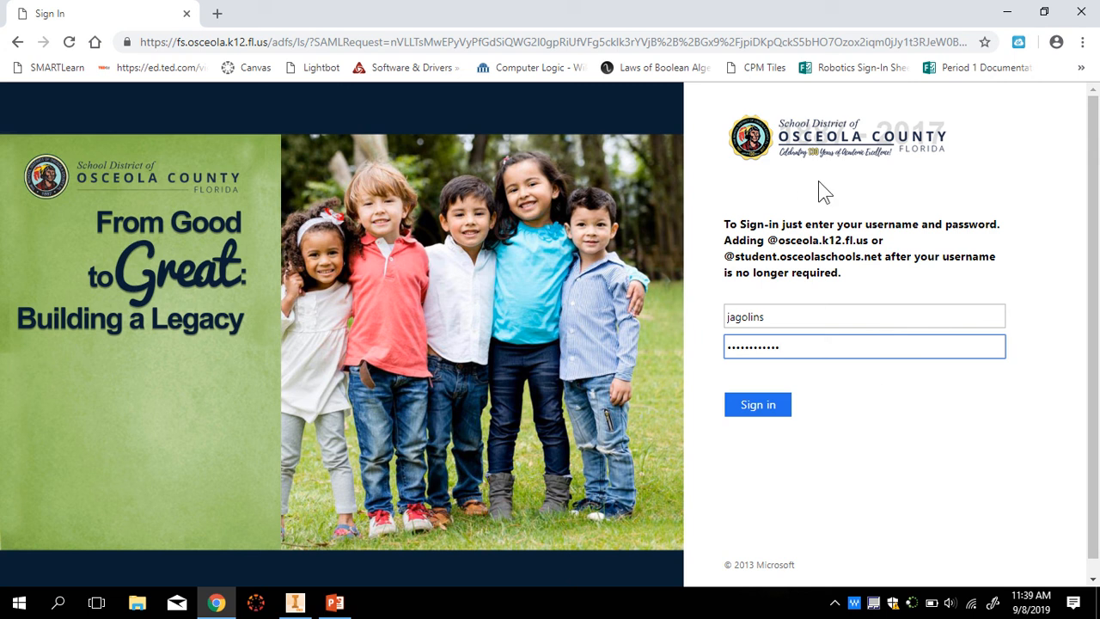
- Submit the login, then go from the Office 365 tile to OneDrive
{"action": "left_click", "coordinate": [764, 409]}
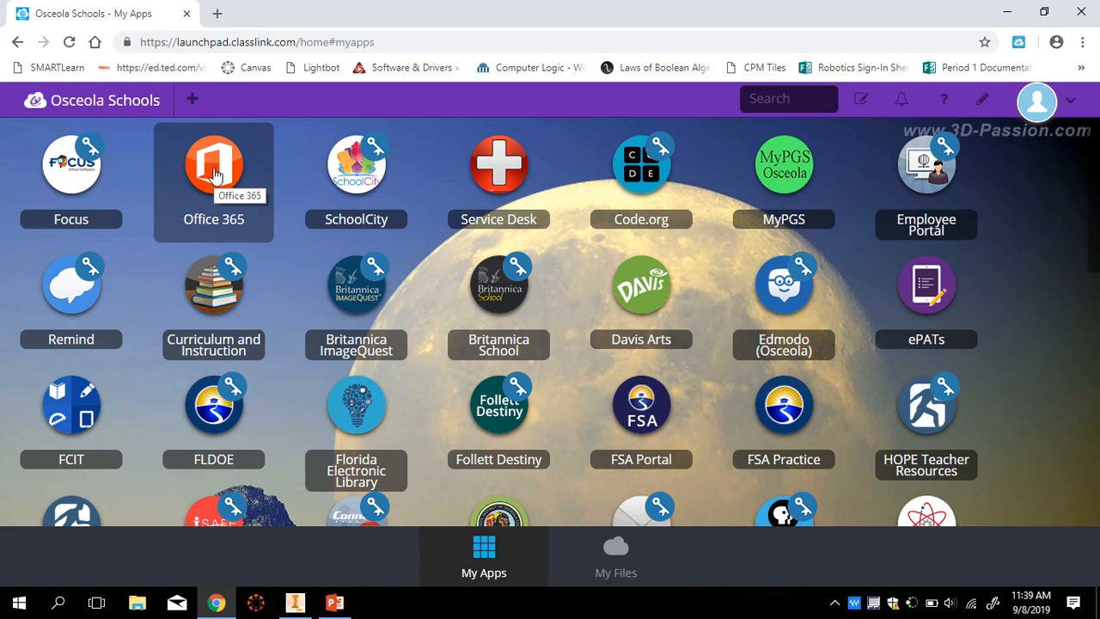
{"action": "left_click", "coordinate": [215, 175]}
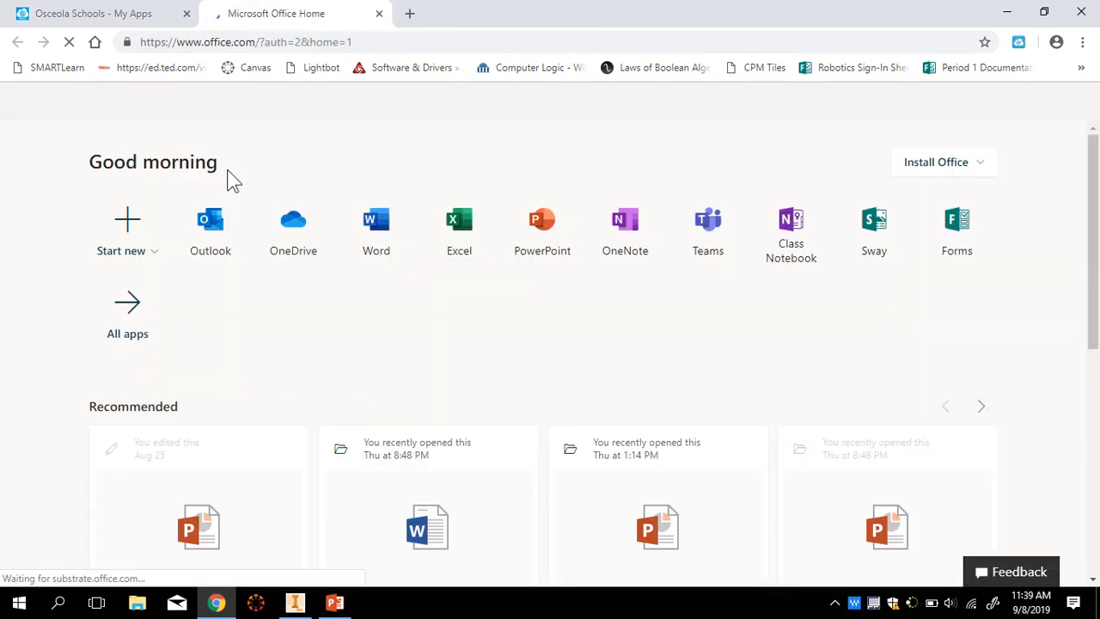
{"action": "left_click", "coordinate": [292, 230]}
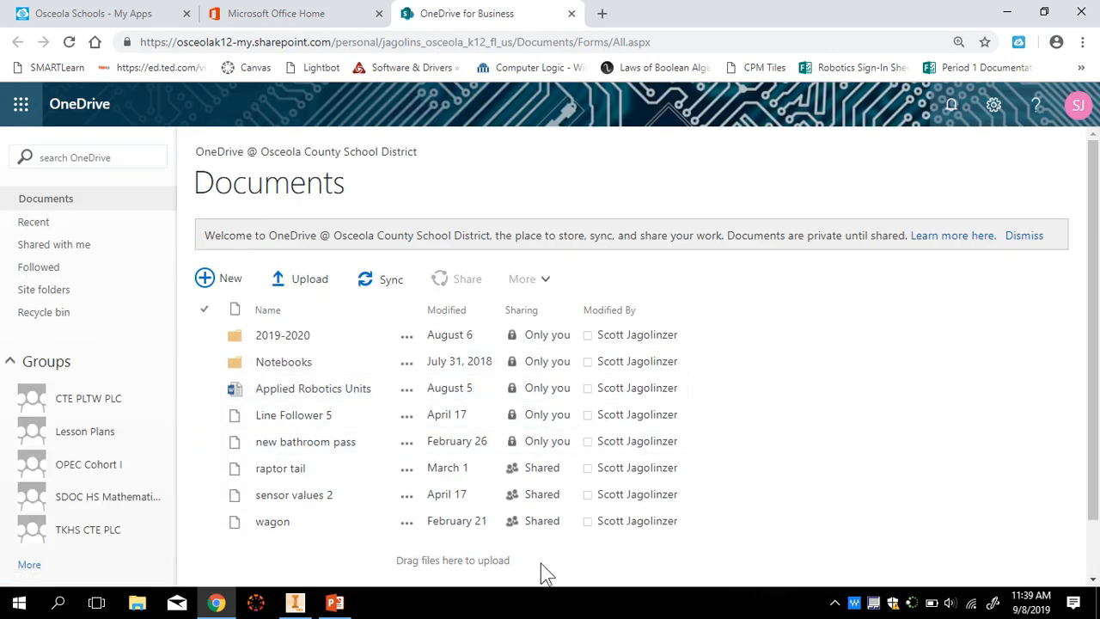
- Create a new folder named 'Robotics Inventor' in the OneDrive Documents library
{"action": "scroll", "coordinate": [798, 480], "scroll_direction": "down", "scroll_amount": 1}
{"action": "scroll", "coordinate": [794, 473], "scroll_direction": "up", "scroll_amount": 1}
{"action": "left_click", "coordinate": [209, 280]}
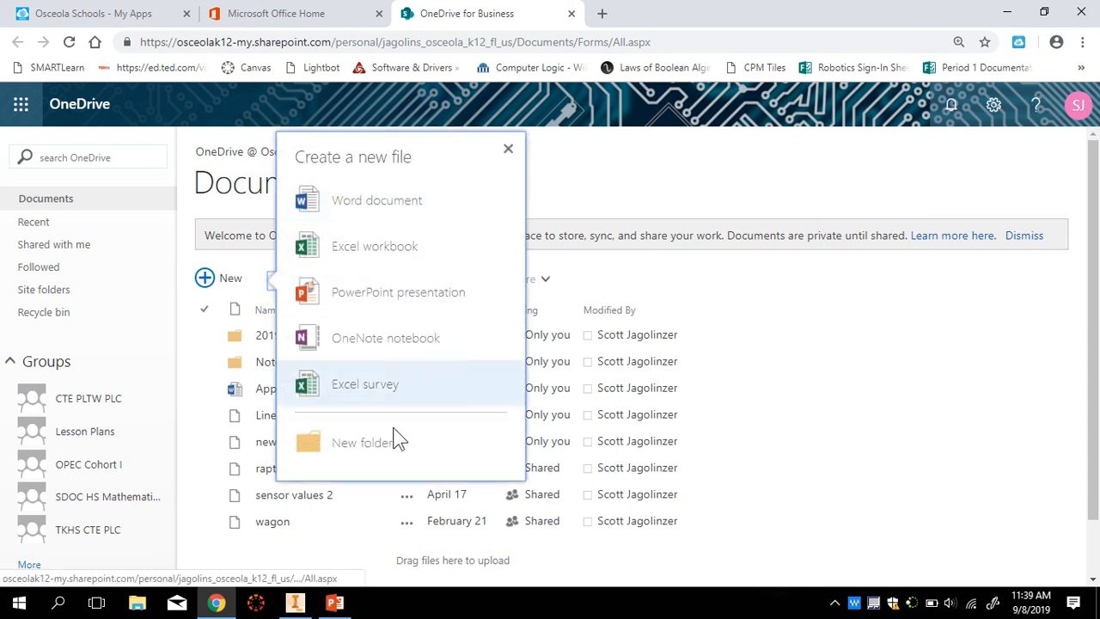
{"action": "left_click", "coordinate": [363, 445]}
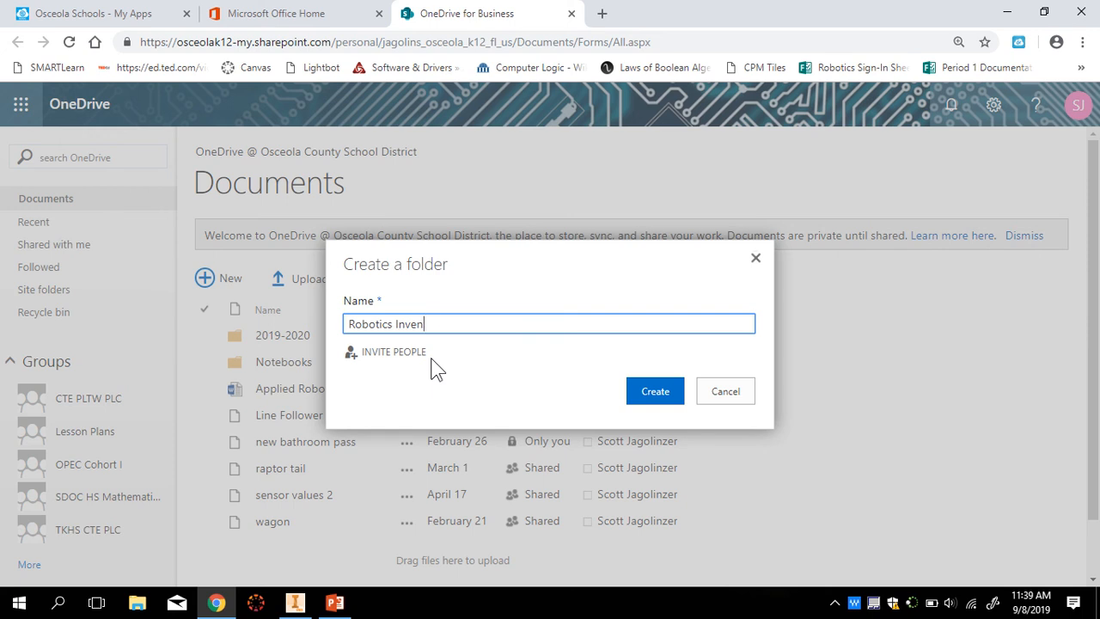
{"action": "key", "text": "Return"}
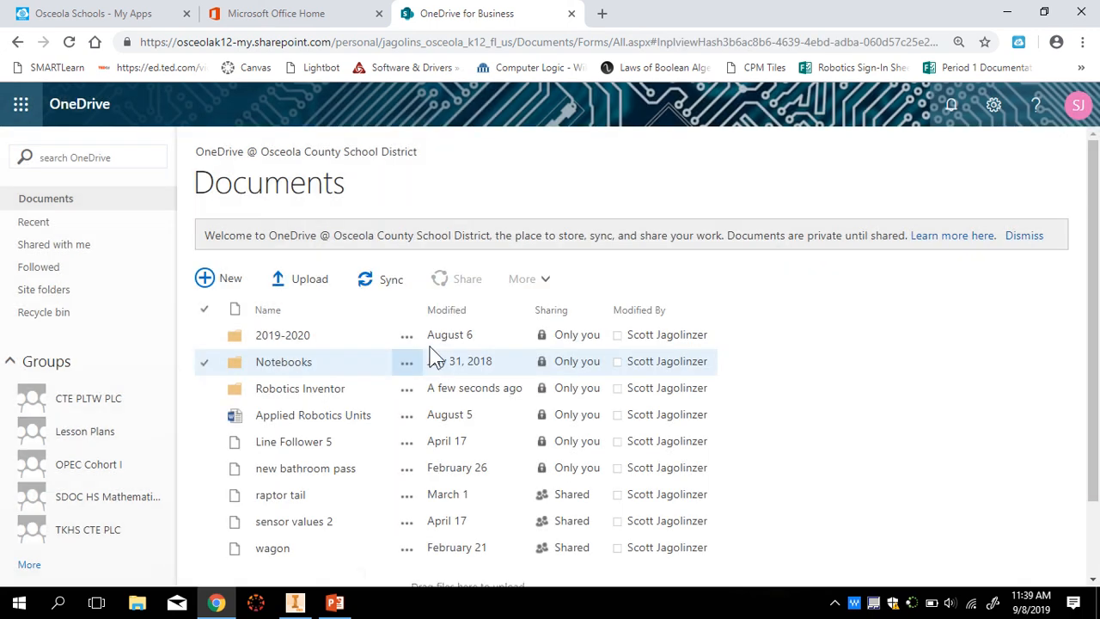
{"action": "left_click", "coordinate": [296, 390]}
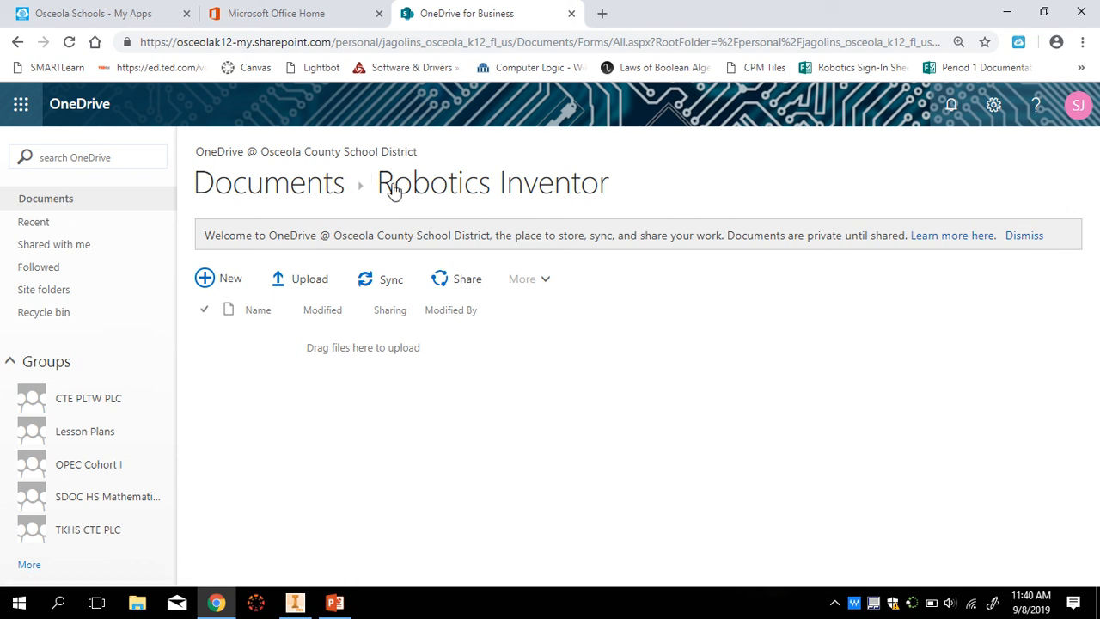
{"action": "left_click", "coordinate": [318, 285]}
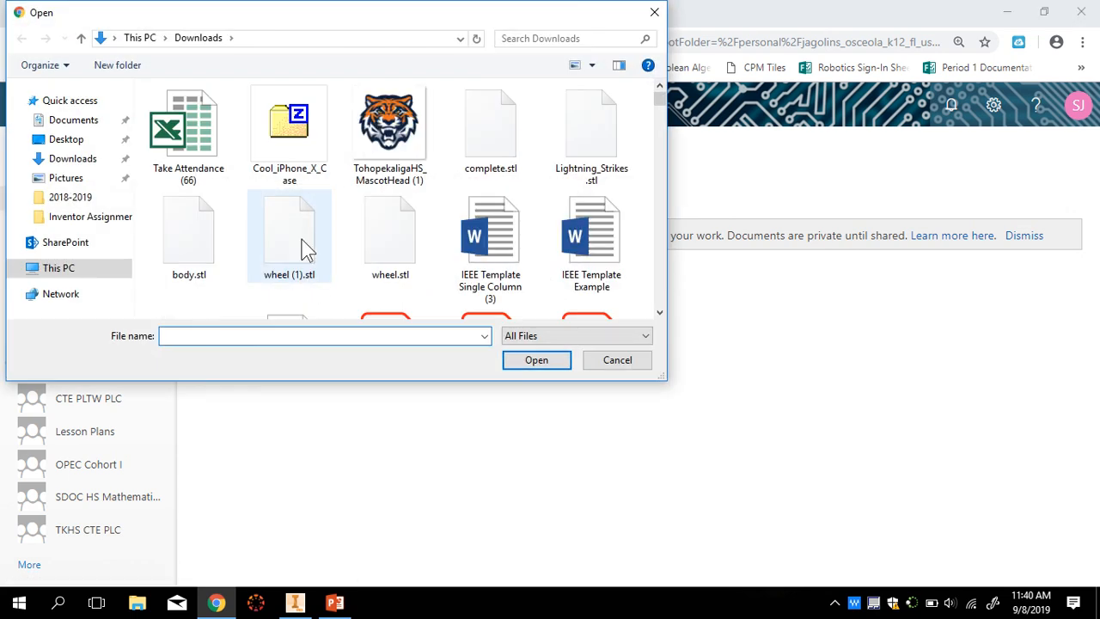
{"action": "left_click_drag", "start_coordinate": [243, 15], "coordinate": [371, 106]}
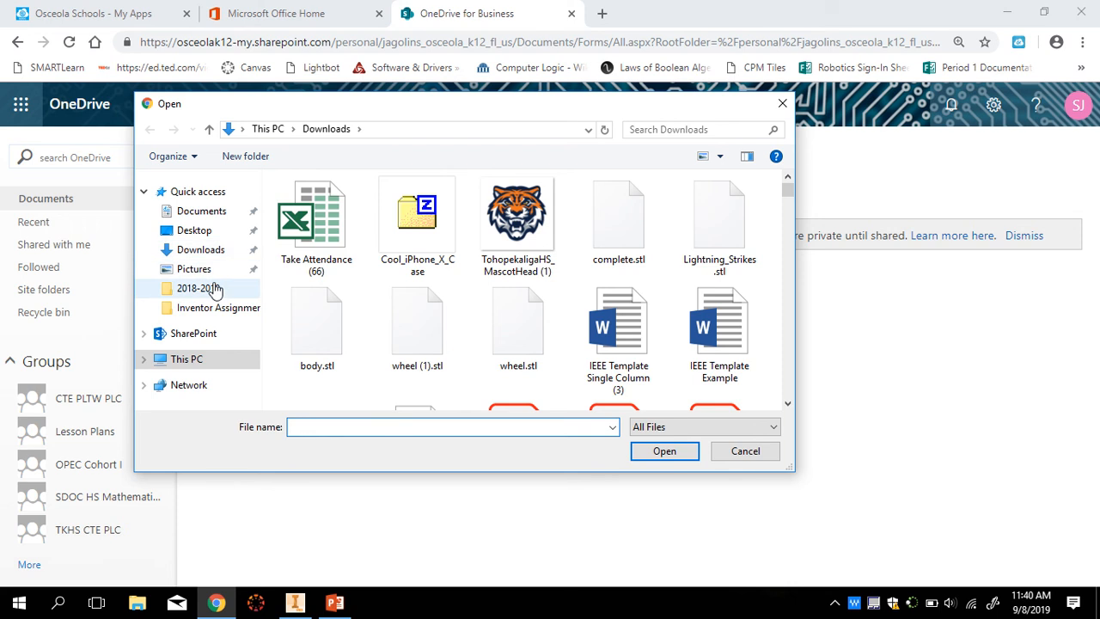
{"action": "left_click", "coordinate": [201, 213]}
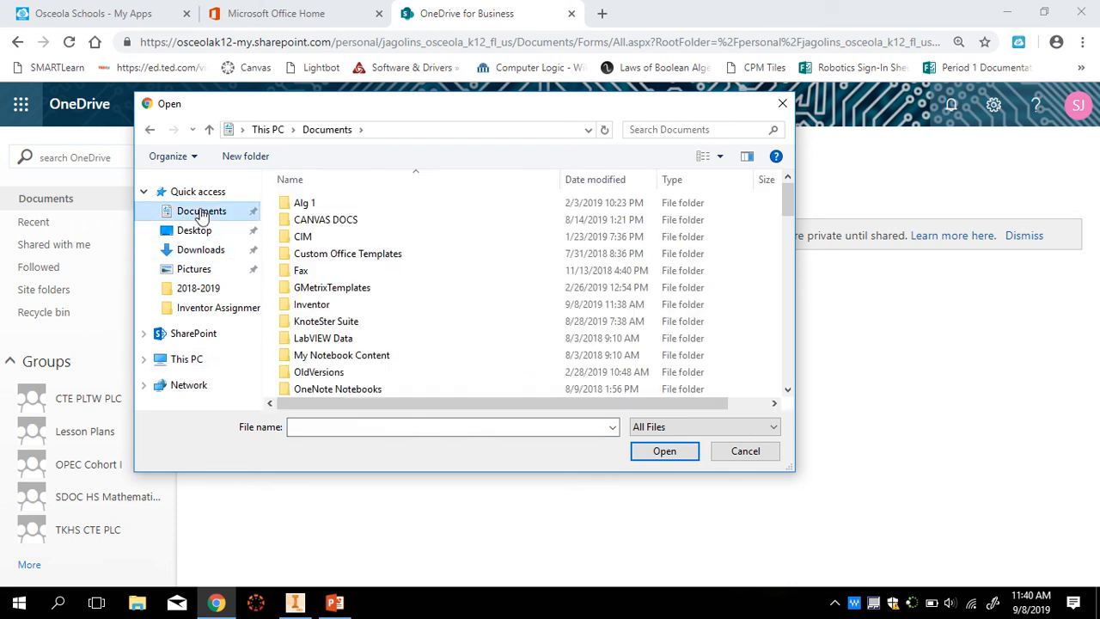
{"action": "double_click", "coordinate": [312, 304]}
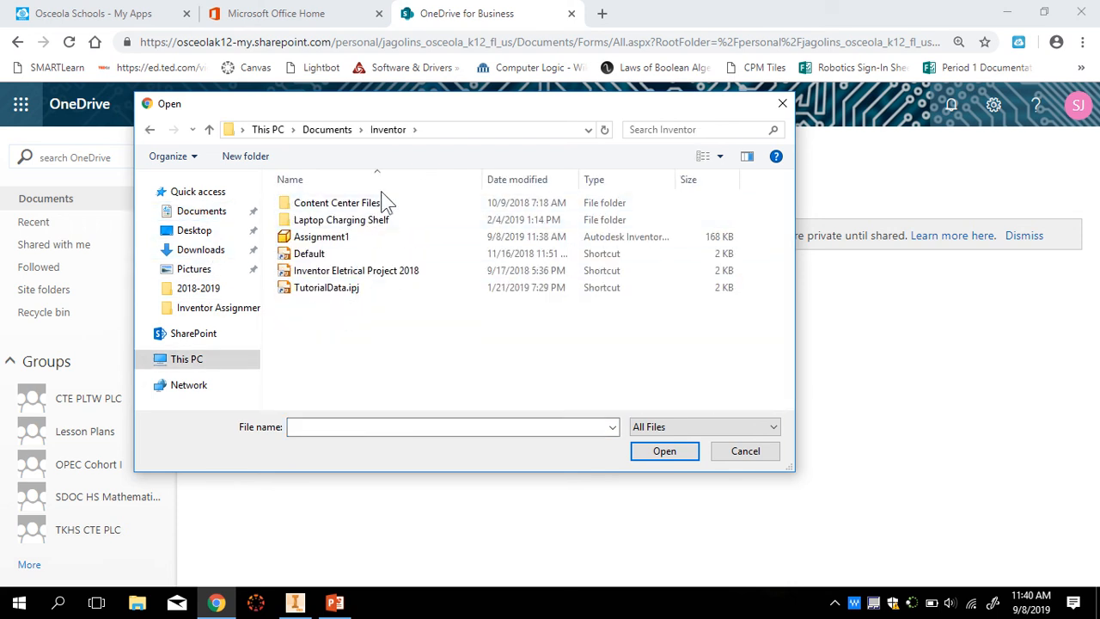
{"action": "left_click", "coordinate": [320, 237]}
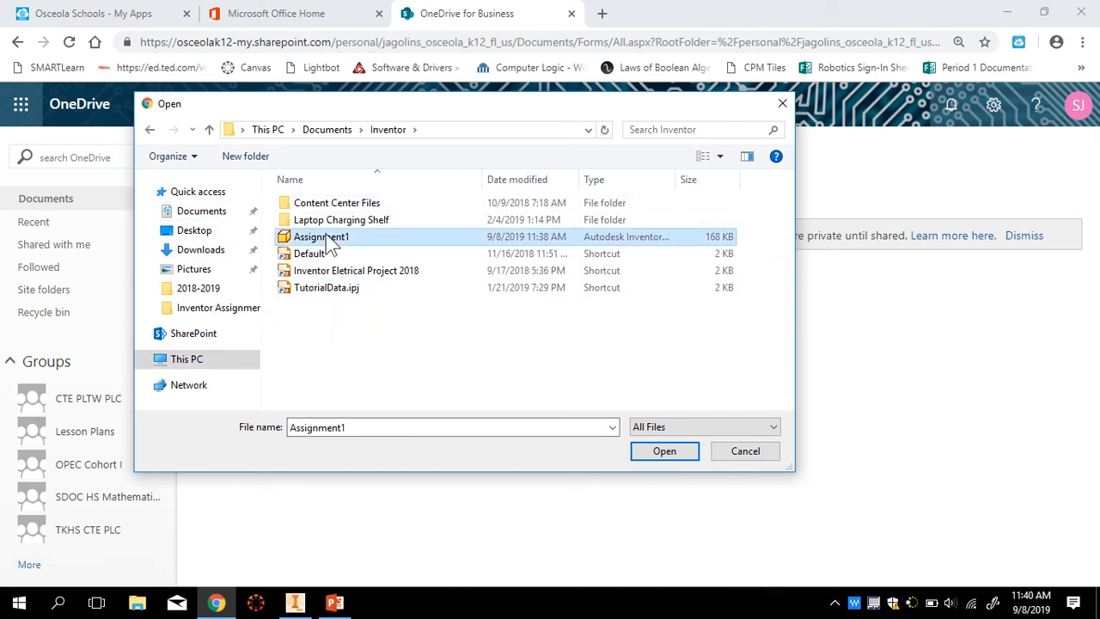
{"action": "left_click", "coordinate": [678, 458]}
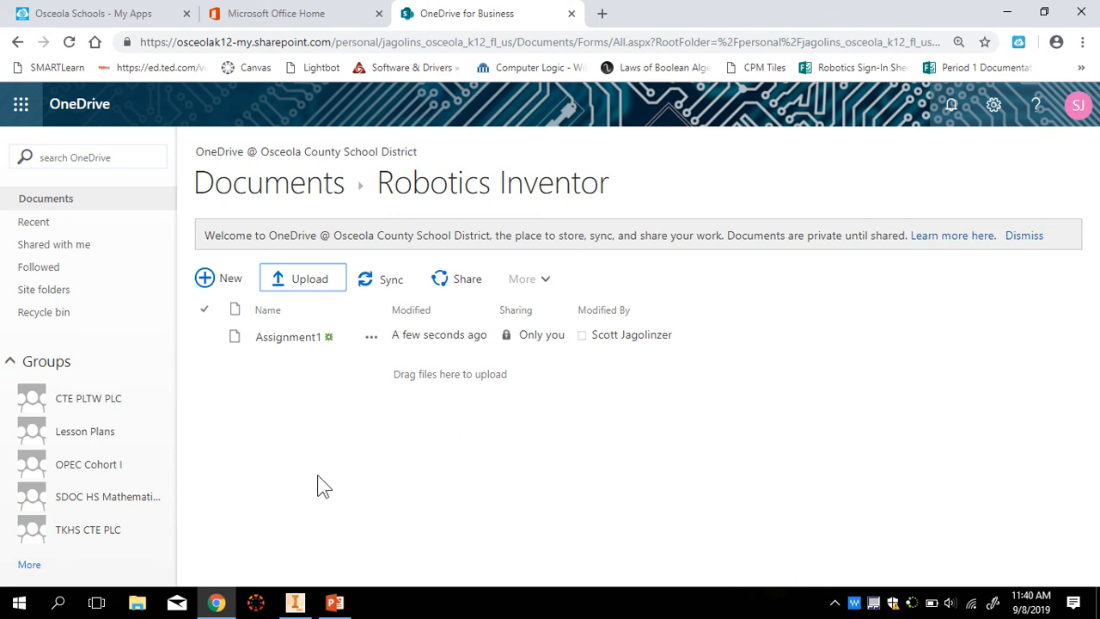
- Return to the Assignment1 part in Inventor and switch between the Sketch and 3D Model tabs
{"action": "left_click", "coordinate": [299, 604]}
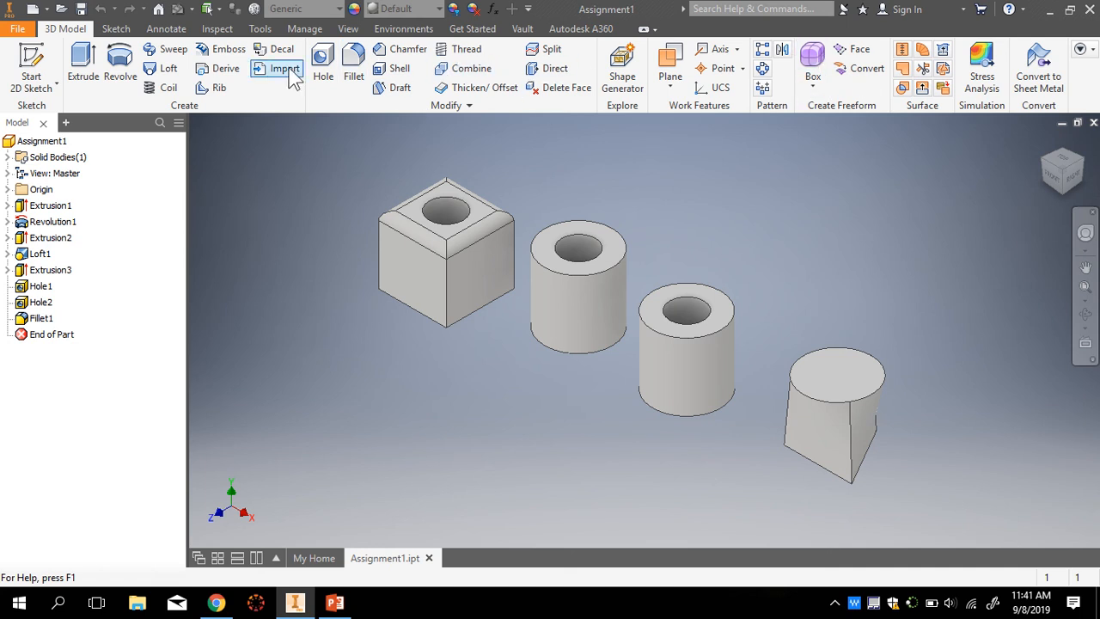
{"action": "left_click", "coordinate": [116, 31]}
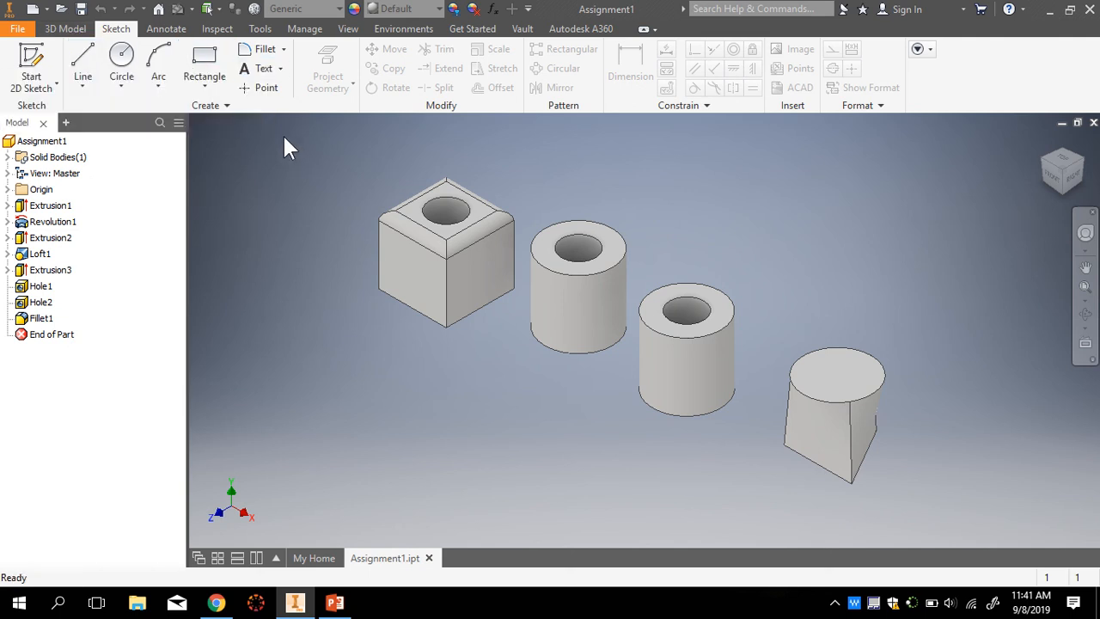
{"action": "left_click", "coordinate": [69, 28]}
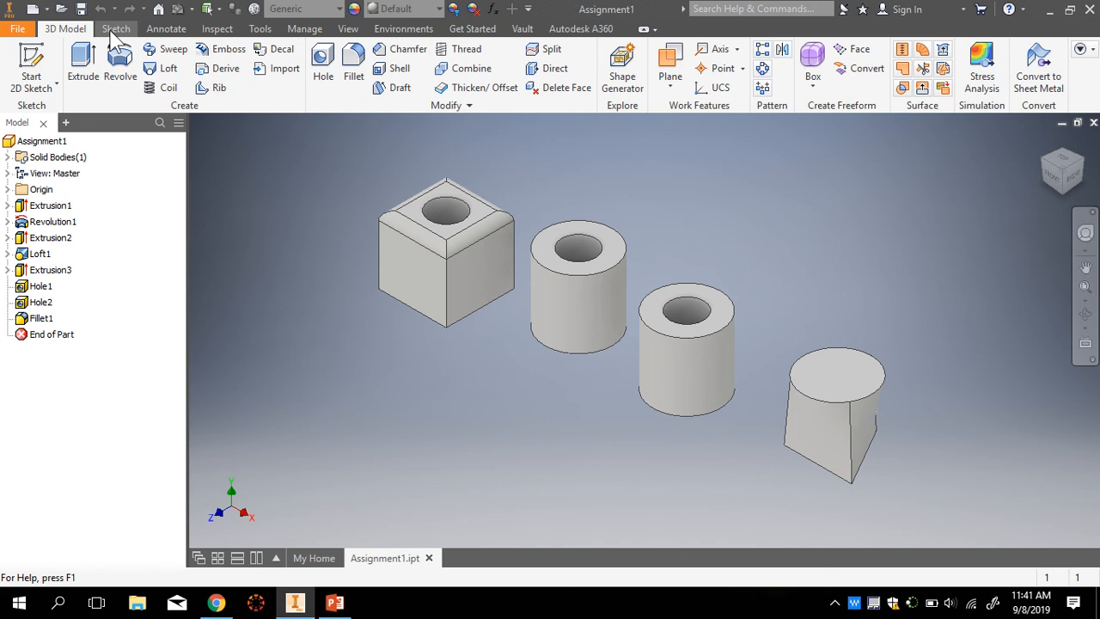
{"action": "left_click", "coordinate": [114, 29]}
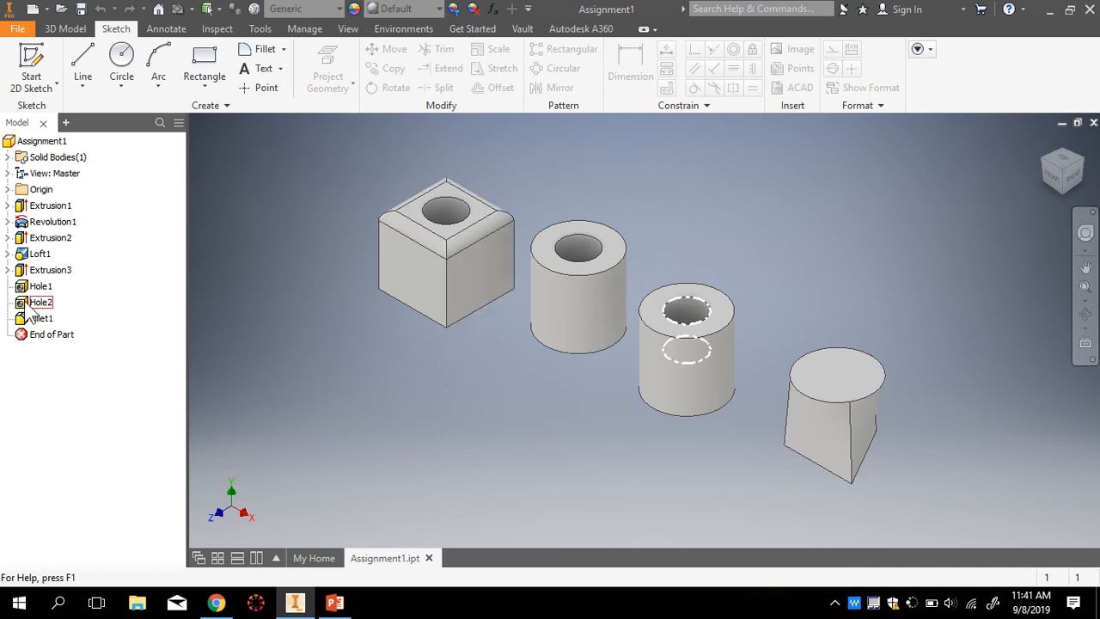
- Edit Sketch5 under Loft1, changing the circle diameter from 1.000 to 0.25, and finish the sketch
{"action": "left_click", "coordinate": [8, 254]}
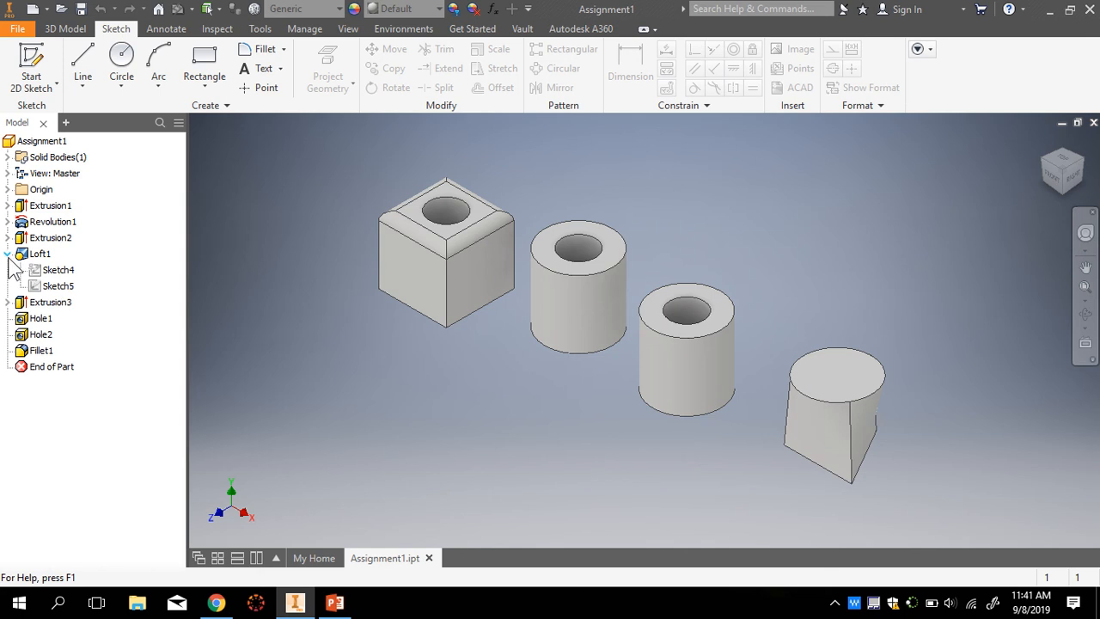
{"action": "double_click", "coordinate": [58, 285]}
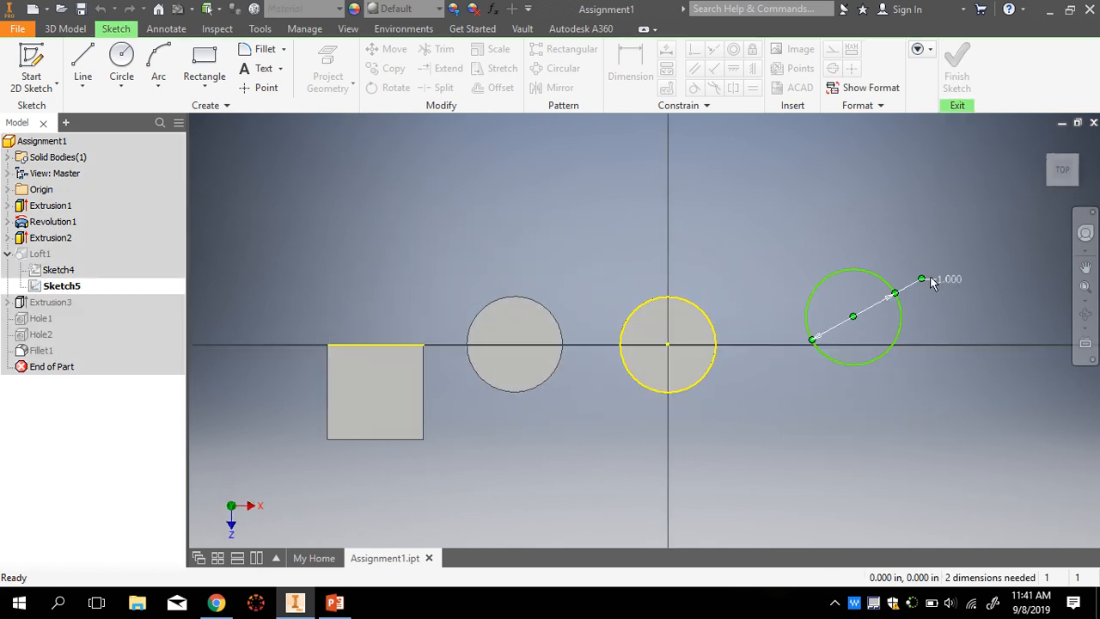
{"action": "double_click", "coordinate": [949, 279]}
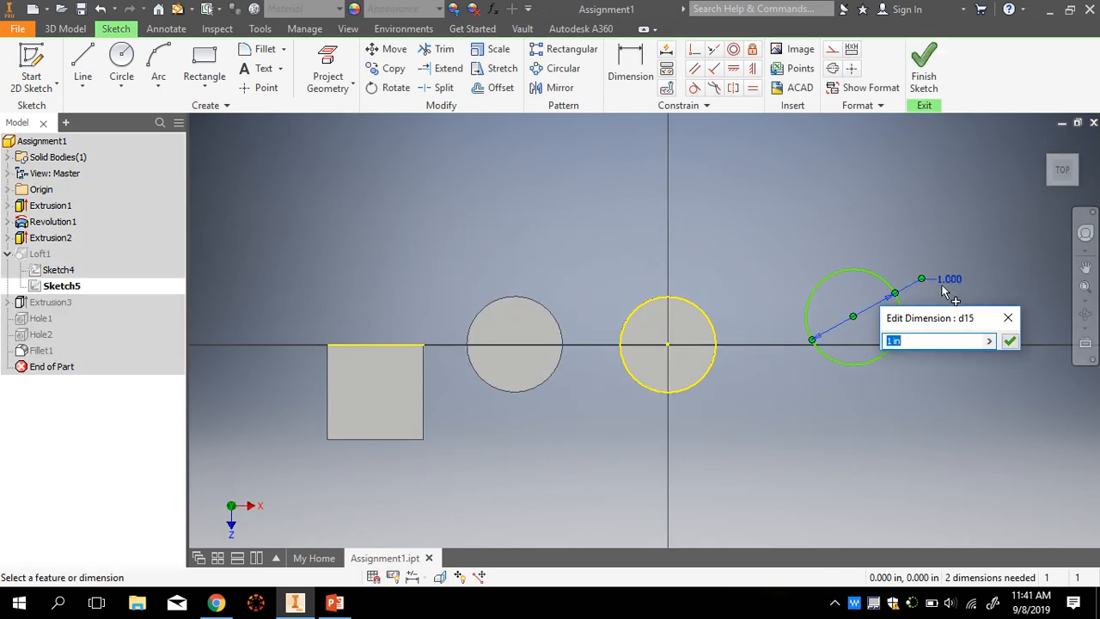
{"action": "type", "text": "0.2"}
{"action": "key", "text": "Return"}
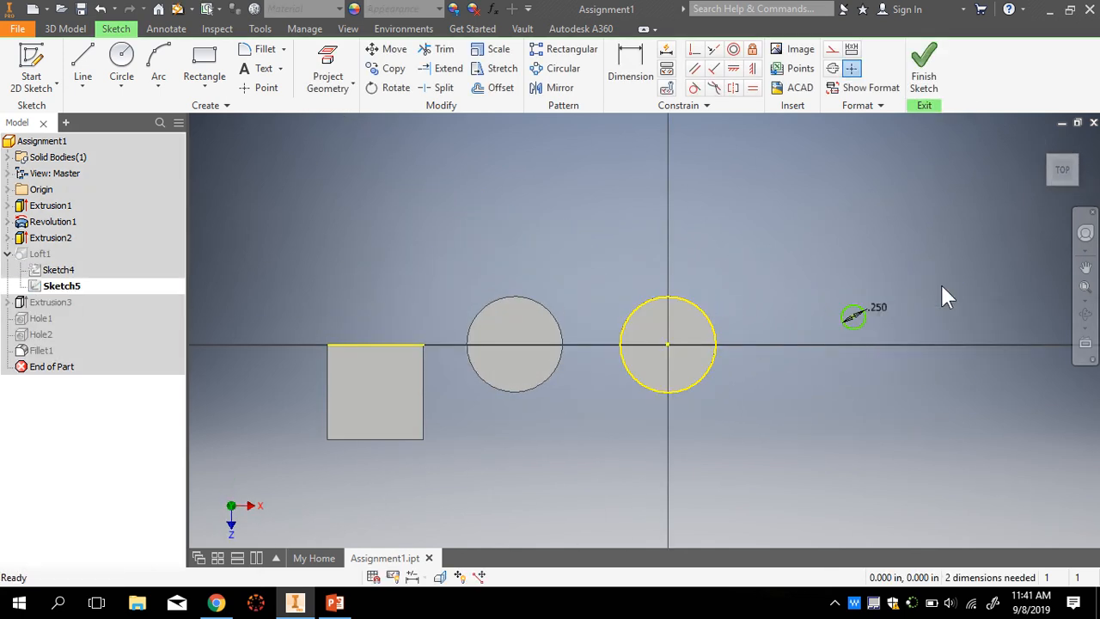
{"action": "left_click", "coordinate": [935, 97]}
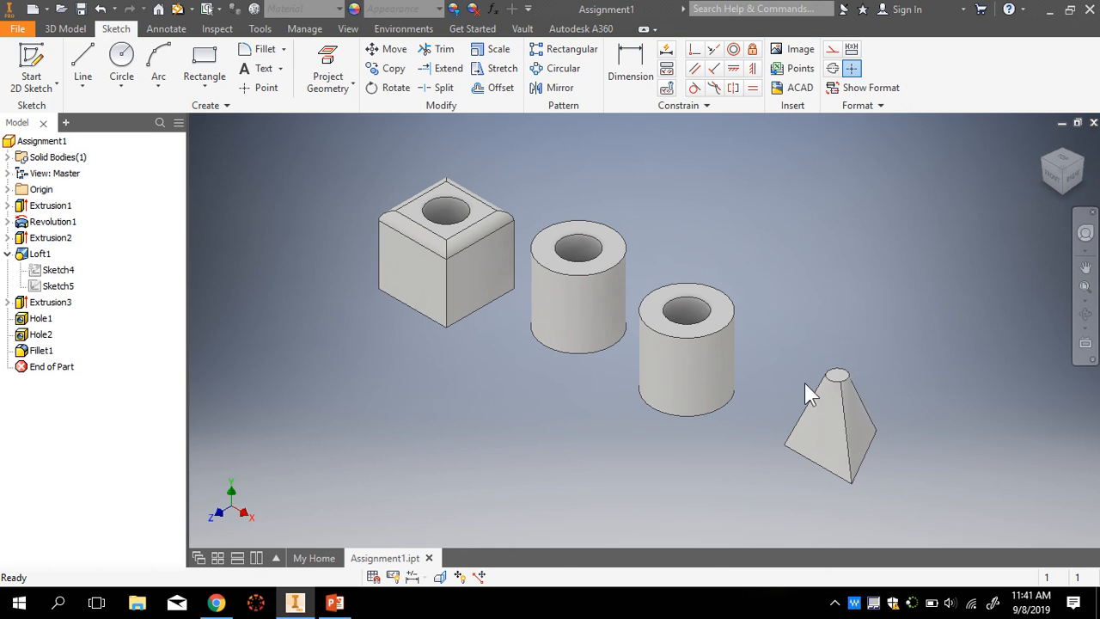
{"action": "scroll", "coordinate": [877, 456], "scroll_direction": "down", "scroll_amount": 3}
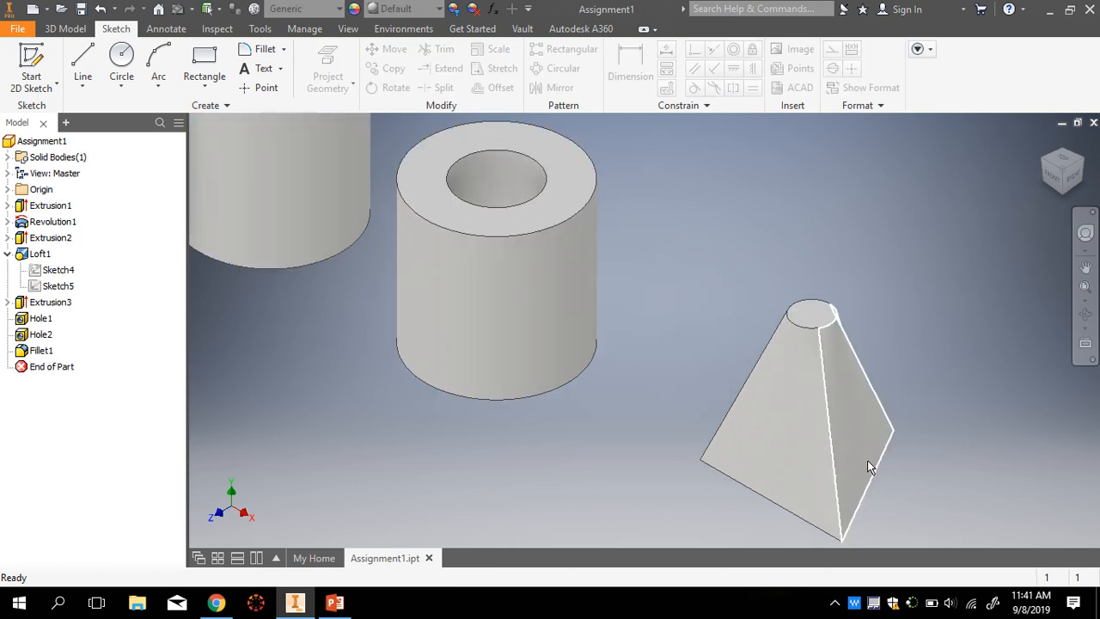
{"action": "scroll", "coordinate": [792, 359], "scroll_direction": "up", "scroll_amount": 4}
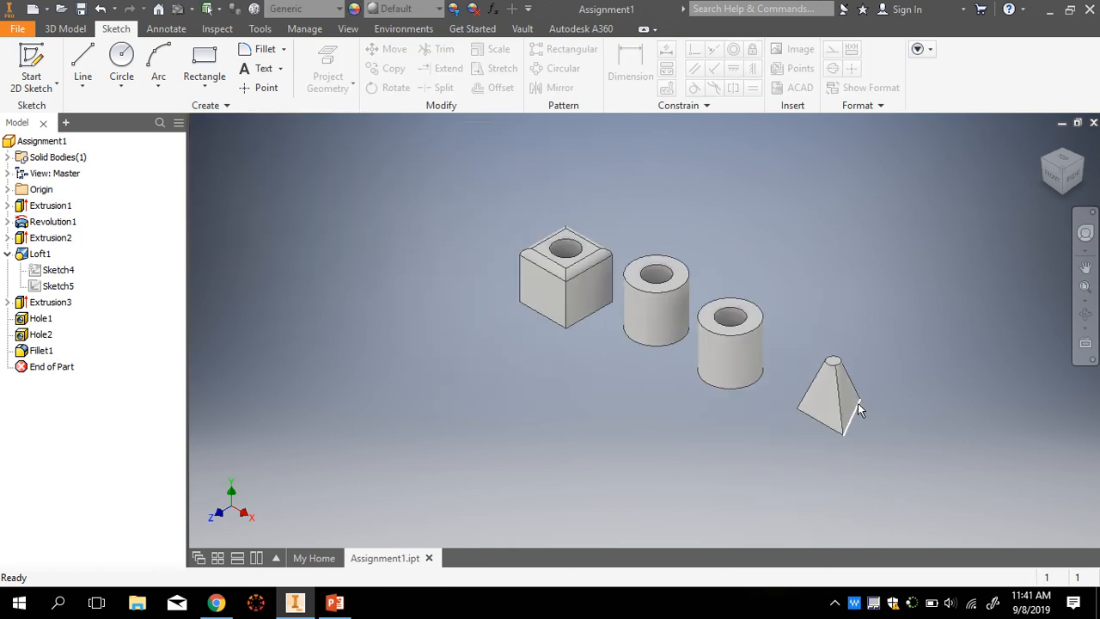
{"action": "scroll", "coordinate": [858, 403], "scroll_direction": "down", "scroll_amount": 3}
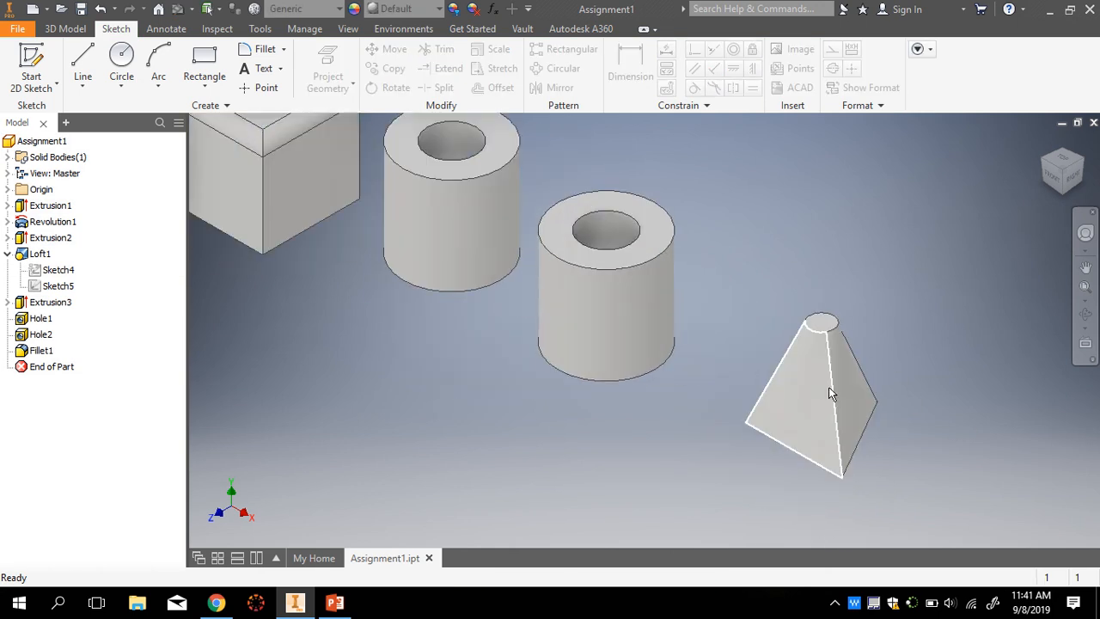
{"action": "scroll", "coordinate": [854, 390], "scroll_direction": "up", "scroll_amount": 2}
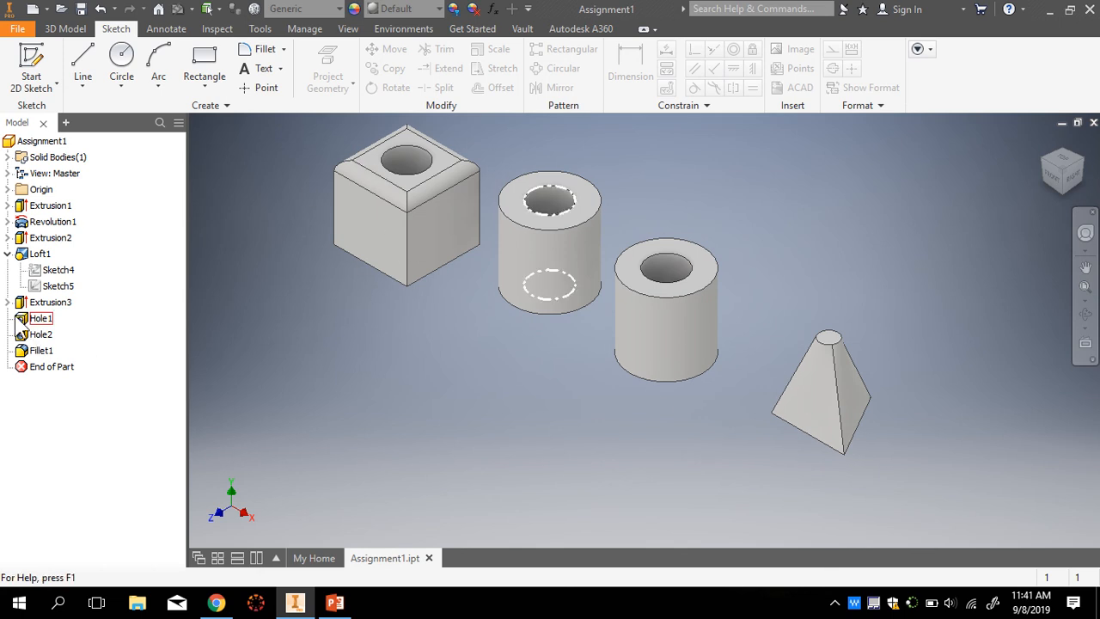
- Edit Hole1 to change its diameter from 0.5 in to 0.25 in
{"action": "left_click", "coordinate": [8, 254]}
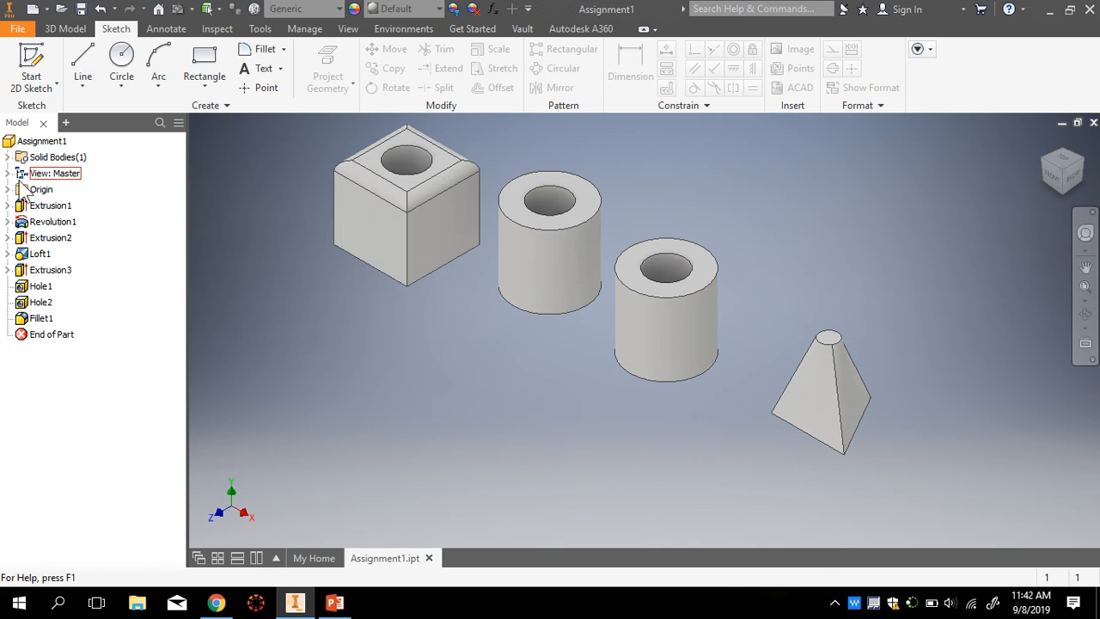
{"action": "left_click", "coordinate": [7, 270]}
{"action": "left_click", "coordinate": [8, 270]}
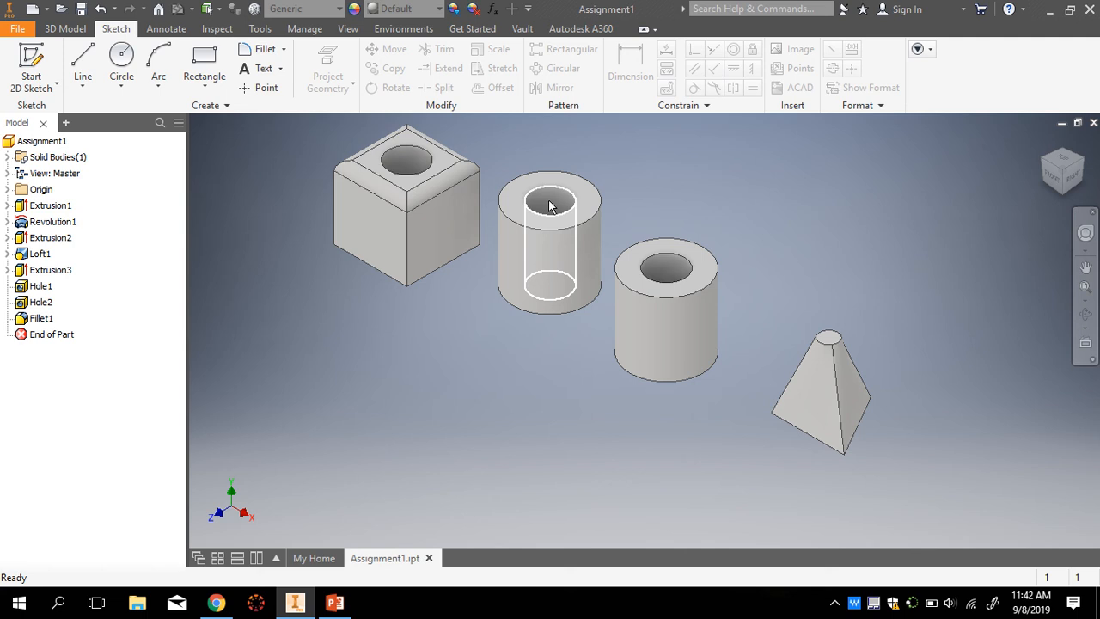
{"action": "left_click", "coordinate": [36, 288]}
{"action": "double_click", "coordinate": [36, 290]}
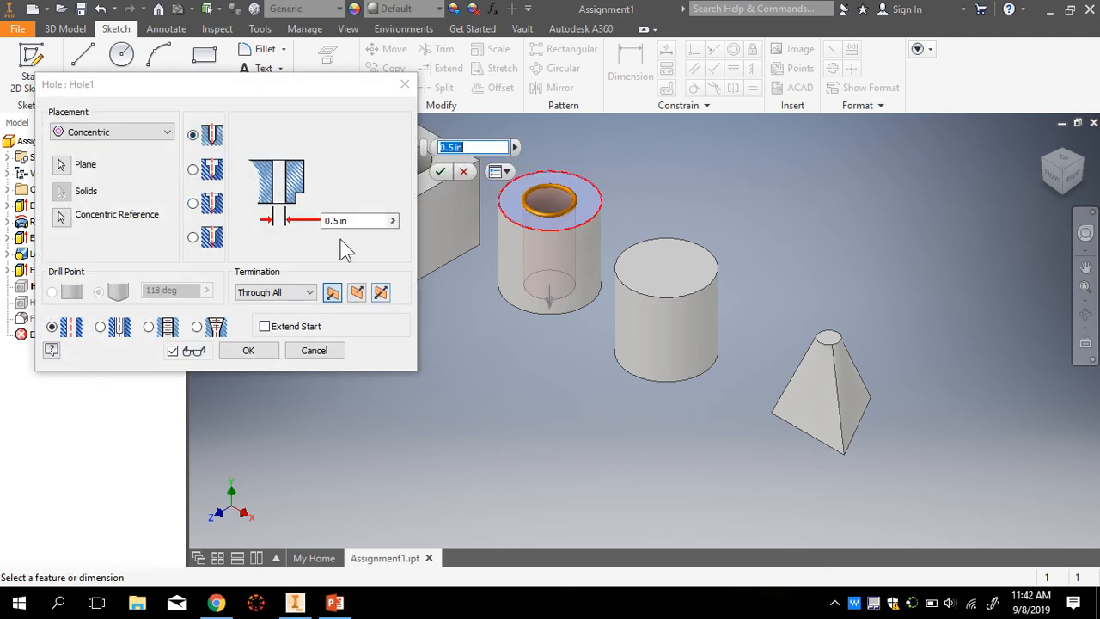
{"action": "left_click", "coordinate": [329, 223]}
{"action": "type", "text": "0.25"}
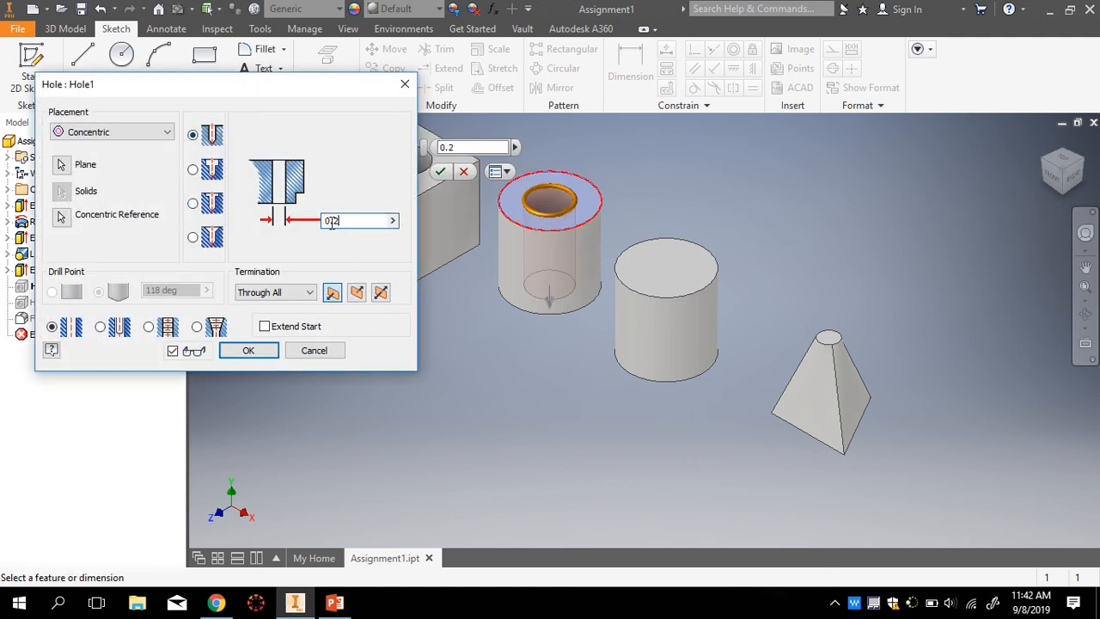
{"action": "key", "text": "Return"}
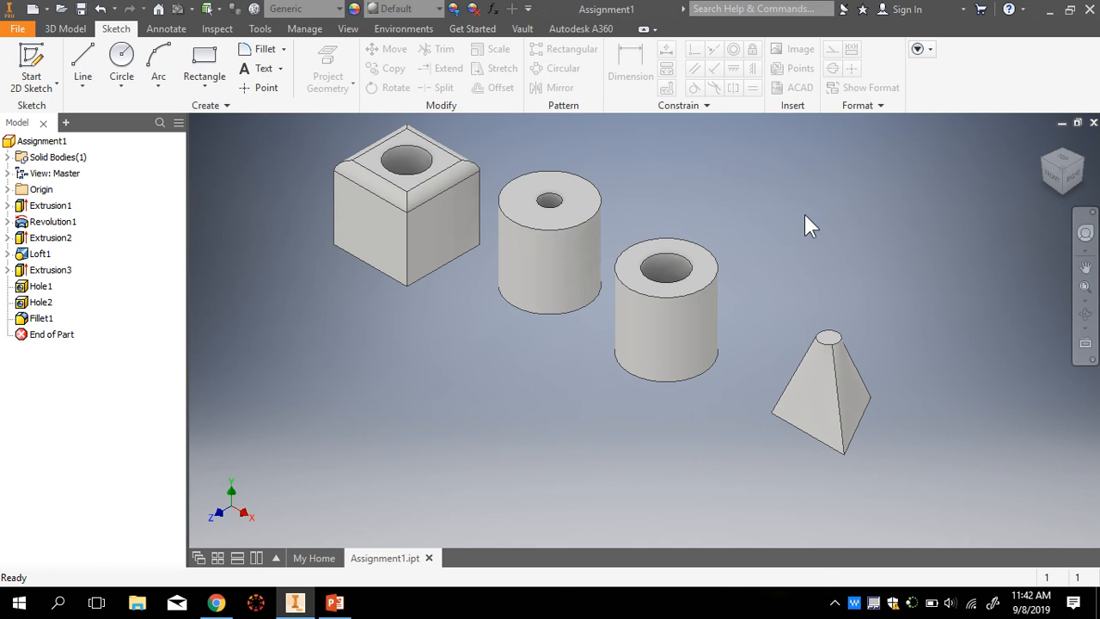
- Check the updated model and save Assignment1 with File > Save
{"action": "scroll", "coordinate": [554, 176], "scroll_direction": "up", "scroll_amount": 1}
{"action": "scroll", "coordinate": [557, 206], "scroll_direction": "down", "scroll_amount": 2}
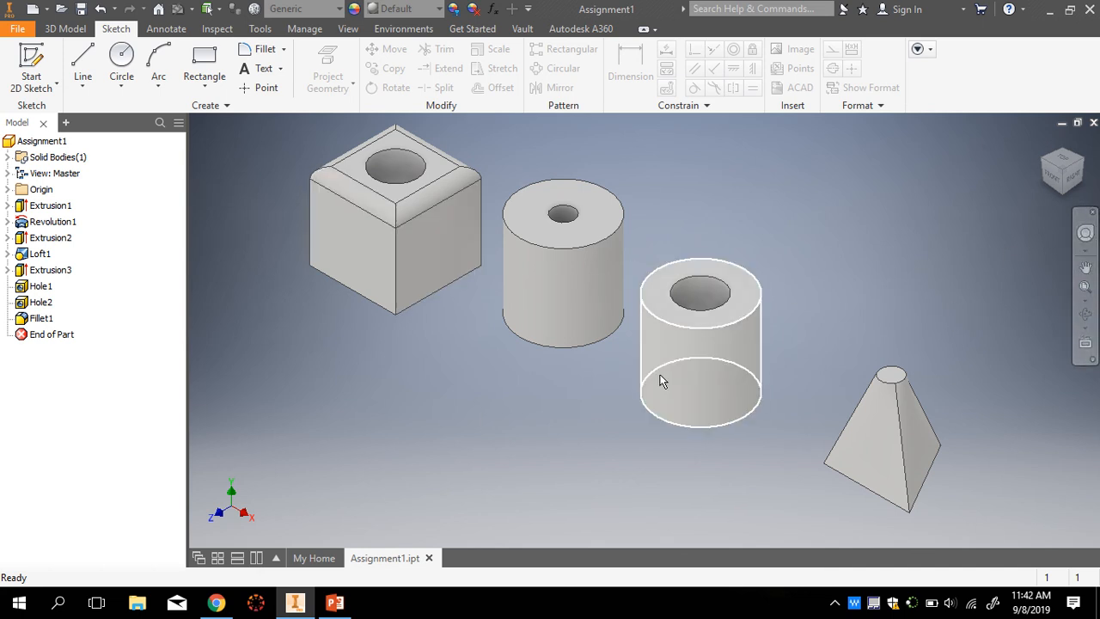
{"action": "scroll", "coordinate": [526, 386], "scroll_direction": "down", "scroll_amount": 2}
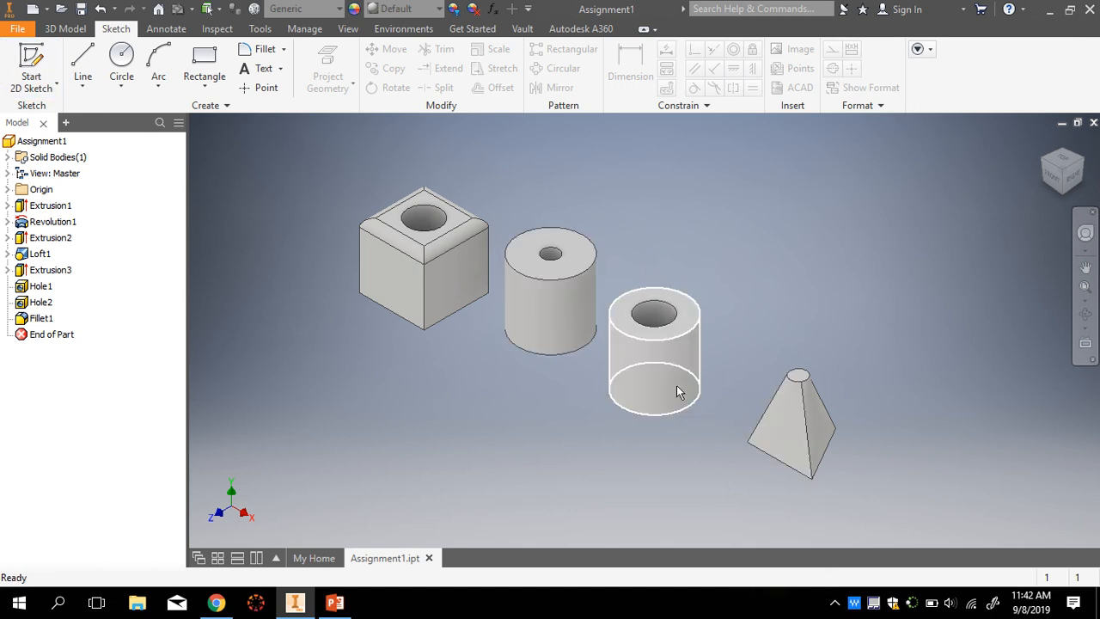
{"action": "left_click", "coordinate": [13, 29]}
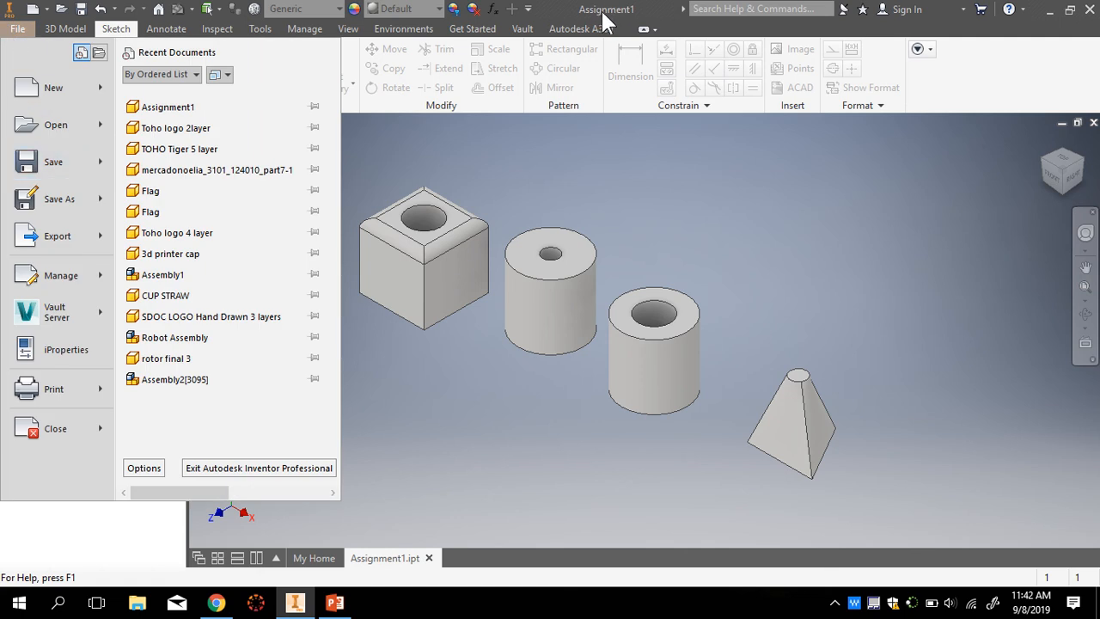
{"action": "left_click", "coordinate": [50, 166]}
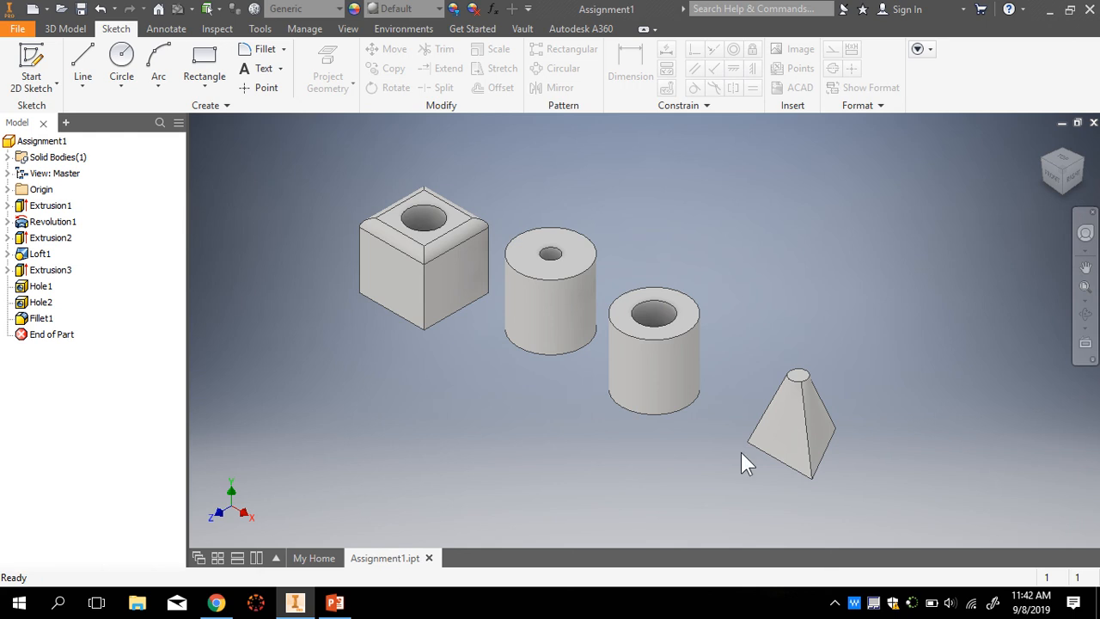
- Upload Assignment1 from Documents\Inventor to the Robotics Inventor folder, then return to Inventor
{"action": "left_click", "coordinate": [216, 602]}
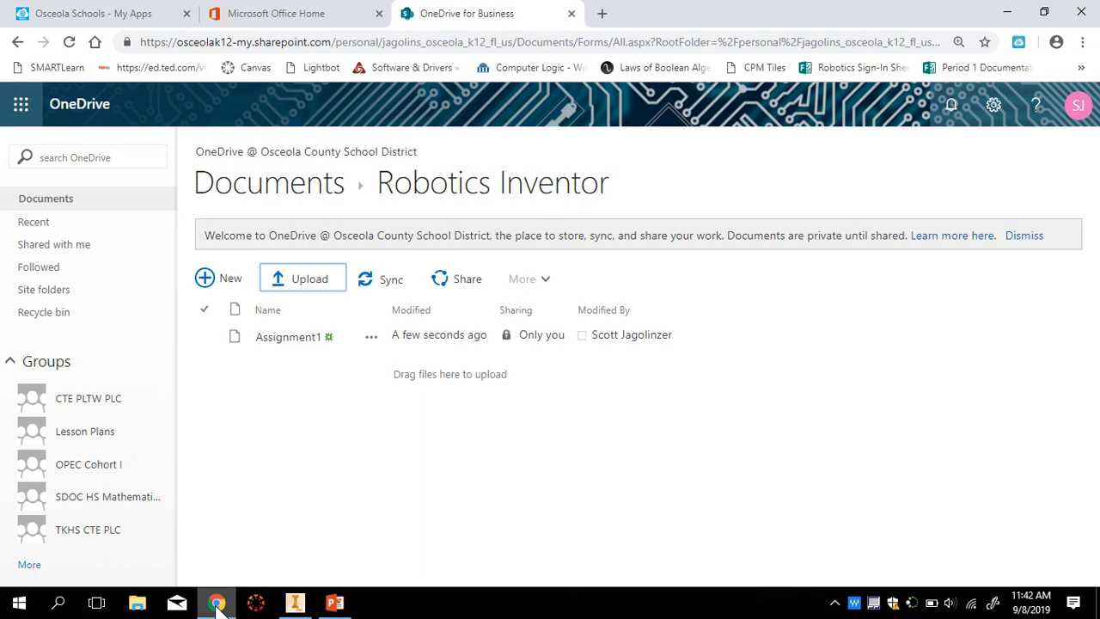
{"action": "left_click", "coordinate": [304, 287]}
{"action": "left_click", "coordinate": [339, 253]}
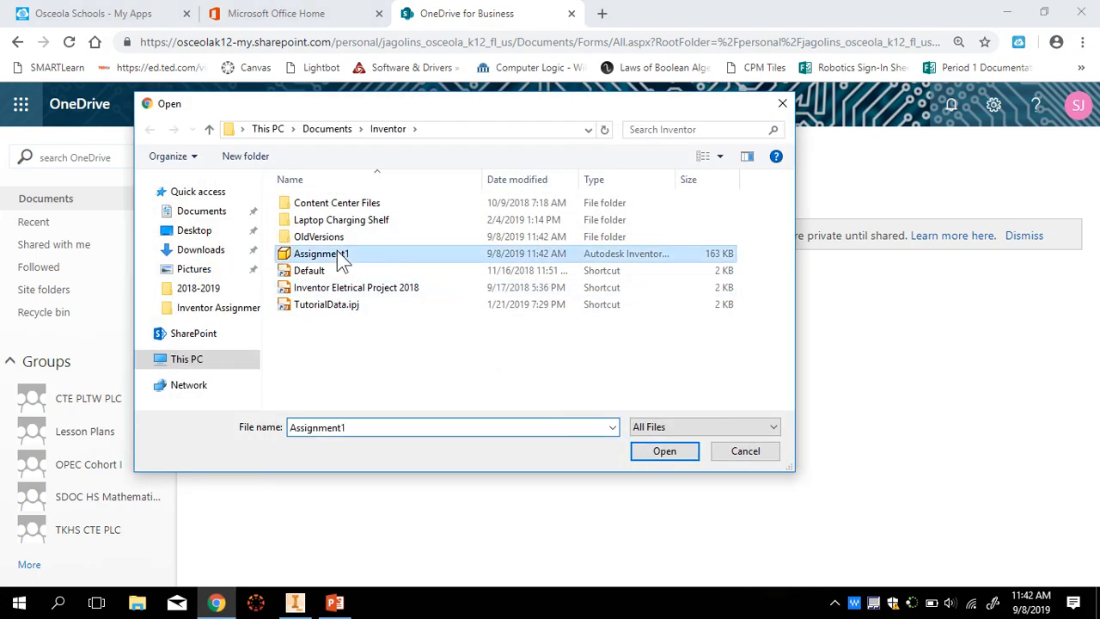
{"action": "left_click", "coordinate": [666, 452]}
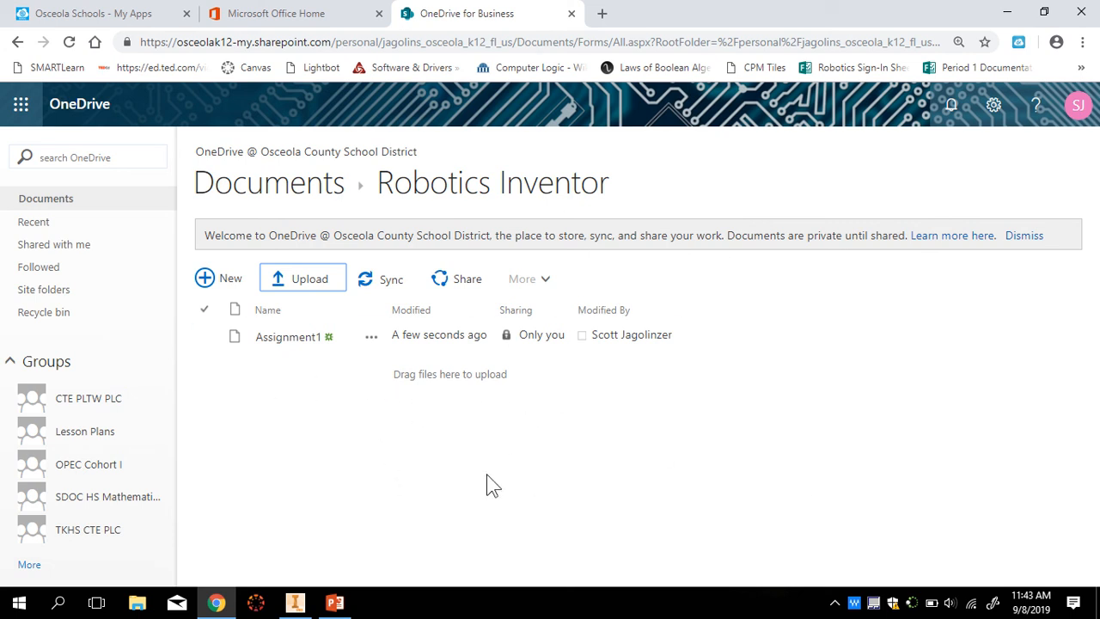
{"action": "left_click", "coordinate": [295, 602]}
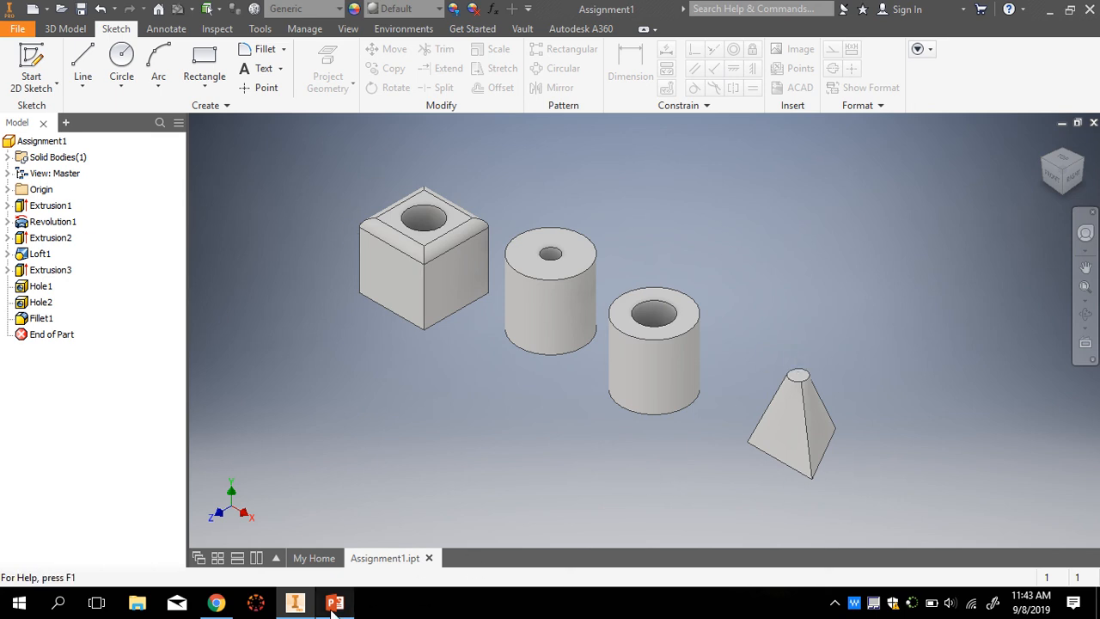
{"action": "mouse_move", "coordinate": [539, 34]}
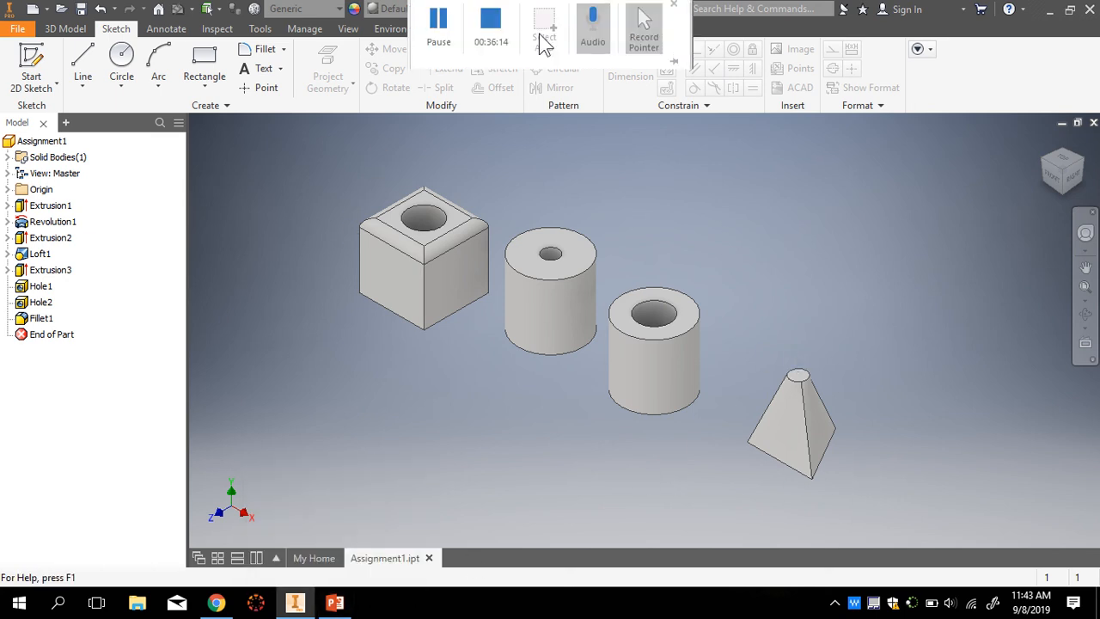